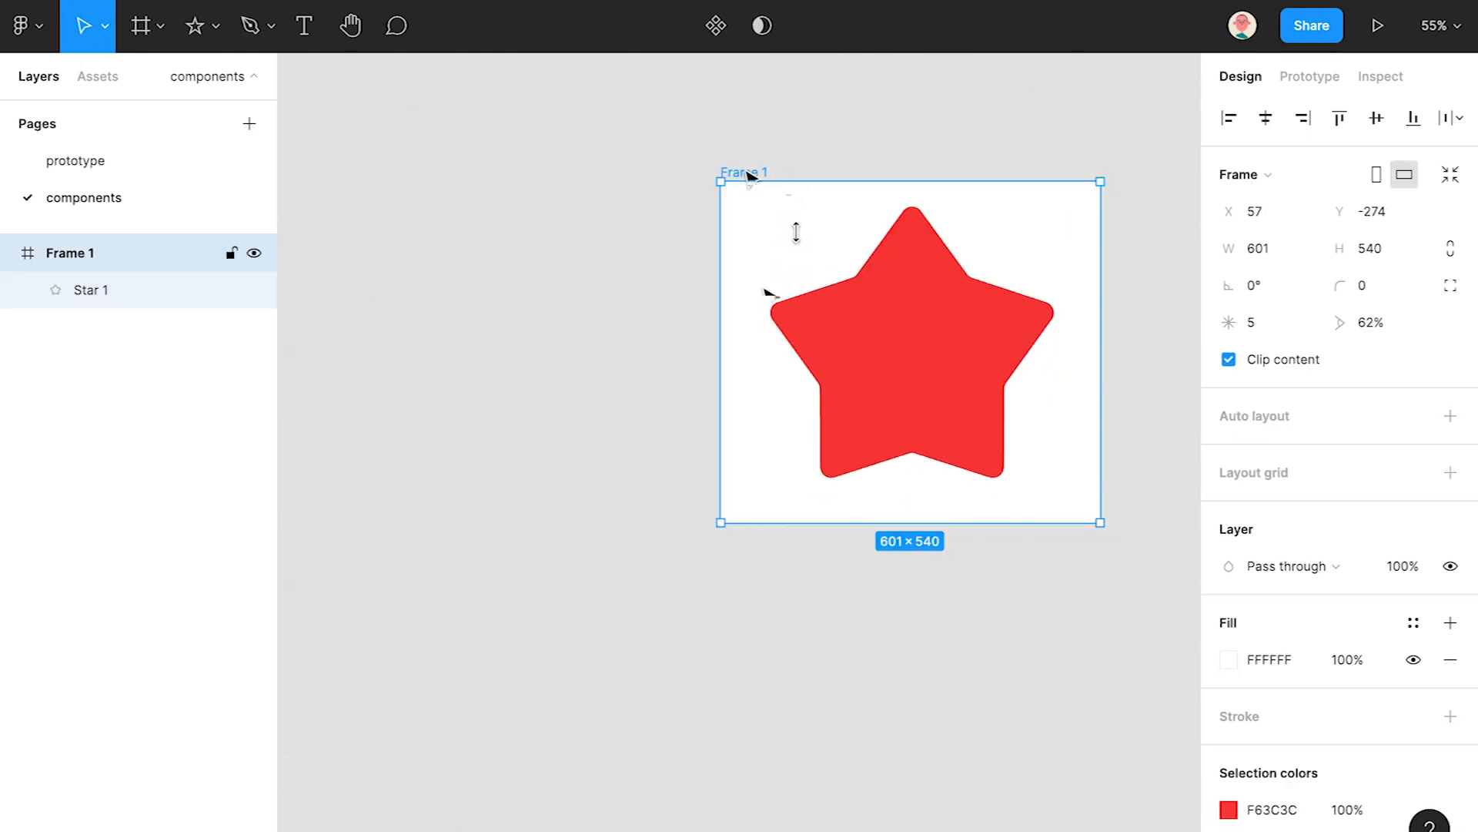
- Stretch Frame 1's bottom edge down to 601 × 718, leaving room below the red star
left_click_drag(944, 522, 957, 601)
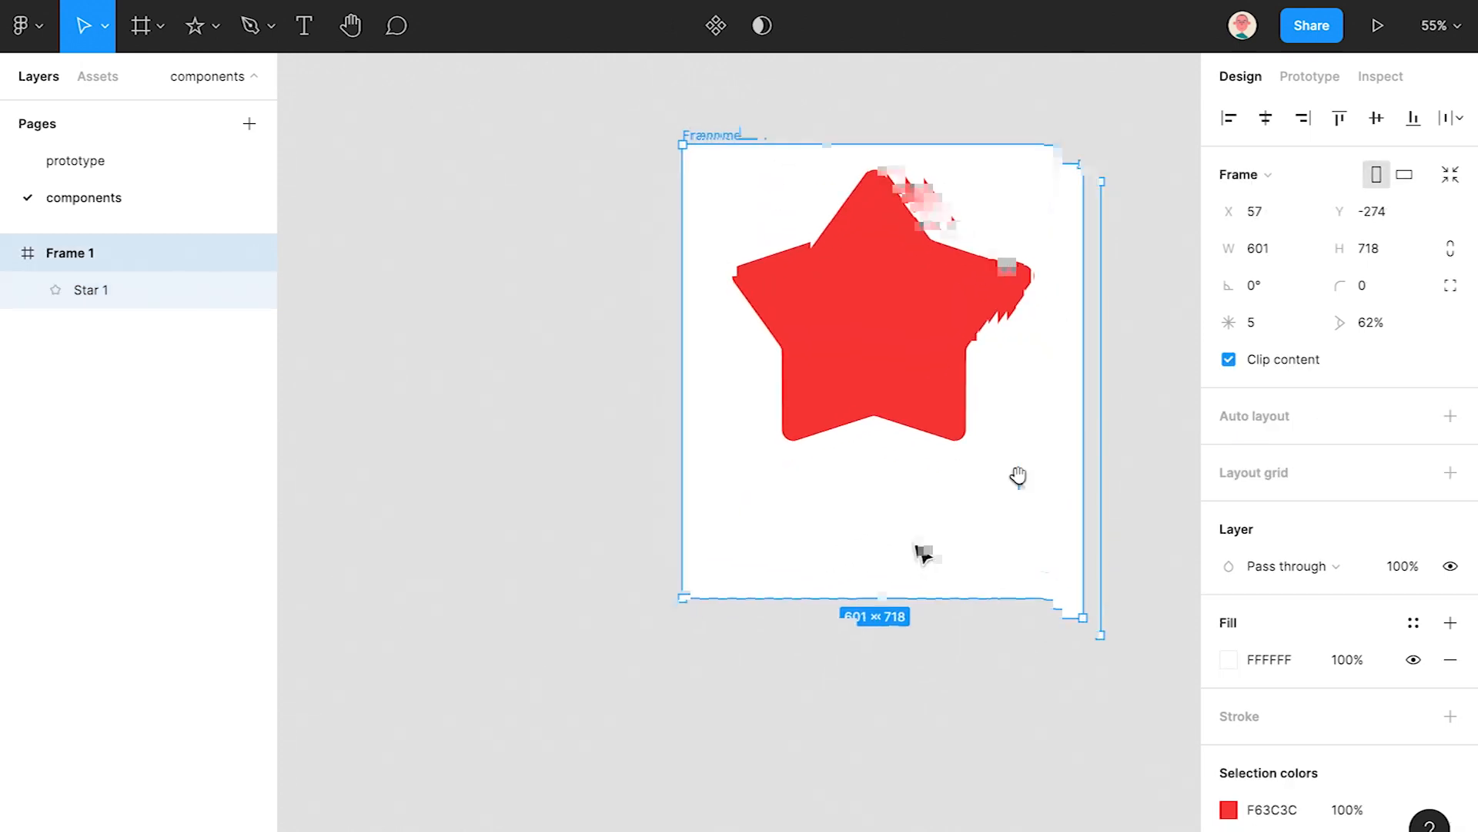
left_click(1075, 412)
left_click(210, 37)
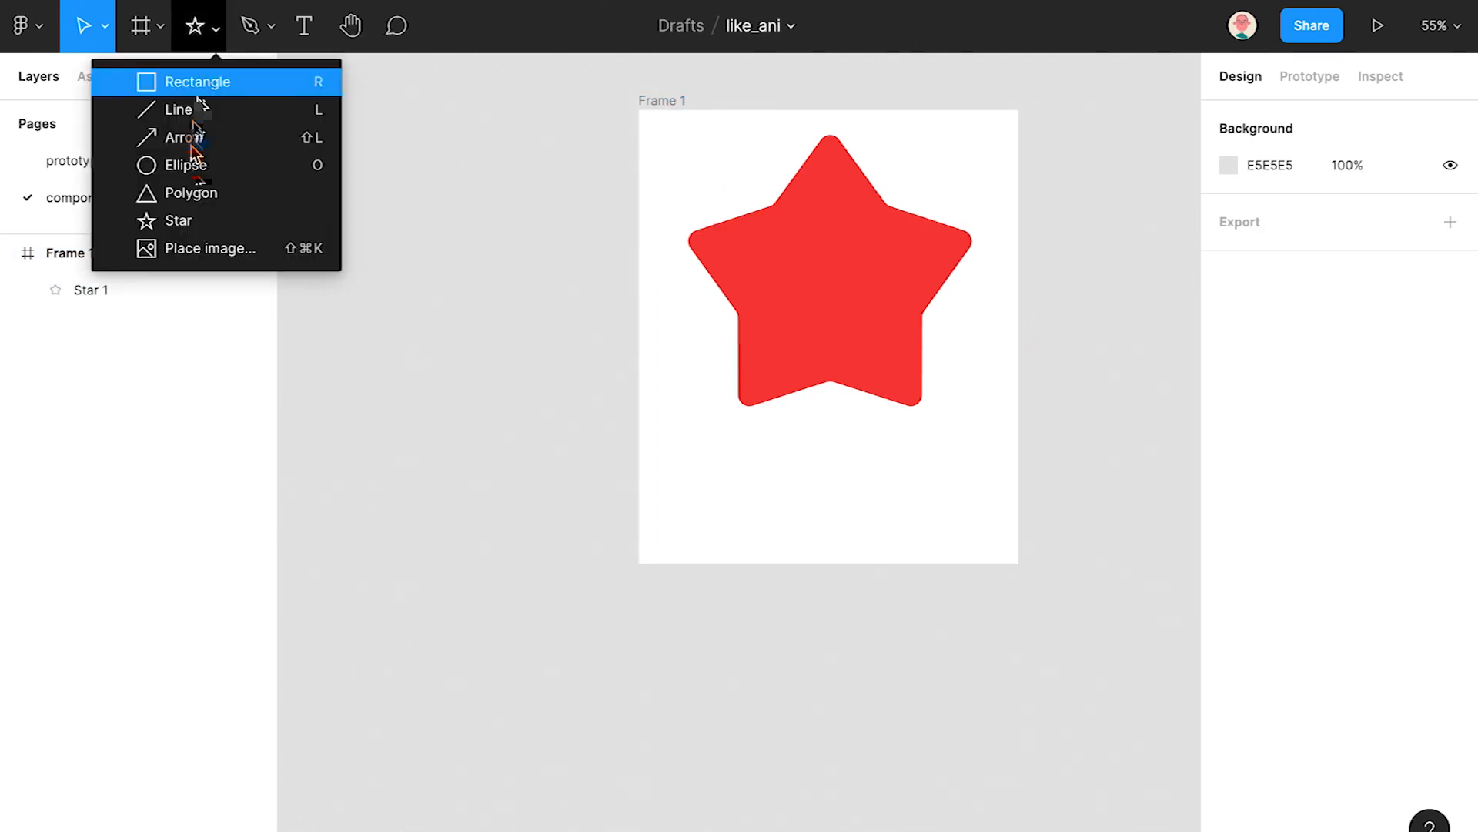
- Draw a 480-wide ellipse below the star and make an overlapping lower copy
left_click(181, 162)
mouse_move(701, 441)
left_mouse_down()
mouse_move(877, 537)
mouse_move(984, 554)
left_mouse_up()
left_click_drag(700, 493, 689, 491)
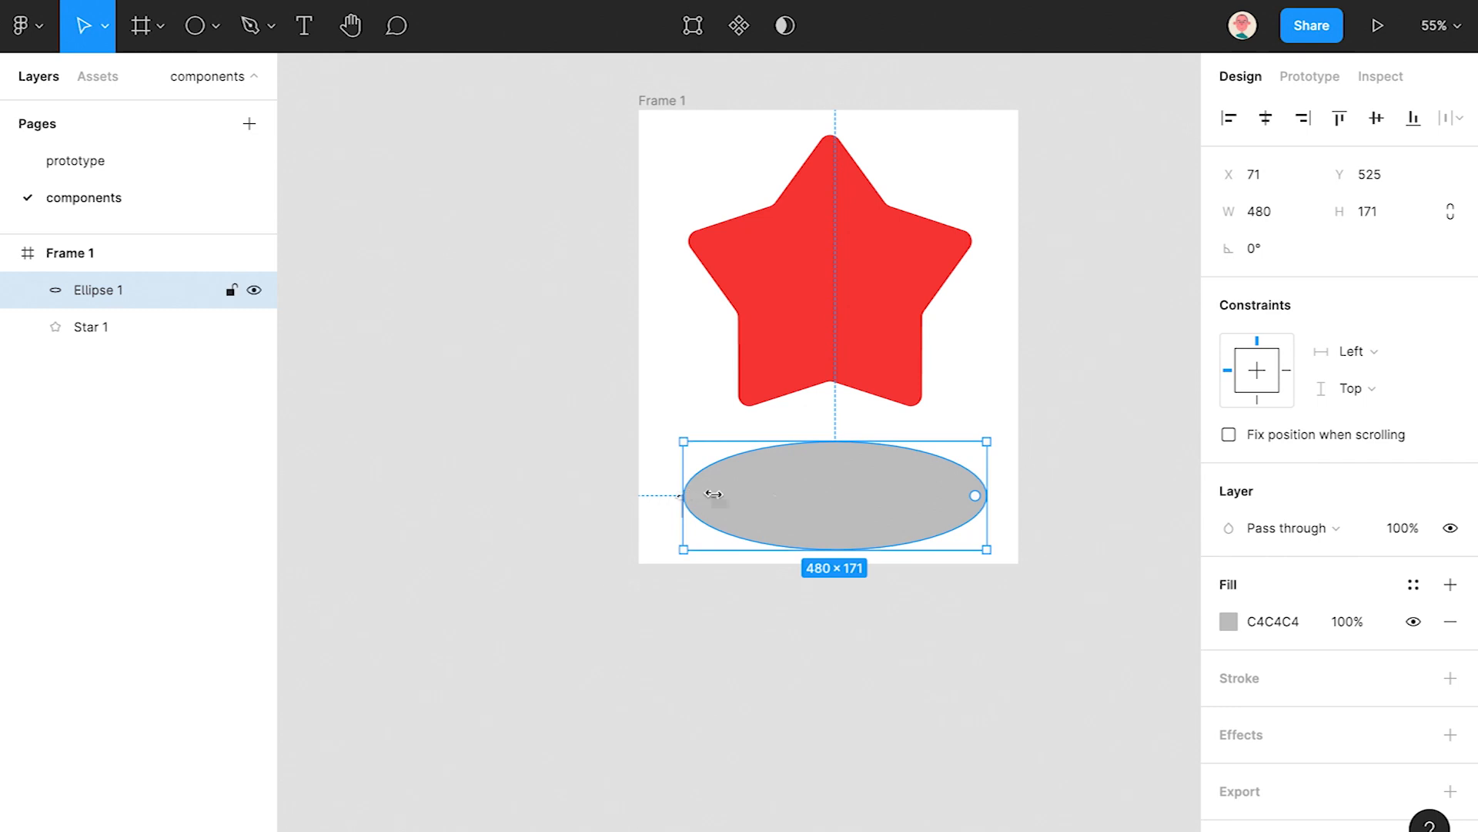
left_click_drag(826, 486, 424, 477)
left_click_drag(454, 485, 600, 520)
left_click_drag(643, 373, 598, 493)
- Subtract the lower ellipse to leave a crescent, then flatten it into a vector
left_click(809, 28)
left_click(770, 137)
key("super+z")
left_click(805, 29)
left_click(789, 110)
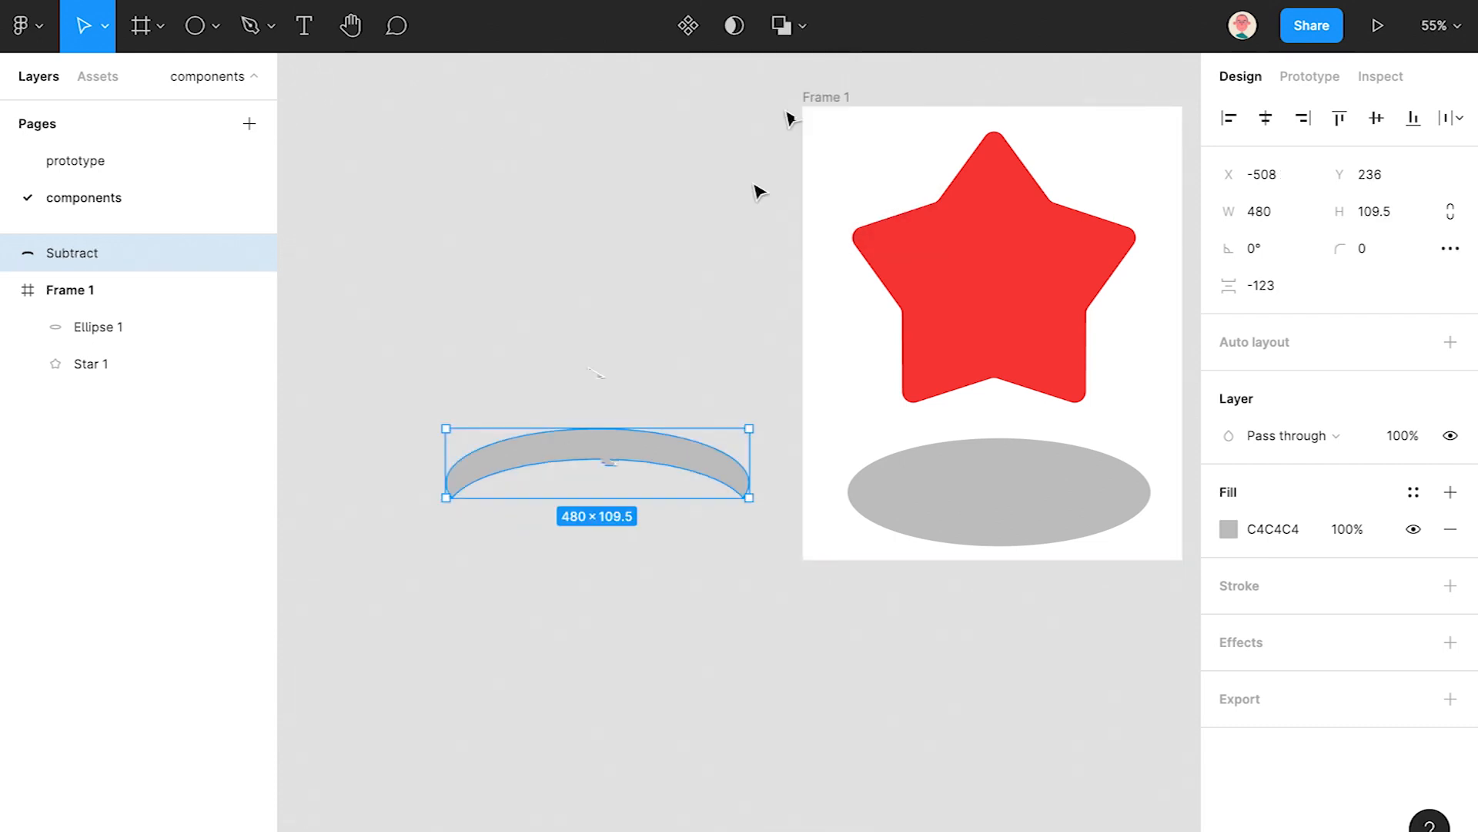
left_click(806, 29)
left_click(802, 215)
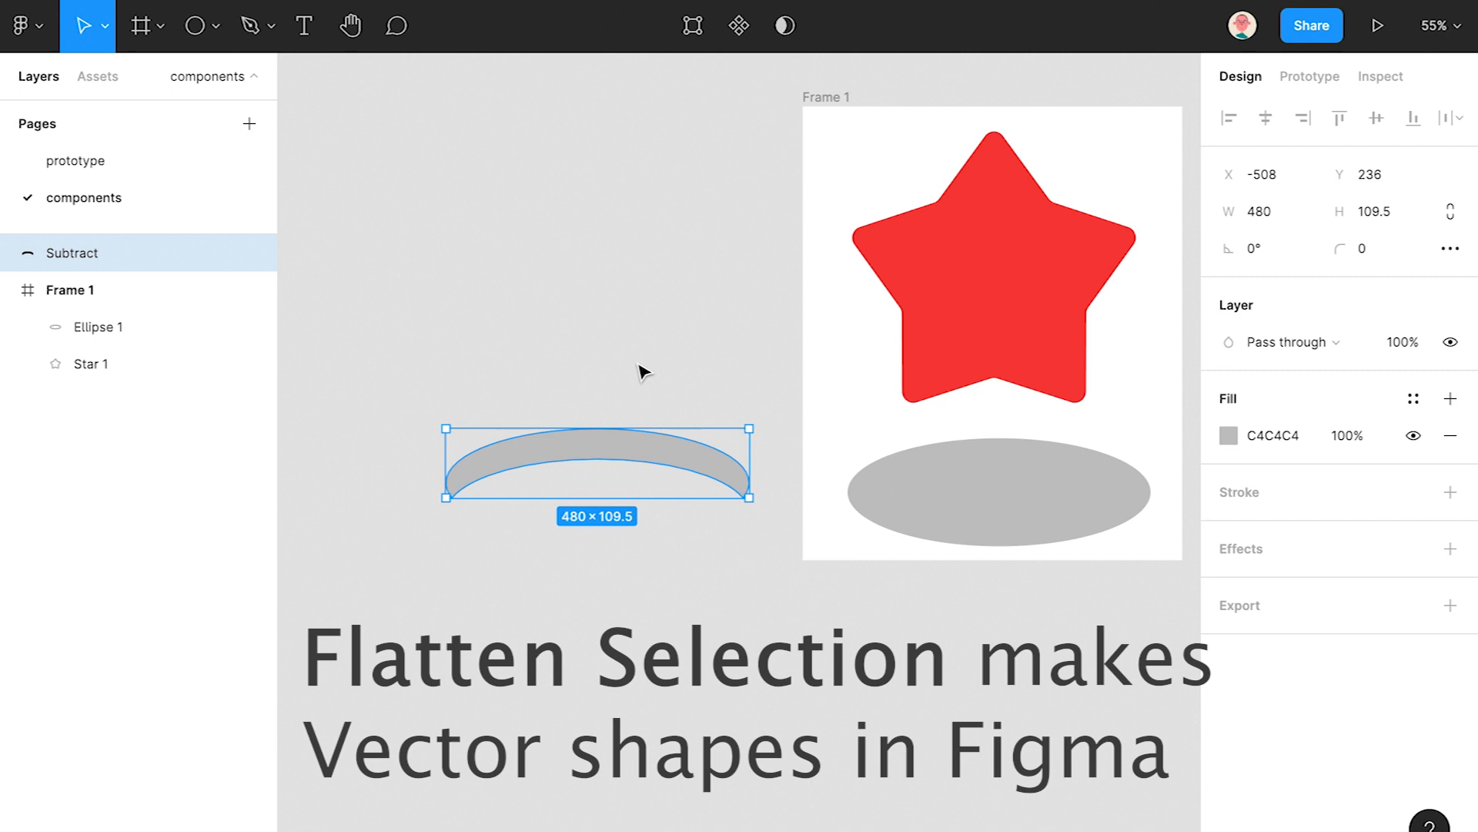
left_click(634, 394)
- Fill the frame's ellipse white and centre the crescent rim over it
left_click(1001, 503)
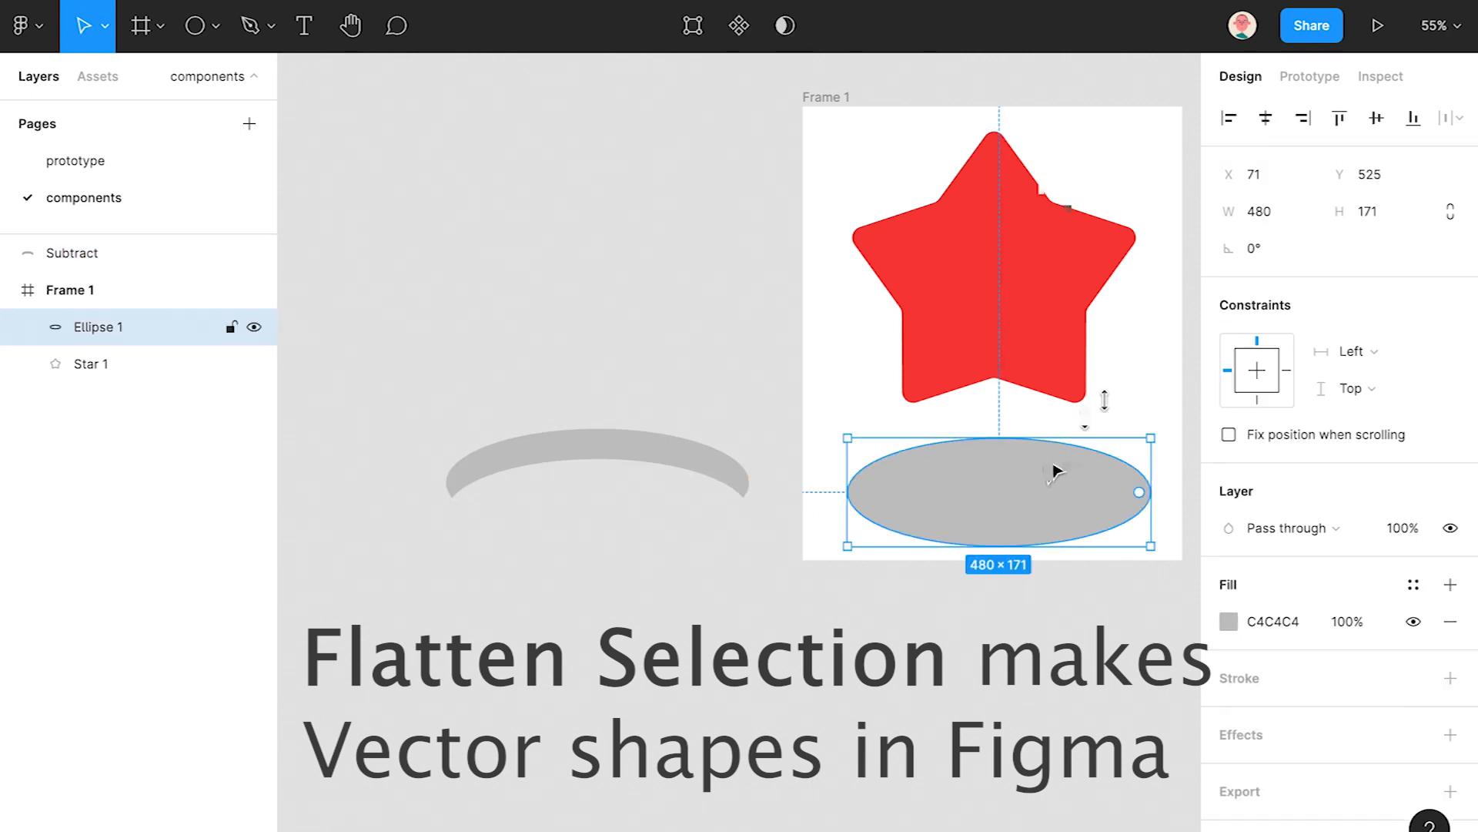
key("i")
left_click(1088, 167)
left_click_drag(653, 448, 1053, 454)
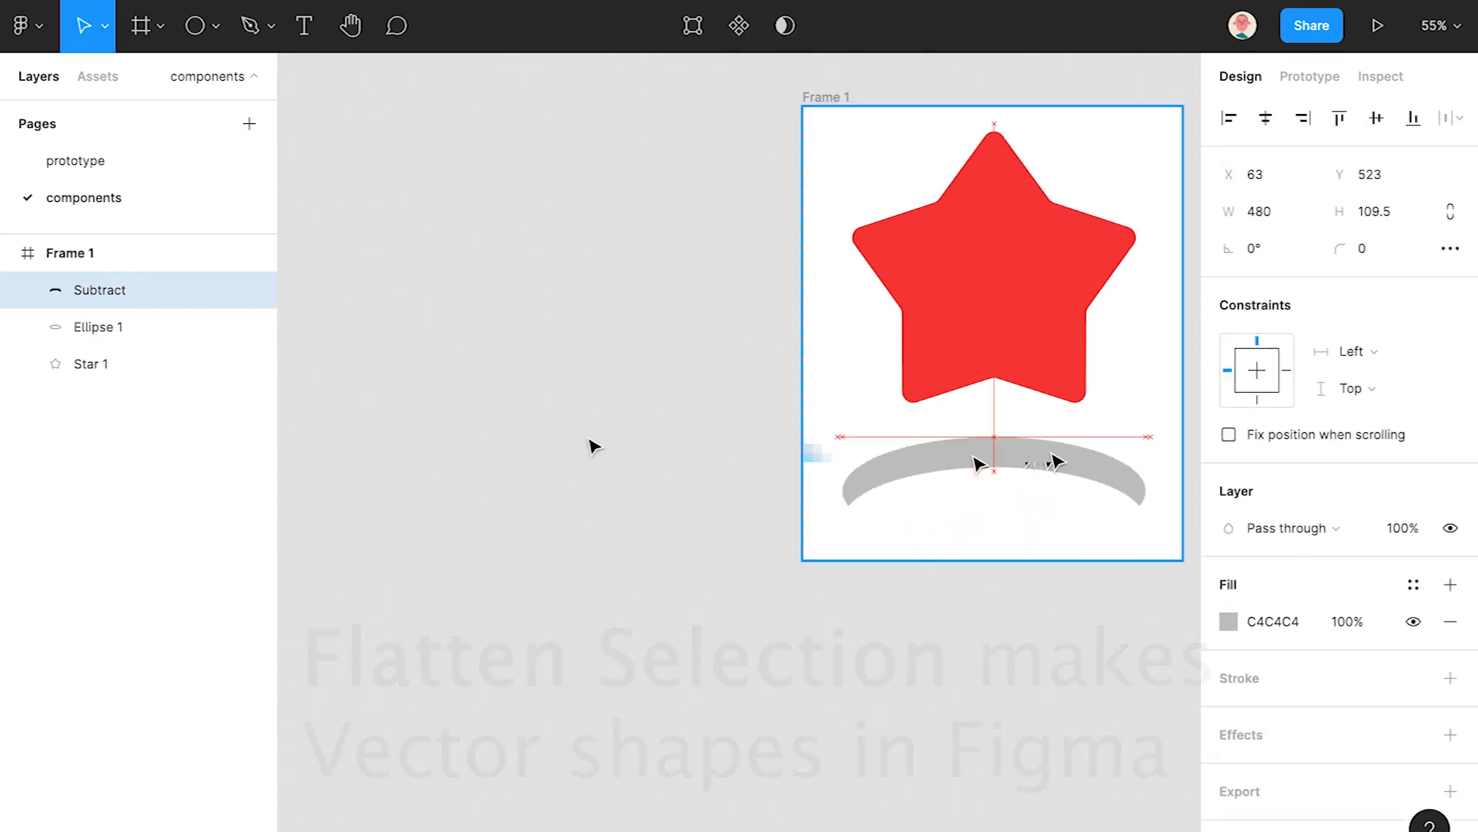
left_click(114, 327, "shift")
left_click(1265, 118)
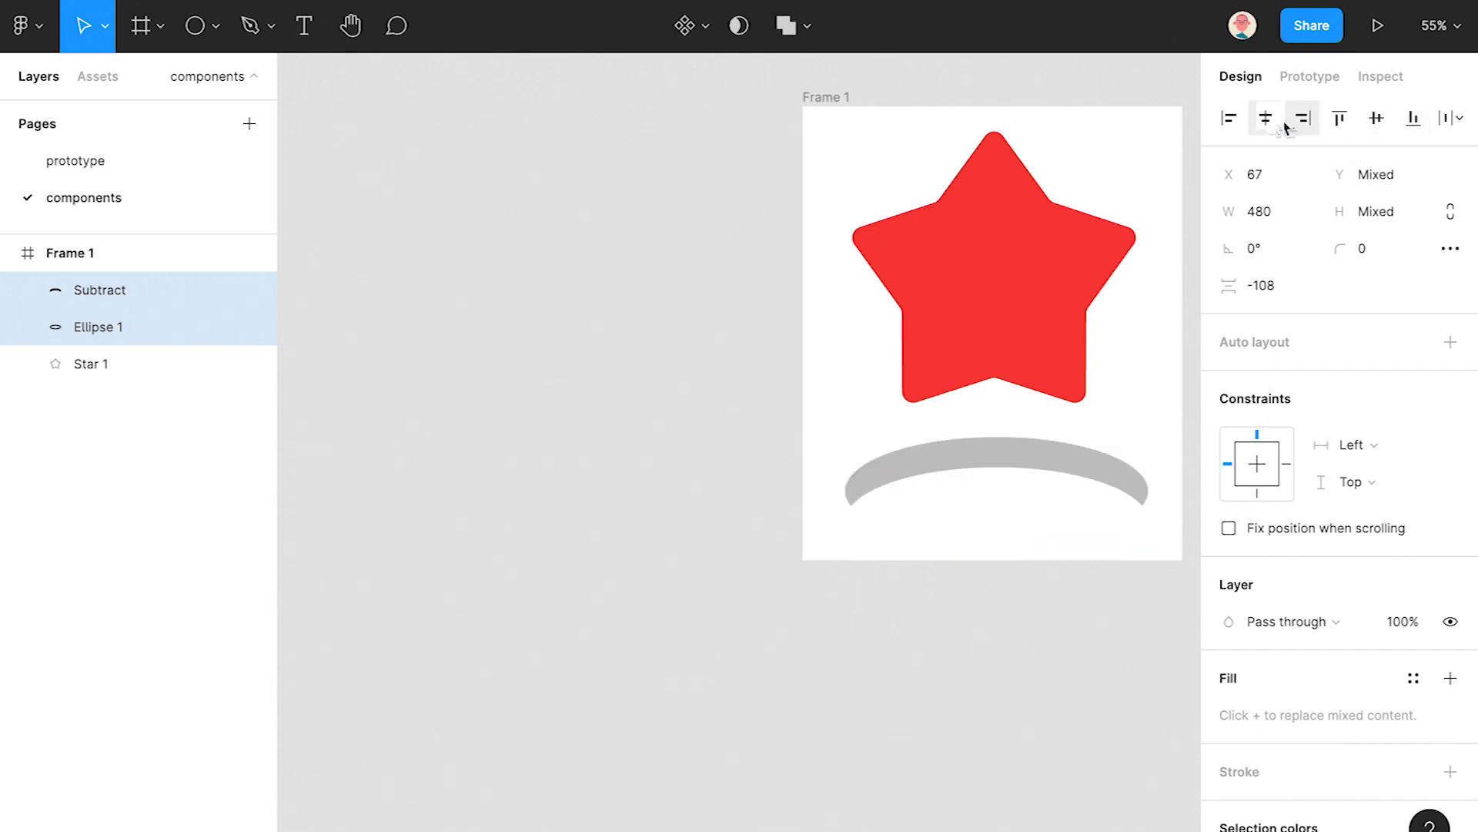
scroll(994, 608, "down", 2)
scroll(993, 608, "right", 2)
left_click(969, 566)
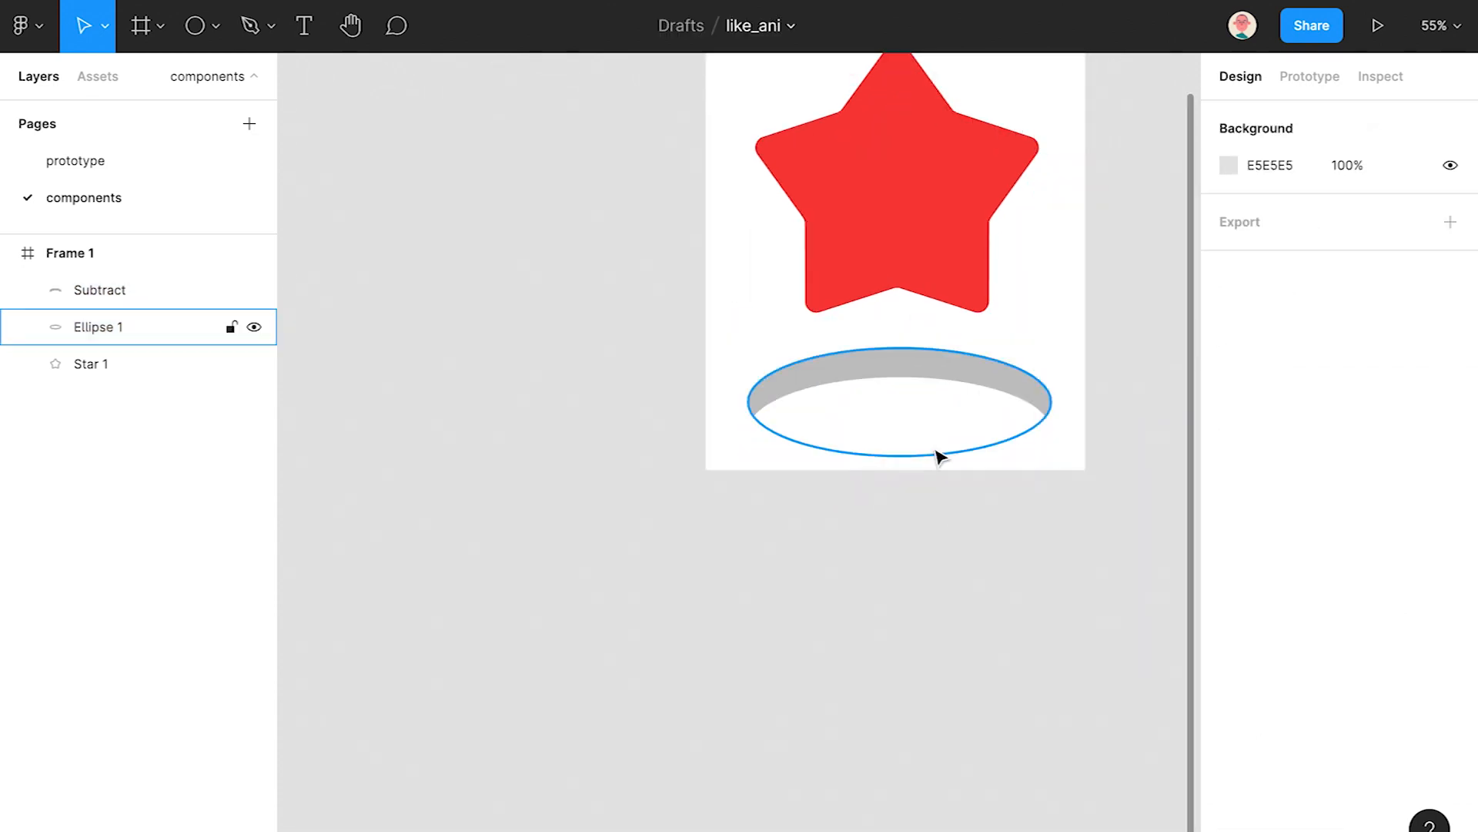
- Try a layer blur effect on the crescent rim, then undo it
left_click(948, 385)
left_click(1451, 734)
left_click(1309, 771)
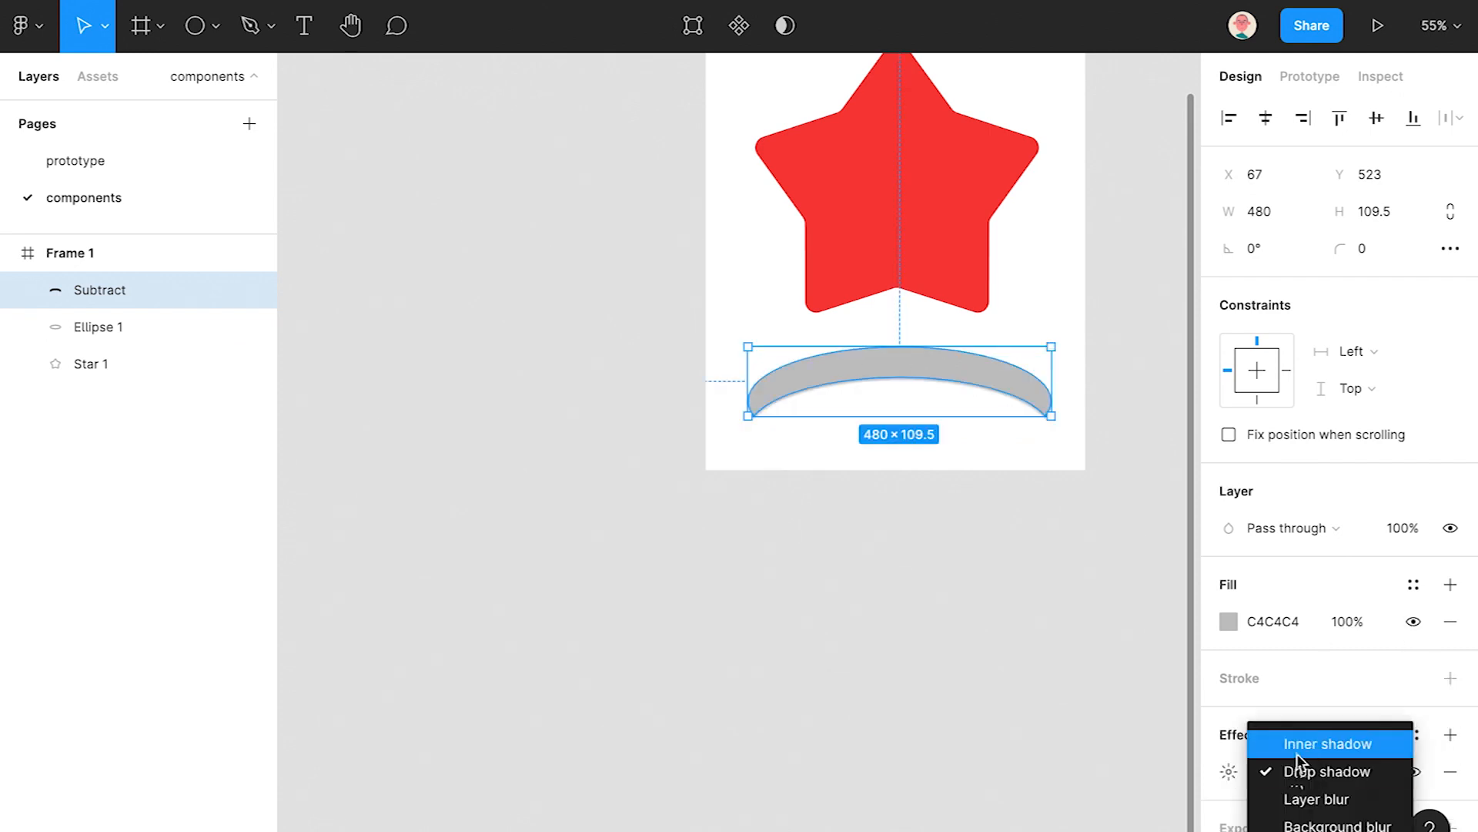
left_click(1307, 802)
key("ctrl+z")
left_click(894, 674)
left_click(870, 369)
left_click(962, 460)
- Set the ellipse's fill to off-white FAF9F9
left_click(998, 438)
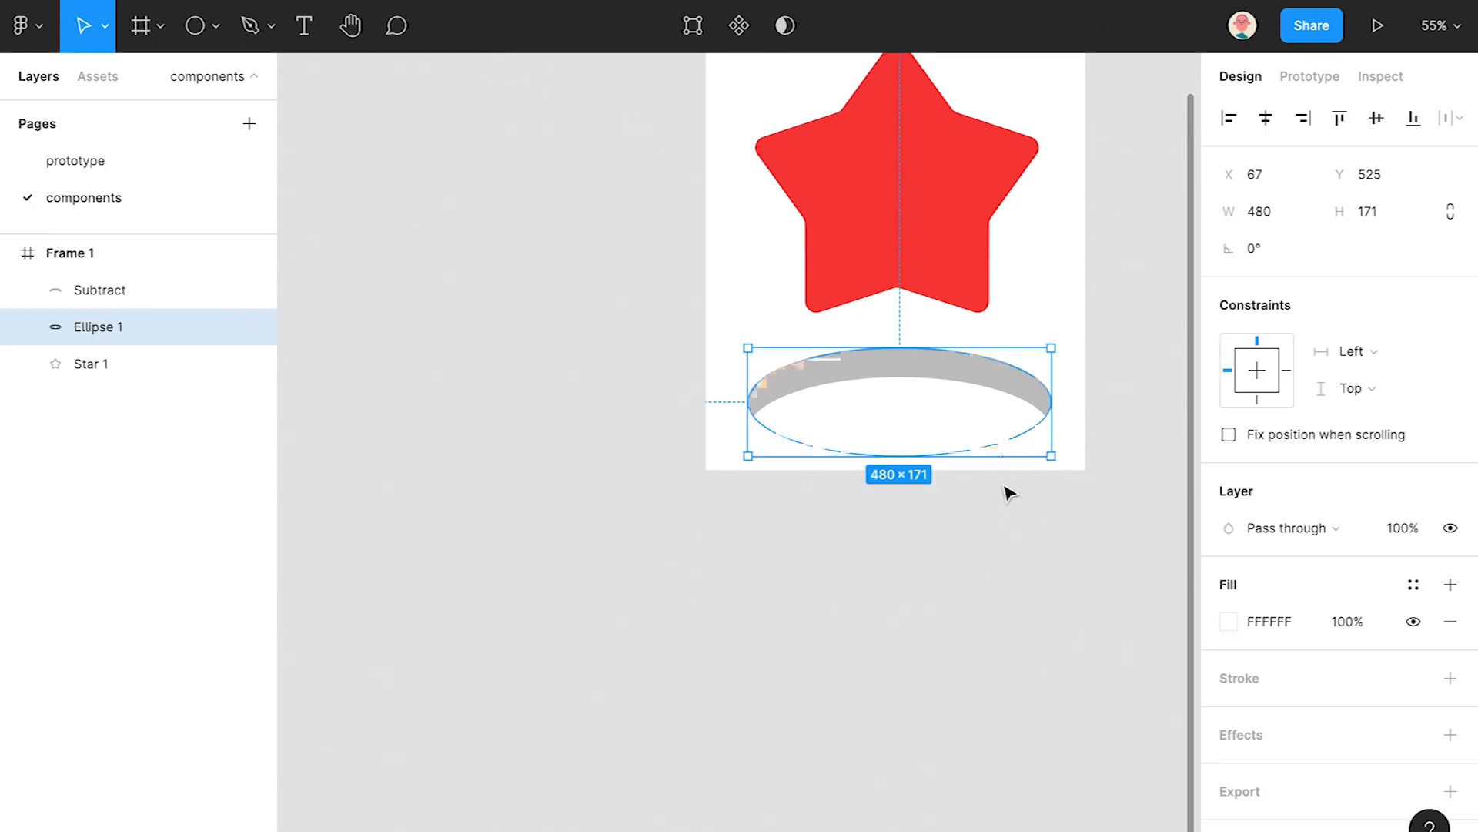
left_click(1234, 619)
left_click(927, 302)
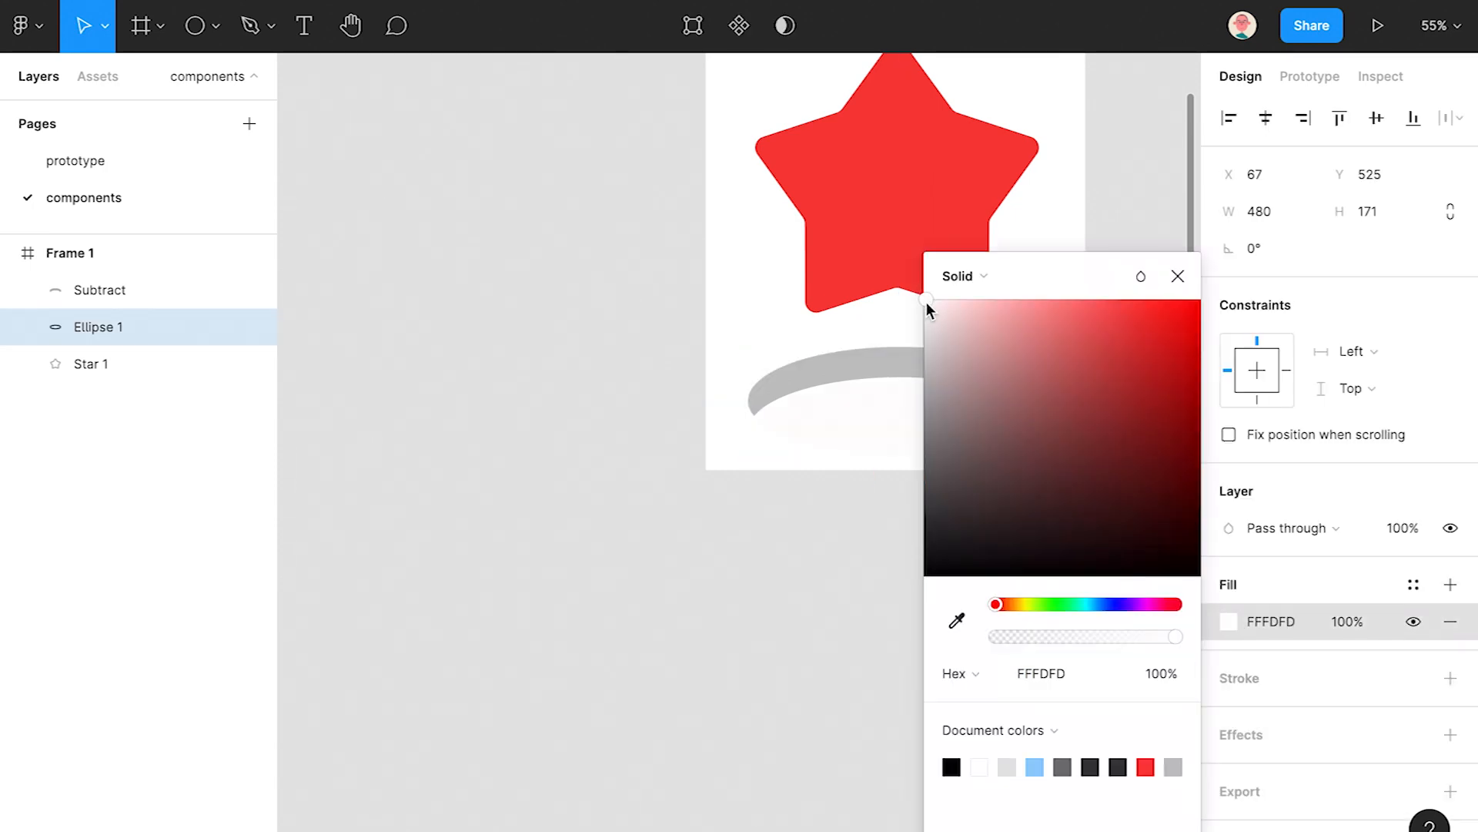
left_click_drag(924, 312, 926, 317)
left_click(1178, 277)
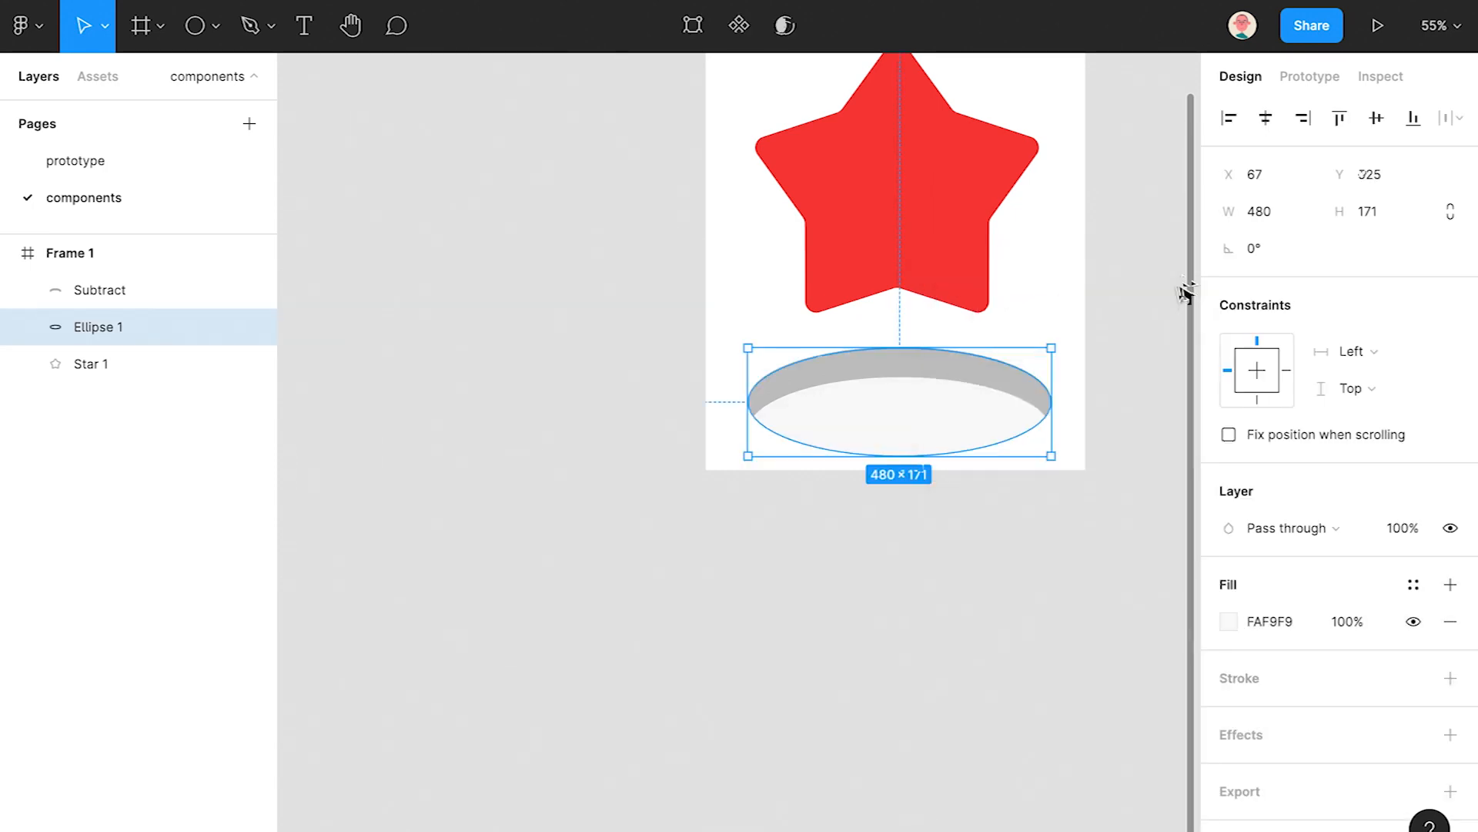
left_click(1155, 331)
left_click_drag(995, 398, 993, 516)
- Lighten the crescent rim's fill to pale grey E6E5E5
left_click(999, 505)
left_click(1229, 622)
left_click_drag(960, 429, 925, 327)
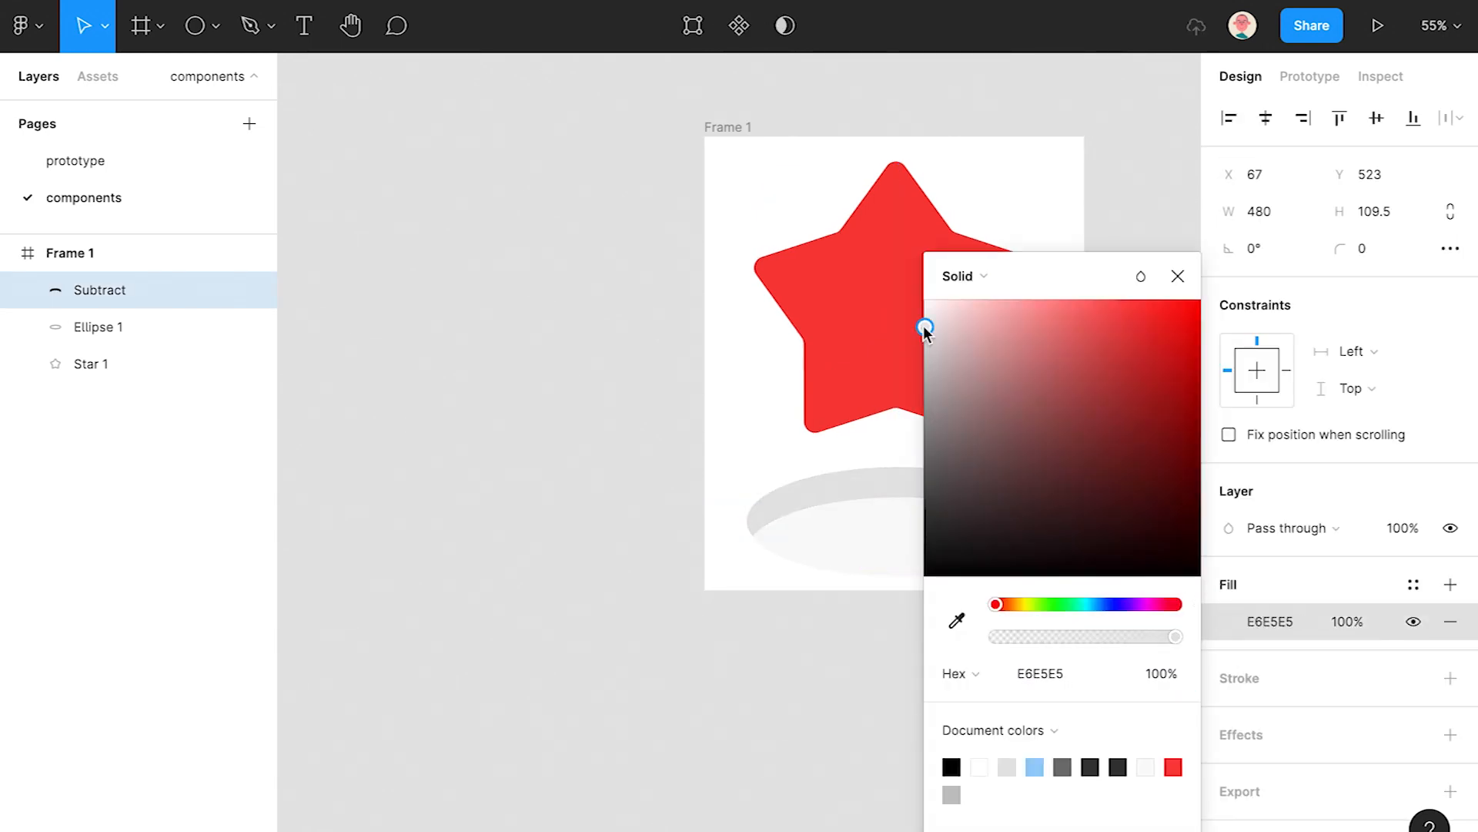
left_click(1178, 277)
left_click(1065, 548)
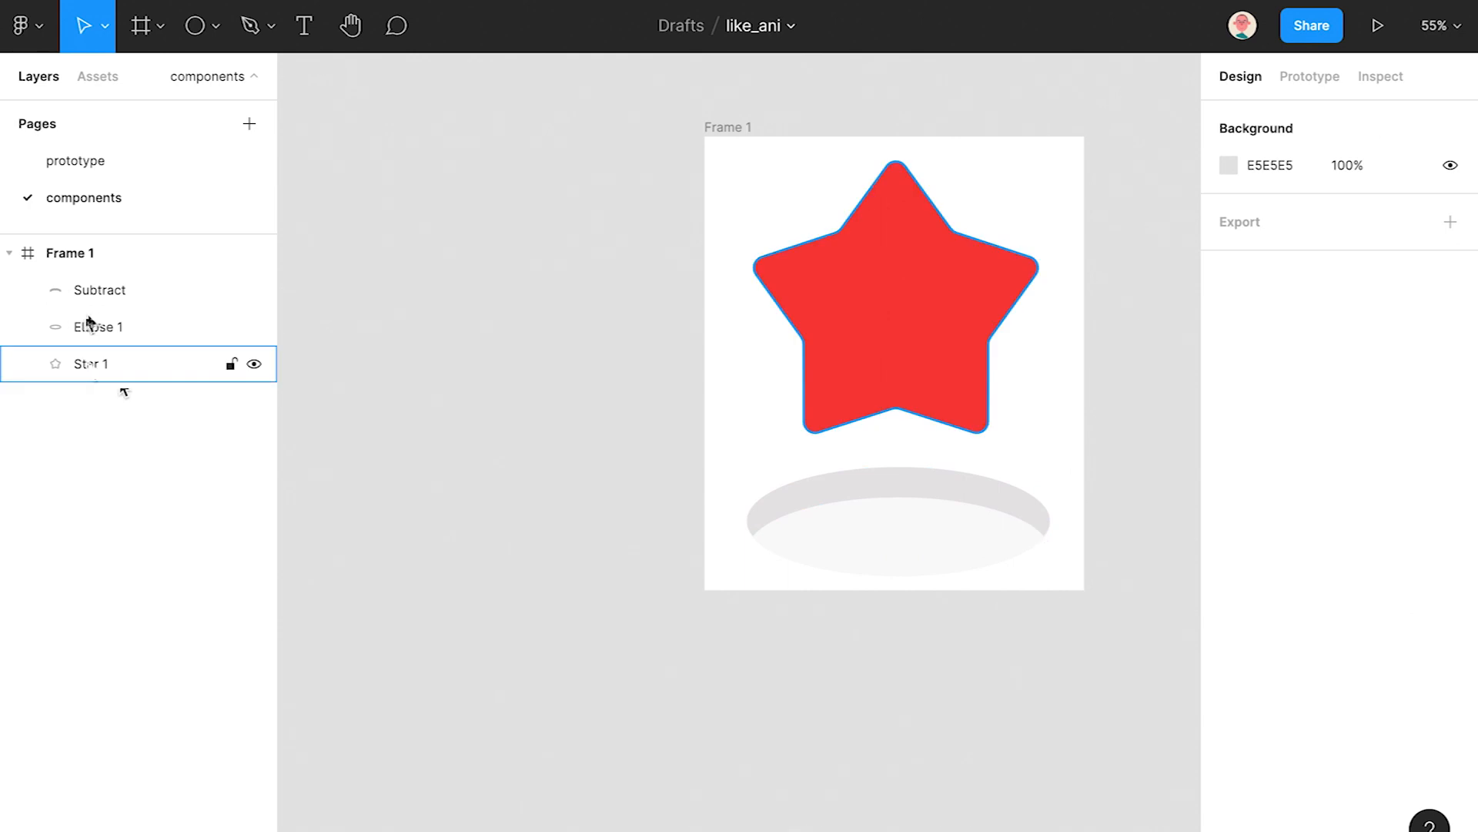
- Group the Subtract rim and Ellipse 1 together as Group 1
left_click(100, 290)
left_click(111, 325, "shift")
key("ctrl+g")
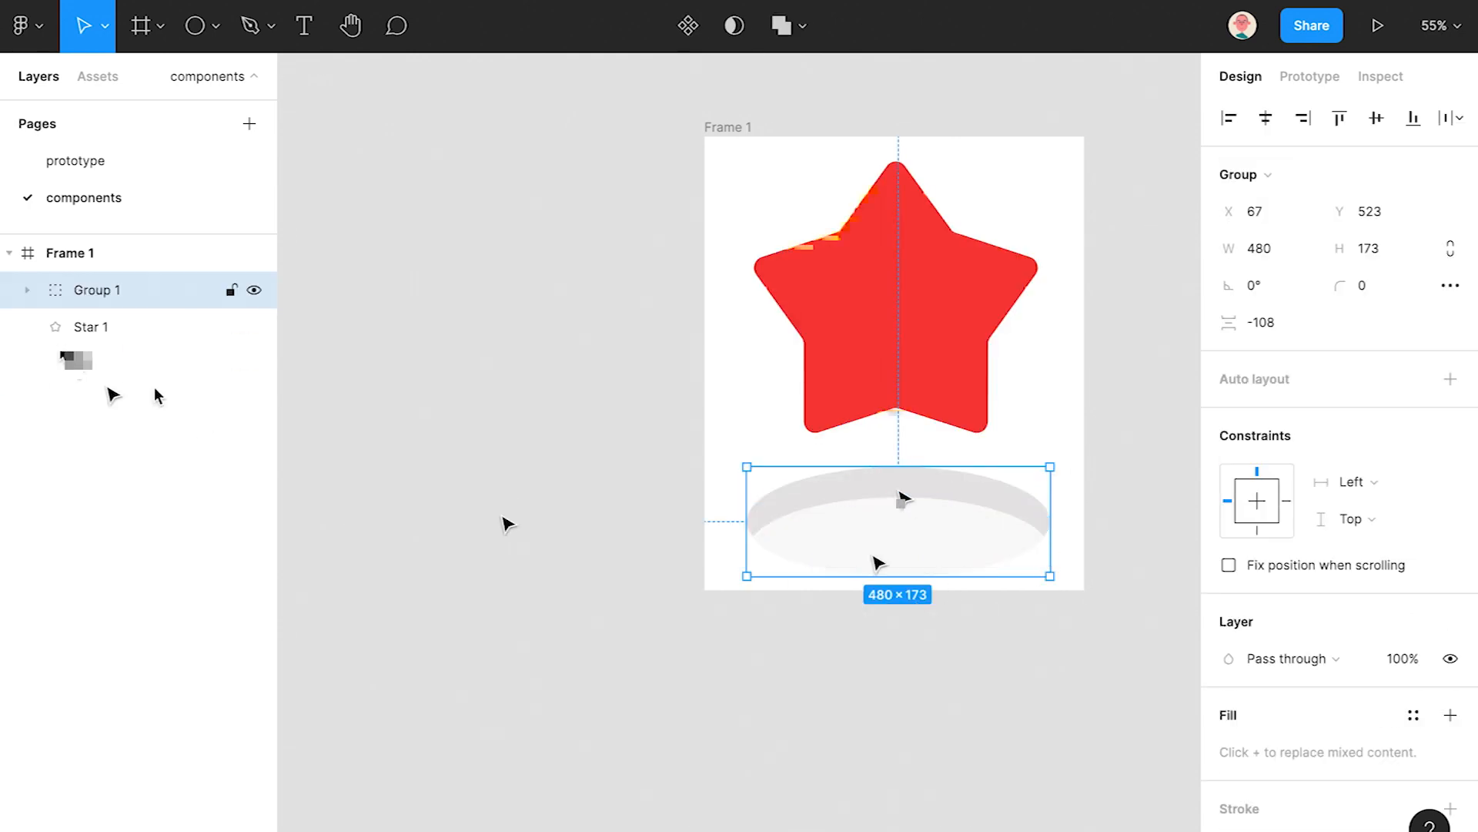
left_click(34, 291)
left_click(123, 328)
left_click(123, 363)
left_click(28, 292)
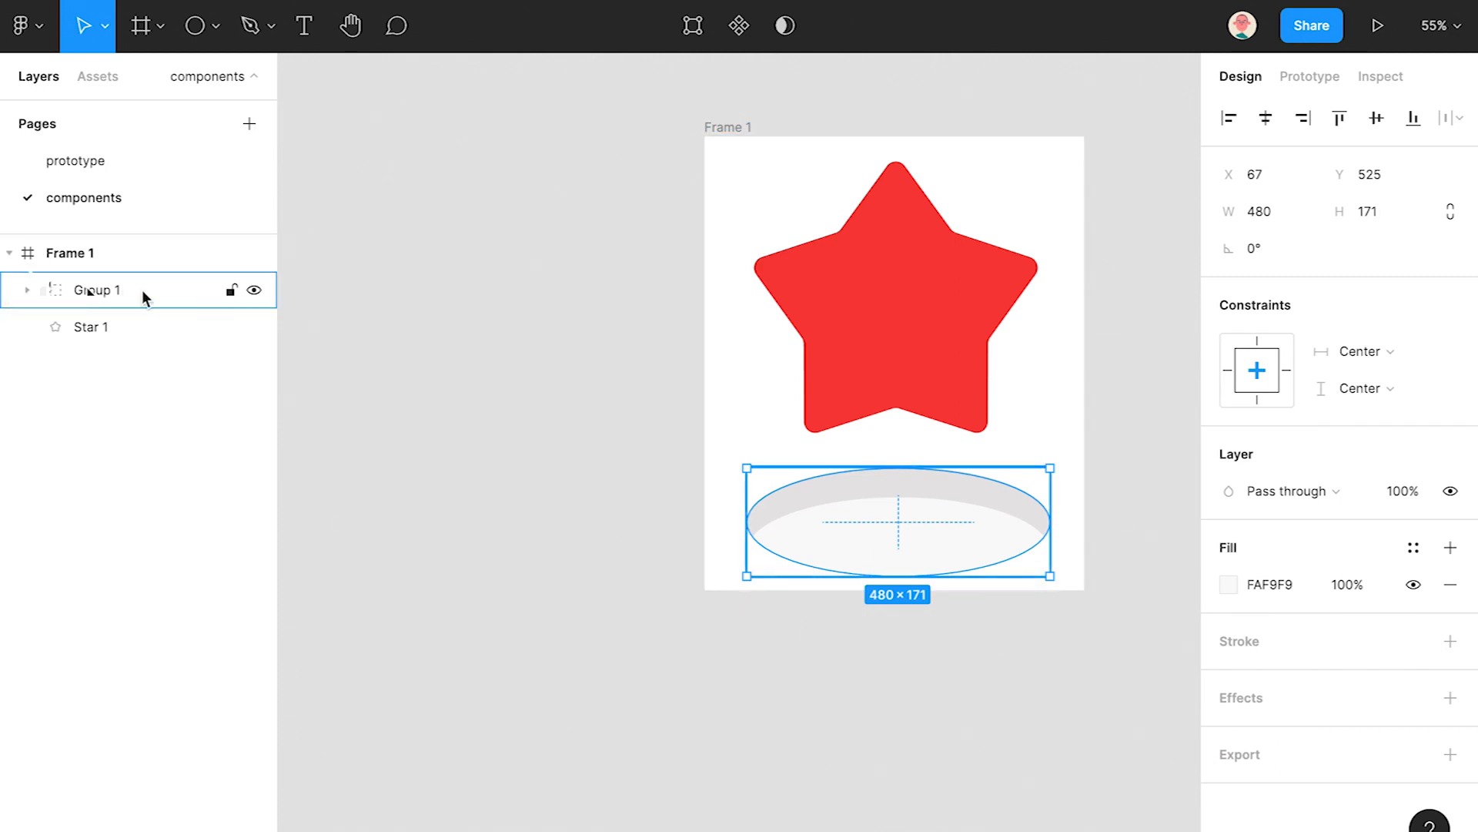
left_click(541, 585)
left_click_drag(855, 447, 726, 449)
scroll(704, 568, "down", 3)
left_click(728, 443)
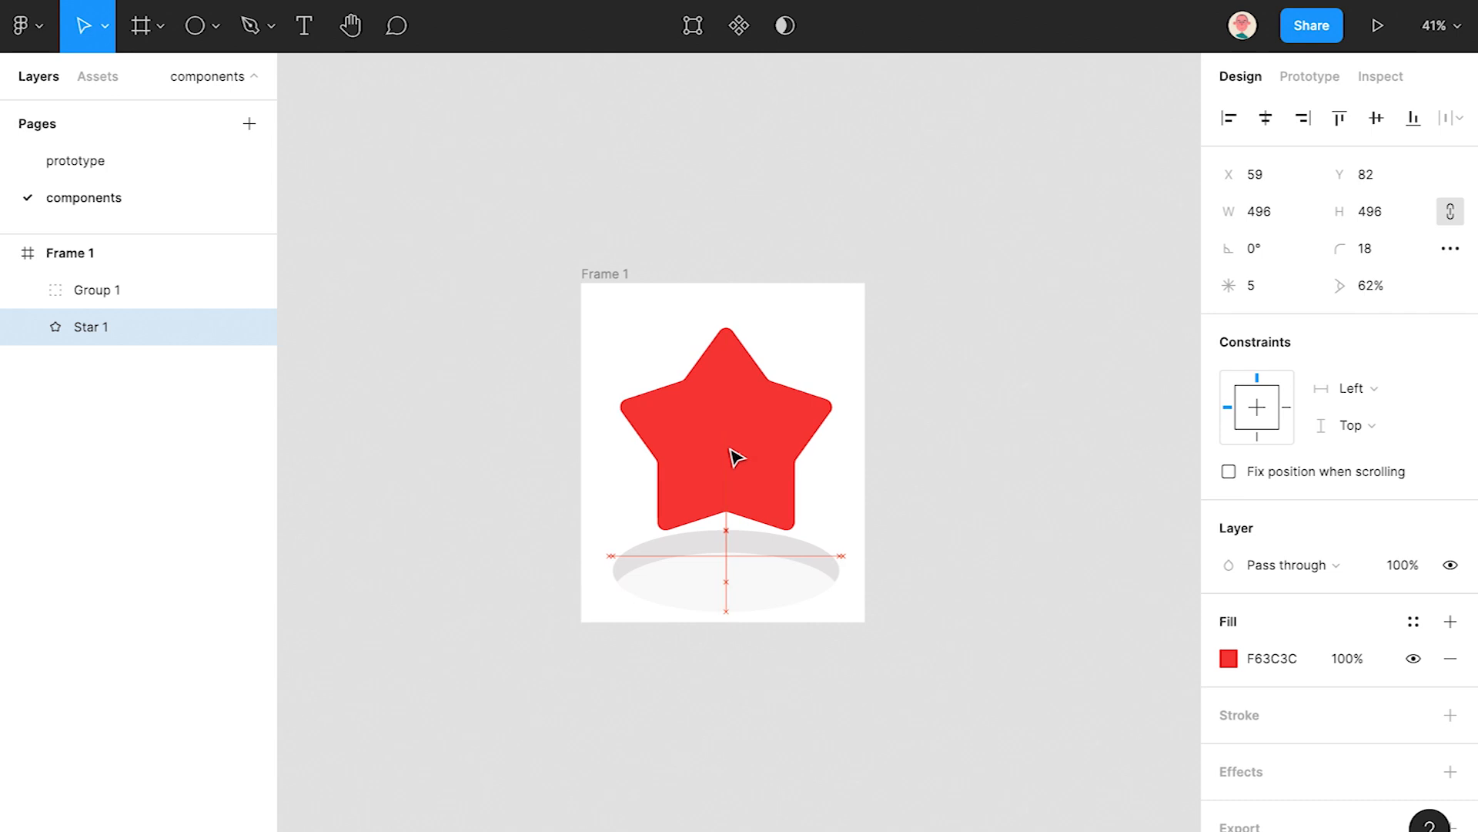
- Draw a round off-white eye on the star and place a copy on the right
left_click(932, 459)
scroll(945, 458, "down", 3)
left_click_drag(943, 457, 869, 492)
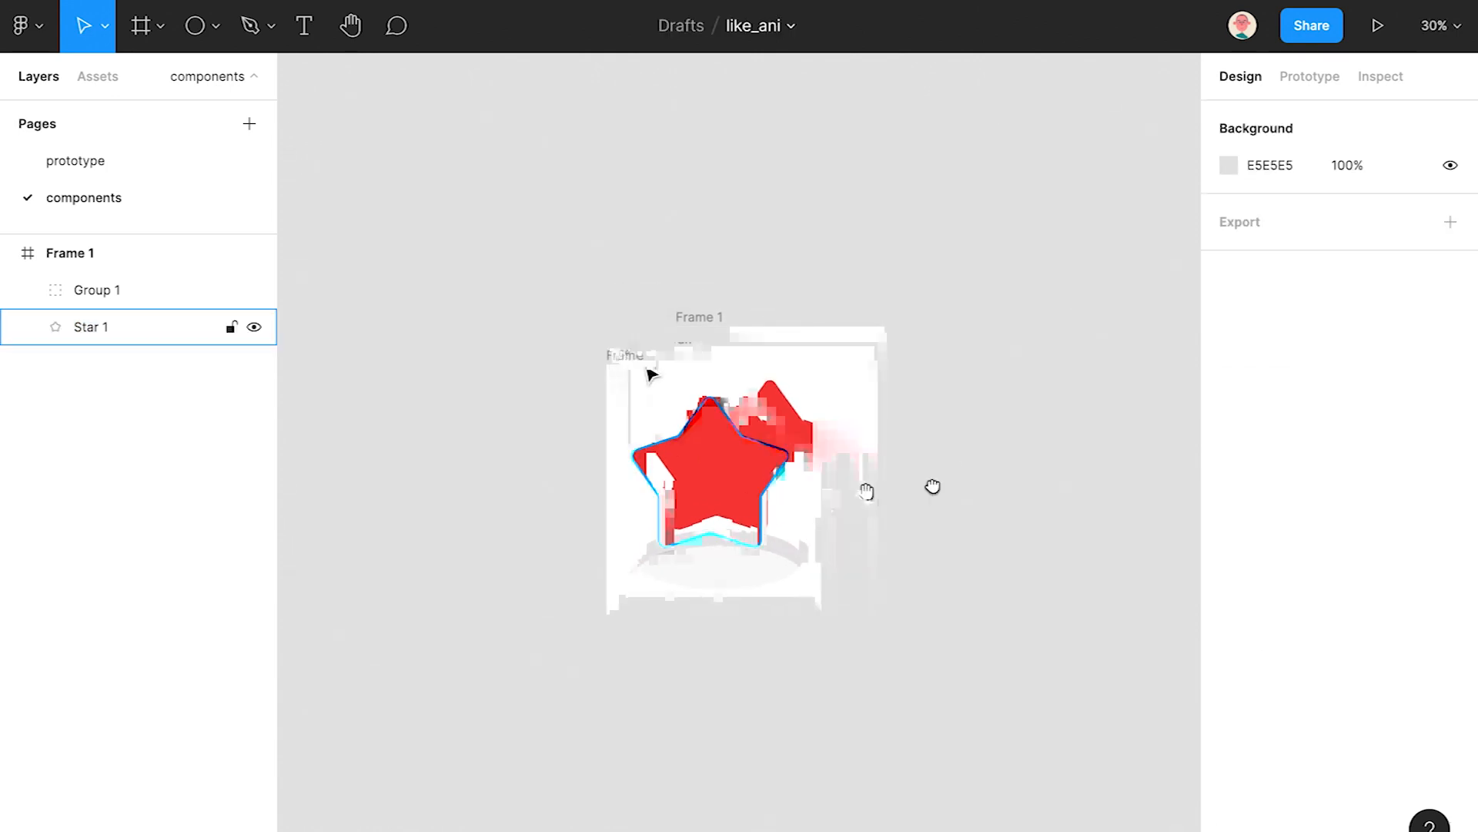
left_click(617, 355)
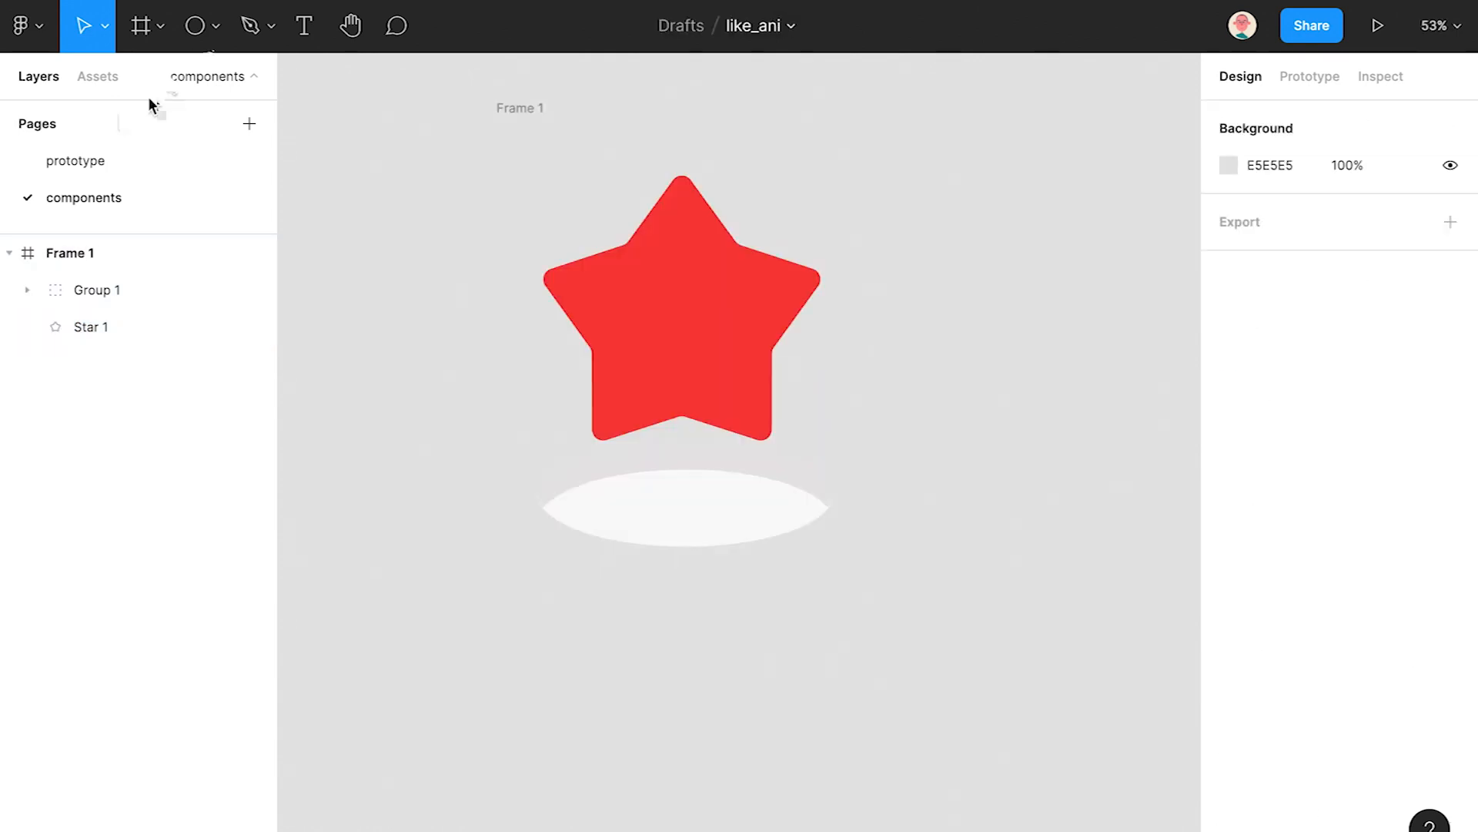
left_click(201, 32)
mouse_move(629, 296)
left_mouse_down()
mouse_move(654, 321)
mouse_move(636, 294)
mouse_move(767, 293)
left_mouse_up()
key("i")
left_click(677, 486)
left_click(865, 380)
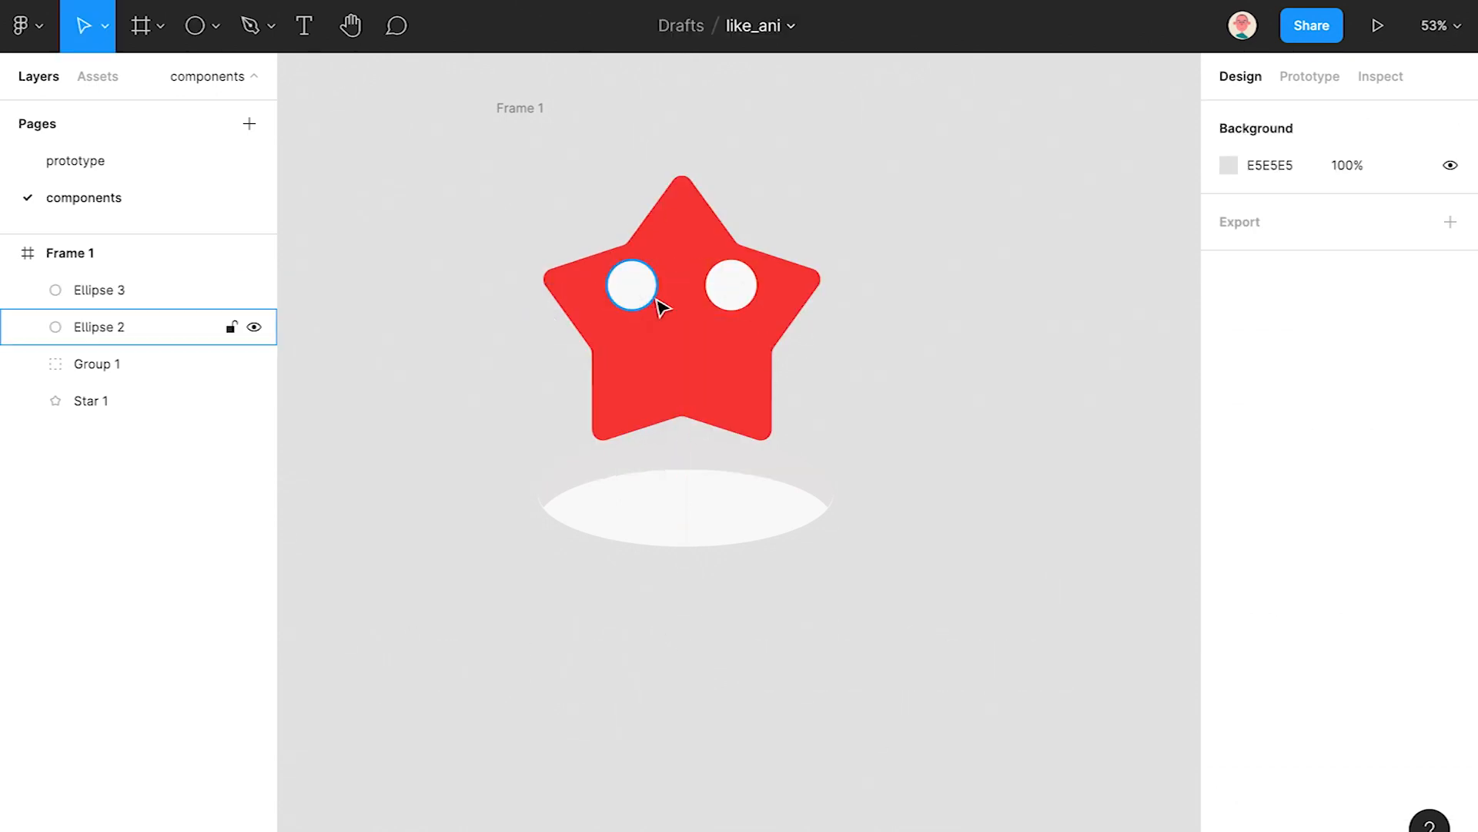
- Add an off-white half-circle smiling mouth under the eyes, flattened into a vector
scroll(601, 303, "up", 3)
left_click(197, 27)
mouse_move(684, 328)
left_mouse_down()
mouse_move(745, 386)
mouse_move(714, 338)
mouse_move(637, 356)
left_mouse_up()
left_click_drag(784, 288, 841, 398)
key("Escape")
left_click(739, 385)
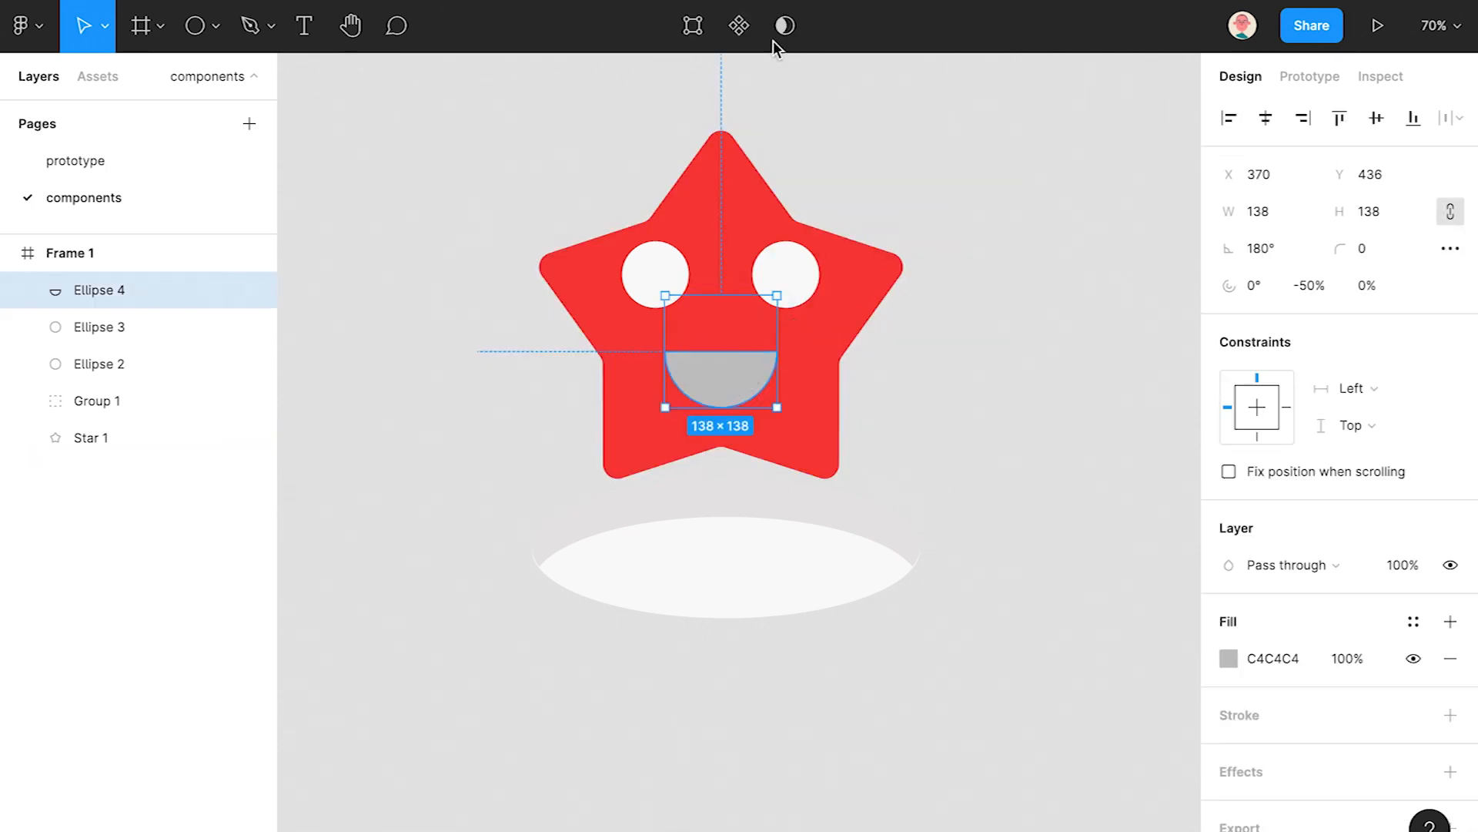
key("ctrl+e")
left_click_drag(725, 392, 726, 372)
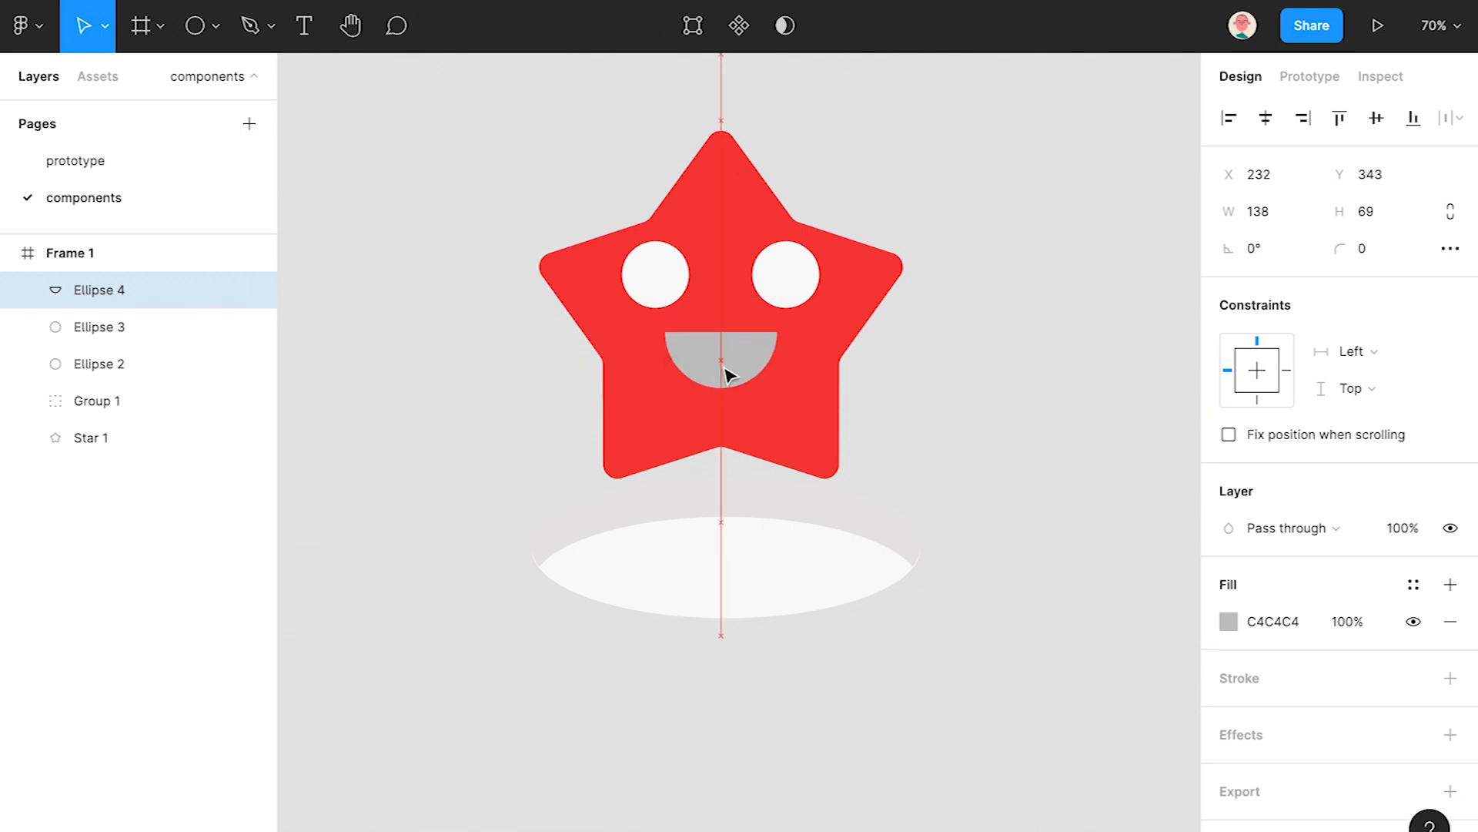
key("i")
left_click(774, 288)
left_click(459, 178)
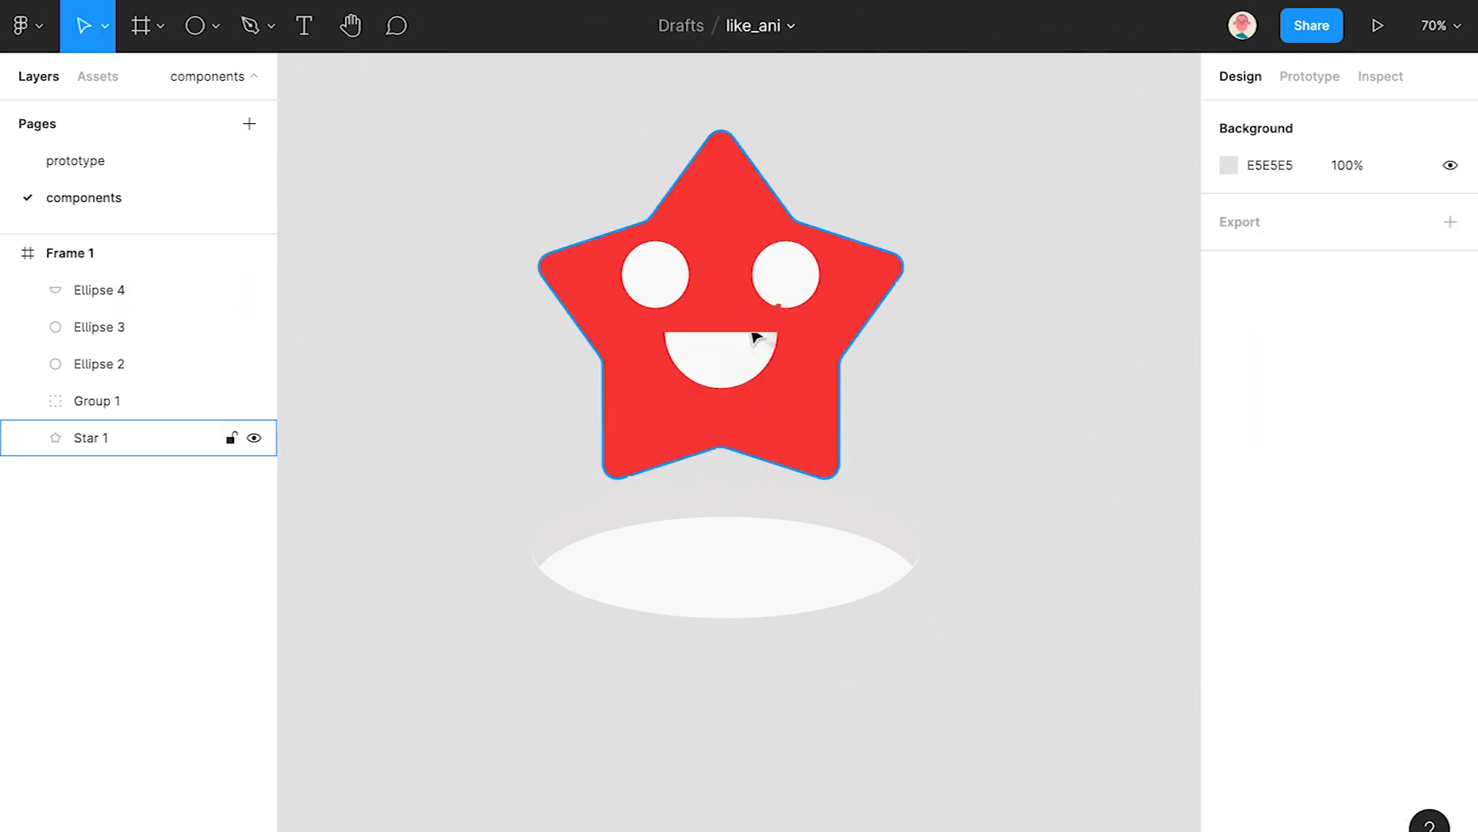
- Tidy up the spacing of both eyes and the mouth, then group them
left_click(770, 286)
left_click(650, 288, "shift")
left_click(729, 373, "shift")
left_click(1463, 119)
left_click(1243, 165)
key("ctrl+g")
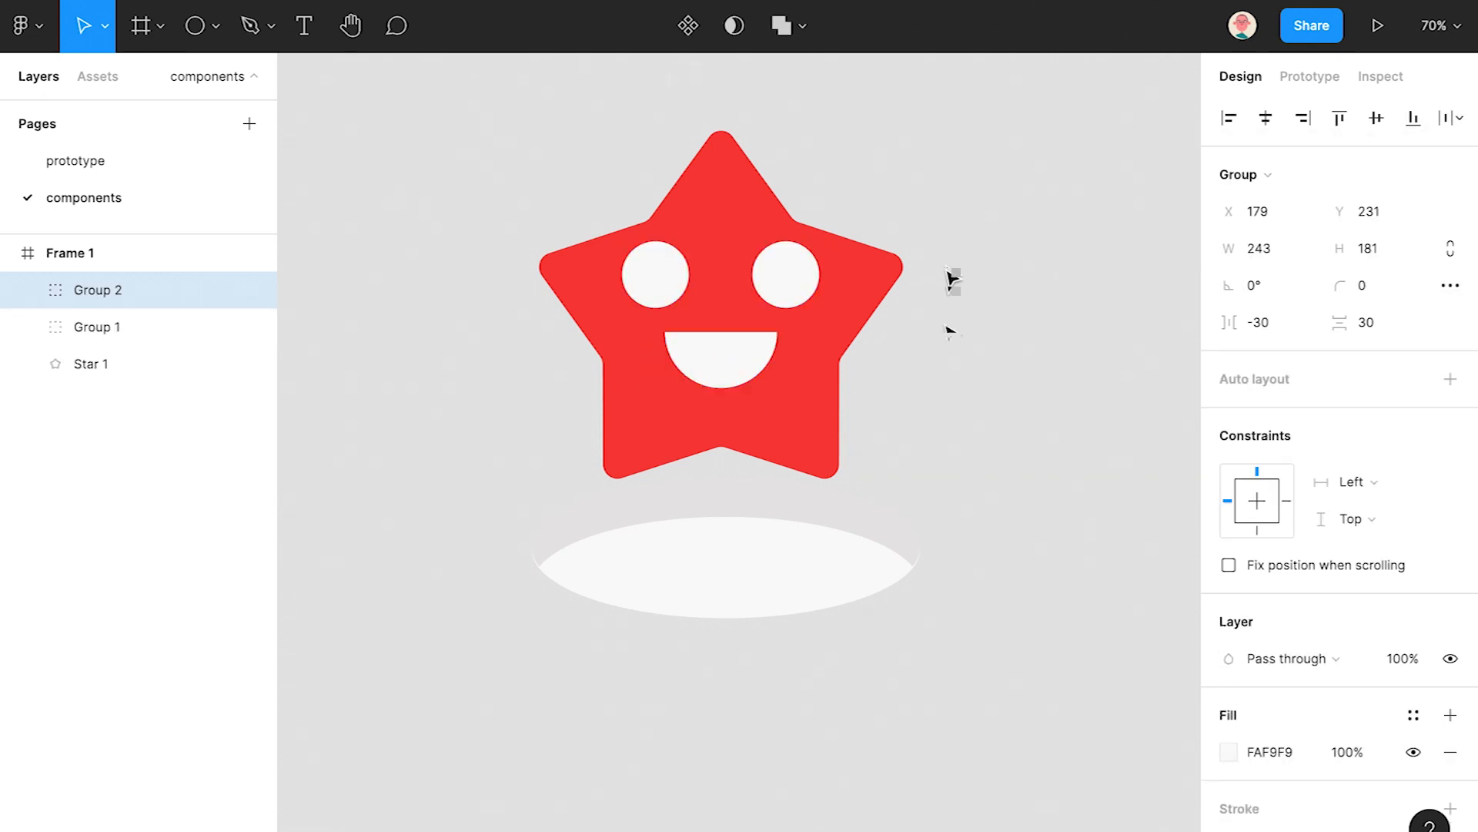
left_click(947, 333)
scroll(940, 354, "down", 10)
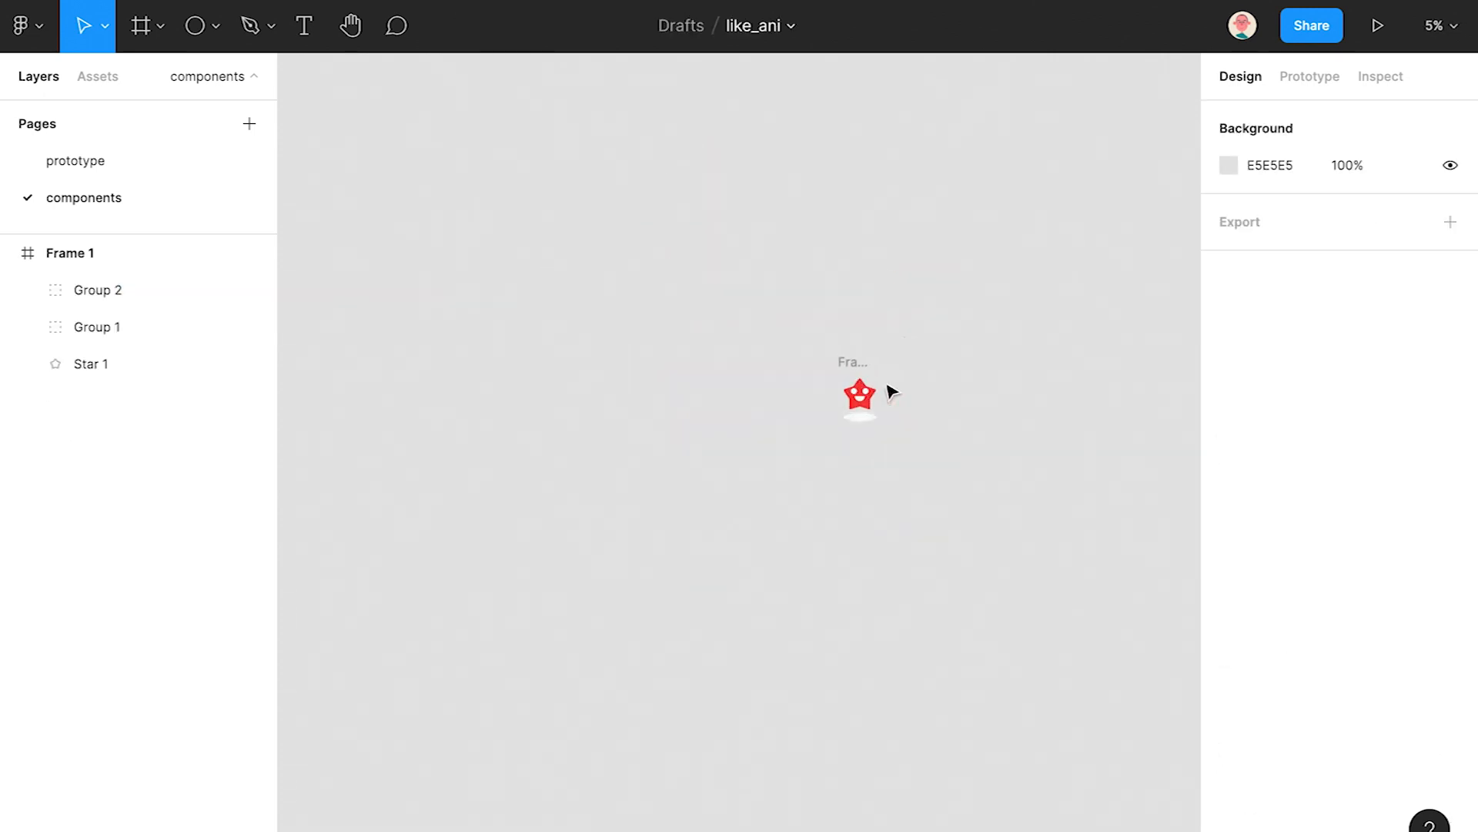
scroll(779, 399, "up", 2)
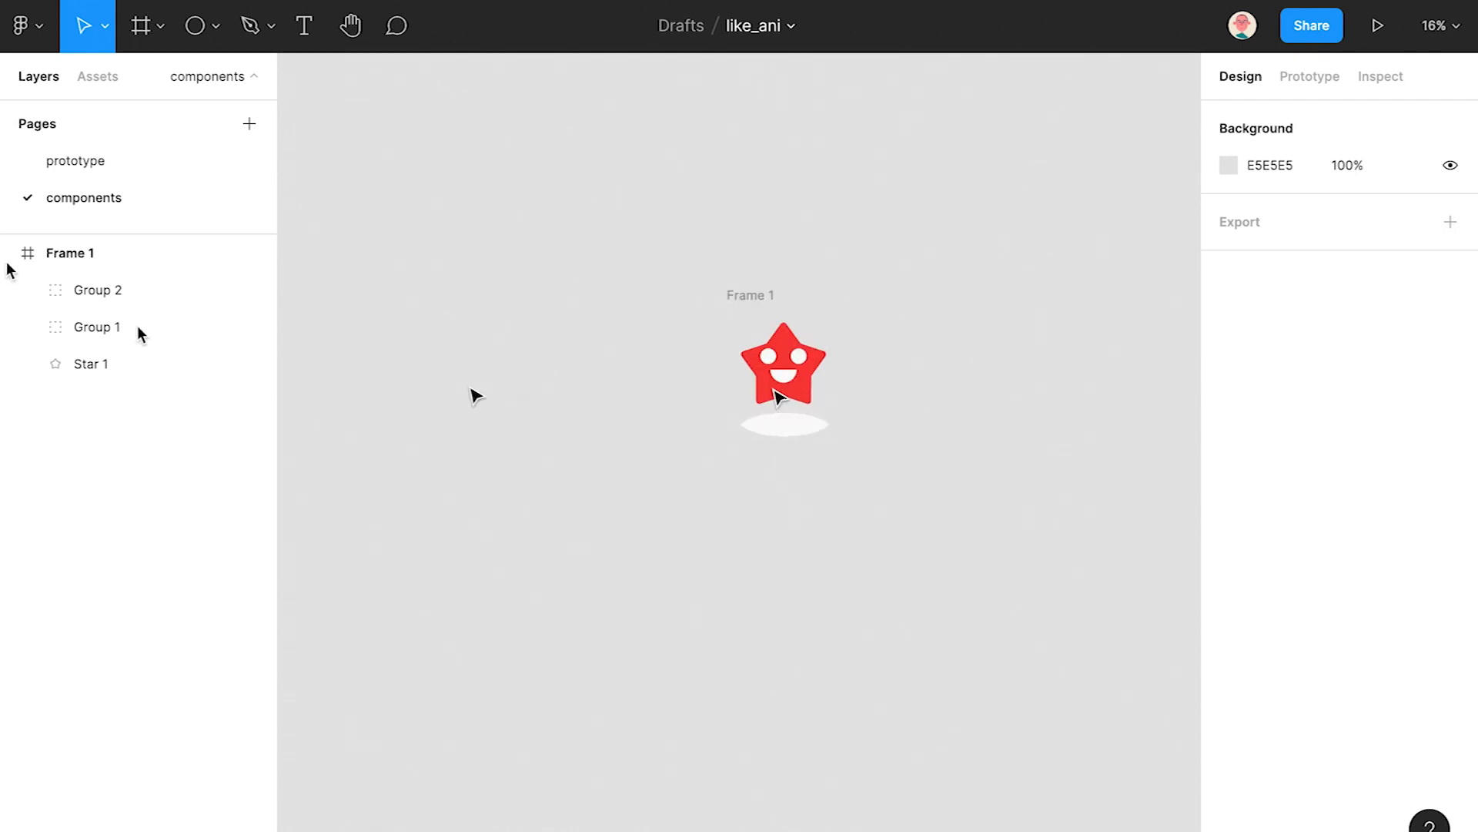
- Rename the features group 'face' and Group 1 'hole', and re-show Frame 1's white fill
left_click(54, 291)
key("ctrl+r")
type("face")
key("Return")
left_click(98, 329)
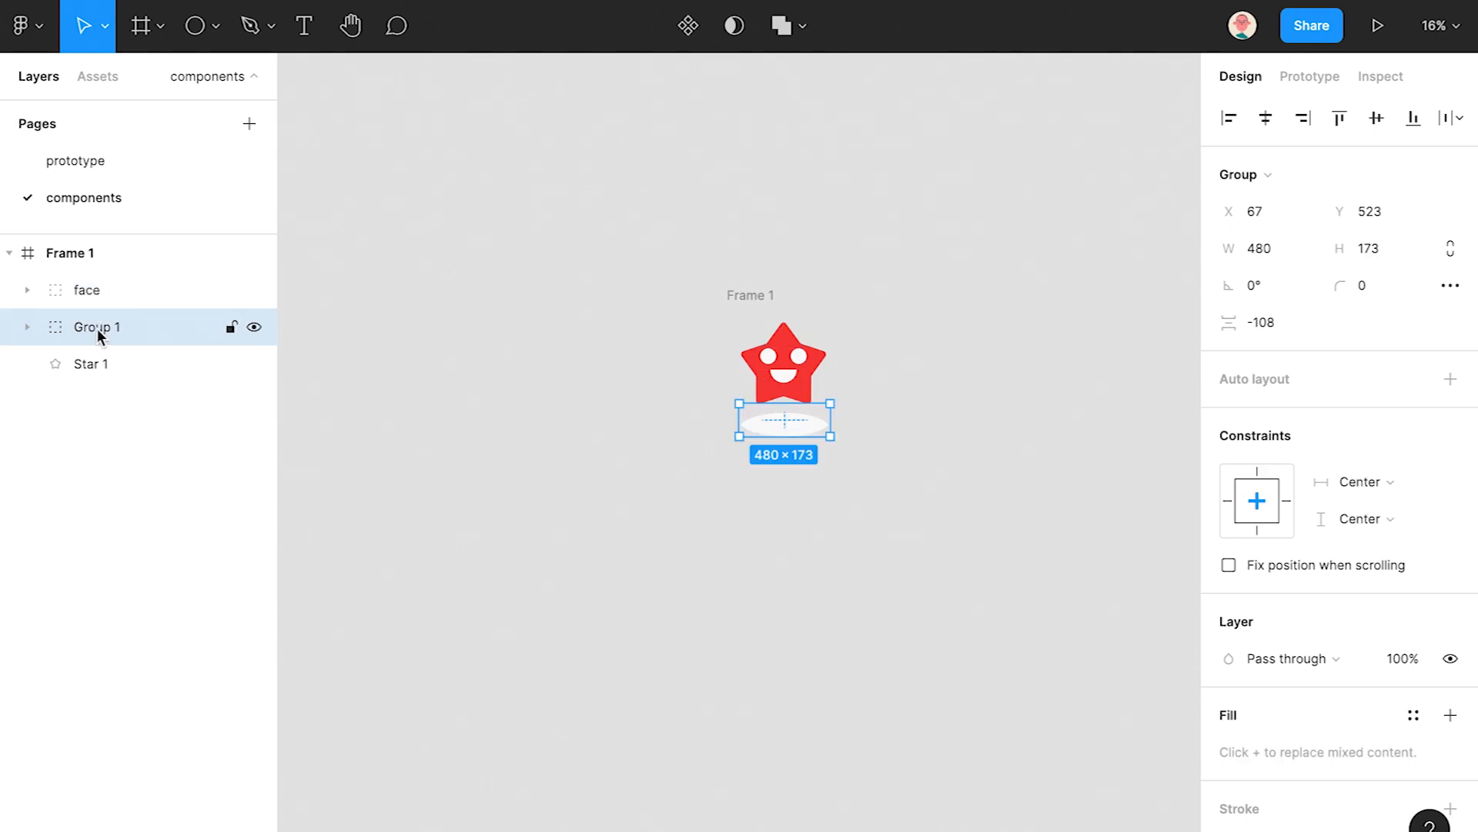
type("hole")
key("Return")
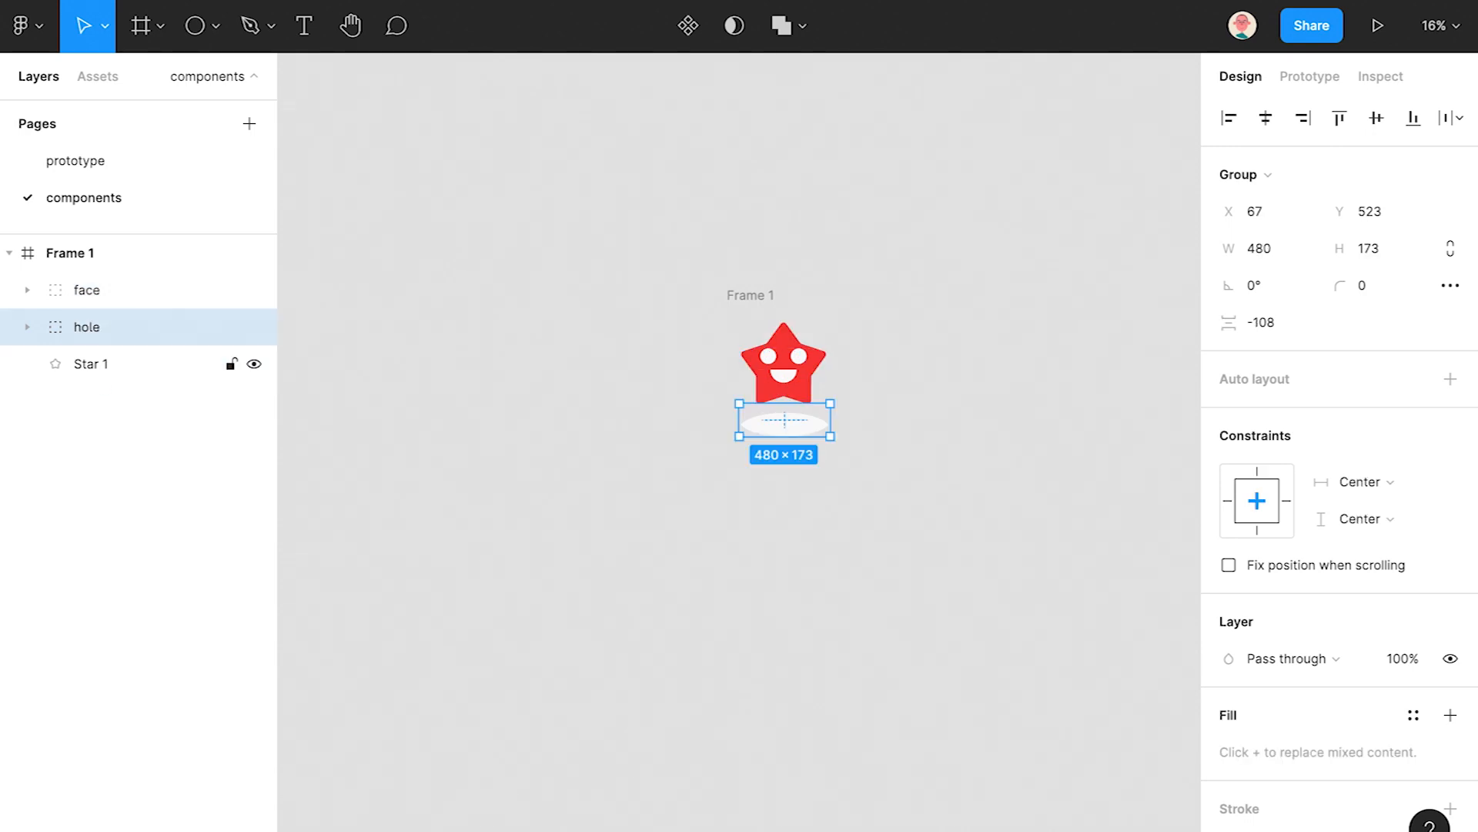
left_click(9, 253)
left_click(51, 255)
left_click(1413, 660)
scroll(781, 420, "up", 3)
- Draw Rectangle 1 over the star, layered below face with Star 1 above it
left_click_drag(762, 405, 764, 489)
left_click(202, 29)
left_click(185, 76)
left_click_drag(699, 323, 852, 512)
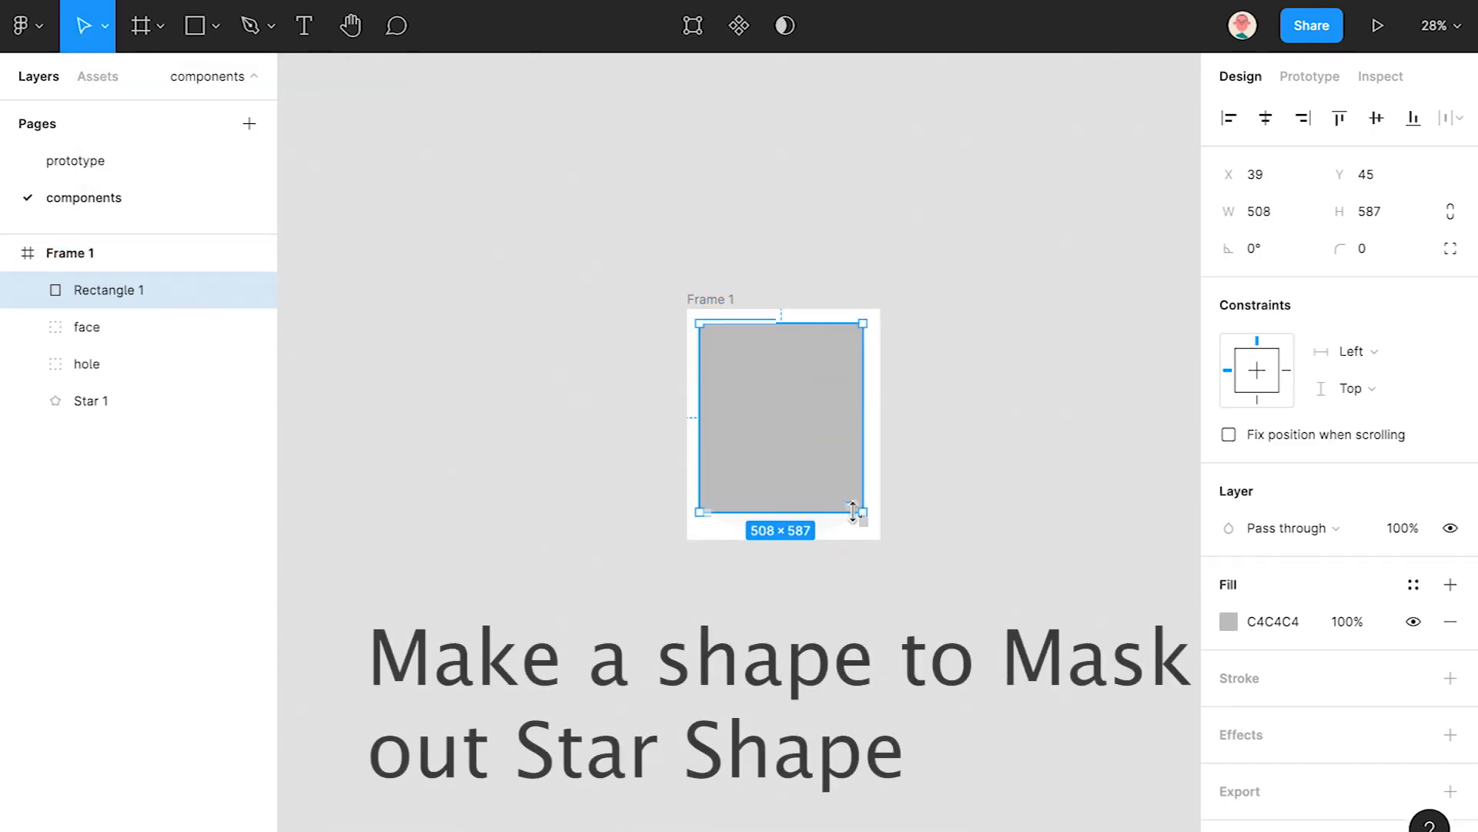
scroll(851, 511, "up", 5)
left_click_drag(112, 300, 100, 348)
left_click(90, 402)
left_click_drag(91, 404, 99, 300)
- Give the rectangle a 50% fill and centre it horizontally over the star
left_click(796, 518)
left_click(790, 510)
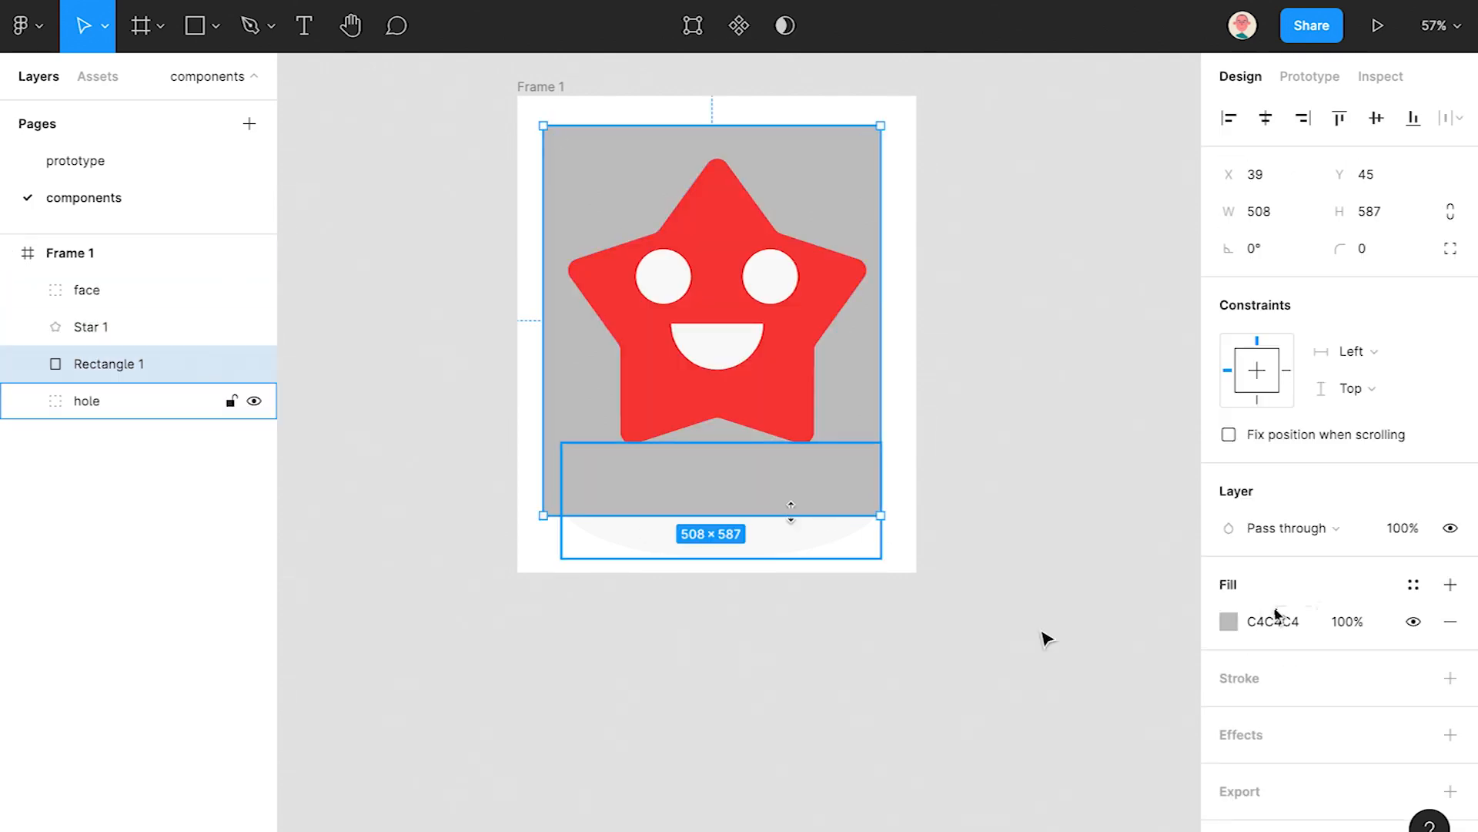
key("Return")
left_click_drag(836, 189, 843, 189)
scroll(802, 501, "up", 3, "ctrl")
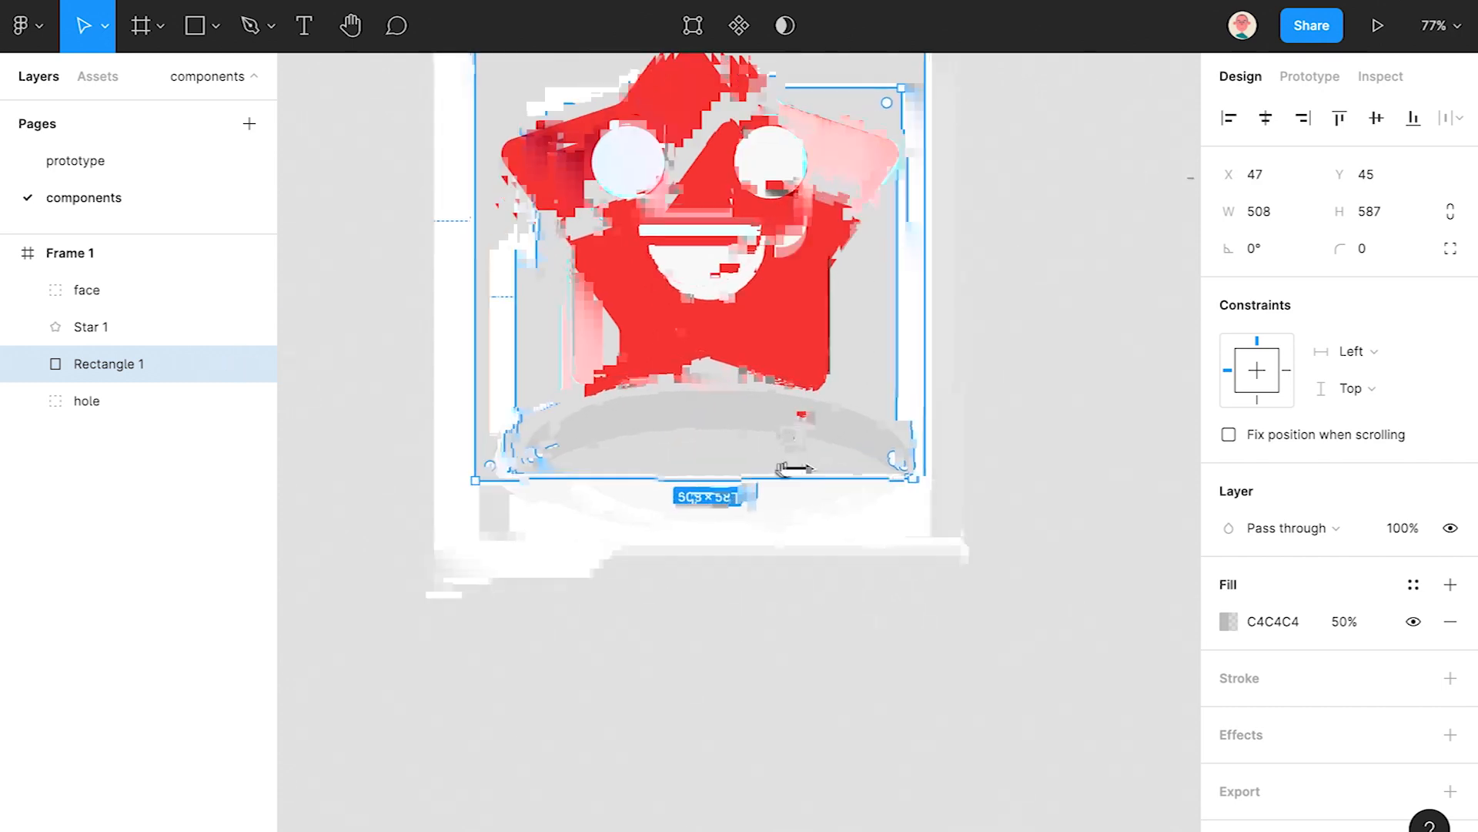
scroll(881, 444, "up", 4, "ctrl")
- Taper the rectangle's bottom corners inward and curve its bottom edge along the hole
key("Return")
left_click_drag(947, 437, 926, 437)
left_click(295, 437)
left_click_drag(306, 443, 331, 437)
left_click_drag(633, 417, 883, 414)
left_click(212, 25)
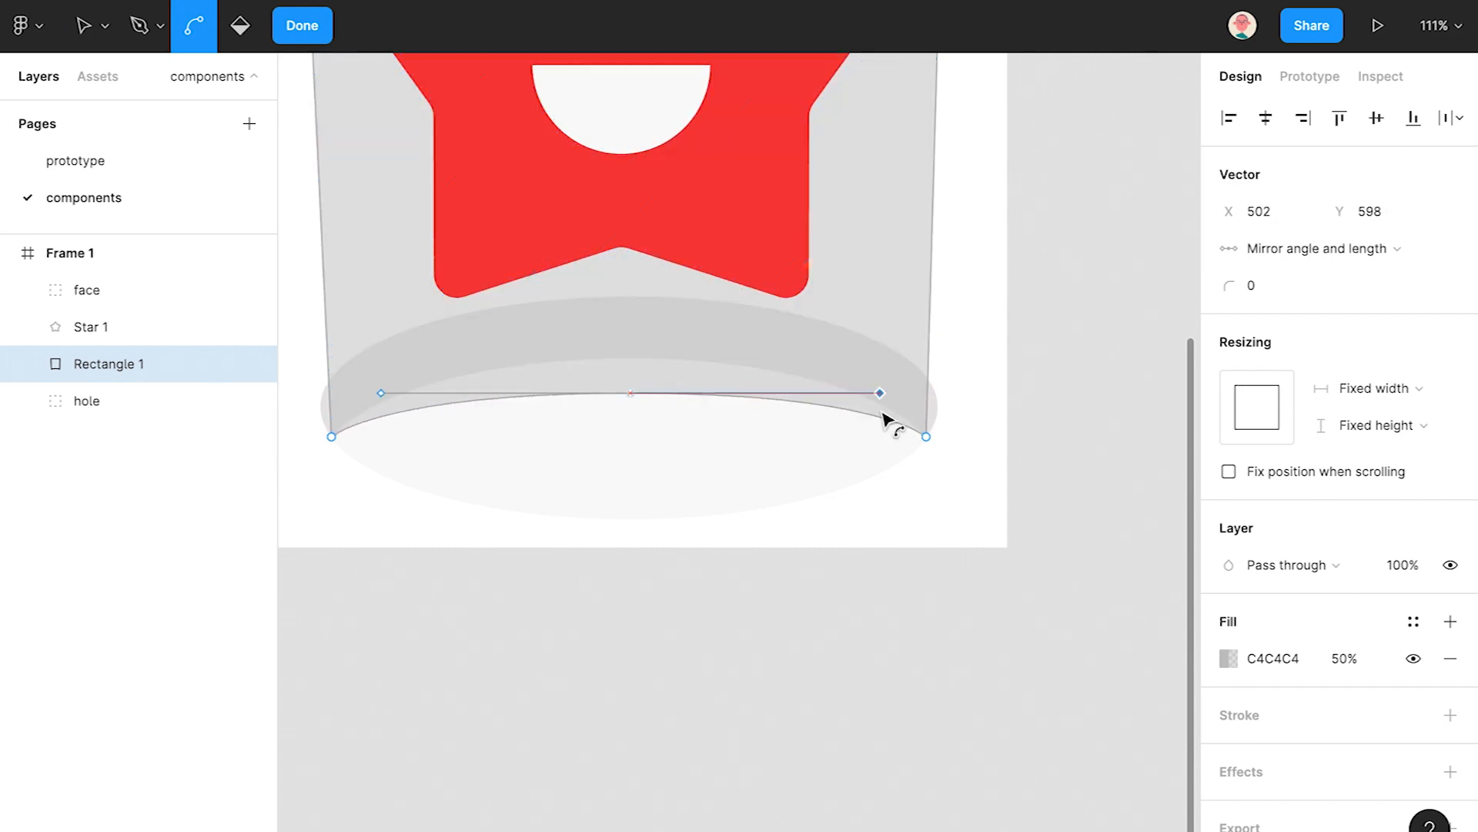
scroll(693, 372, "down", 3)
left_click(302, 25)
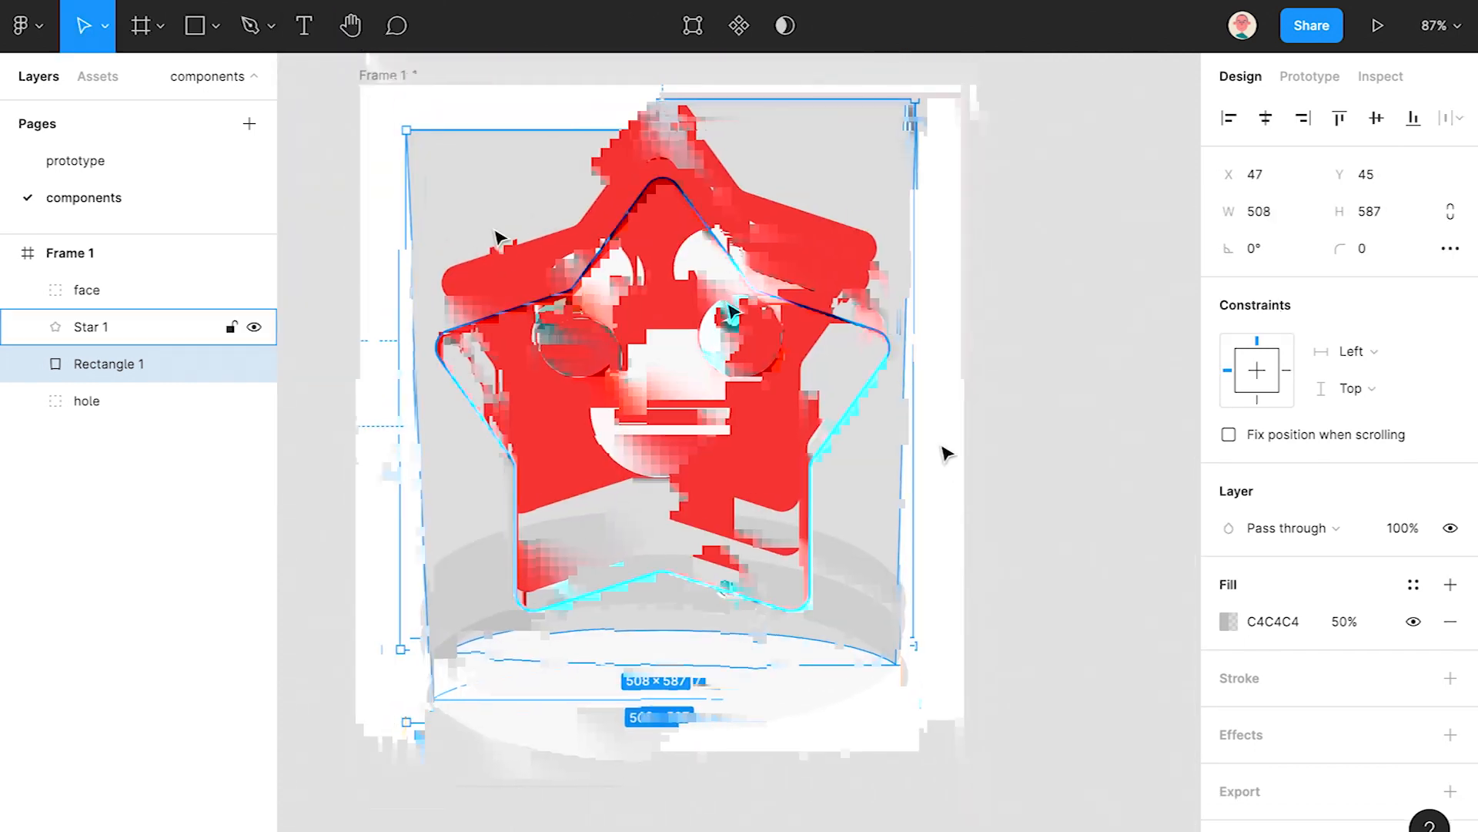
- Hide the rectangle's fill and use it as a mask over face and Star 1
left_click(1017, 352)
left_click(142, 369)
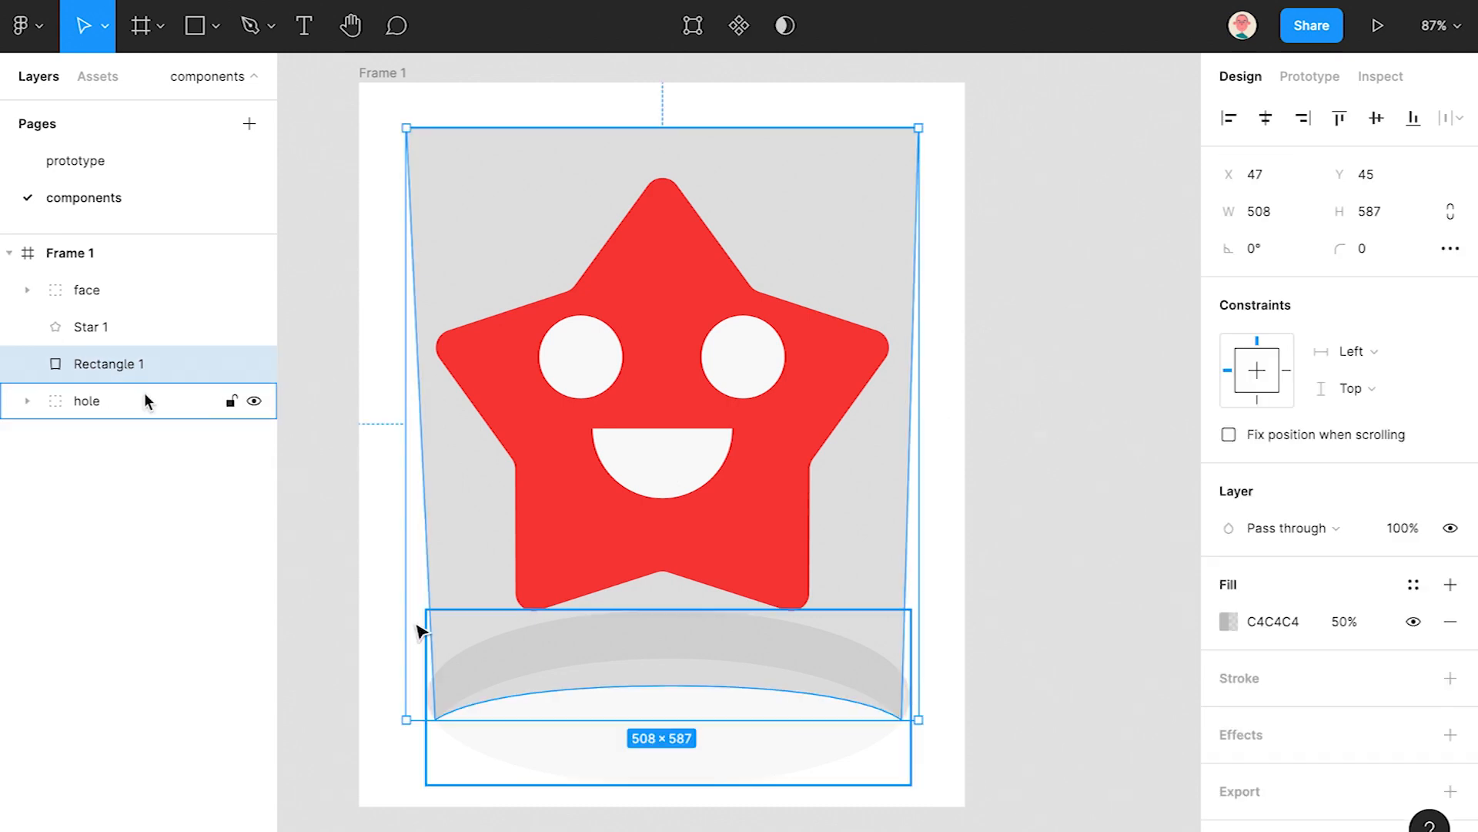
left_click(1413, 622)
left_click(91, 296)
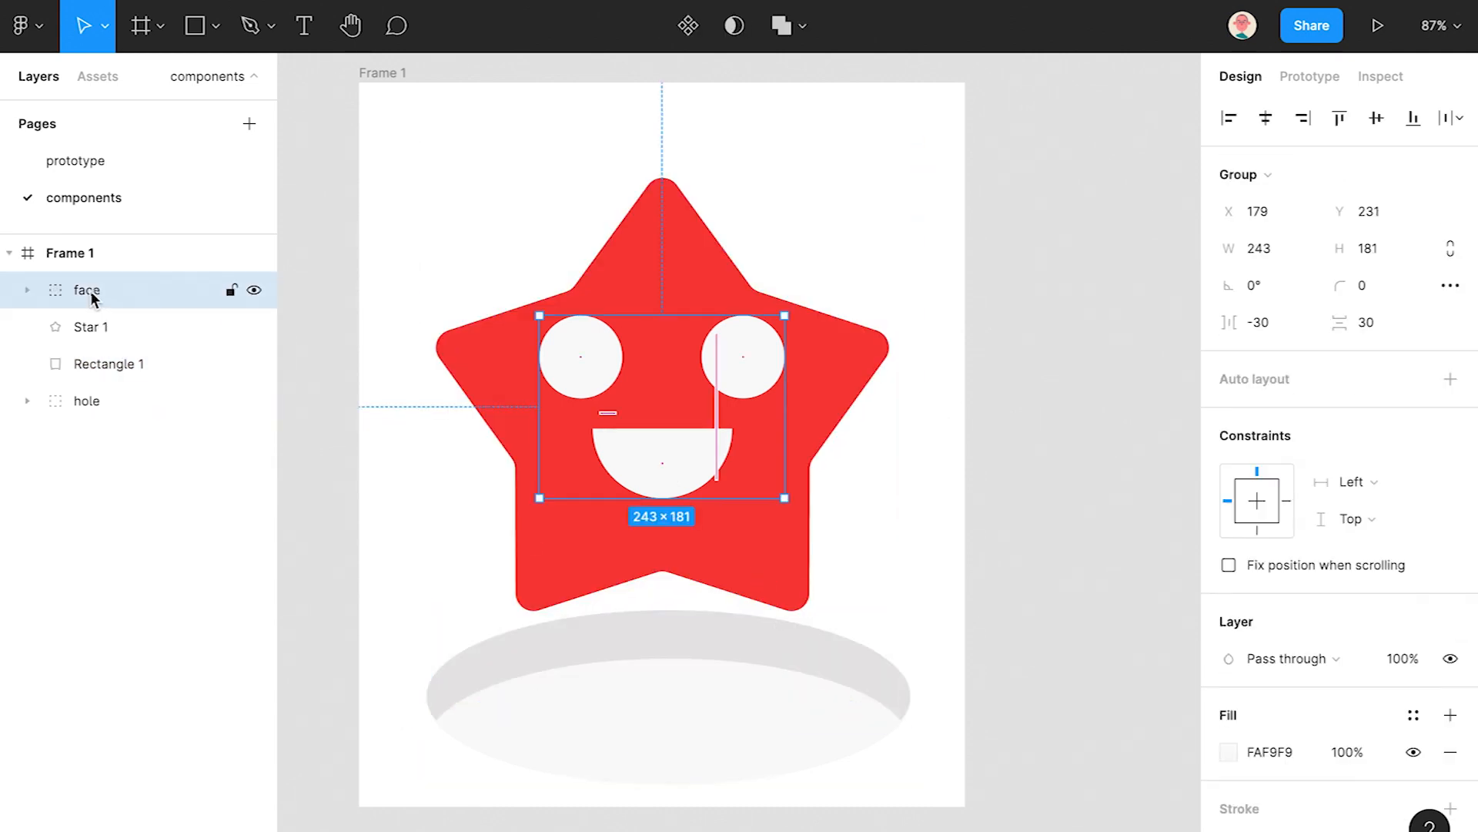
left_click(90, 321)
left_click(93, 297)
left_click(114, 374, "shift")
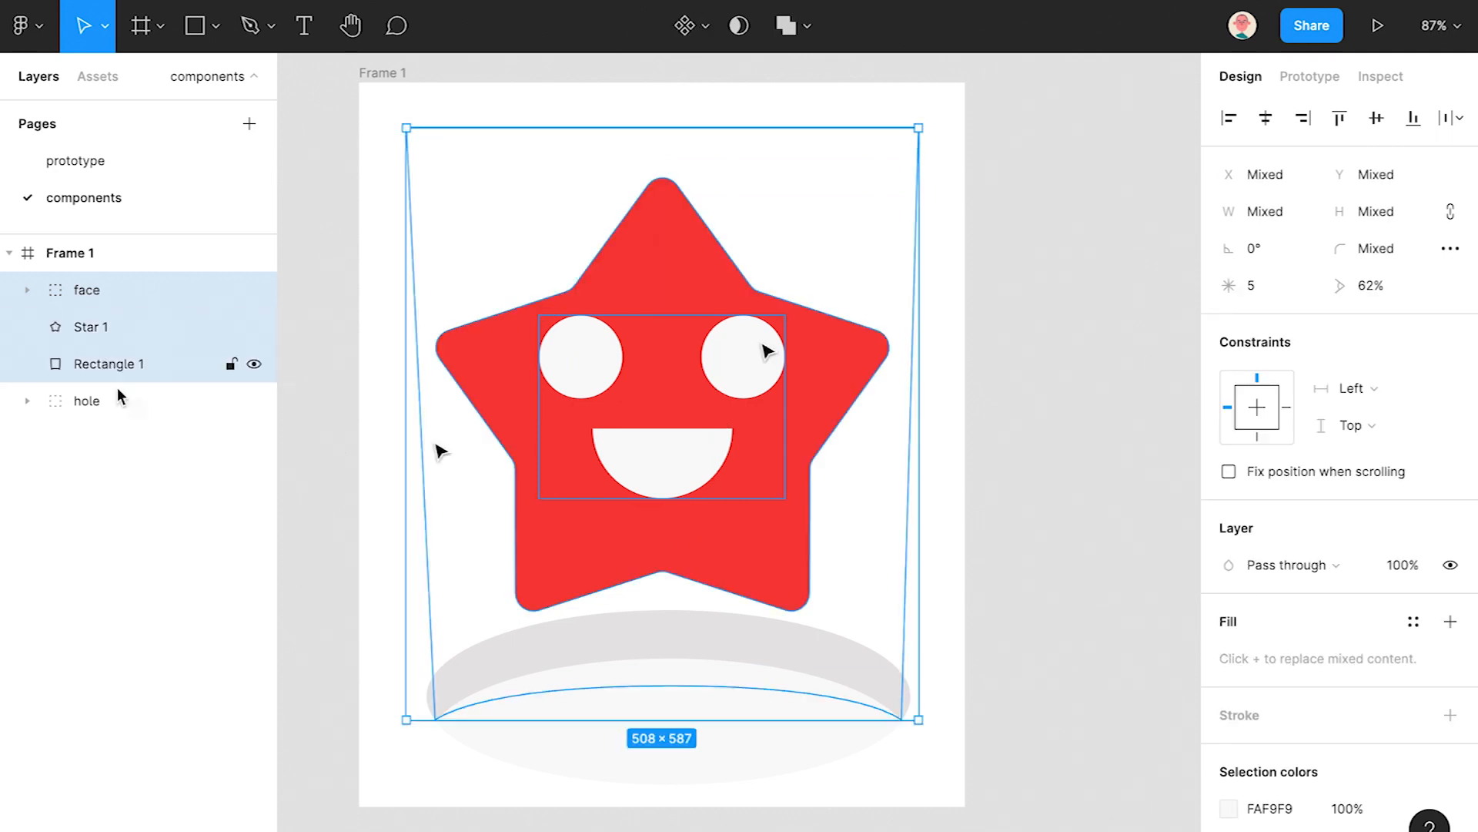
left_click(737, 26)
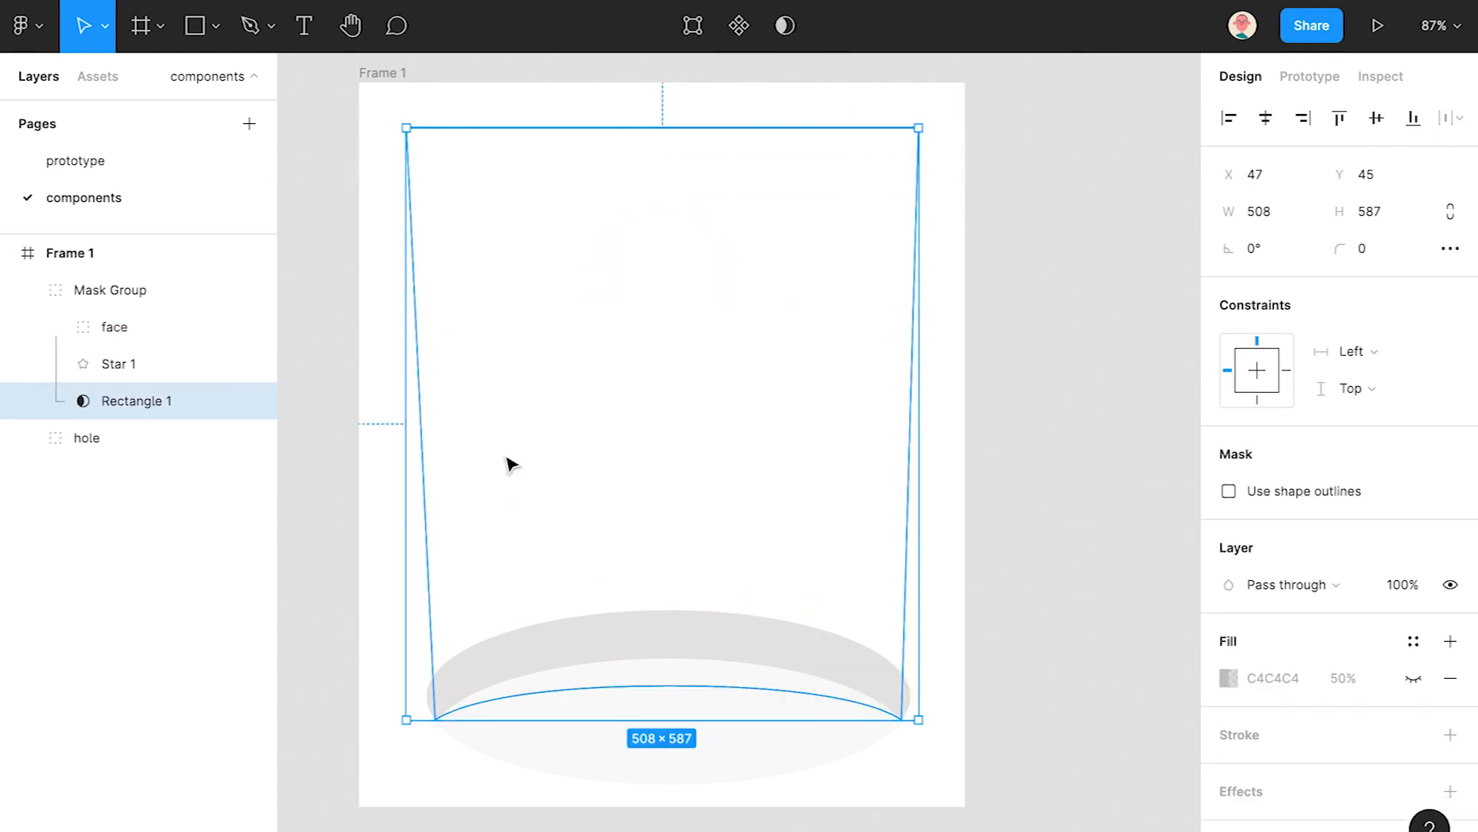
left_click(28, 290)
left_click(106, 294)
left_click_drag(729, 129, 713, 579)
- Revert the mask edit and restore Rectangle 1's grey C4C4C4 fill at 100% opacity
key("ctrl+z")
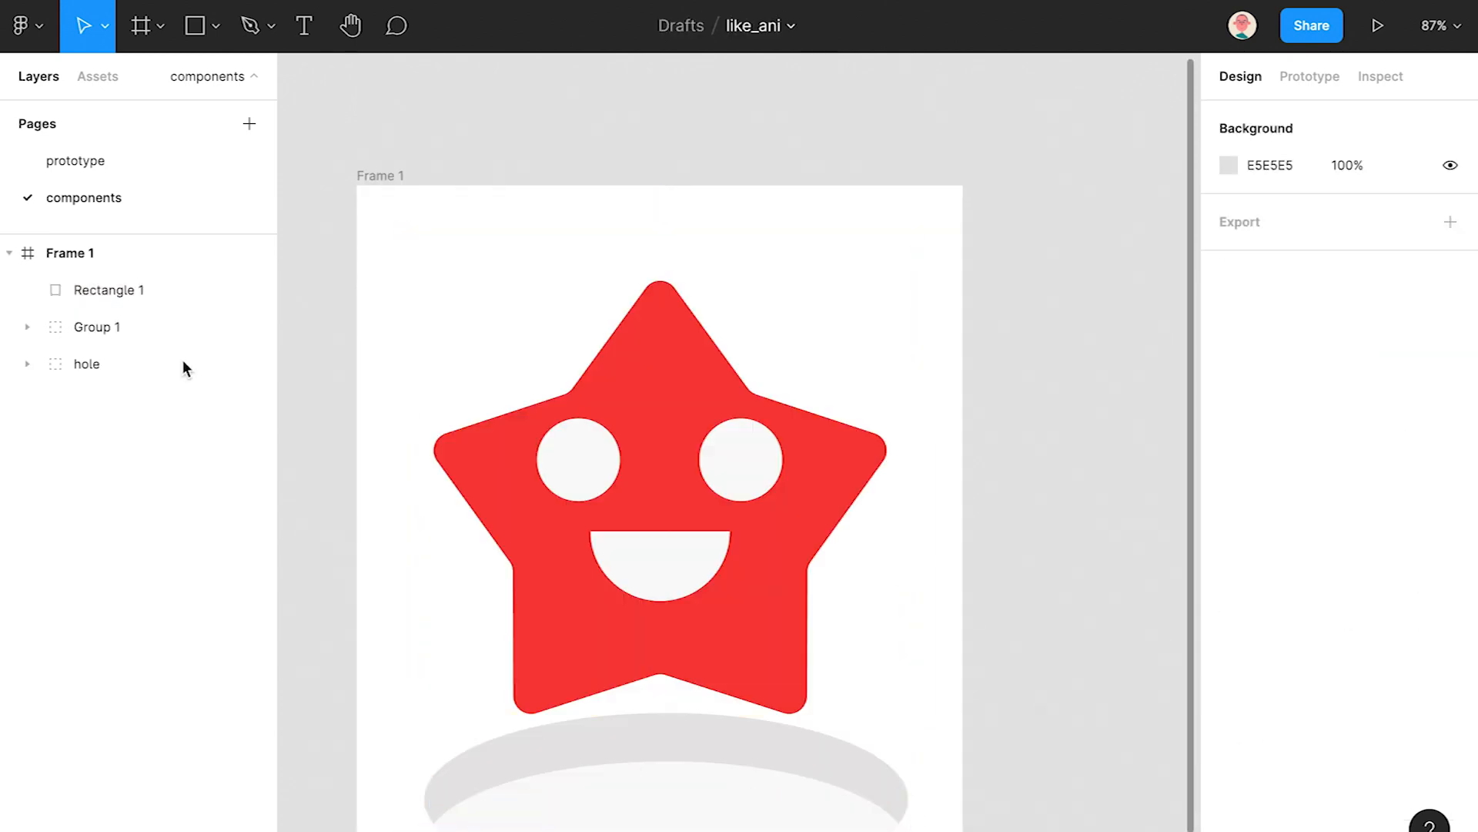
left_click(1414, 620)
left_click(1344, 621)
type("100")
key("Return")
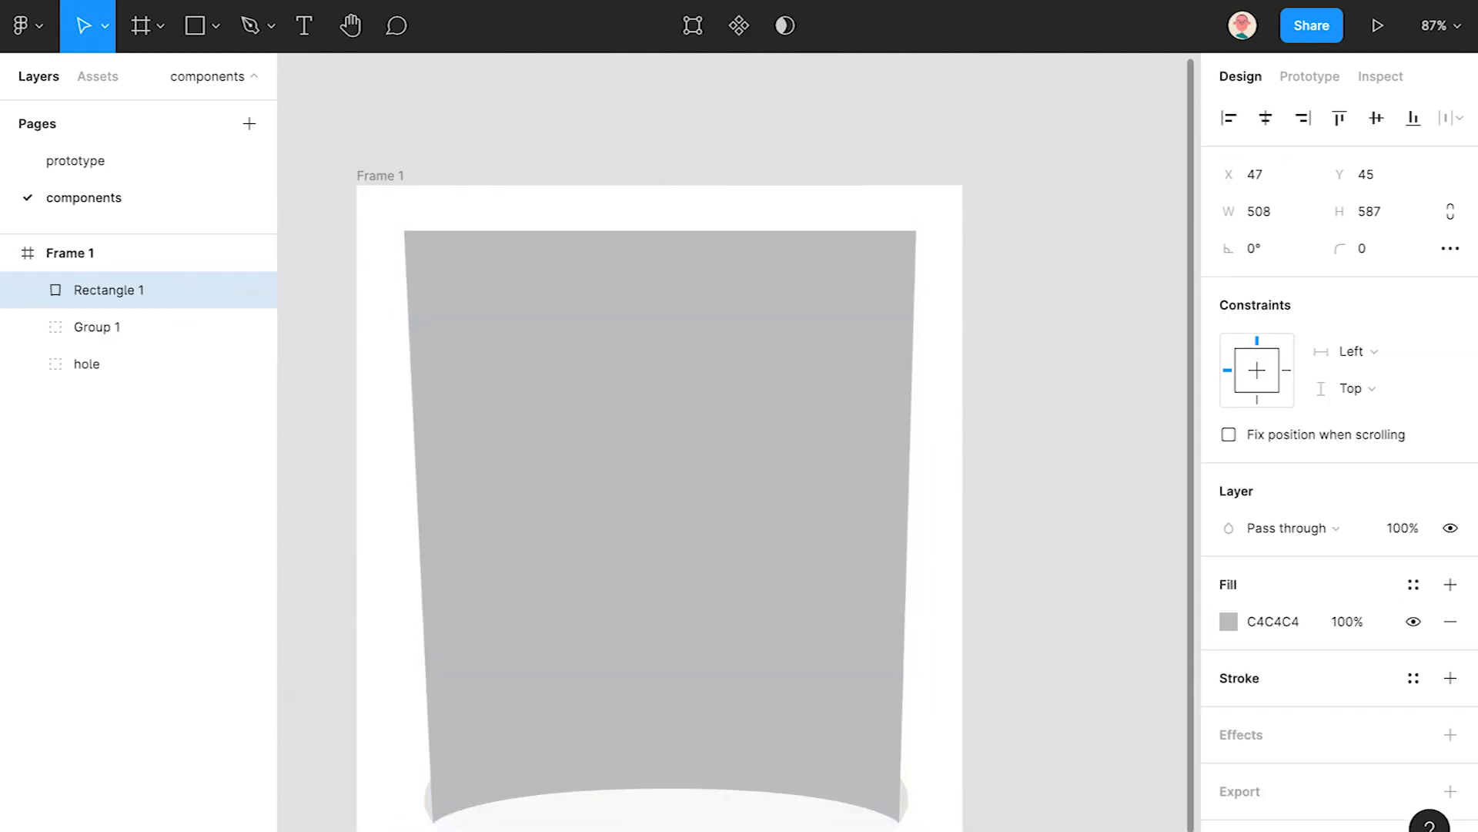
- Move Group 1 above Rectangle 1 and rename it star
left_click_drag(123, 335, 128, 293)
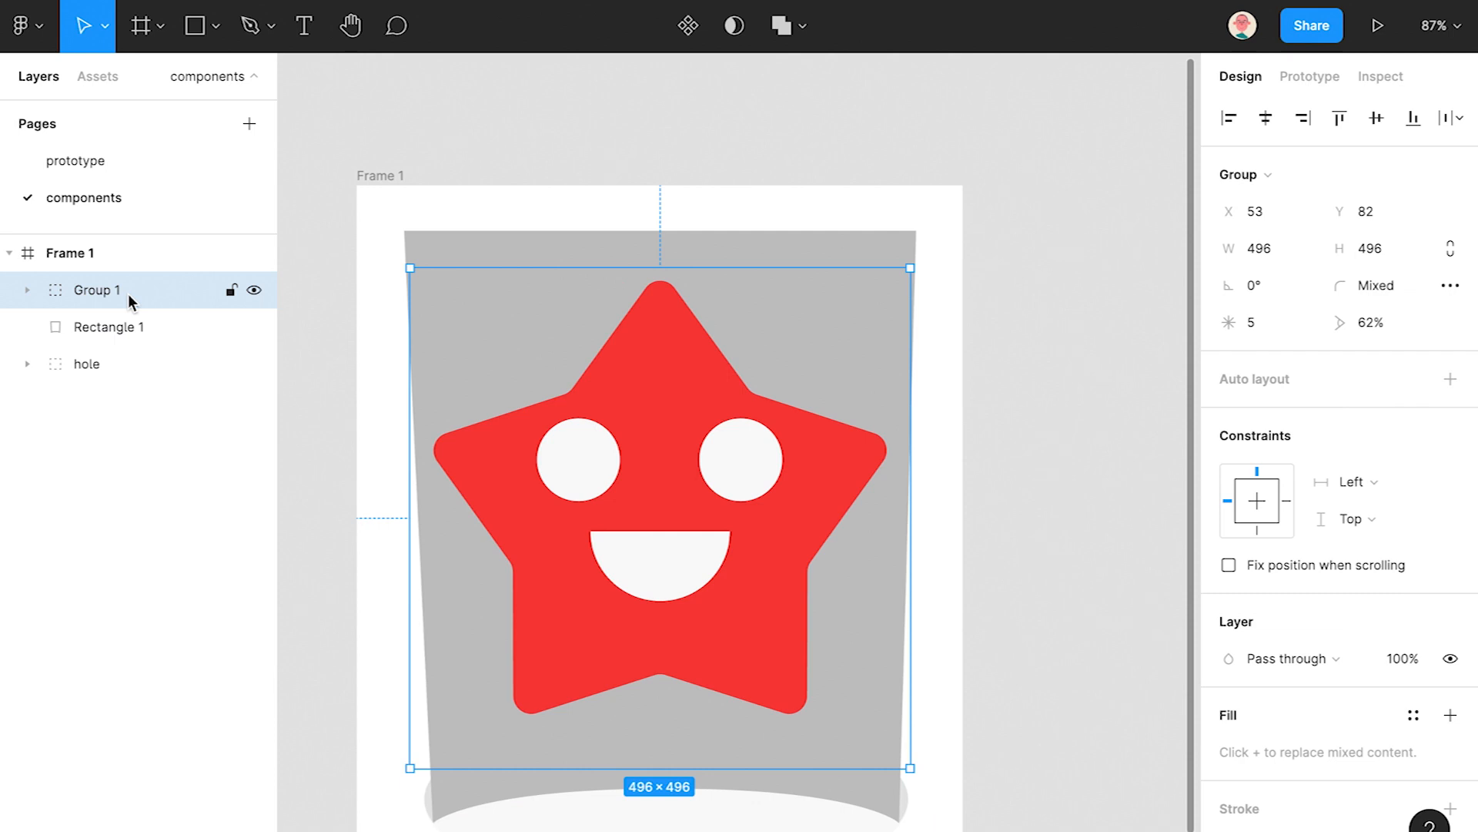
double_click(128, 293)
type("s")
key("Return")
- Mask the star group with Rectangle 1 and rename the Mask Group to star
left_click(109, 331, "shift")
left_click(744, 35)
left_click(124, 328)
left_click_drag(623, 532, 629, 563)
key("ctrl+z")
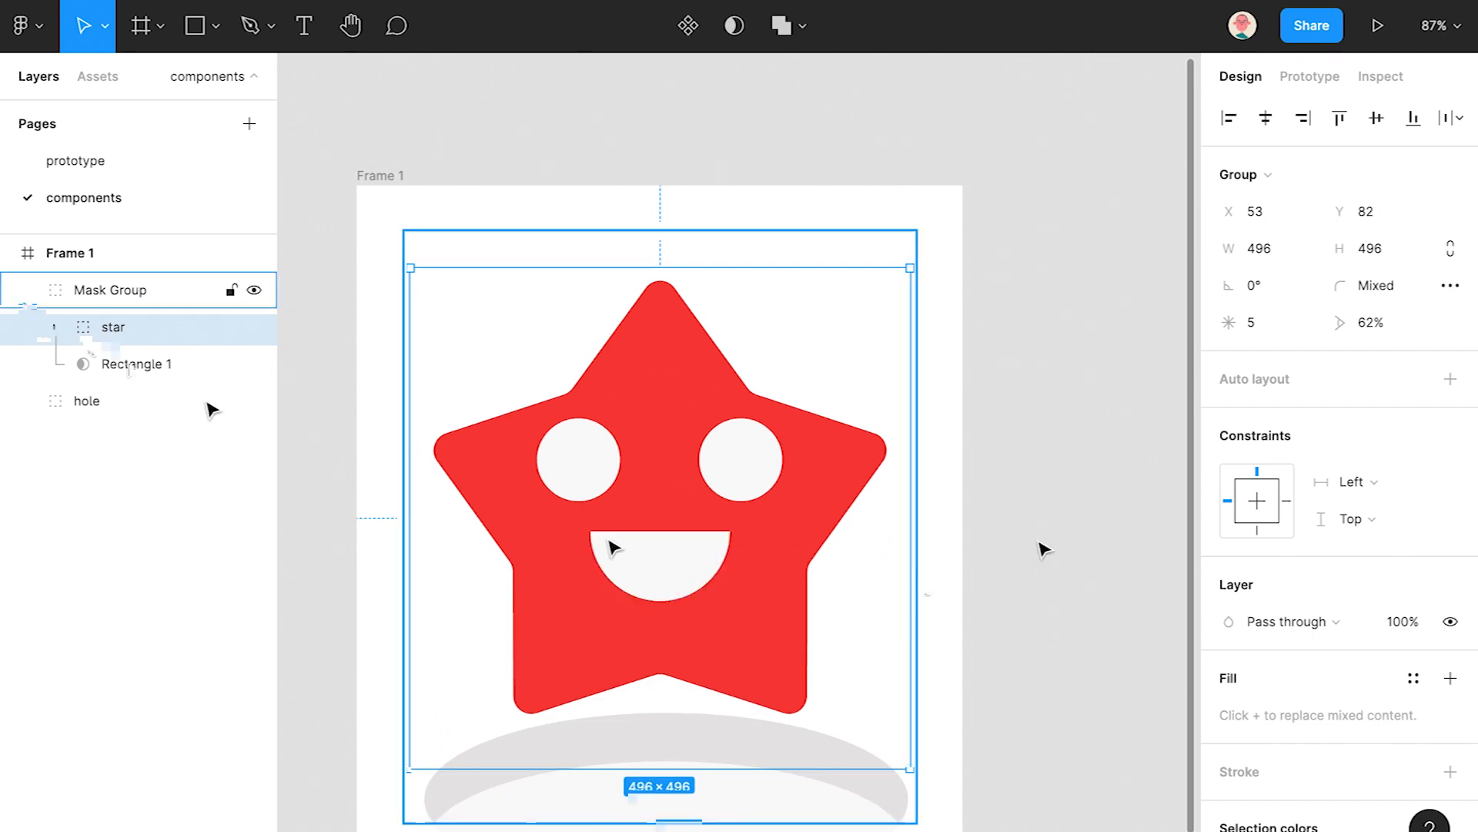
left_click(27, 290)
double_click(110, 290)
type("star")
key("Return")
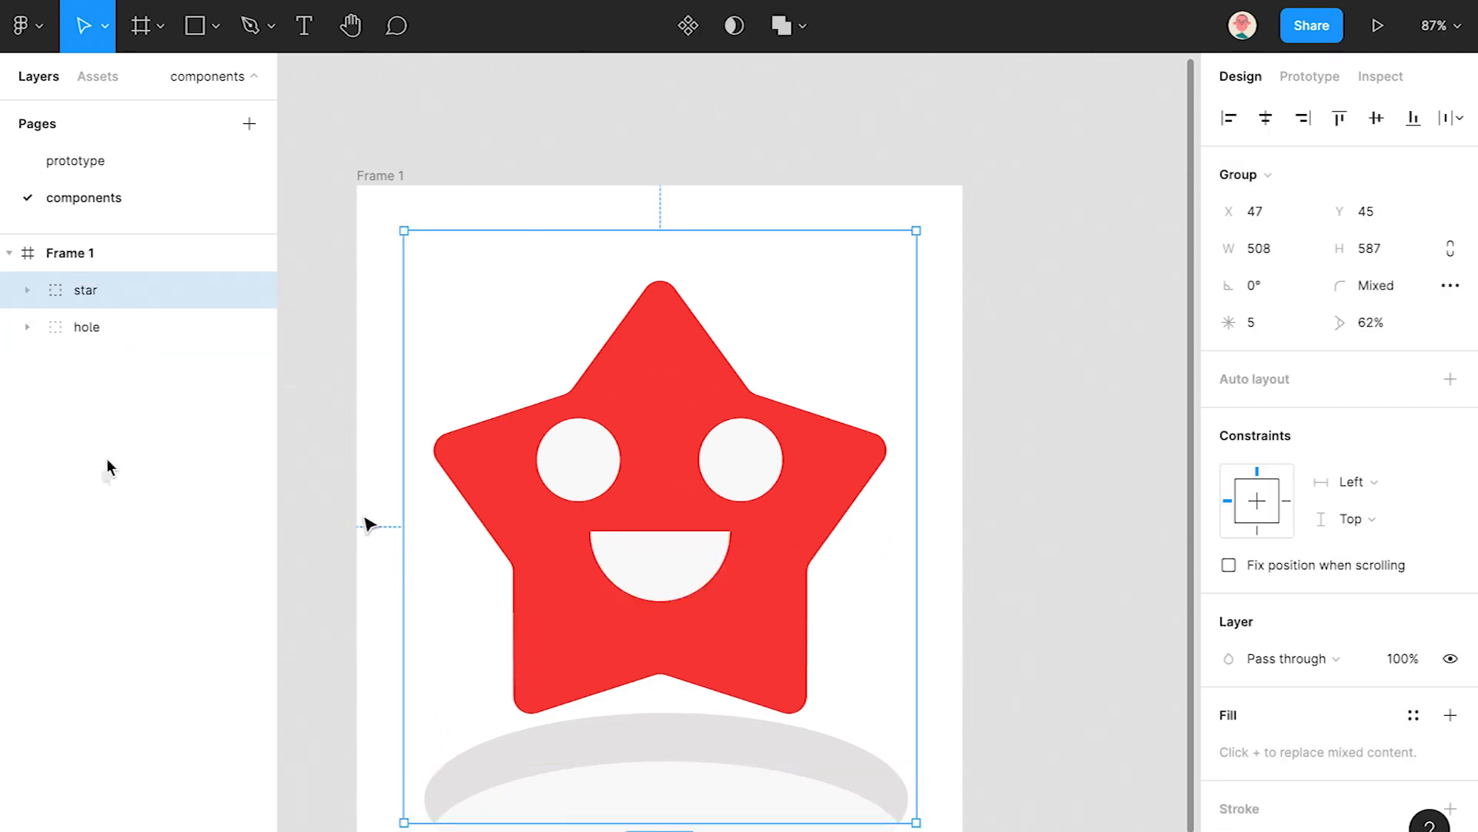
- Copy and paste Frame 1 to create Frame 2
left_click(9, 253)
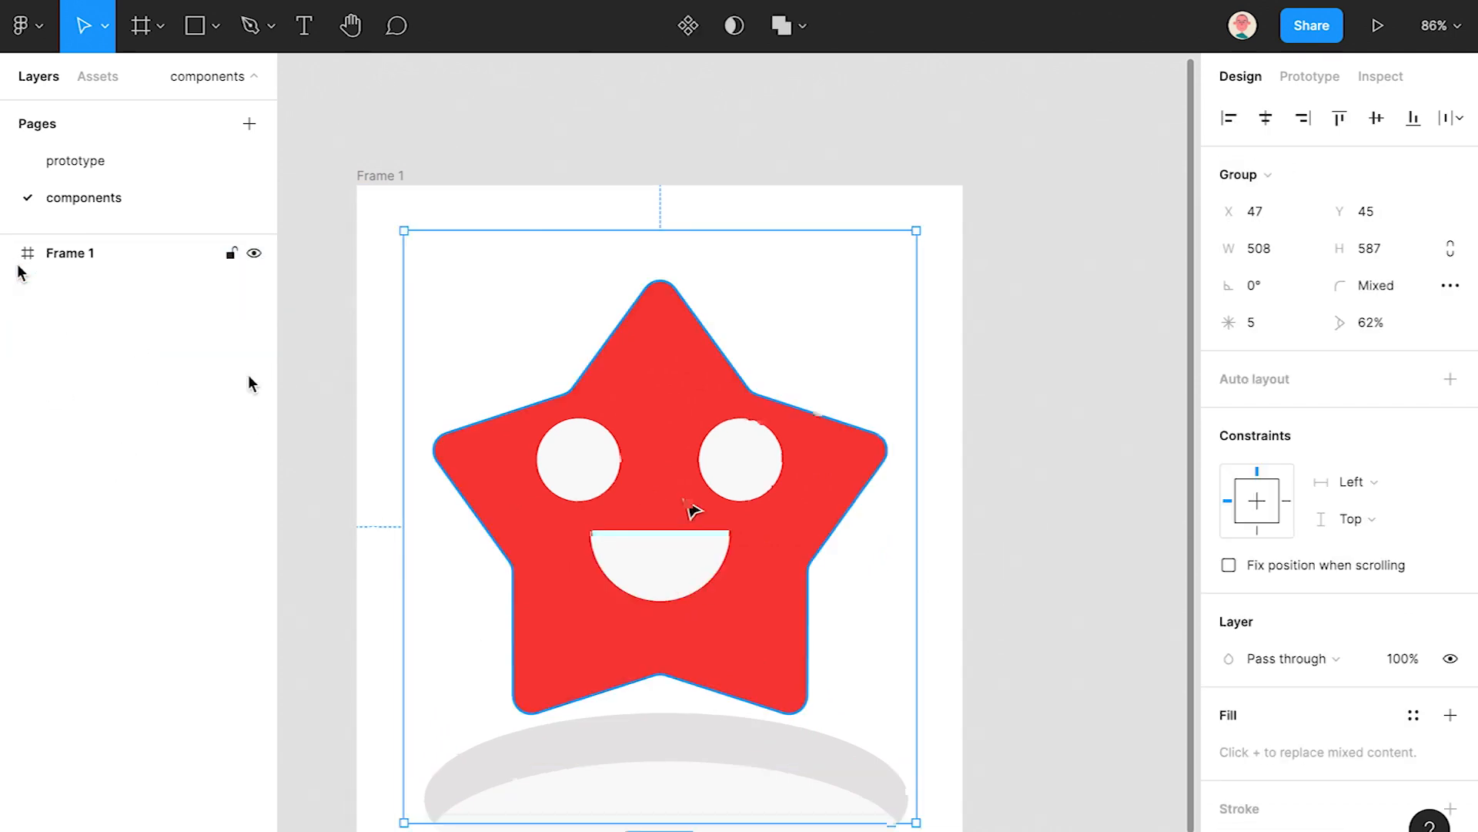
scroll(693, 511, "down", 5)
left_click_drag(692, 556, 495, 444)
key("Escape")
left_click(49, 252)
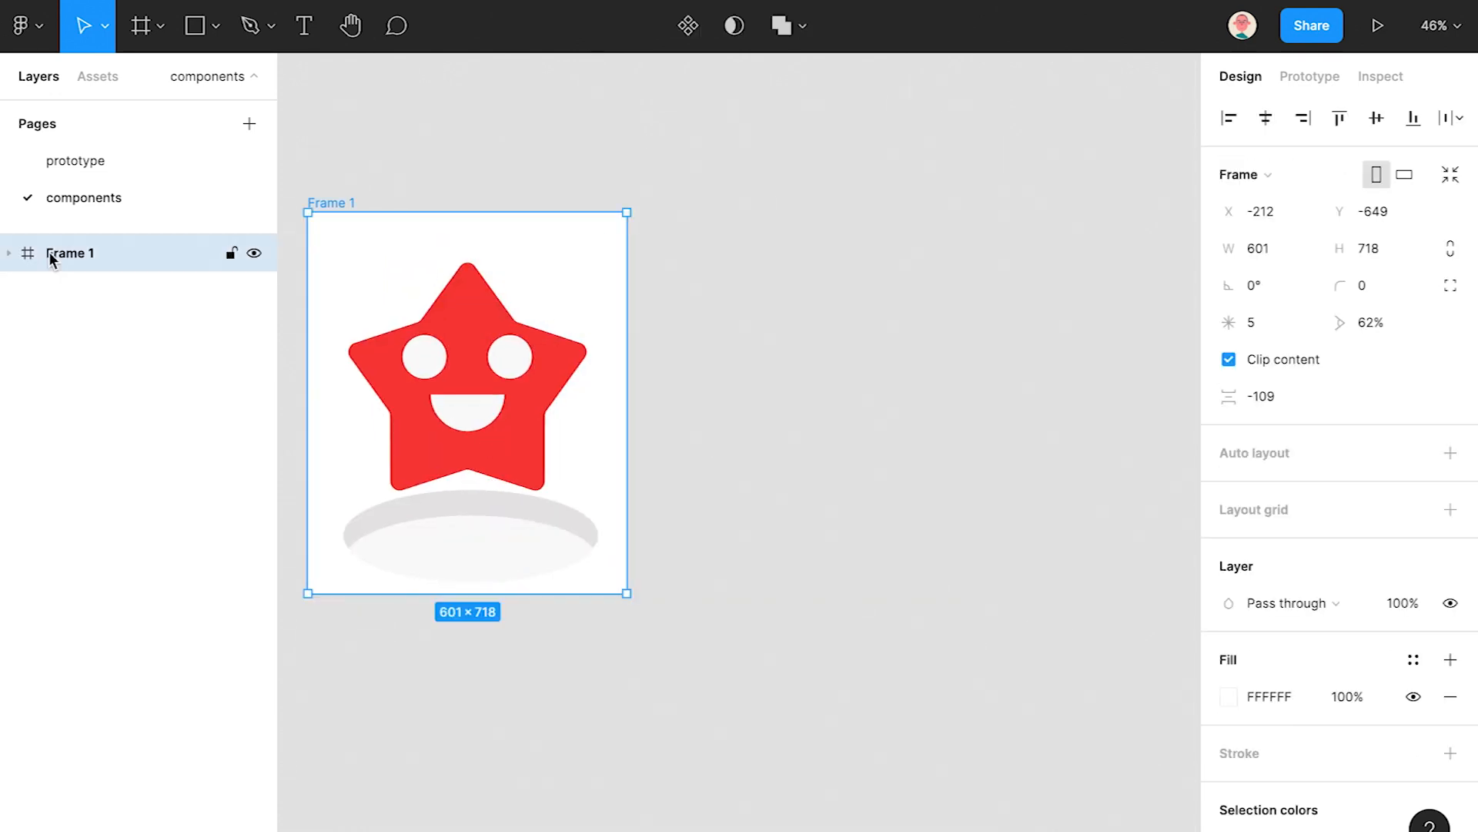
key("ctrl+c")
key("ctrl+v")
left_click(1040, 228)
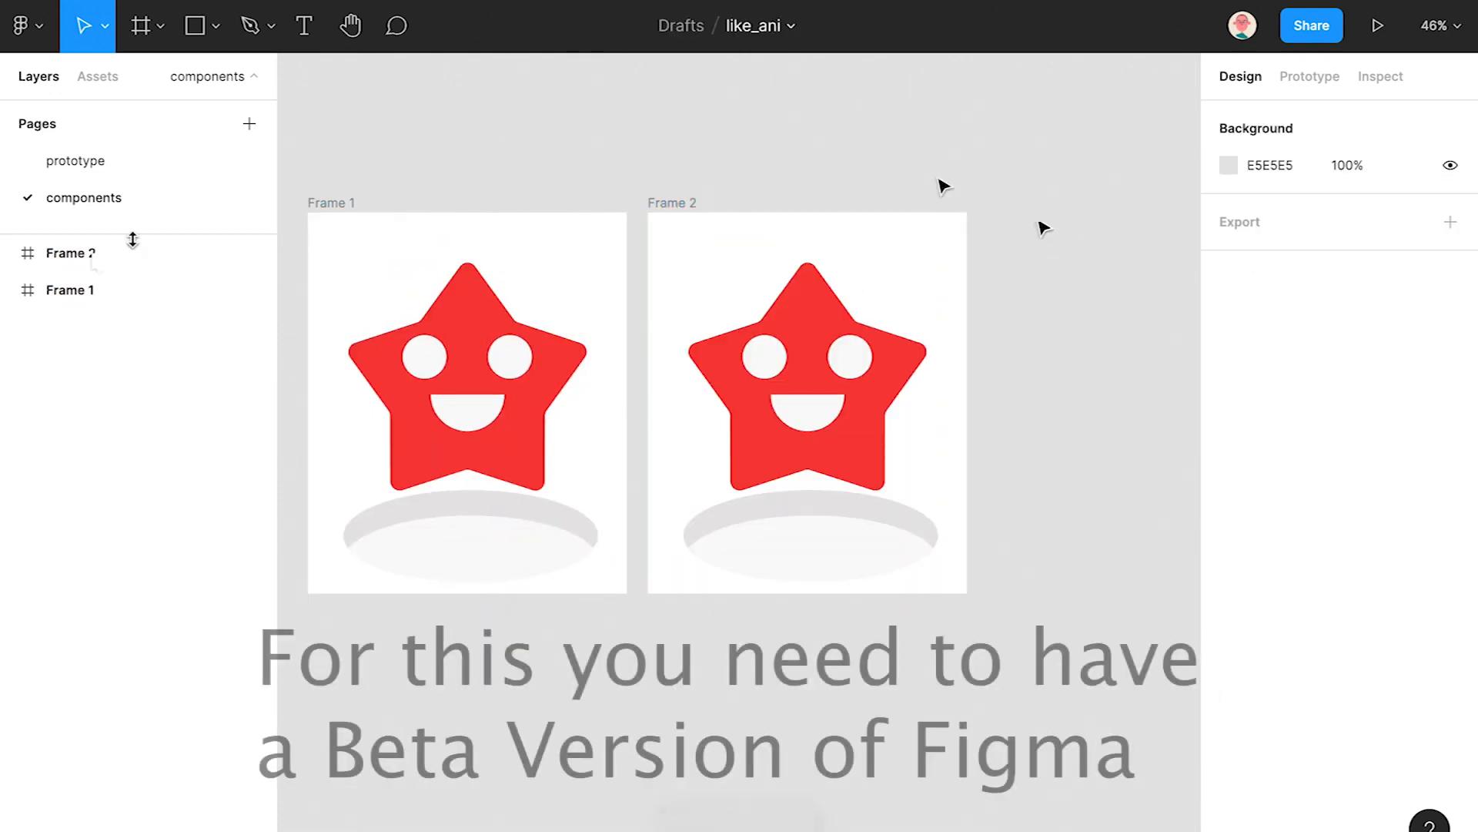
- Combine Frame 1 and Frame 2 as two variants of Component 1
left_click(104, 253)
left_click(90, 291, "shift")
left_click(689, 51)
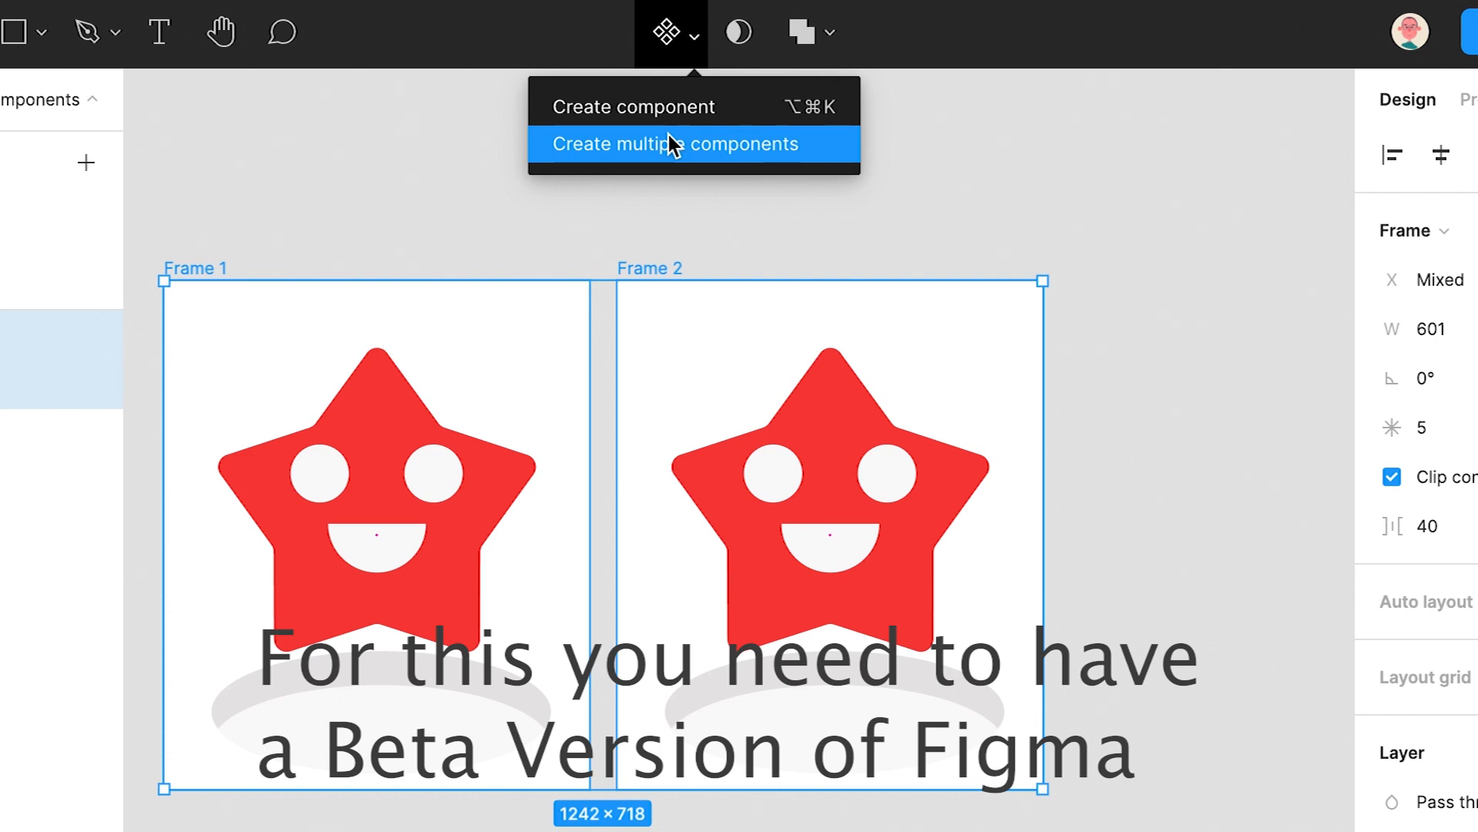
left_click(676, 146)
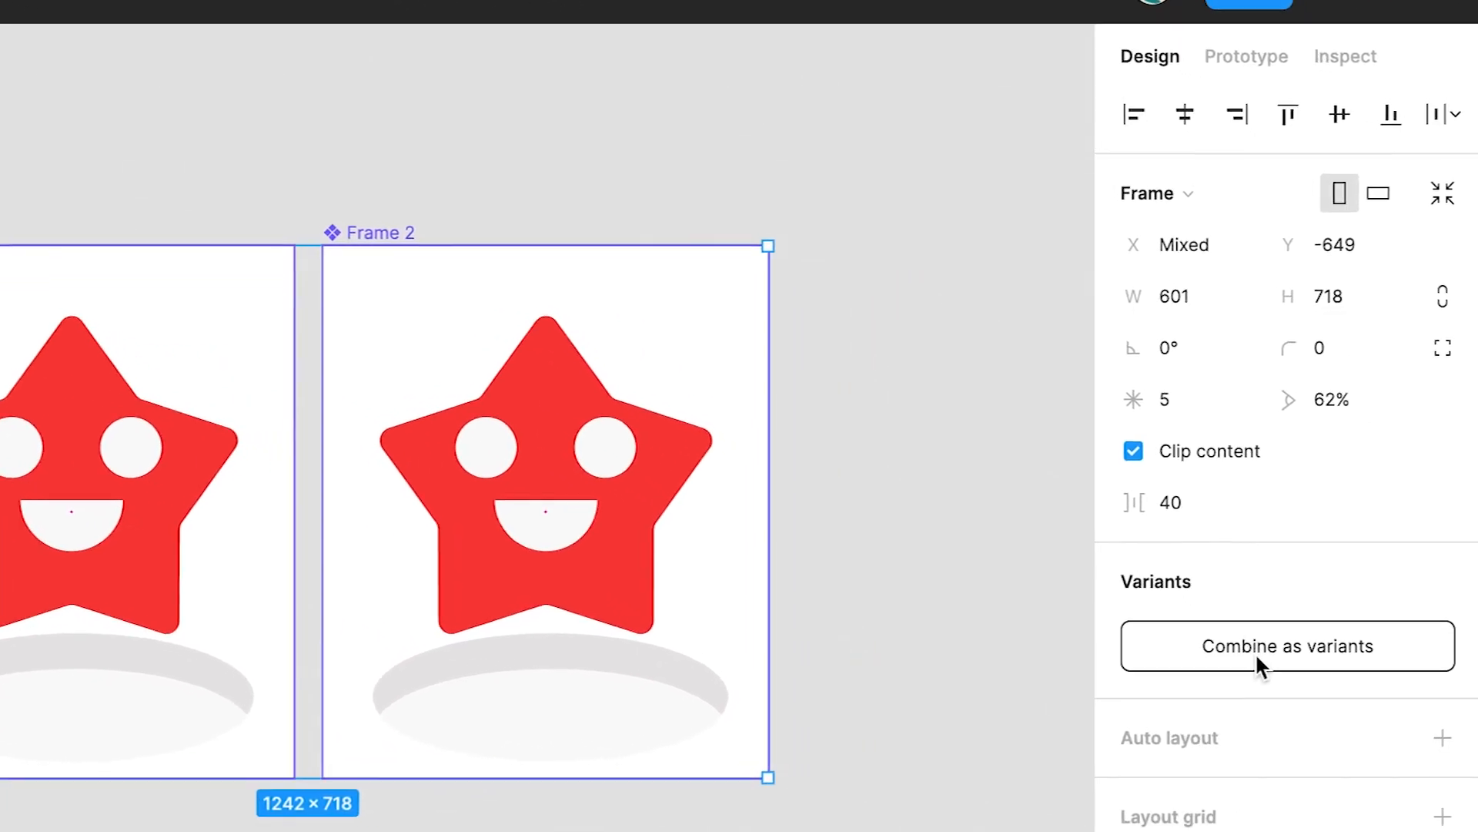
left_click(1257, 655)
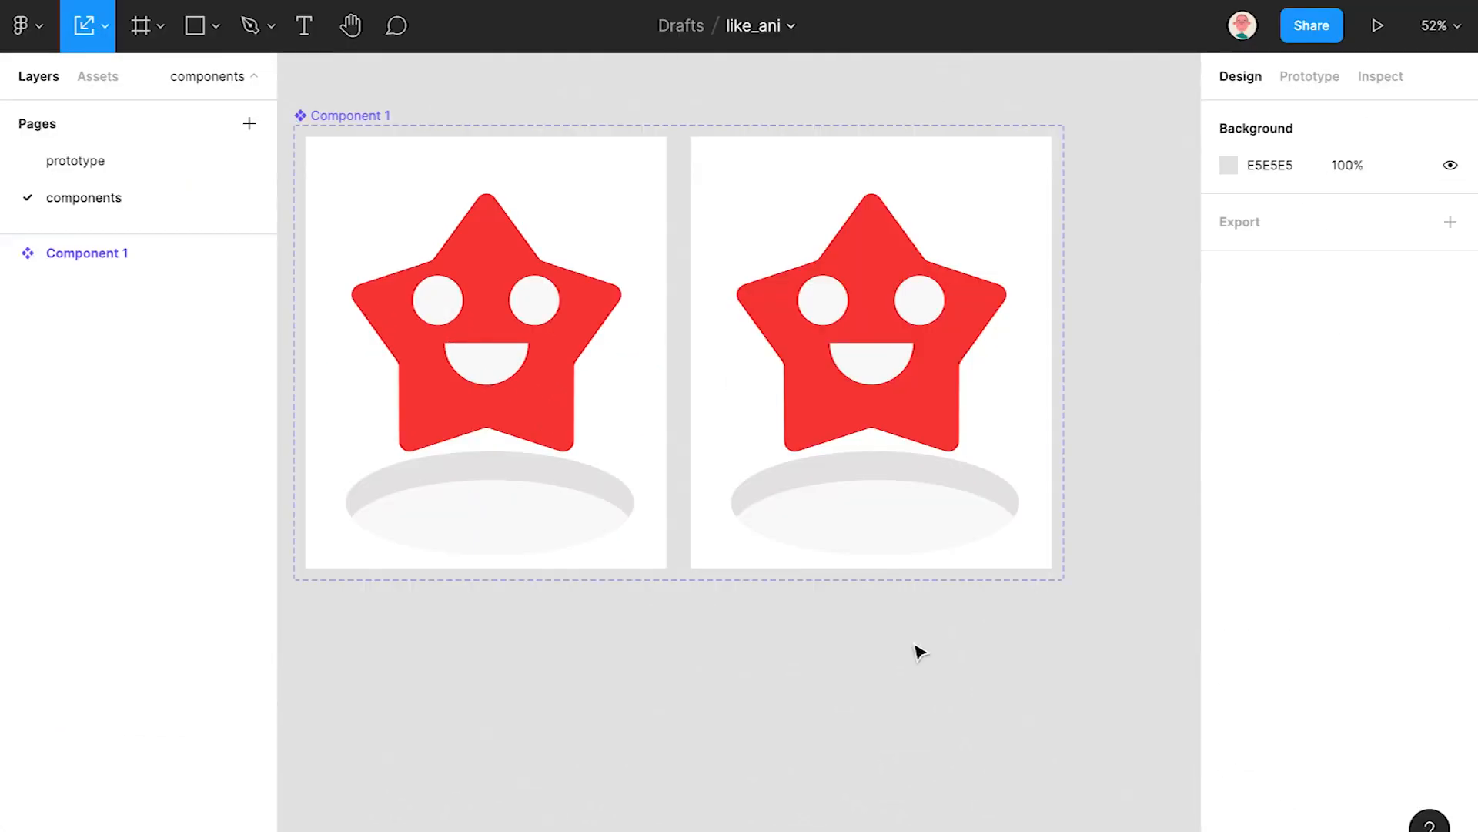
- Select the hole group in Frame 1 and start shrinking it from its corner
left_click_drag(845, 527, 955, 530)
left_click(623, 526, "super")
left_click(54, 625)
left_click(146, 622)
scroll(620, 492, "up", 3)
left_click_drag(623, 491, 739, 377)
left_click_drag(904, 329, 762, 392)
- Keep shrinking Frame 1's hole, through about 21×7.57, down to 2.68×0.96
scroll(760, 397, "up", 6)
left_click_drag(777, 327, 943, 419)
scroll(603, 416, "up", 5)
left_click_drag(998, 321, 886, 372)
scroll(865, 395, "up", 10)
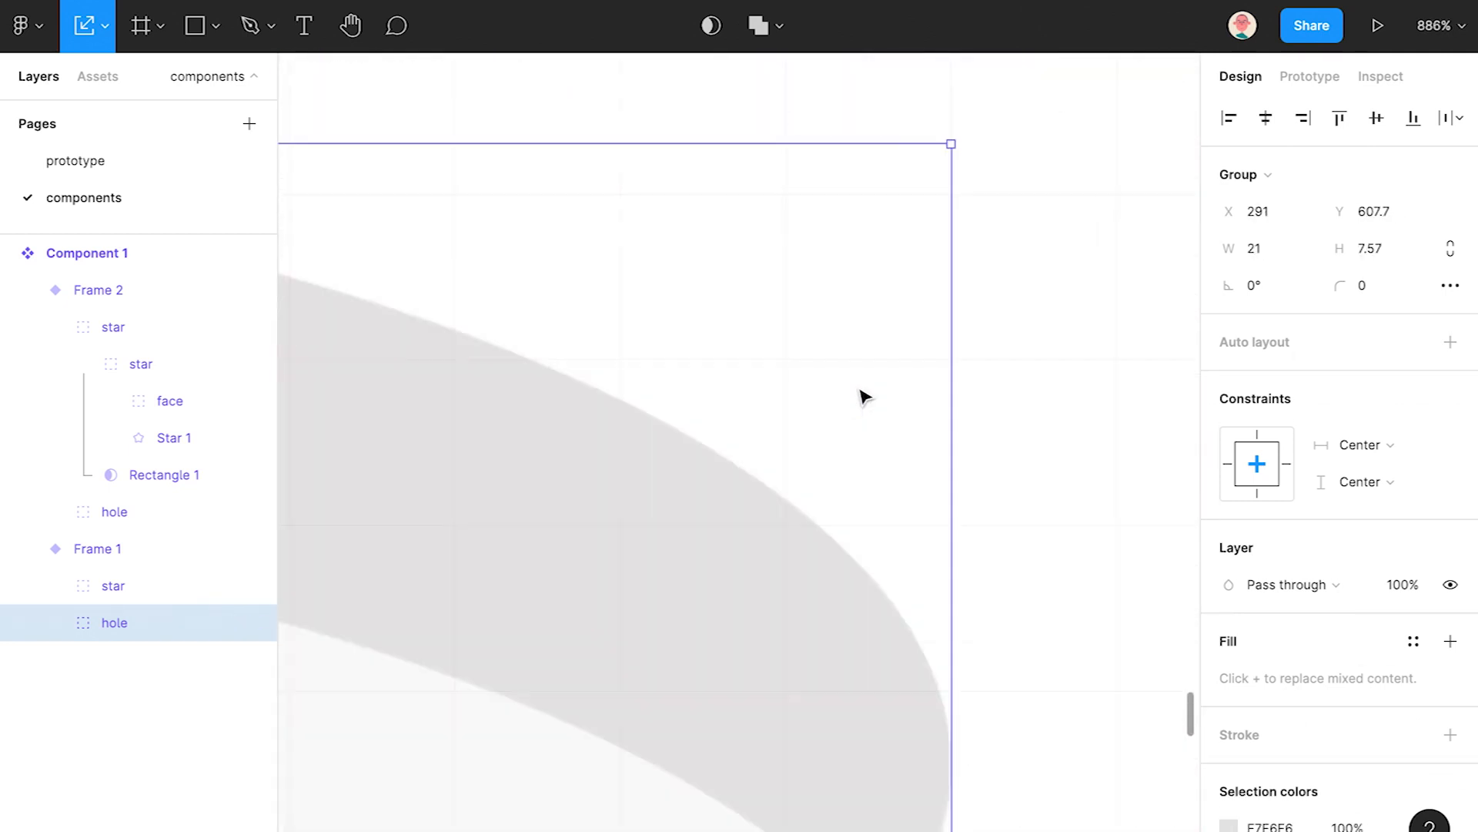
scroll(864, 397, "up", 8)
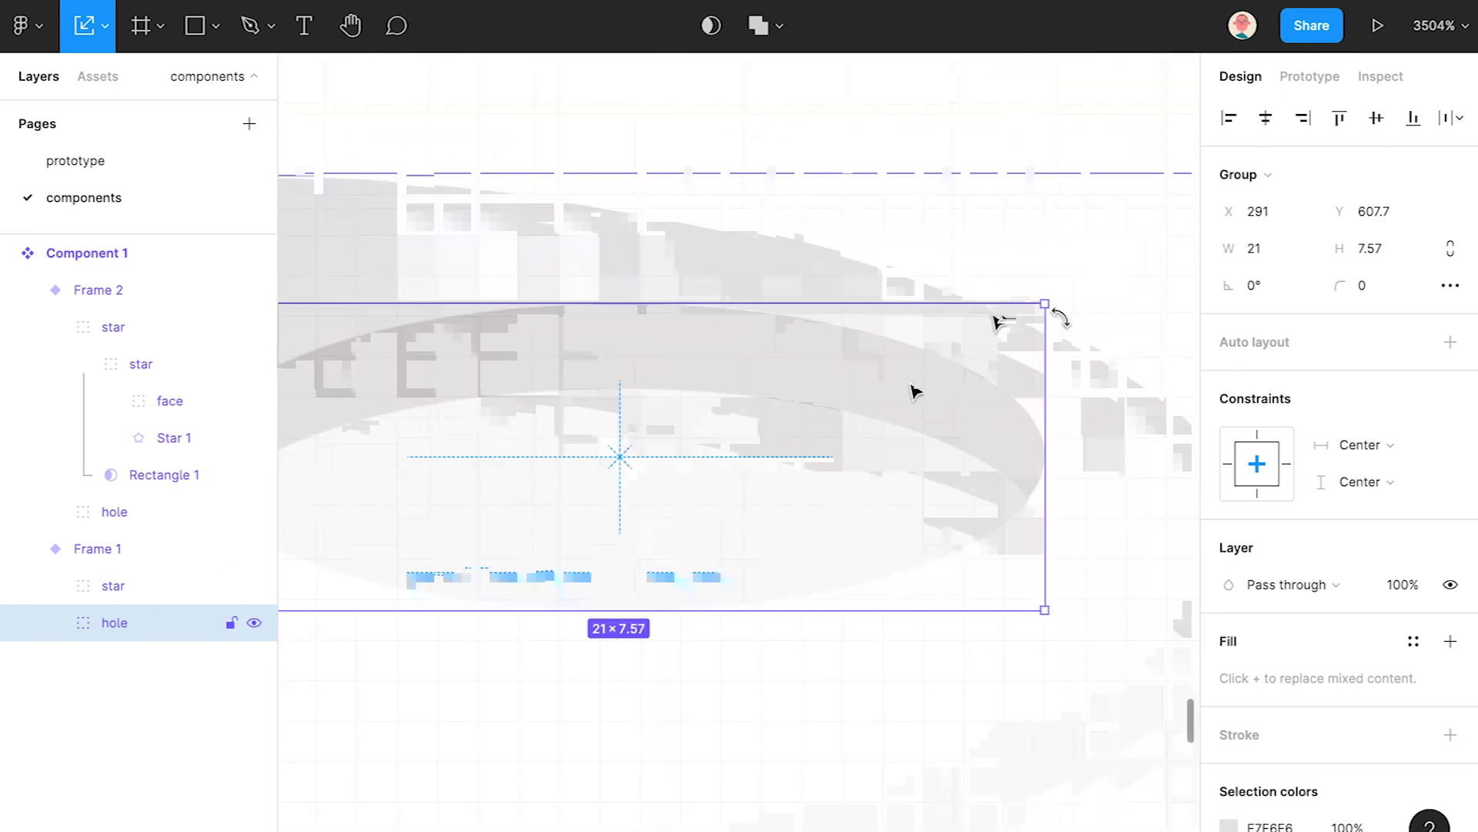
left_click_drag(1045, 457, 684, 456)
scroll(712, 456, "up", 2)
scroll(712, 456, "left", 2)
left_click_drag(787, 423, 705, 460)
- Bring both variants into view and select the star inside Frame 2
scroll(808, 468, "down", 2)
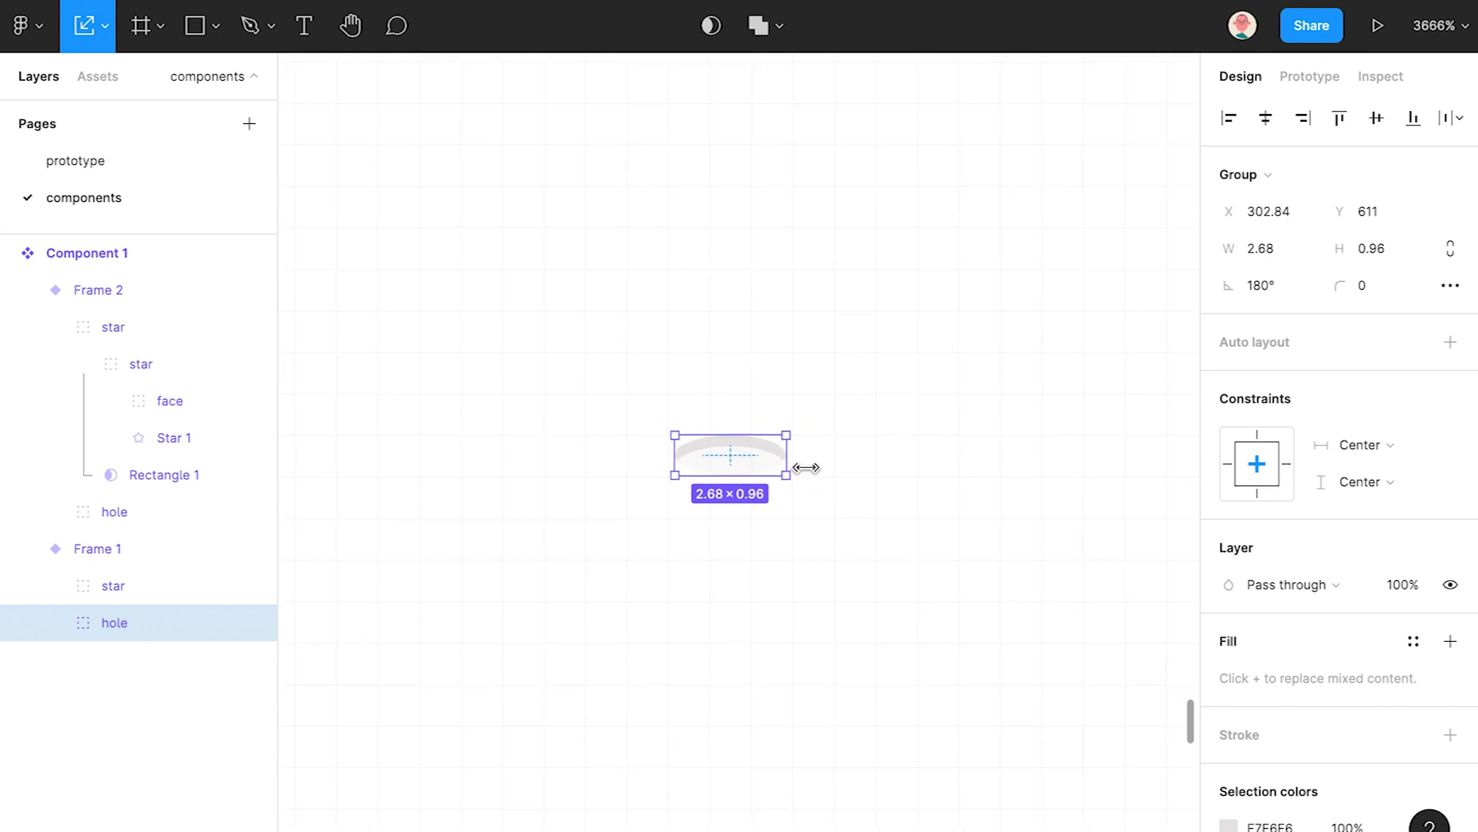
scroll(807, 467, "down", 10)
left_click_drag(1007, 497, 902, 691)
left_click(842, 531)
scroll(841, 531, "down", 5)
left_click_drag(935, 513, 826, 480)
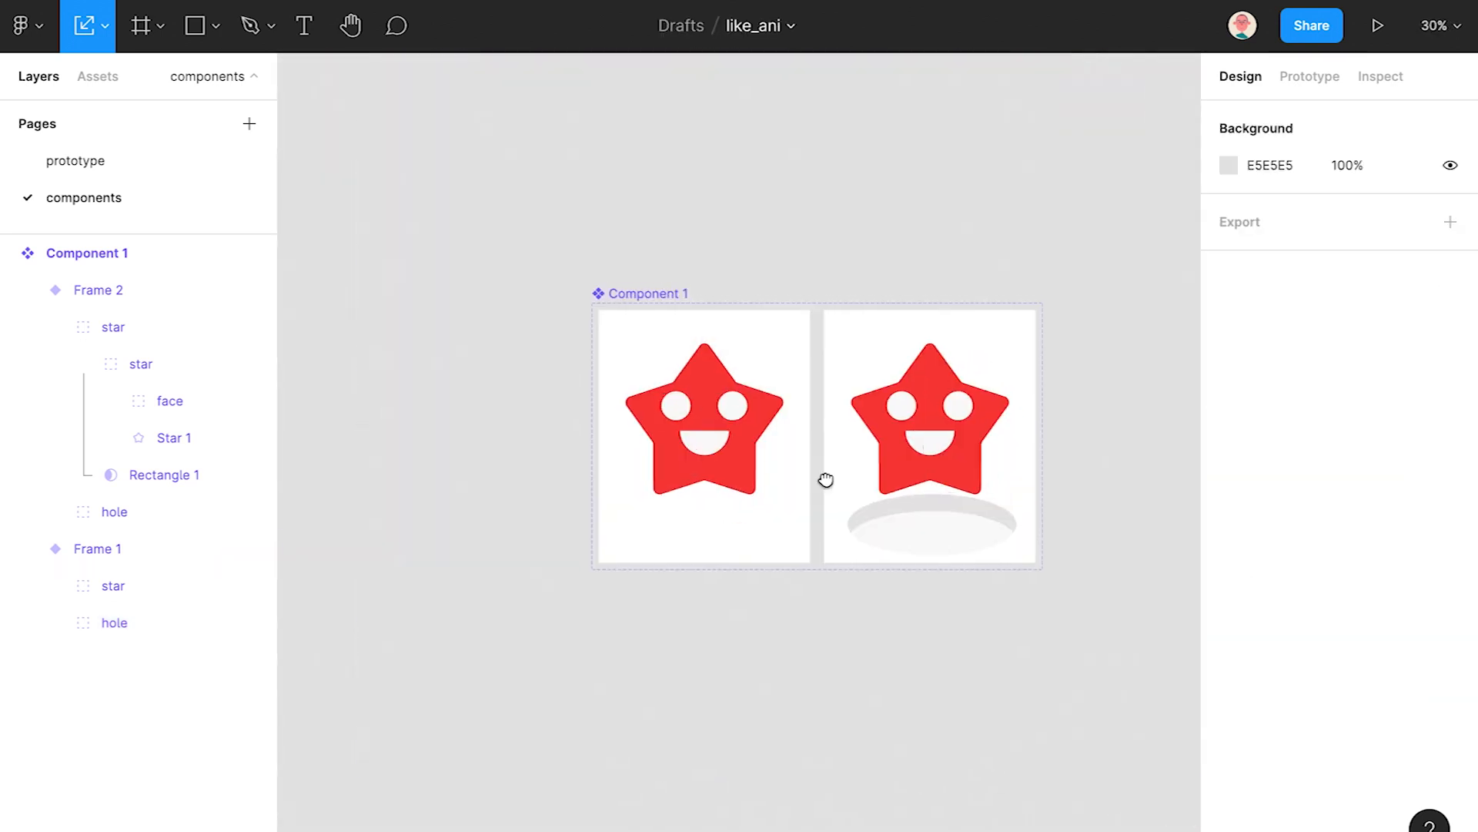
scroll(1016, 516, "up", 2)
left_click(999, 503, "ctrl")
left_click(83, 364)
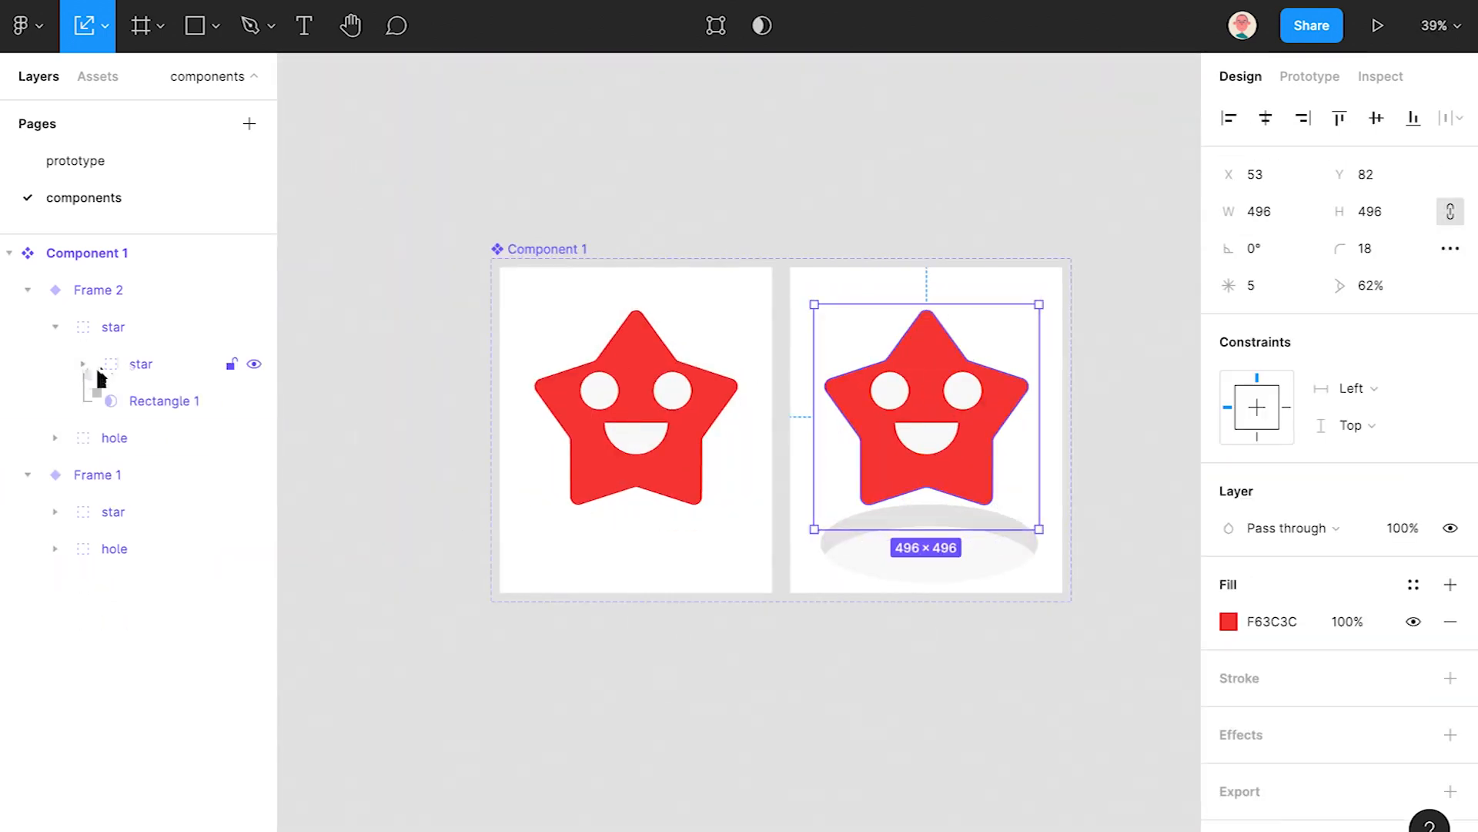
- Shrink Frame 2's inner star group to 426×426
left_click(99, 367)
mouse_move(1039, 304)
left_mouse_down()
mouse_move(1018, 329)
mouse_move(1029, 318)
left_mouse_up()
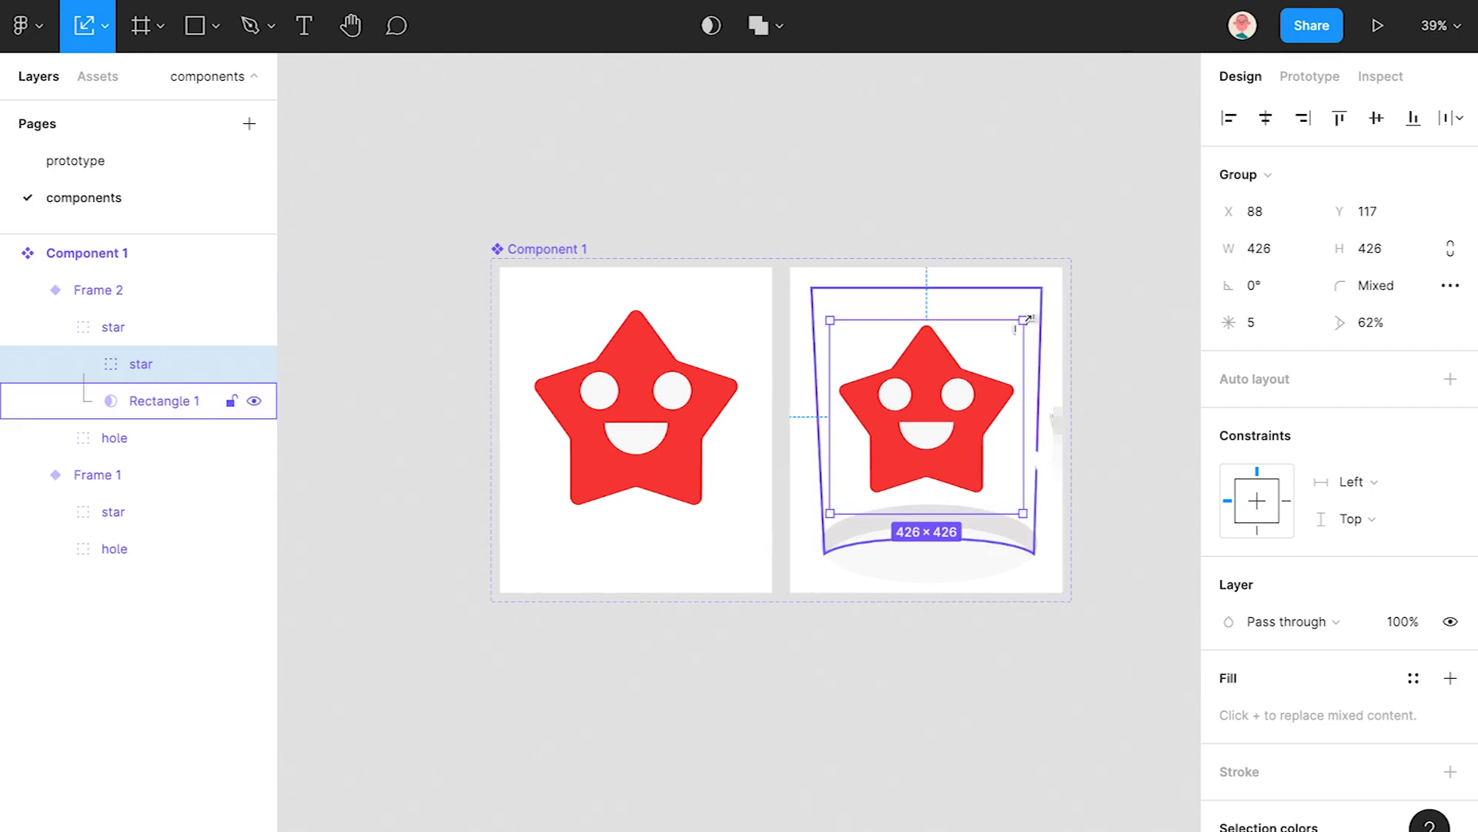
left_click_drag(1056, 420, 871, 388)
left_click(983, 426)
- Widen the Component 1 variant set to make room for more variants
left_click(360, 219)
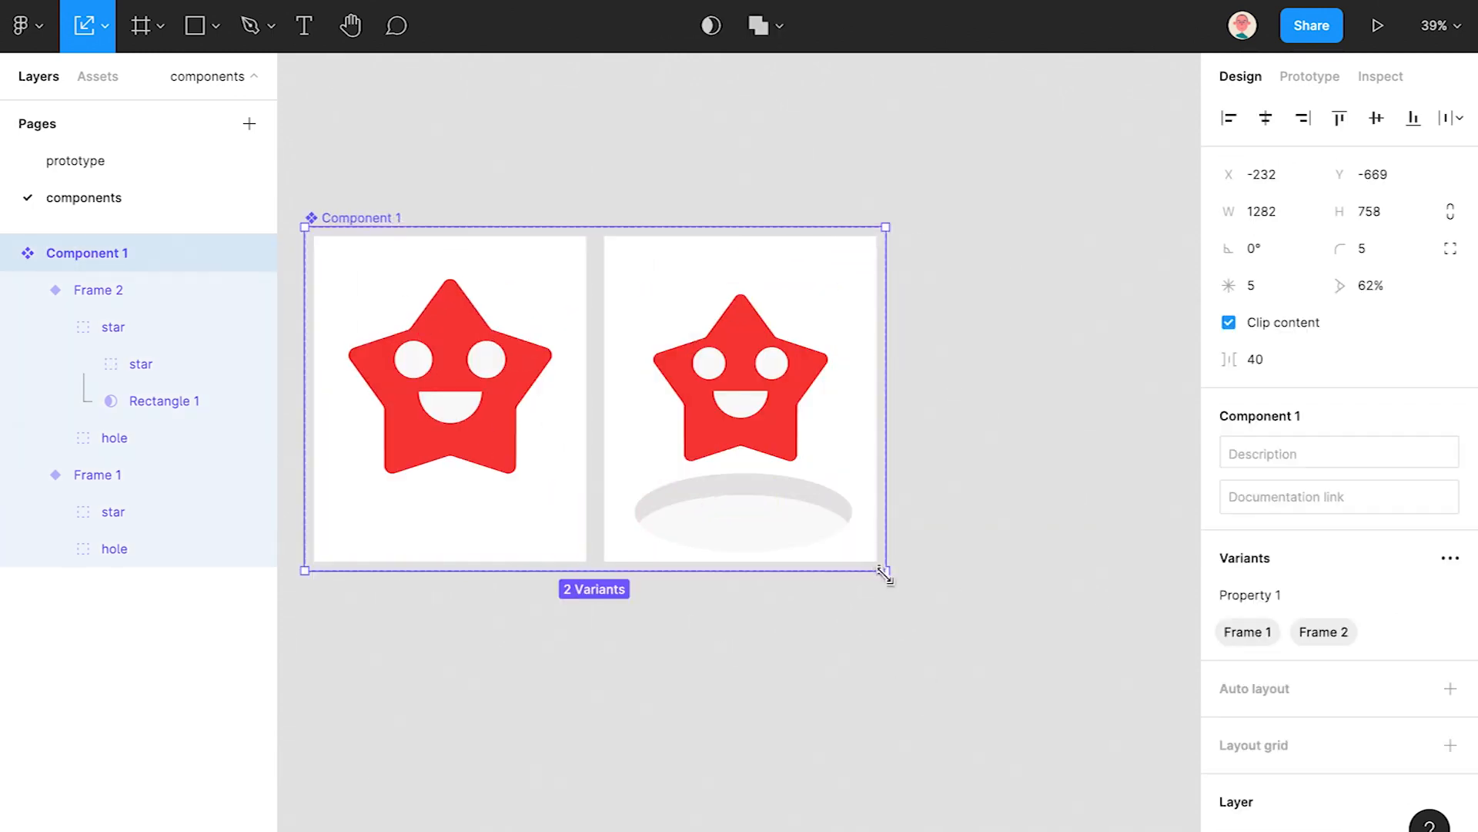
left_click(9, 253)
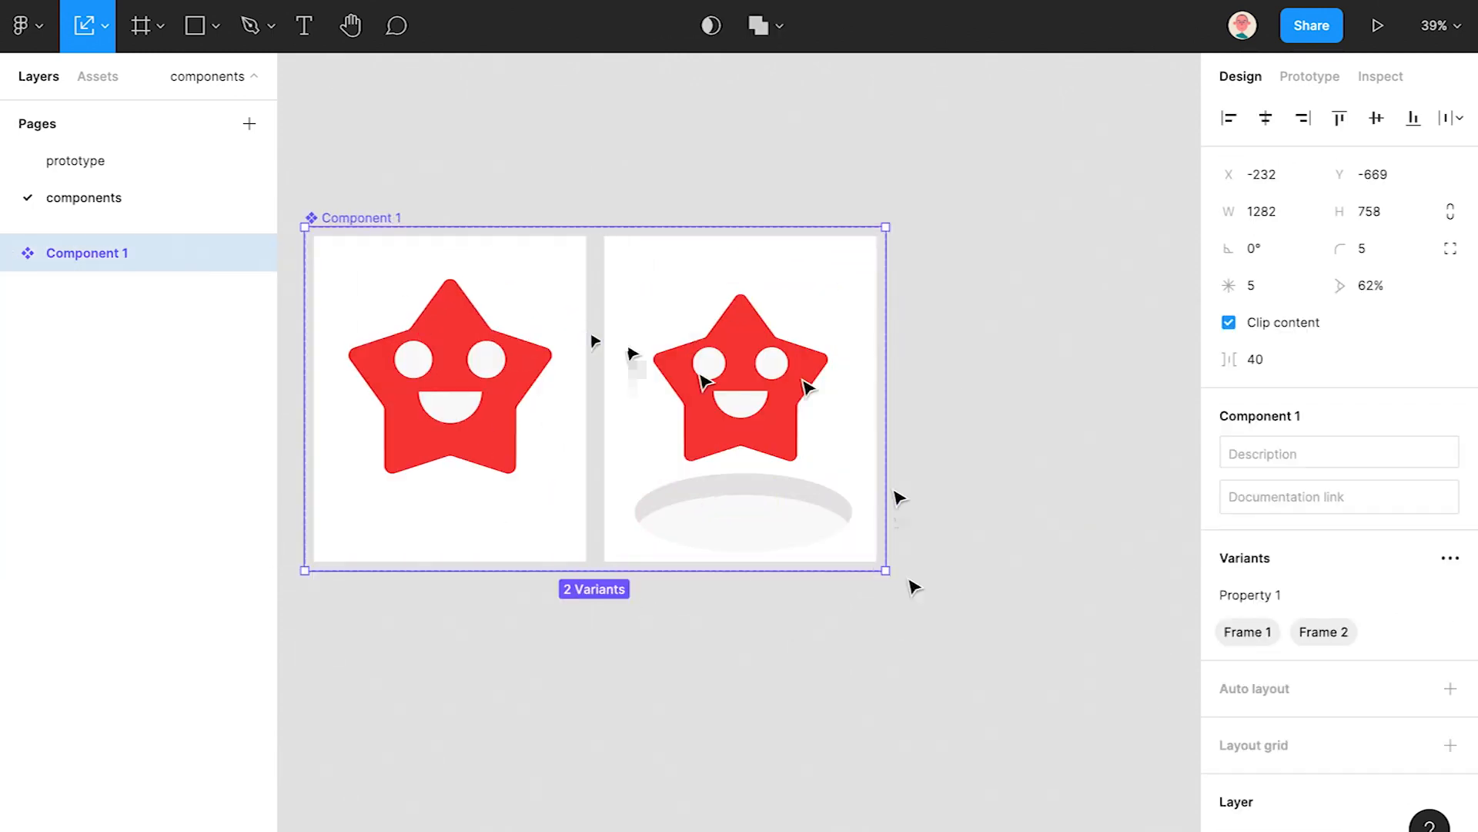
scroll(912, 573, "up", 5)
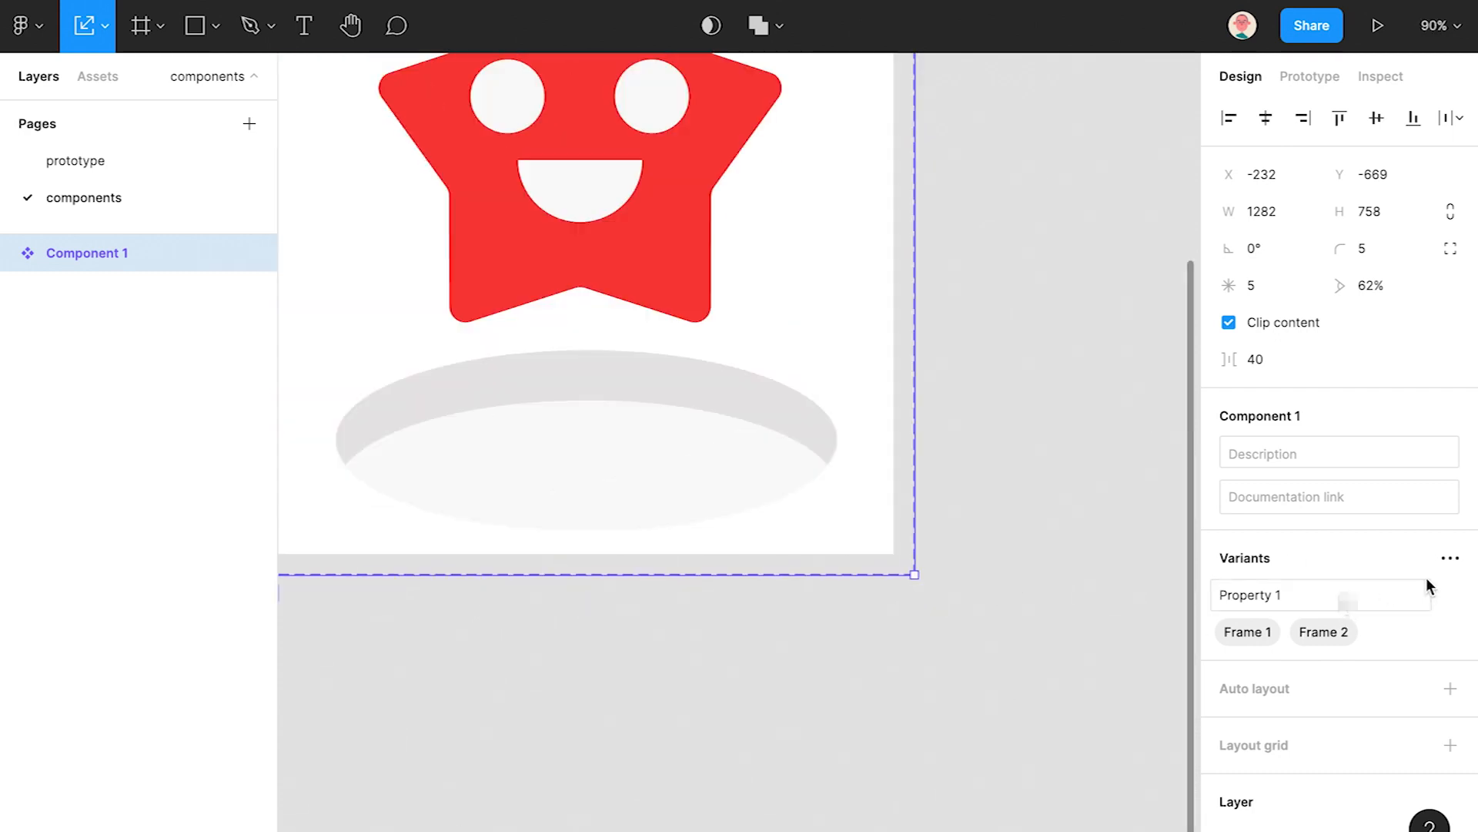
scroll(647, 372, "down", 5)
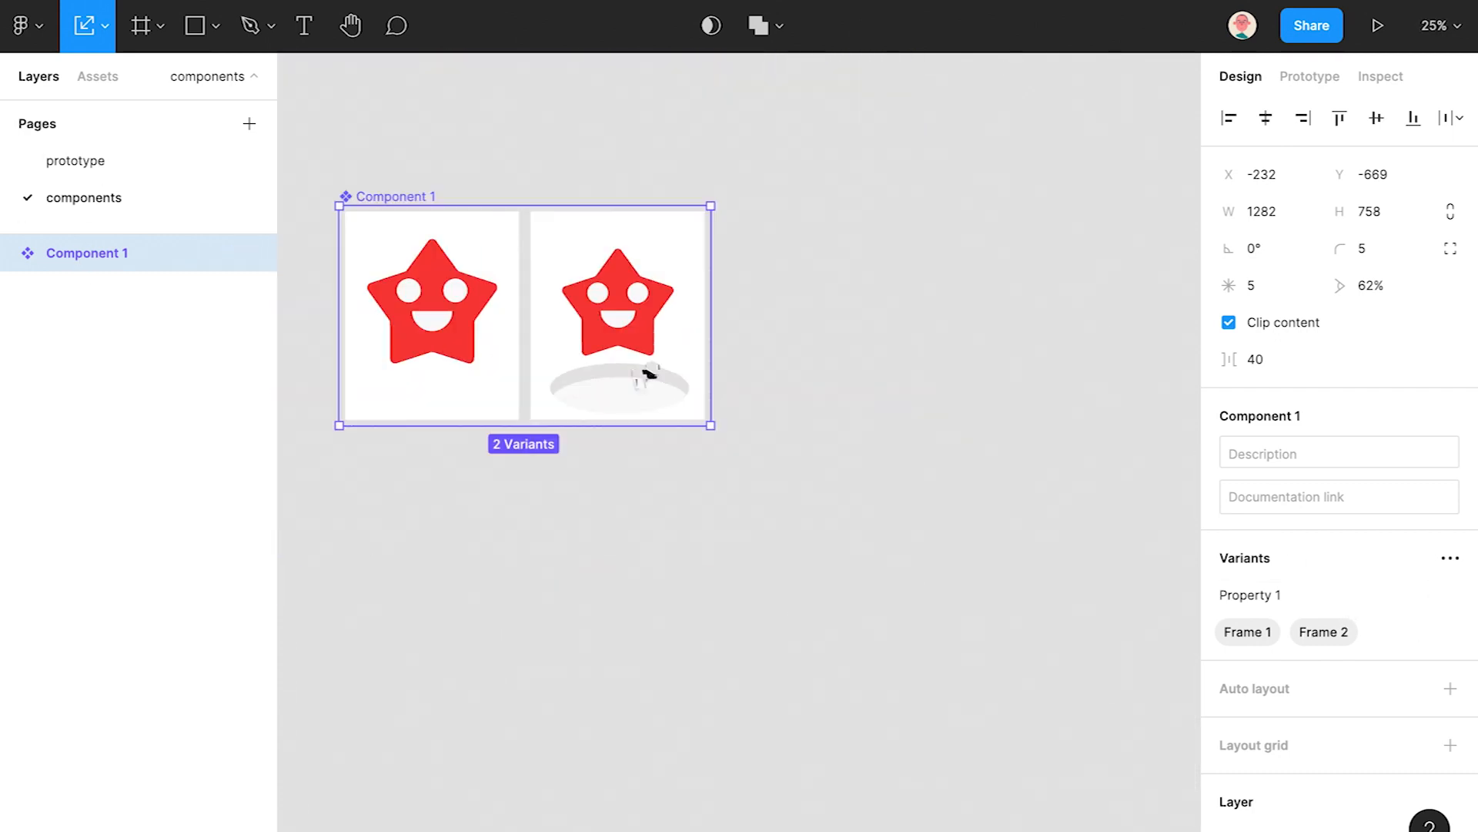
left_click(876, 470)
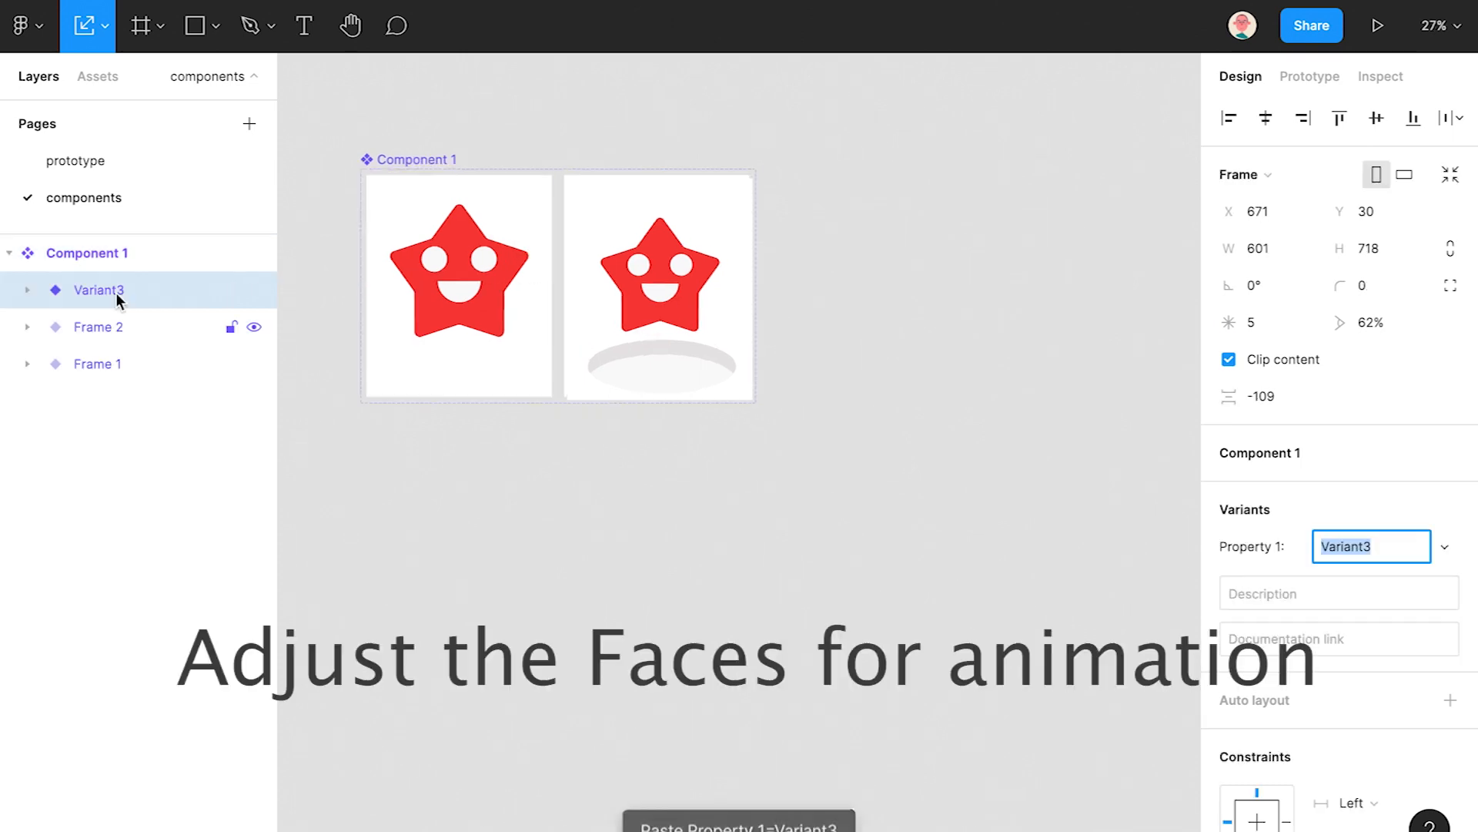
left_click_drag(616, 258, 946, 289)
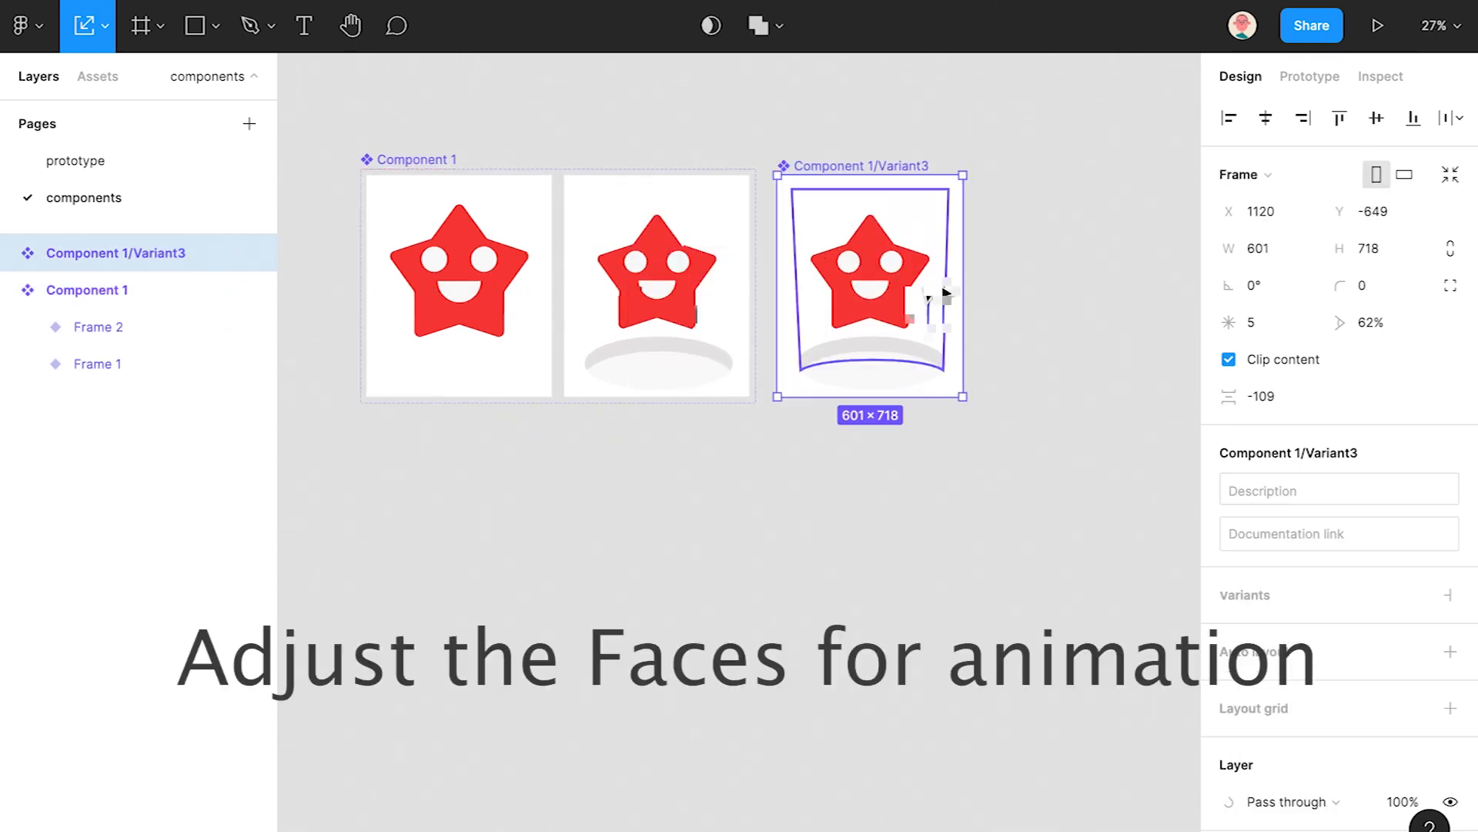
key("ctrl+z")
left_click(74, 251)
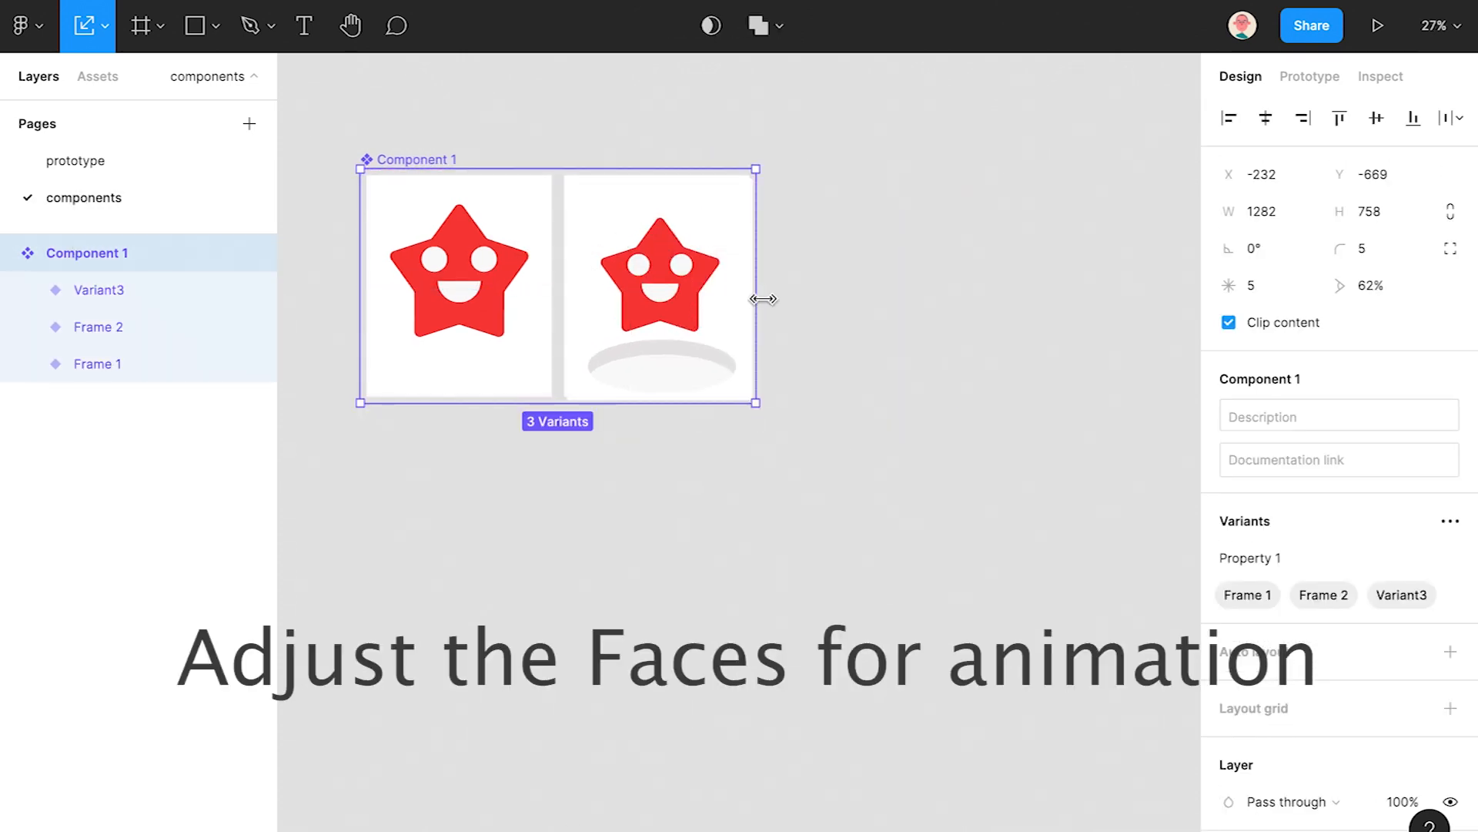
left_click_drag(769, 297, 1102, 300)
- Move the third variant into the new space and raise its star higher
left_click(198, 291)
left_click_drag(685, 338, 900, 340)
scroll(885, 310, "up", 1)
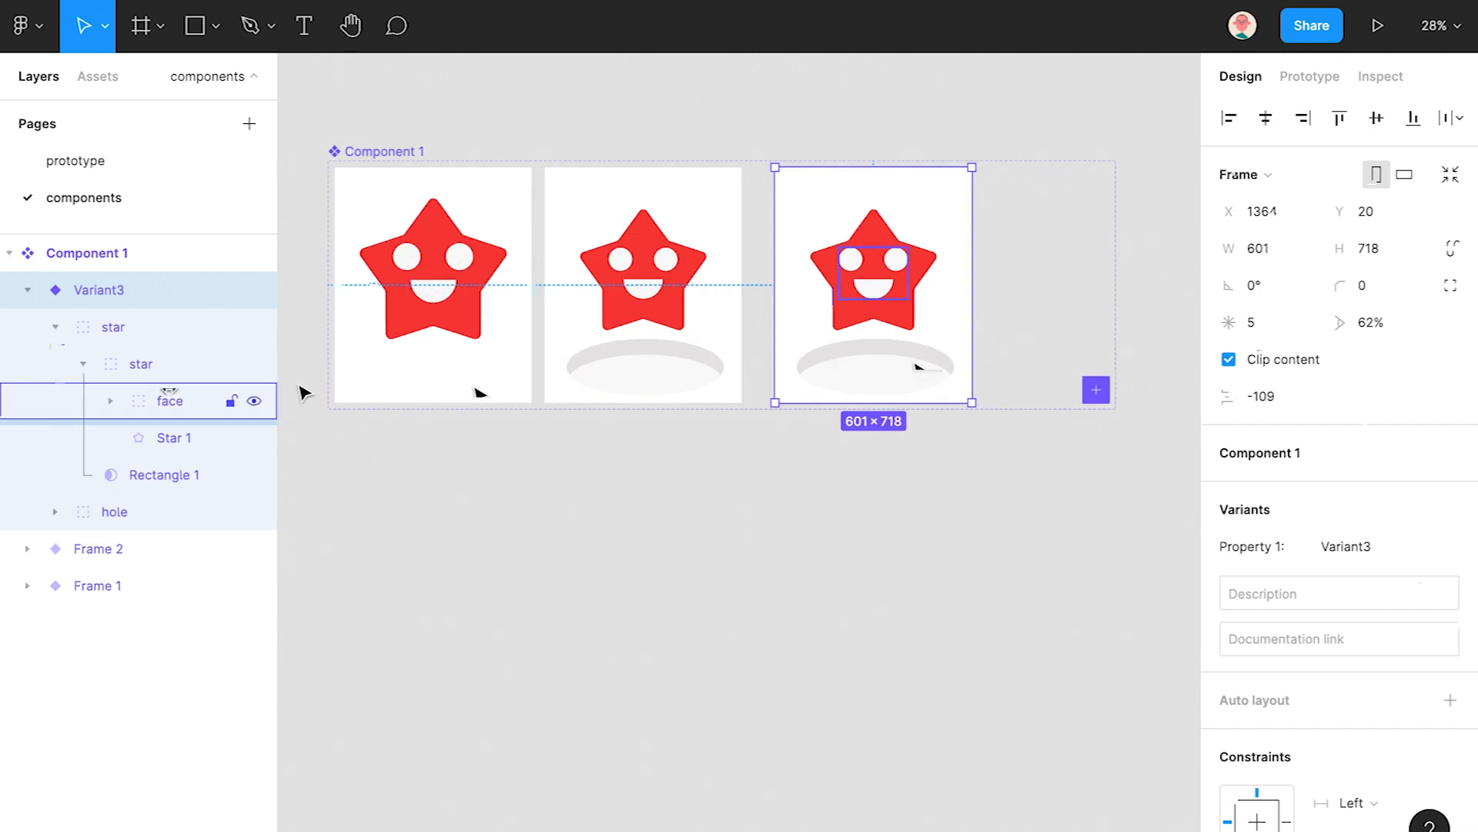
left_click(113, 327)
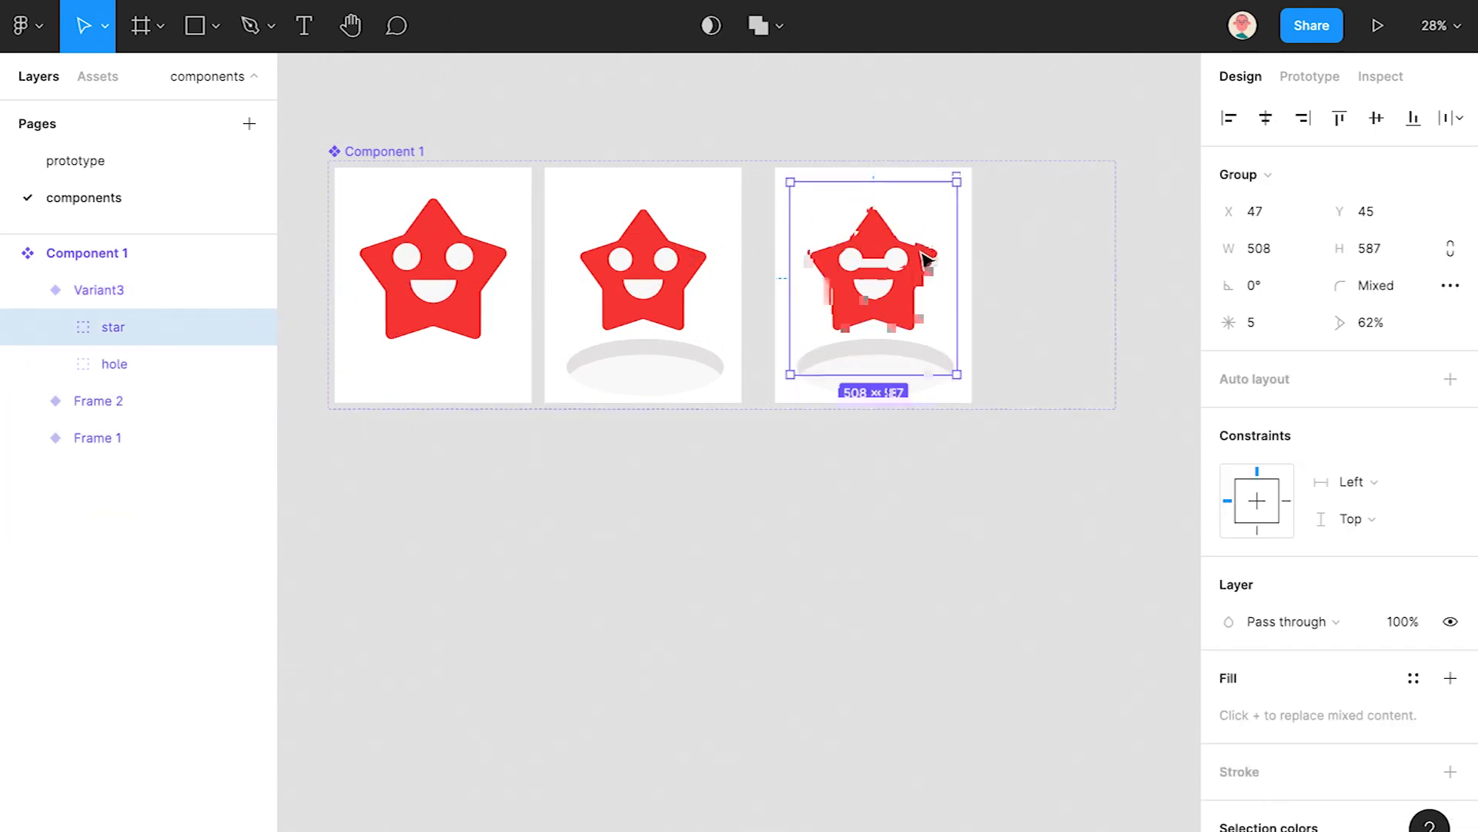
left_click_drag(926, 258, 929, 225)
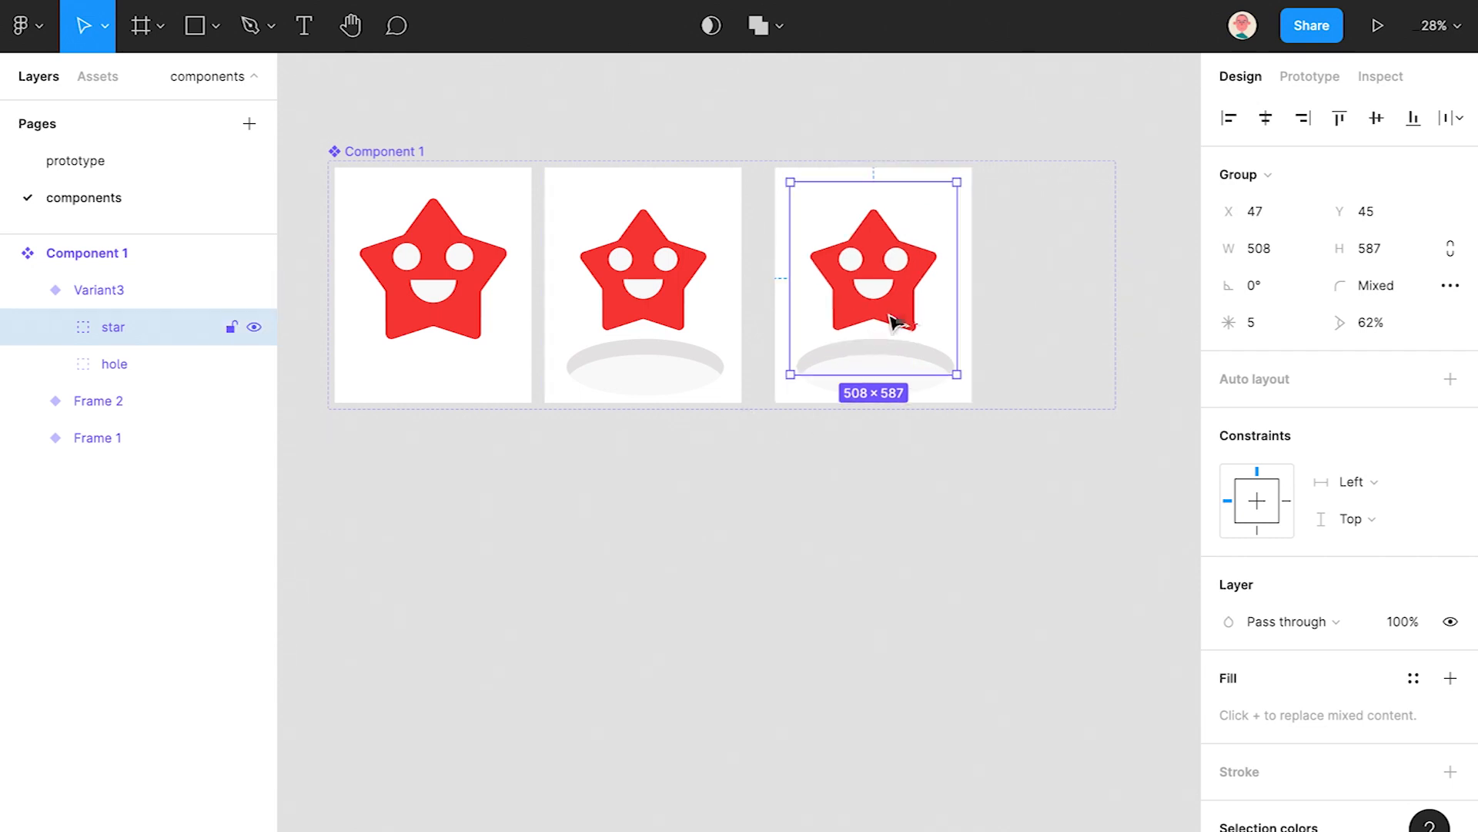
left_click_drag(898, 321, 917, 316)
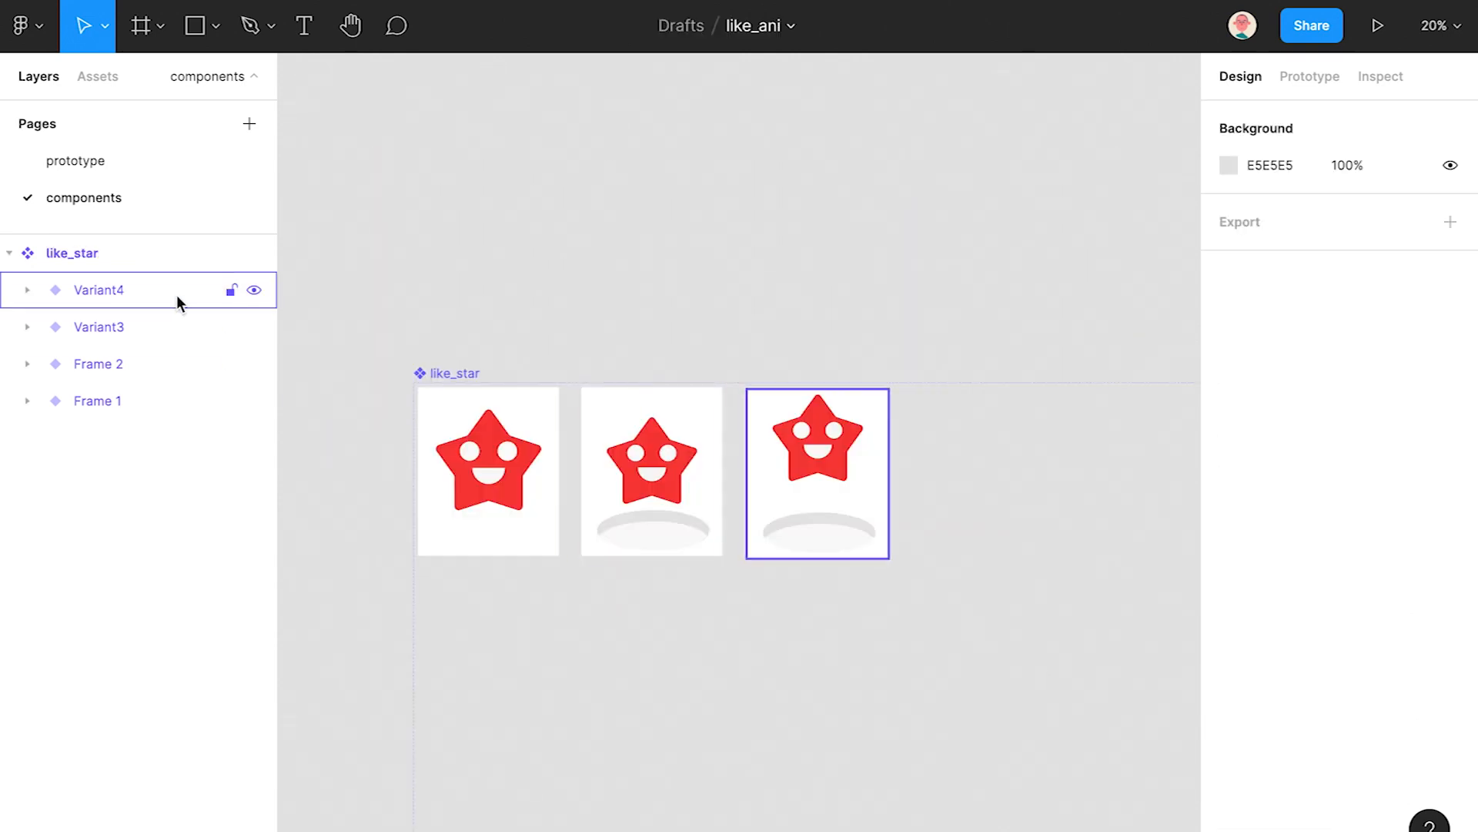
- Delete the extra variant and duplicate Variant3 as Variant4 at the row's end
left_click(148, 292)
key("Delete")
left_click(148, 295)
key("ctrl+c")
key("ctrl+v")
left_click_drag(854, 500, 914, 470)
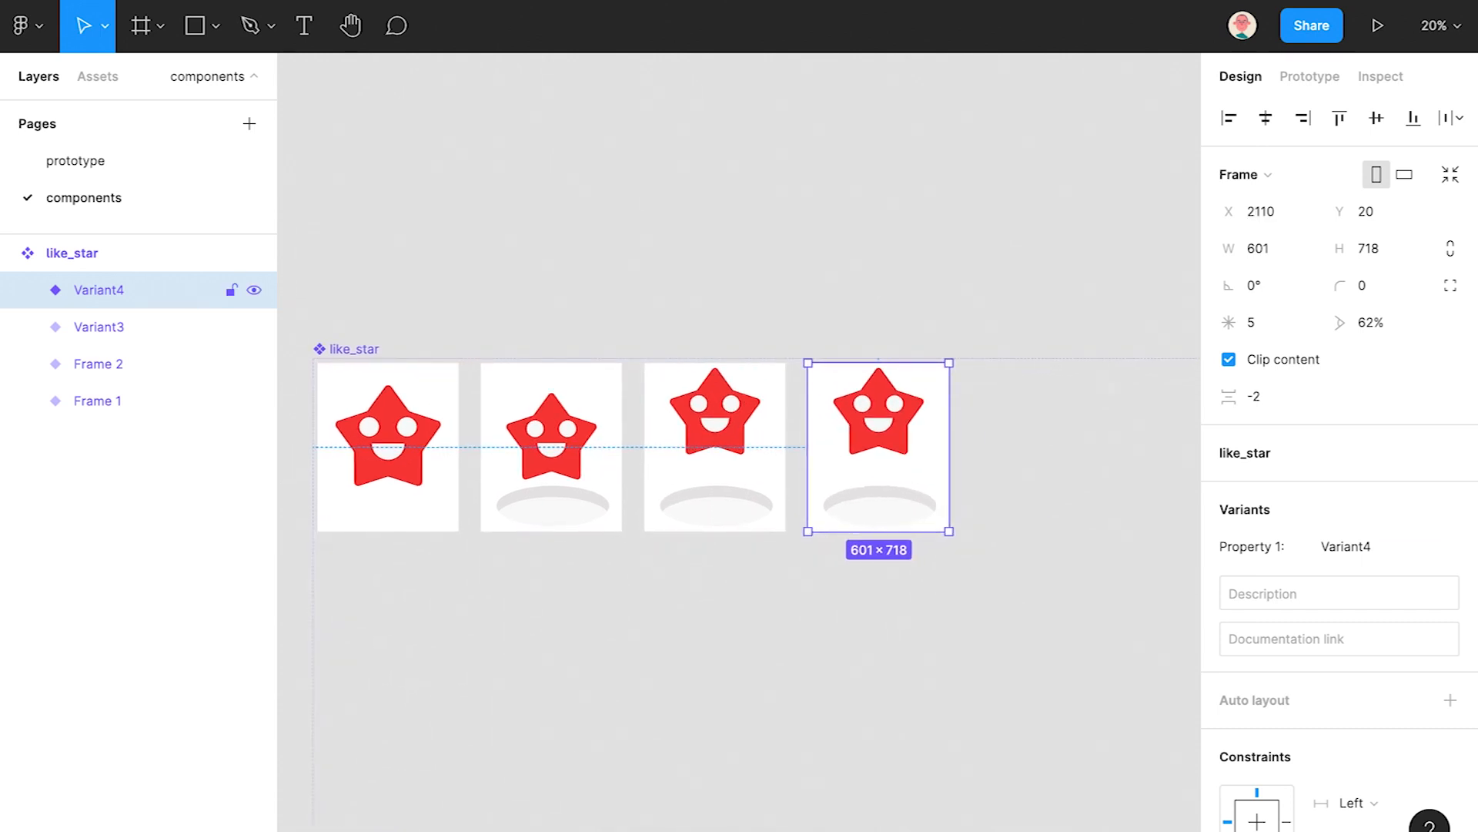
left_click(904, 453, "ctrl")
- Rotate Variant4's star and face together
left_click(135, 402, "shift")
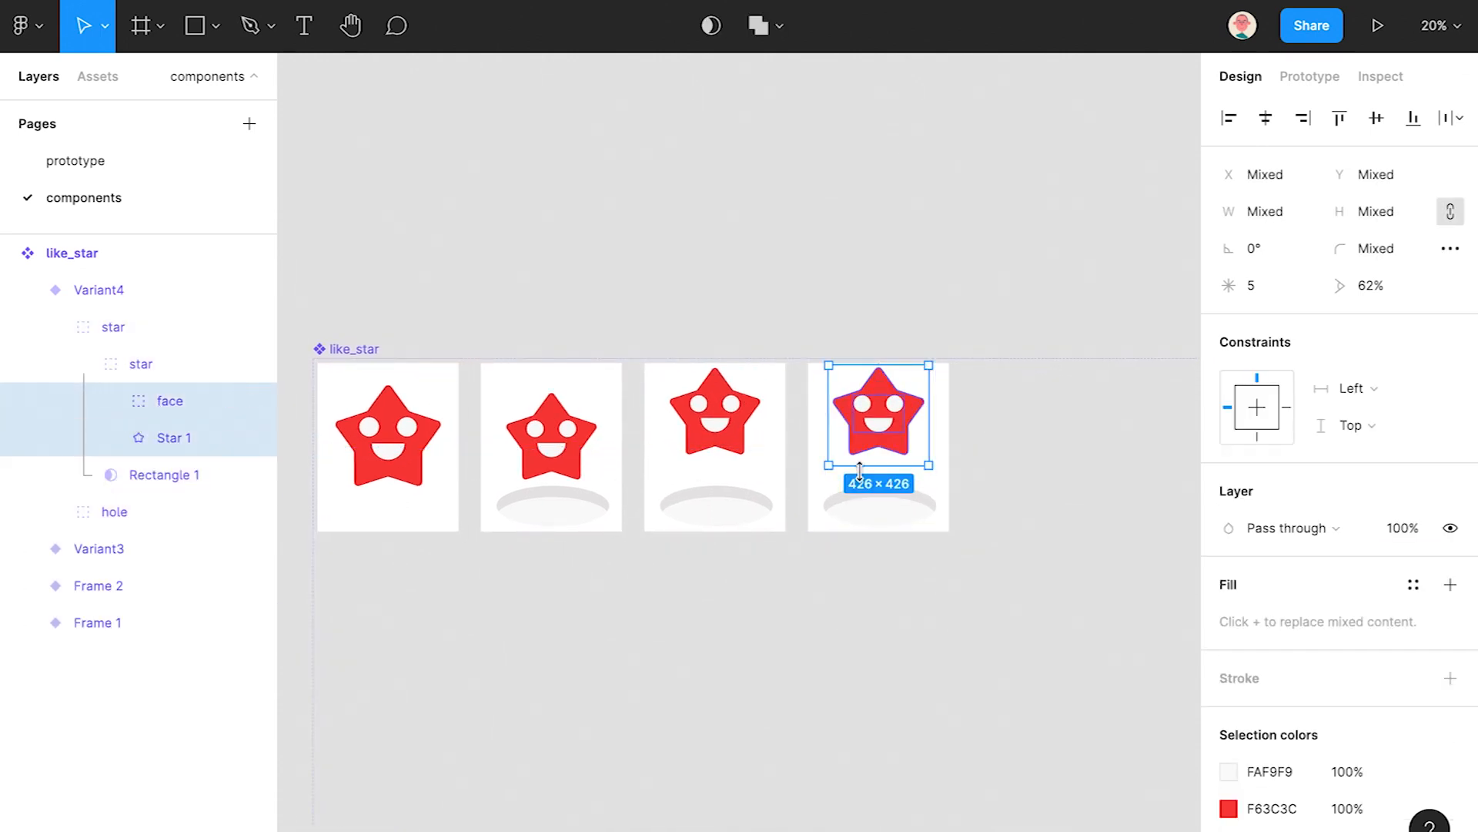
scroll(932, 395, "up", 5)
left_click_drag(935, 343, 779, 497)
scroll(987, 498, "down", 3)
left_click_drag(1024, 495, 908, 455)
left_click(977, 489)
scroll(977, 488, "down", 2)
- Duplicate Variant4 as Variant5 and place it beside the fourth
left_click(27, 289)
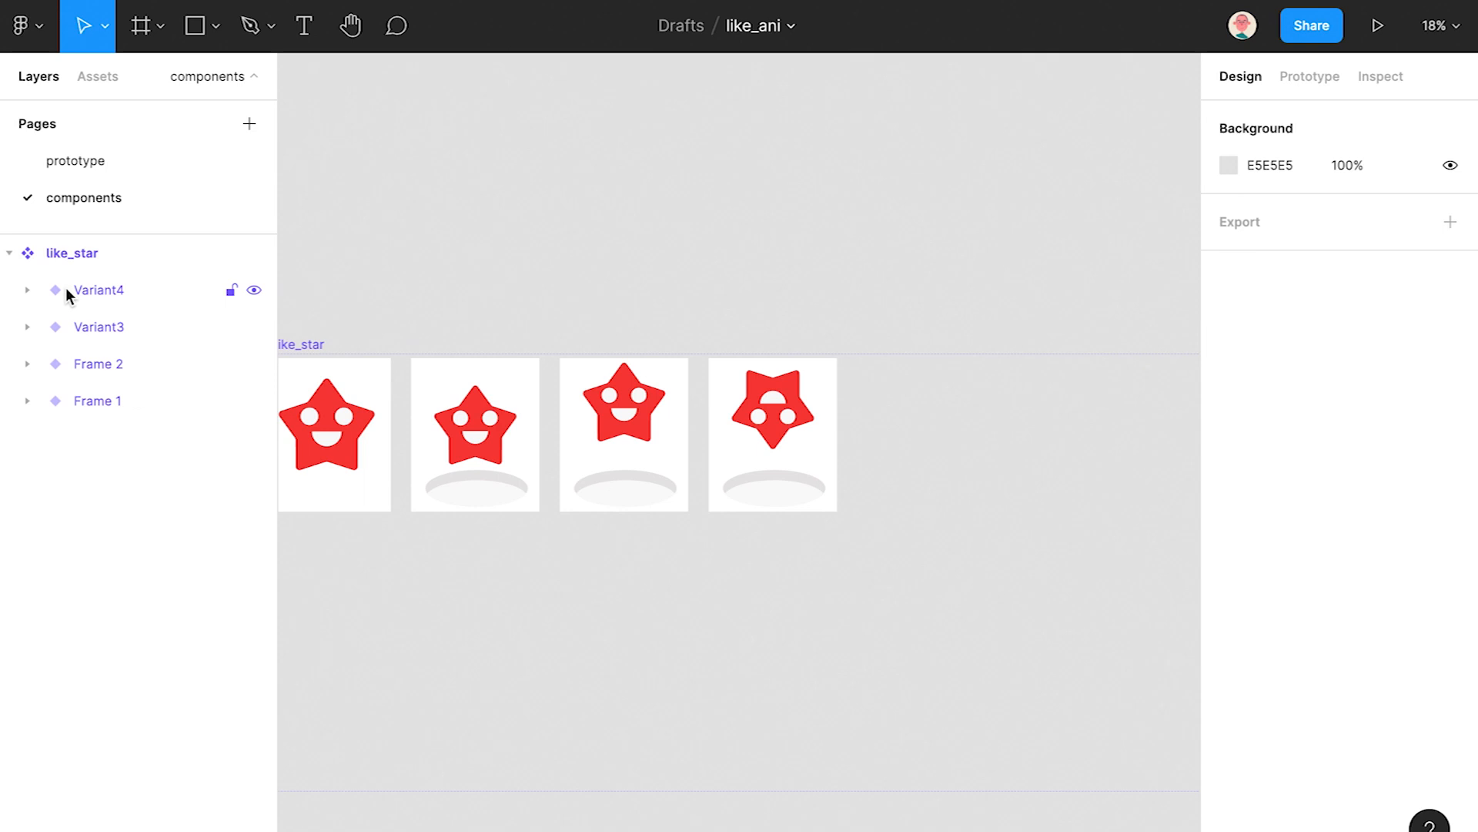
left_click(75, 289)
key("ctrl+c")
key("ctrl+v")
left_click_drag(765, 462, 954, 466)
- Set Variant5's star inner ratio to 100% and lower its mask to the hole's edge
left_click(967, 432, "ctrl")
scroll(951, 435, "up", 5)
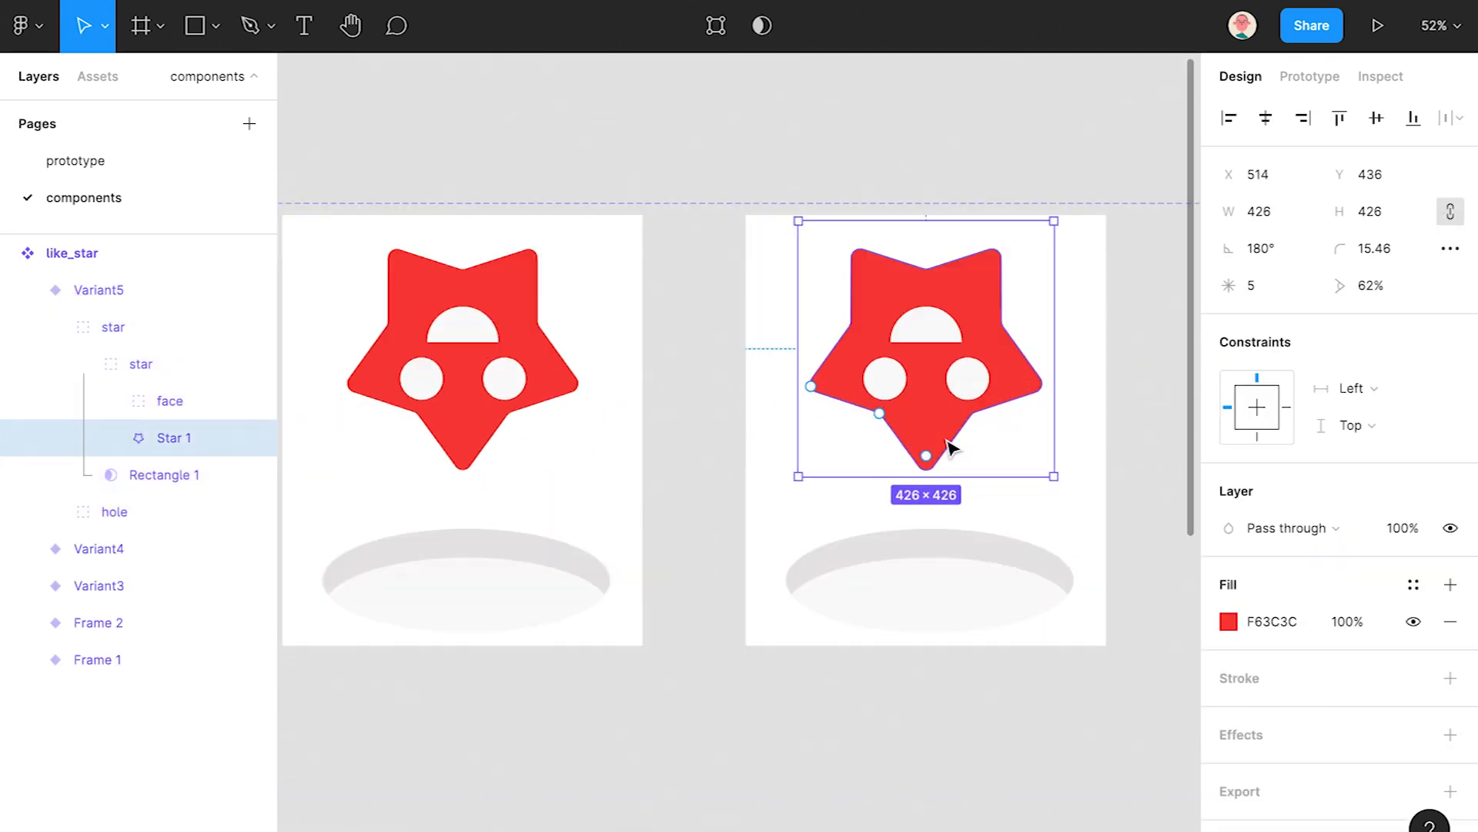
left_click_drag(879, 414, 924, 346)
left_click(123, 363)
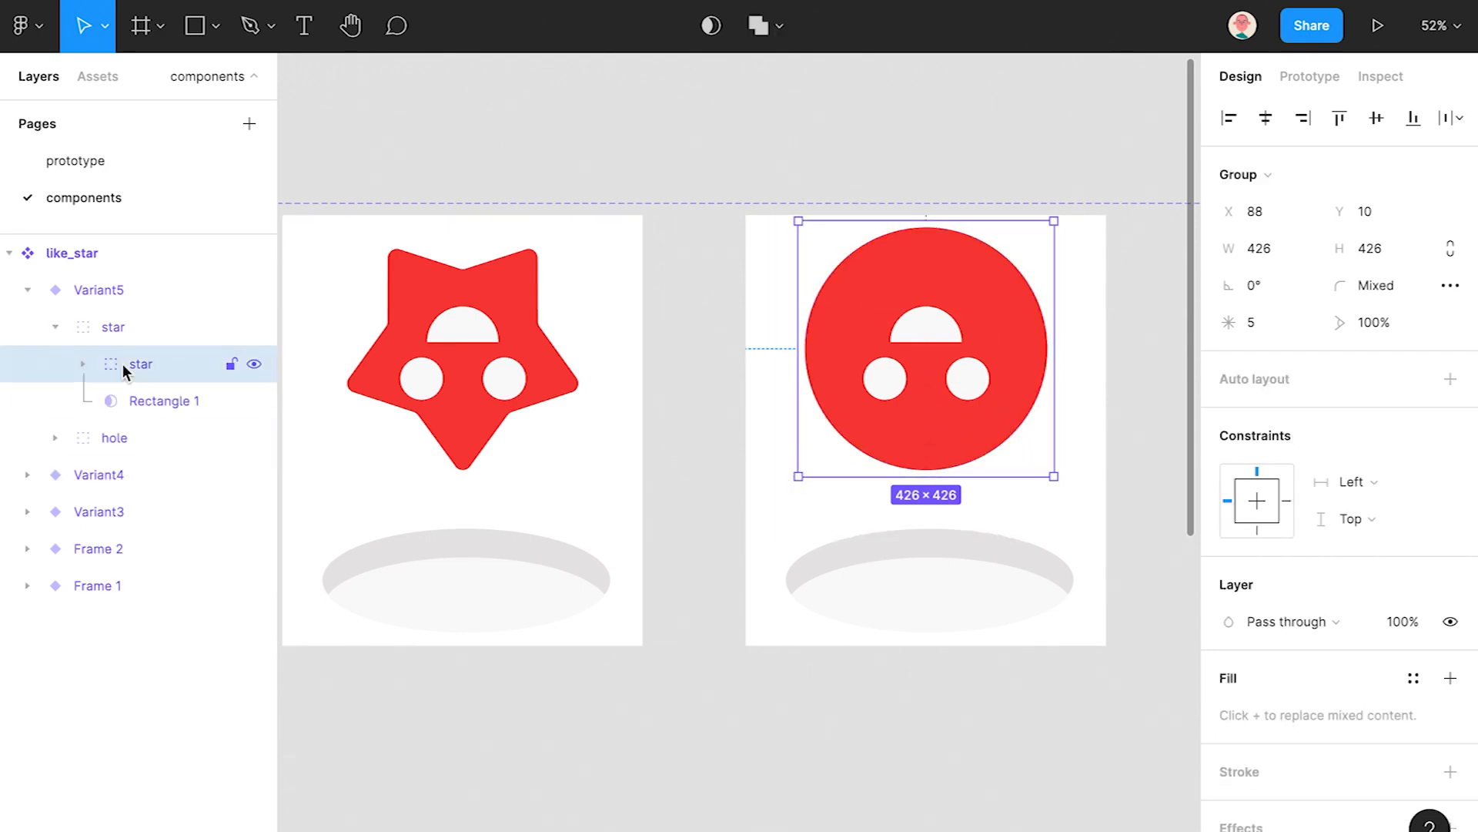
left_click_drag(1014, 326, 1015, 462)
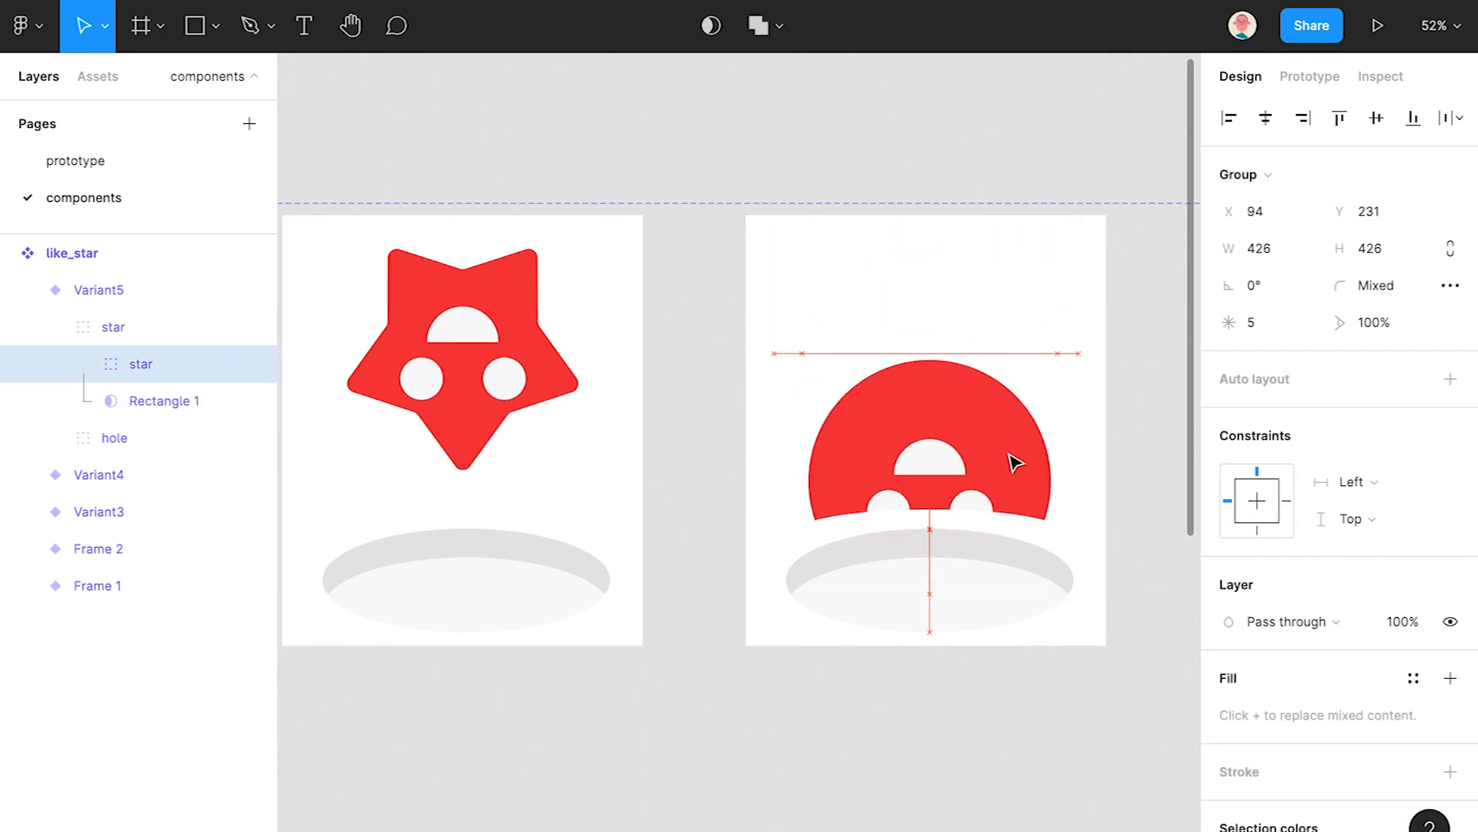
key("ctrl+z")
left_click(154, 401)
left_click_drag(1035, 251, 1018, 664)
left_click(177, 364)
scroll(944, 428, "down", 10)
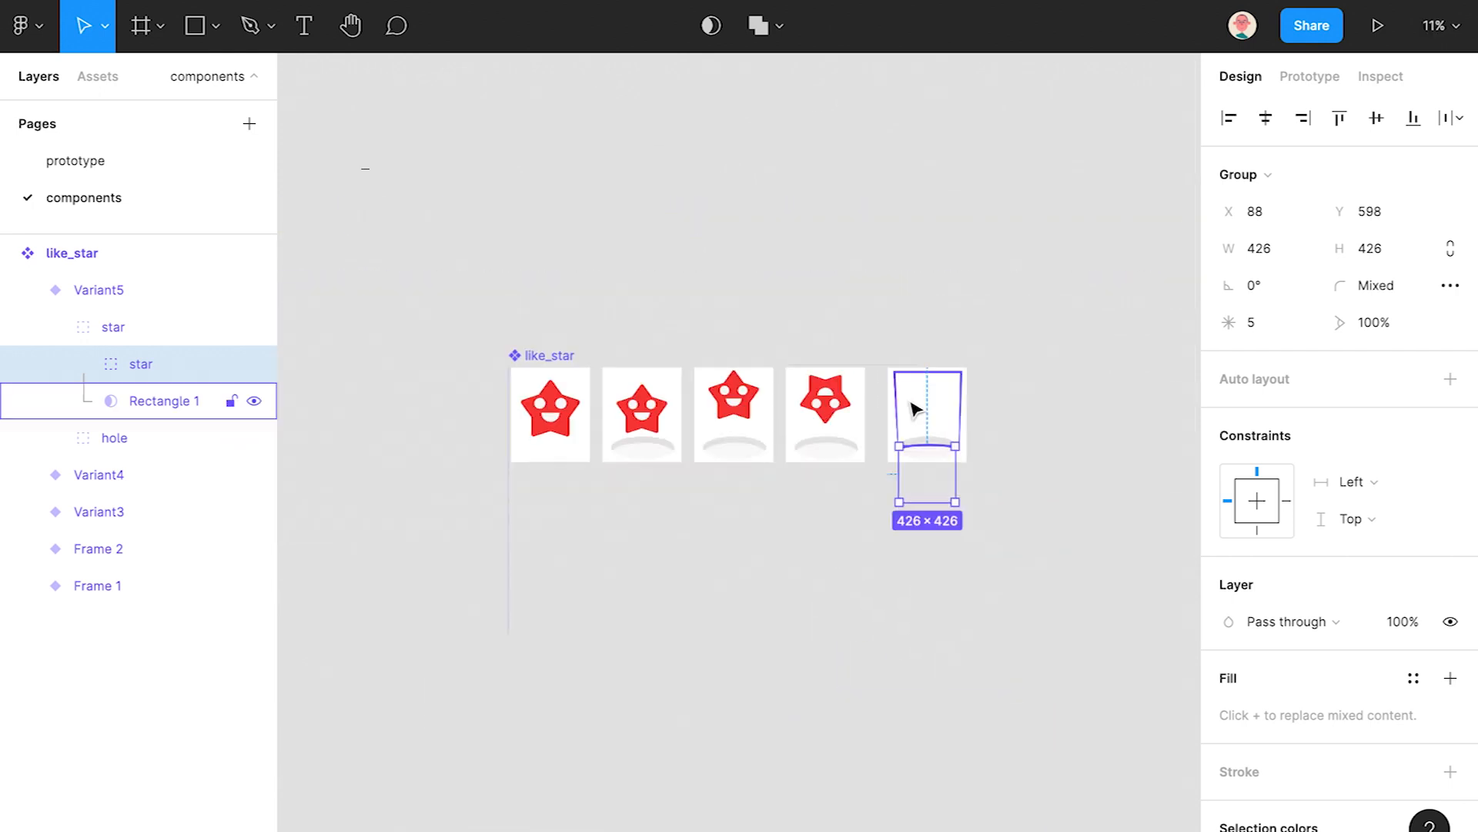
- Duplicate the first four variants and move the copies to the right
left_click(1101, 528)
left_click(28, 290)
left_click(99, 285)
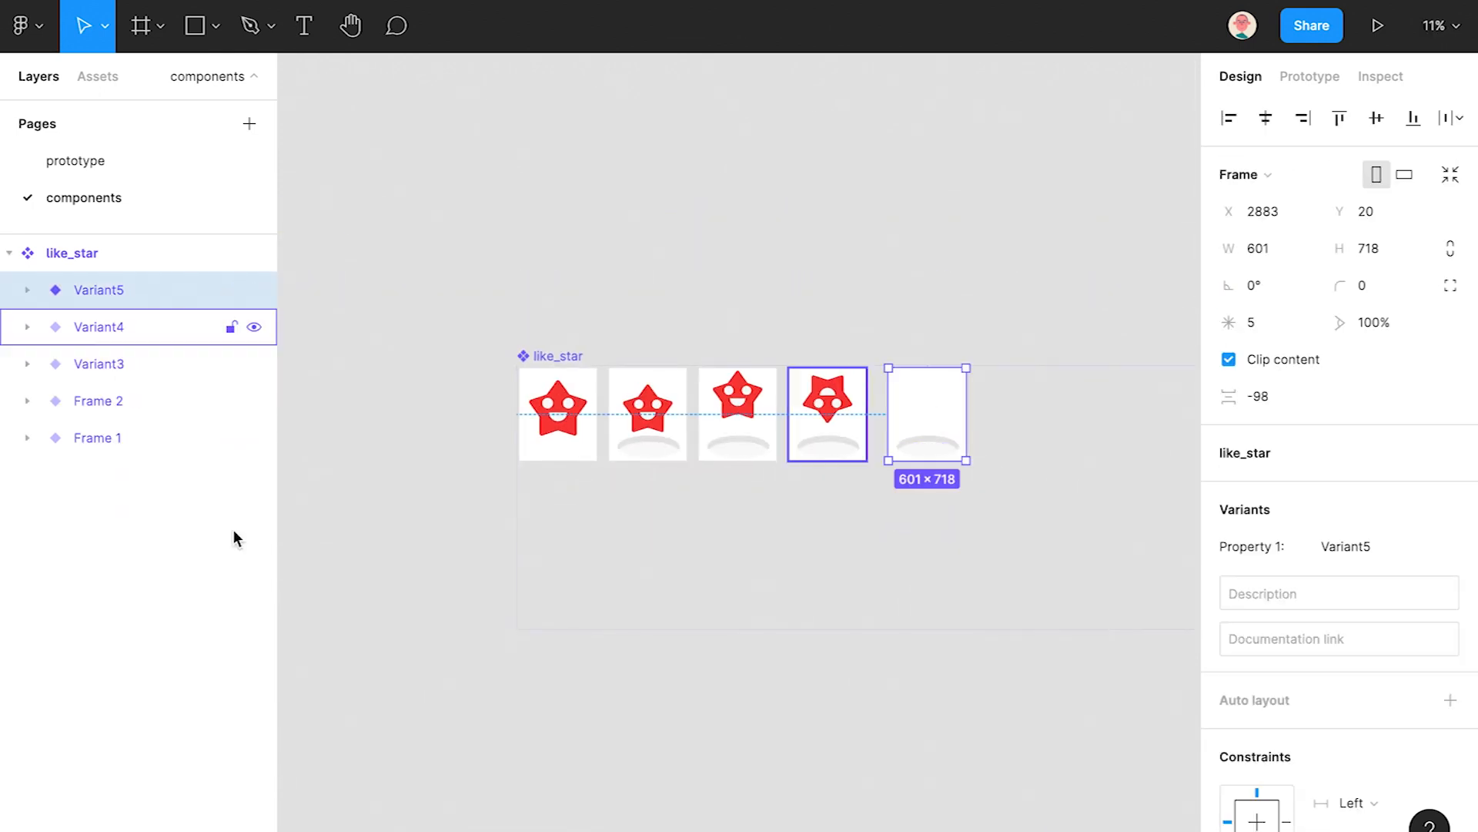
left_click(1002, 515)
mouse_move(1000, 467)
left_mouse_down()
mouse_move(848, 437)
mouse_move(979, 465)
left_mouse_up()
left_click_drag(812, 485, 562, 439)
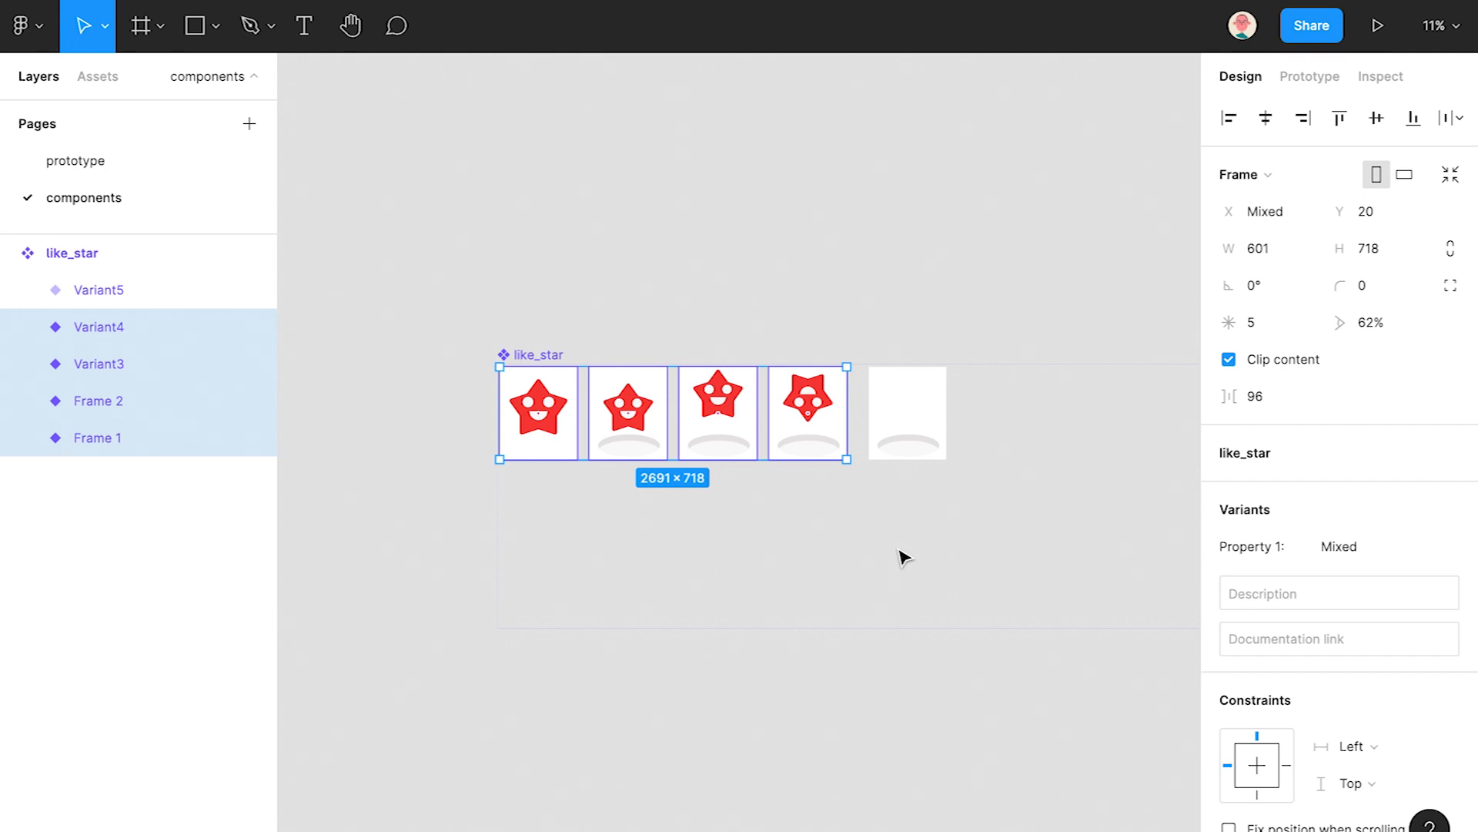
key("ctrl+v")
left_click_drag(627, 447, 1066, 448)
- Rearrange the four copied variants in reverse order after Variant5
scroll(854, 534, "right", 5)
left_click_drag(820, 450, 848, 446)
left_click(1082, 501)
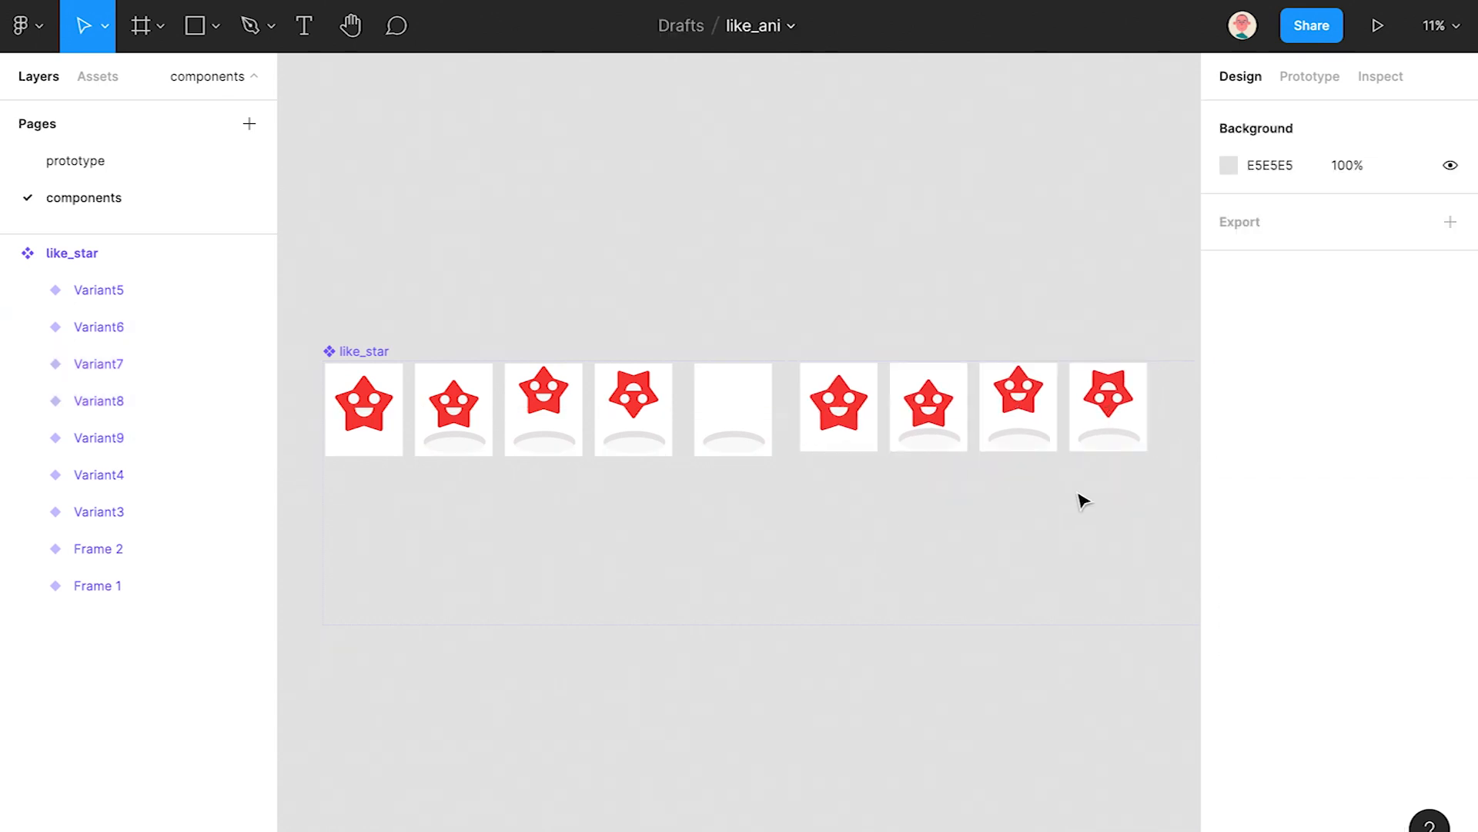
left_click_drag(1132, 428, 843, 310)
left_click_drag(1026, 412, 920, 302)
left_click_drag(862, 422, 1132, 435)
left_click_drag(962, 421, 1052, 422)
left_click_drag(989, 256, 852, 390)
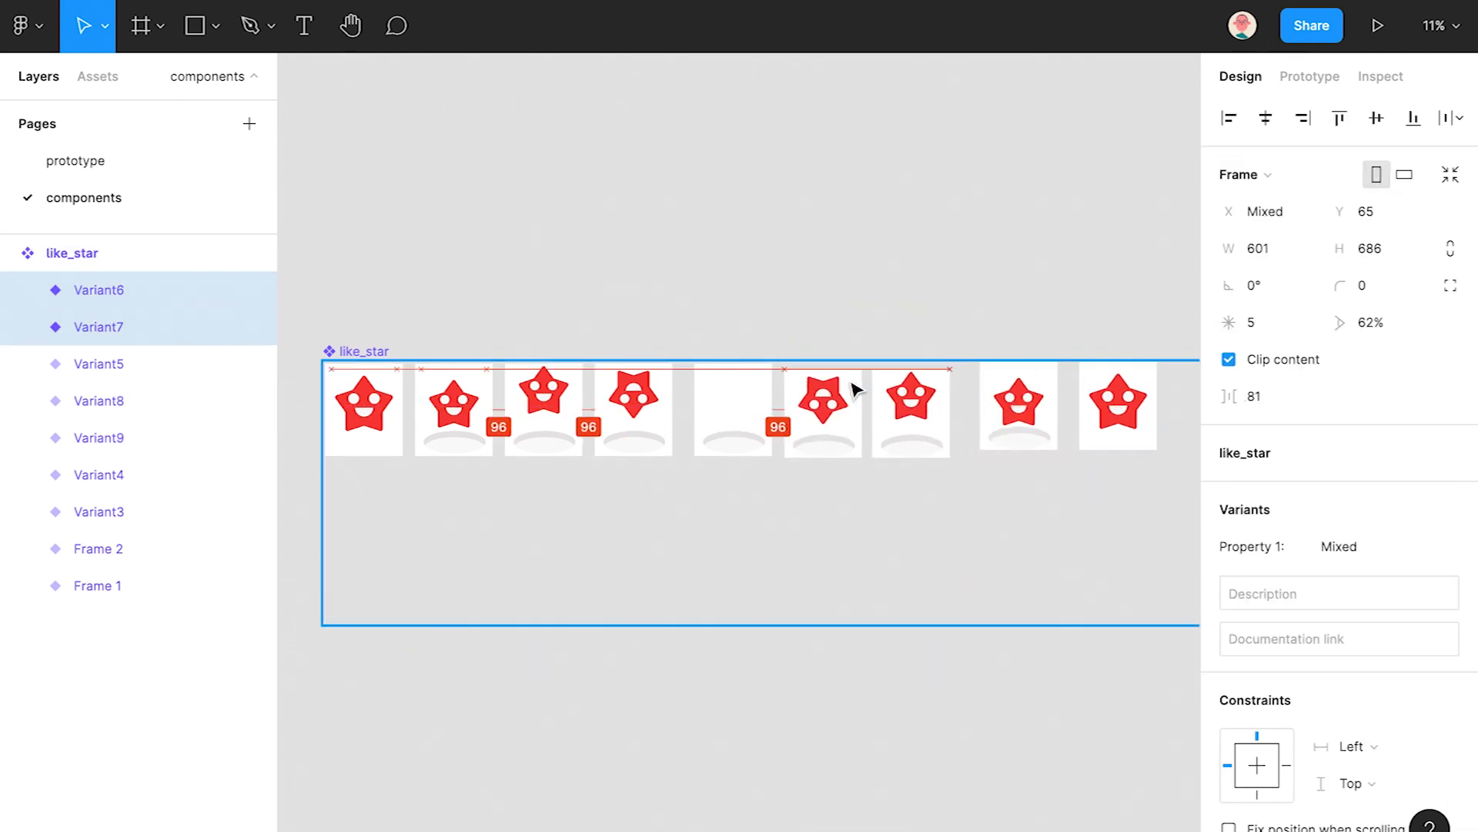
left_click(926, 495)
left_click_drag(930, 497, 793, 477)
scroll(683, 364, "up", 5)
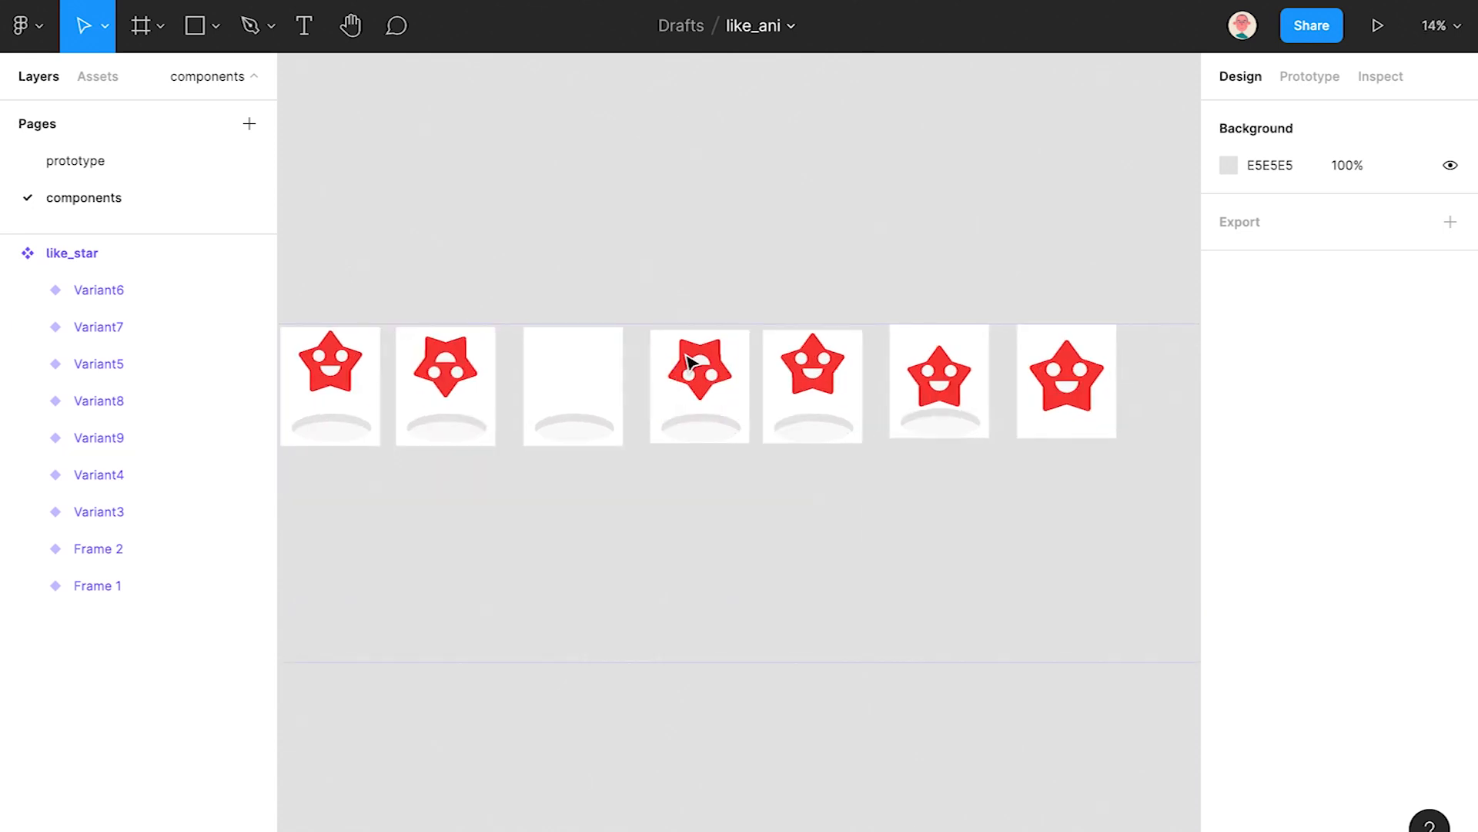
left_click(737, 381)
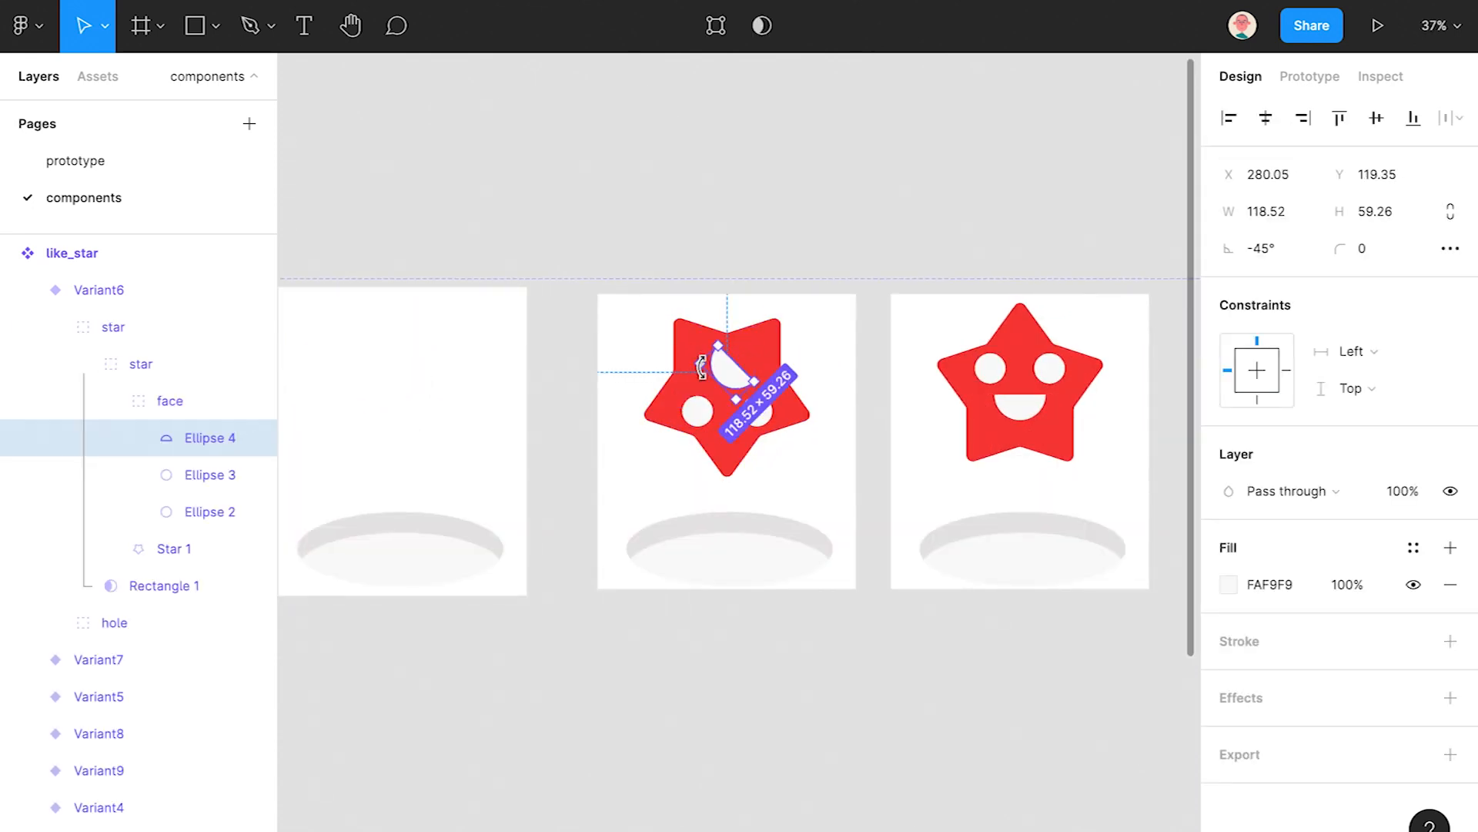
- Rotate the copied stars' mouths 180° into frowns
left_click(1036, 420)
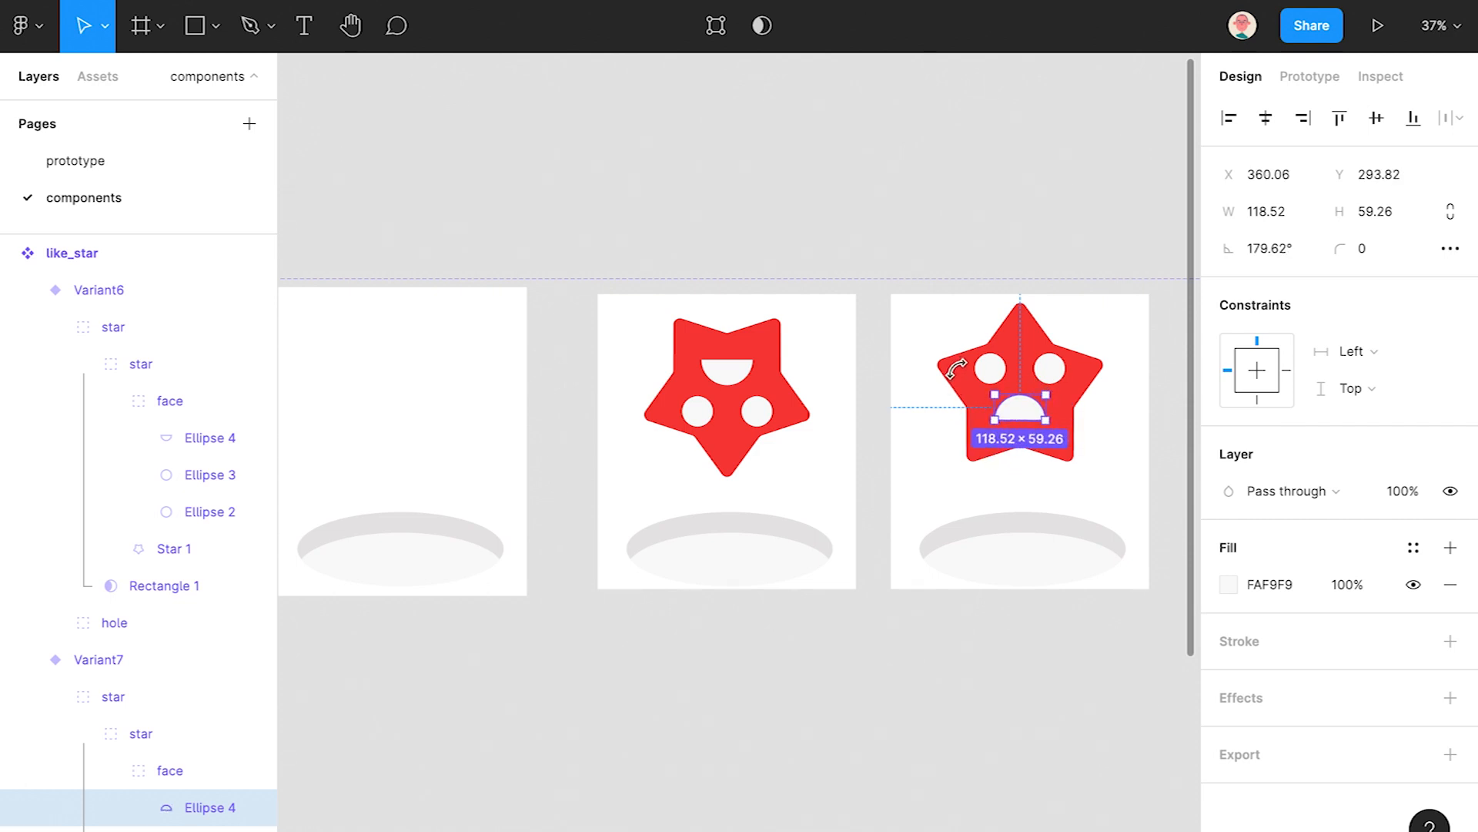
scroll(924, 446, "right", 5)
left_click(957, 439)
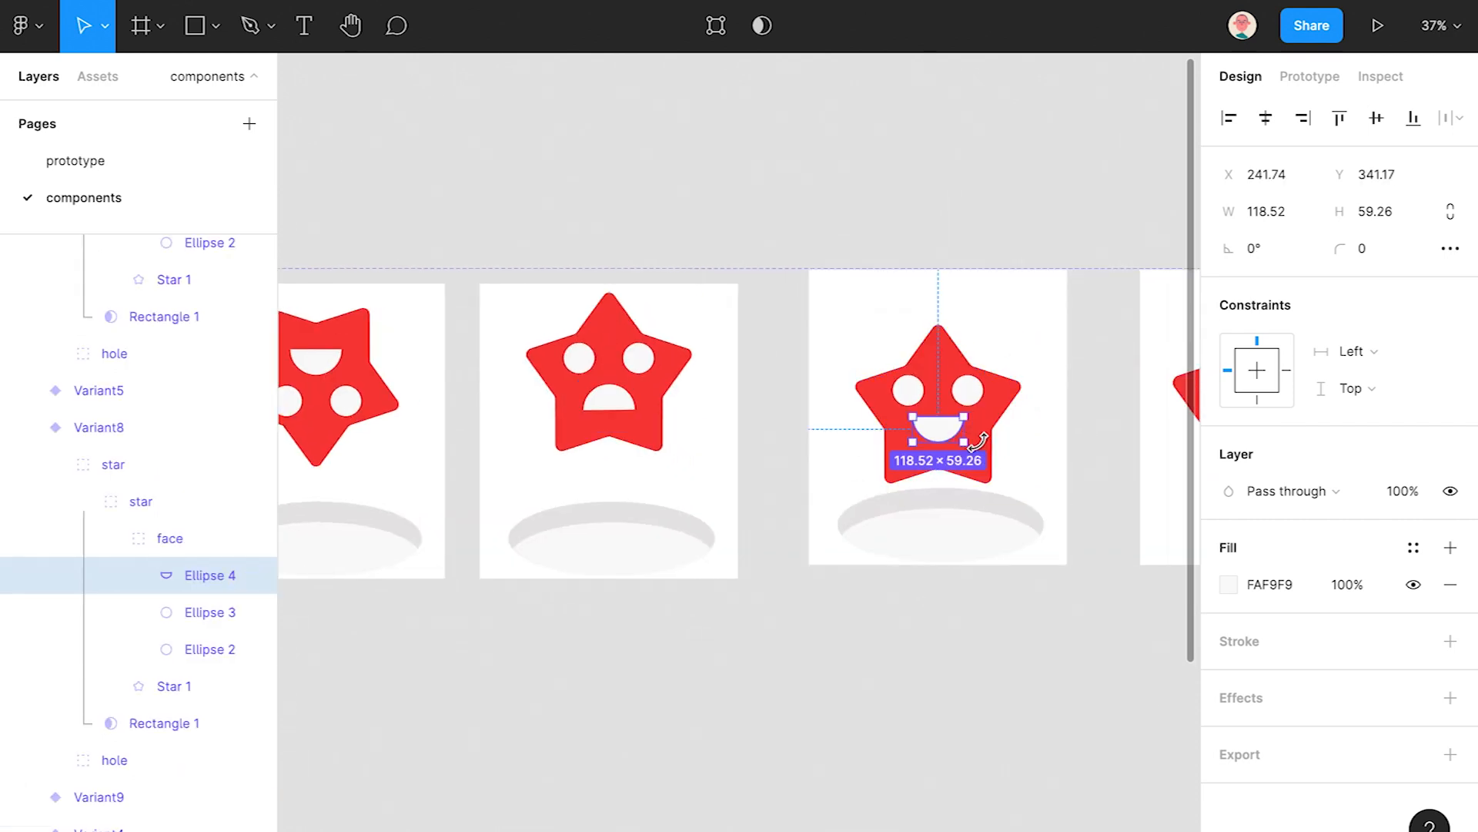
left_click_drag(845, 408, 849, 395)
- Delete the last copied variant, Variant9
left_click_drag(1128, 533, 918, 542)
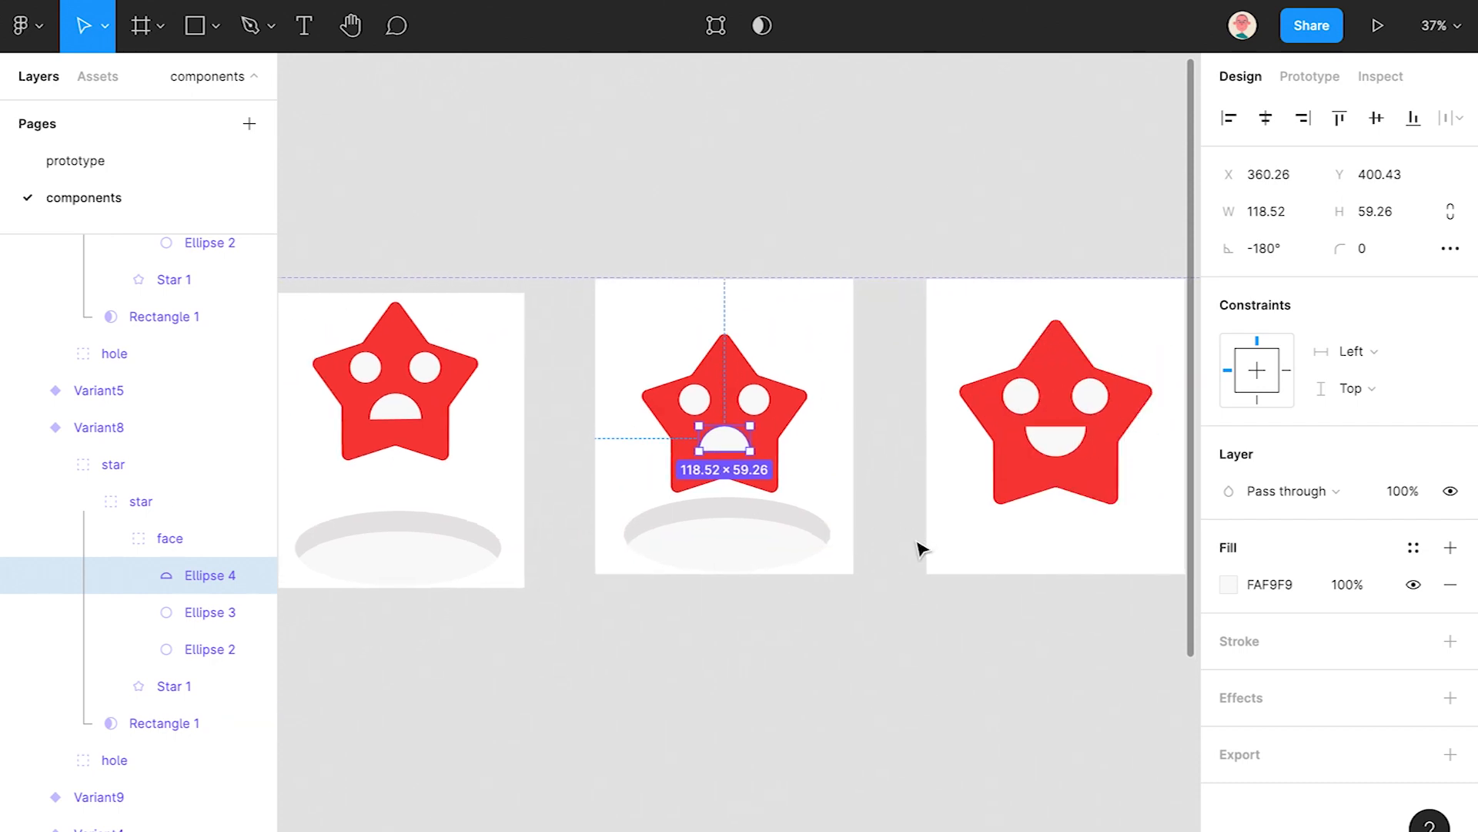
scroll(921, 542, "down", 1)
left_click(1089, 329)
key("Delete")
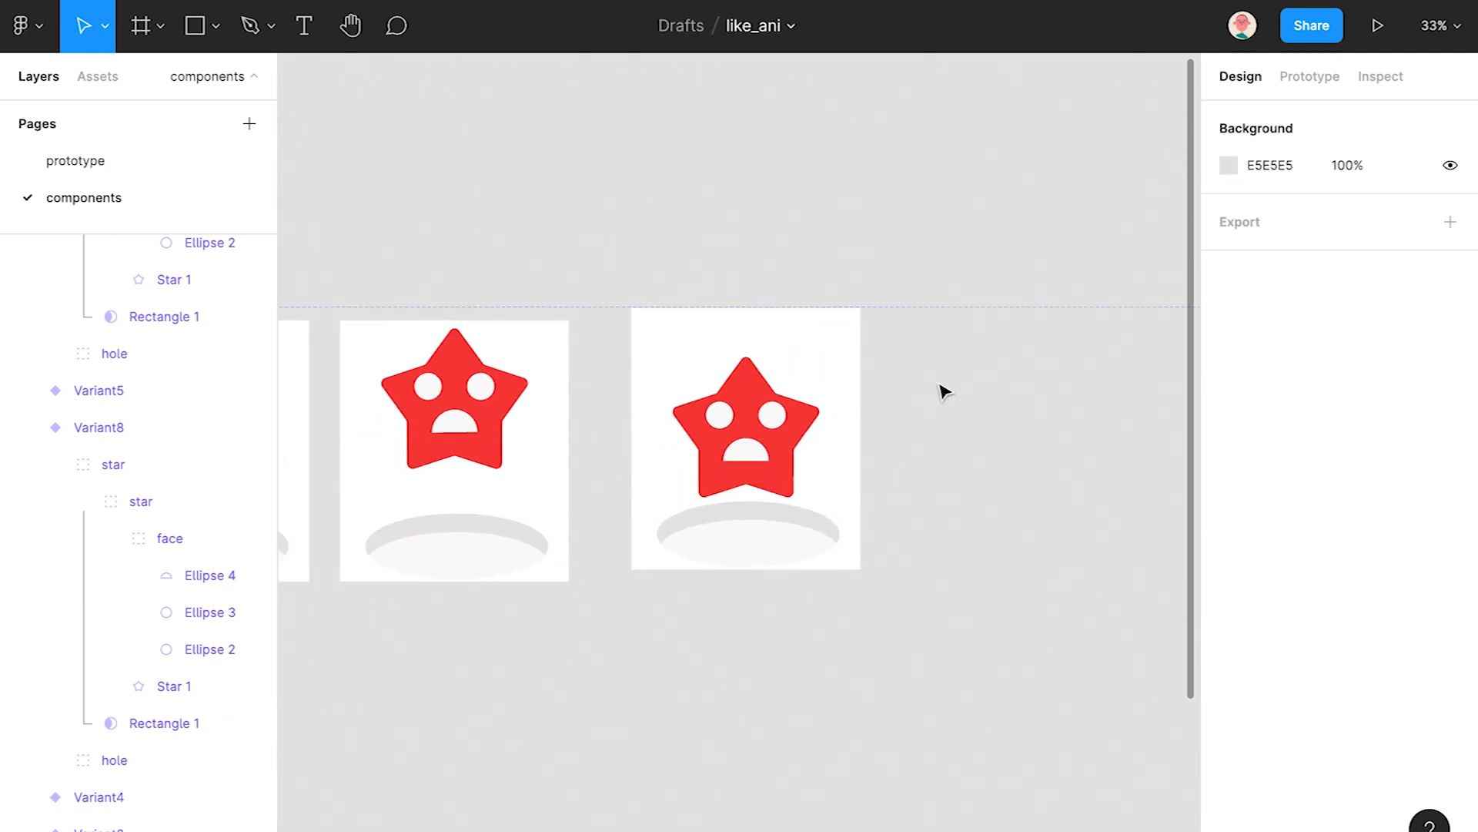
scroll(914, 462, "down", 5)
scroll(808, 437, "up", 1)
scroll(806, 438, "up", 2)
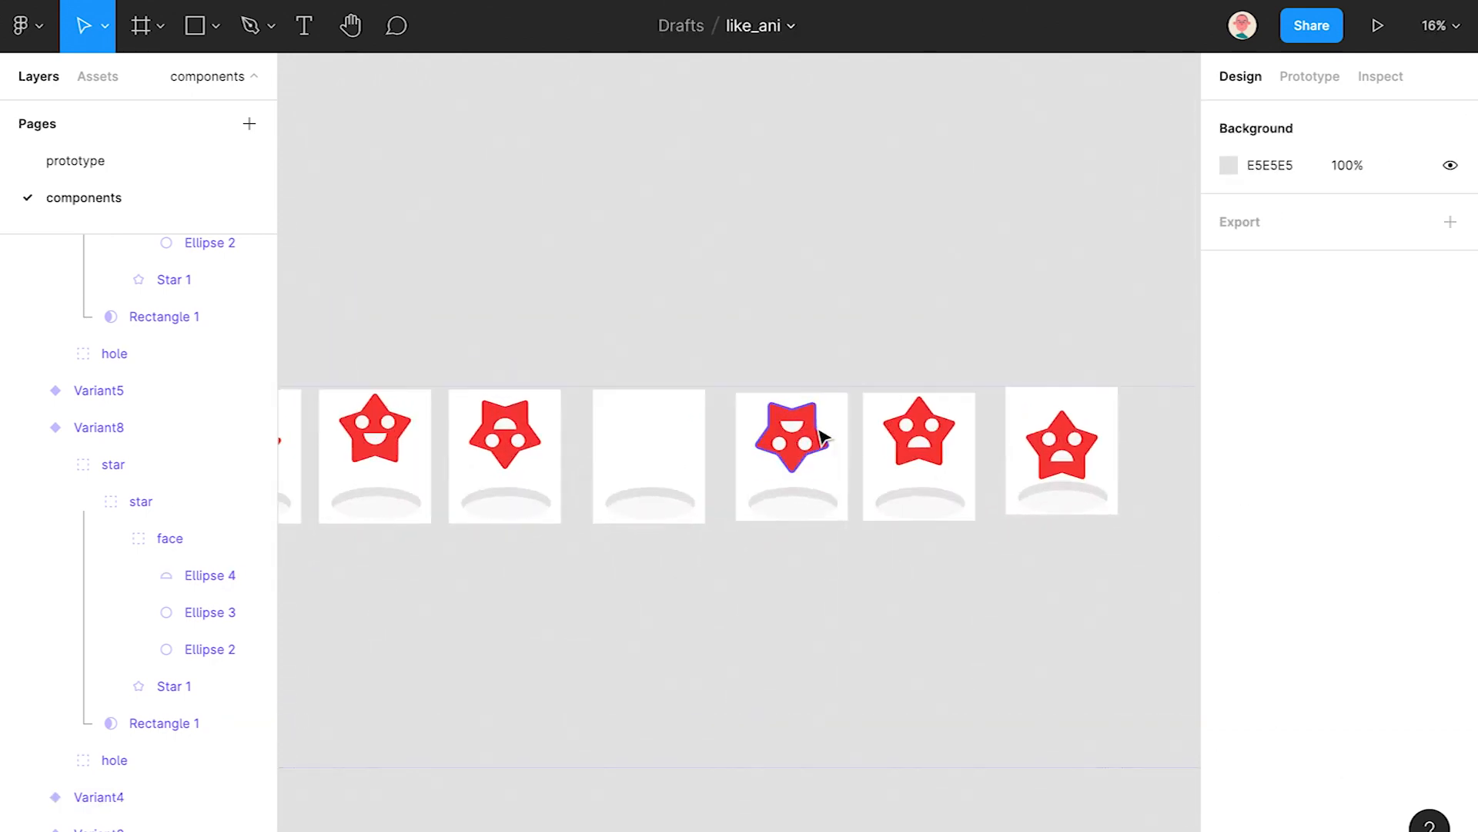
left_click_drag(1188, 418, 808, 554)
- Select the three stars' F63C3C selection colour and change their fill to white
scroll(1356, 663, "down", 6)
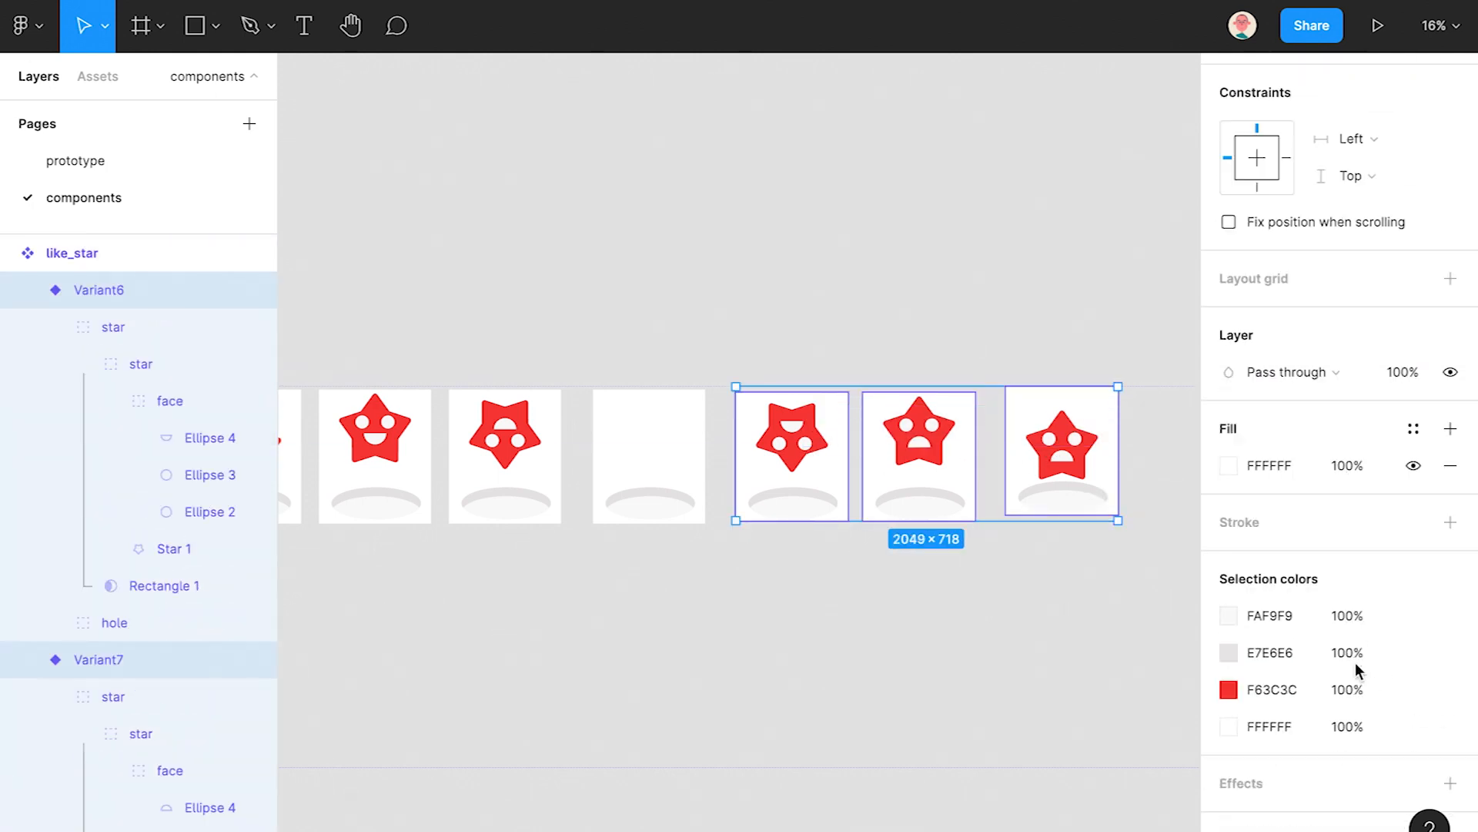
left_click(1450, 689)
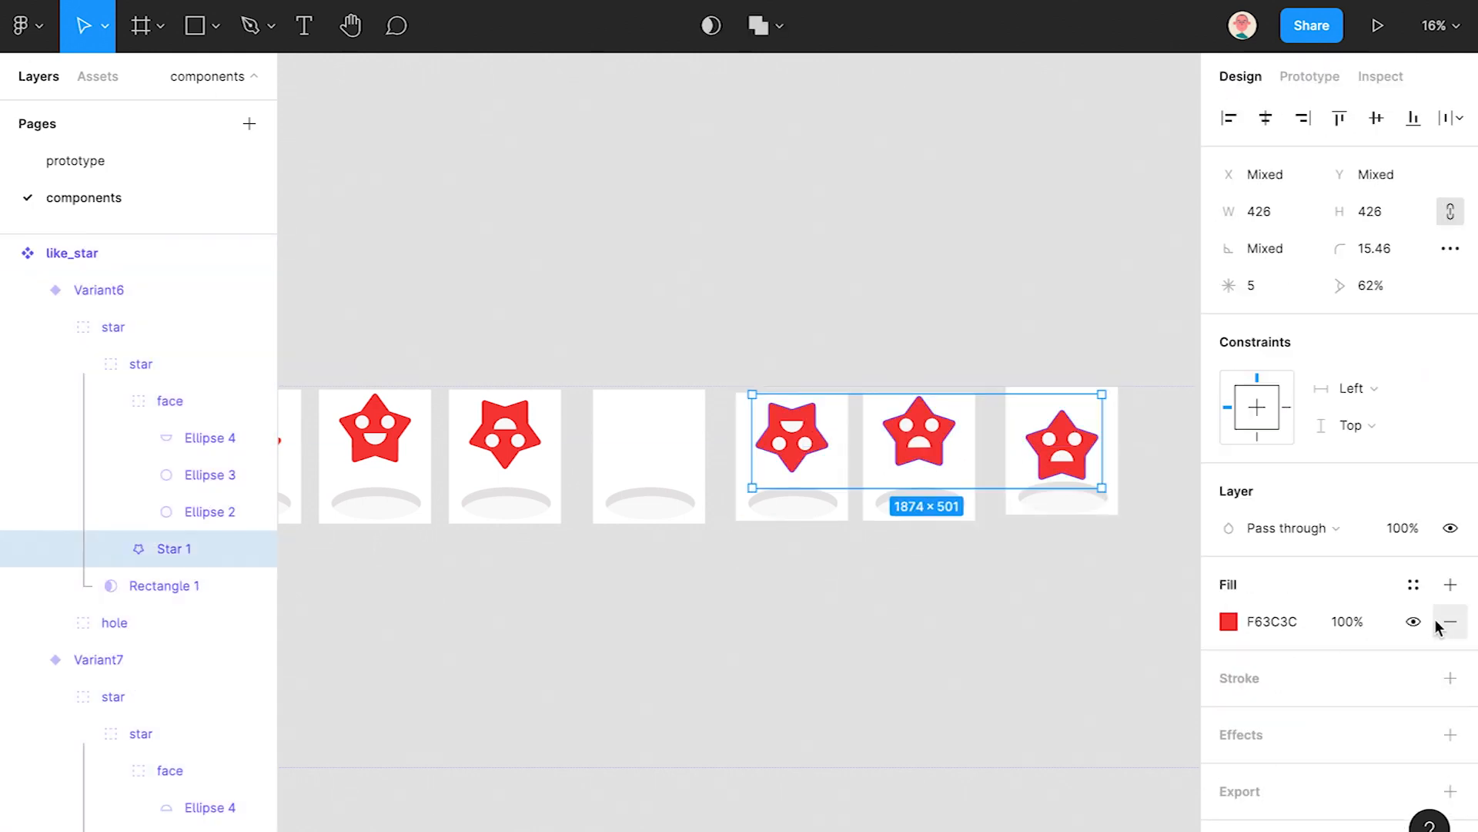
left_click(1415, 622)
left_click(1419, 623)
left_click(1231, 623)
left_click_drag(951, 325, 917, 297)
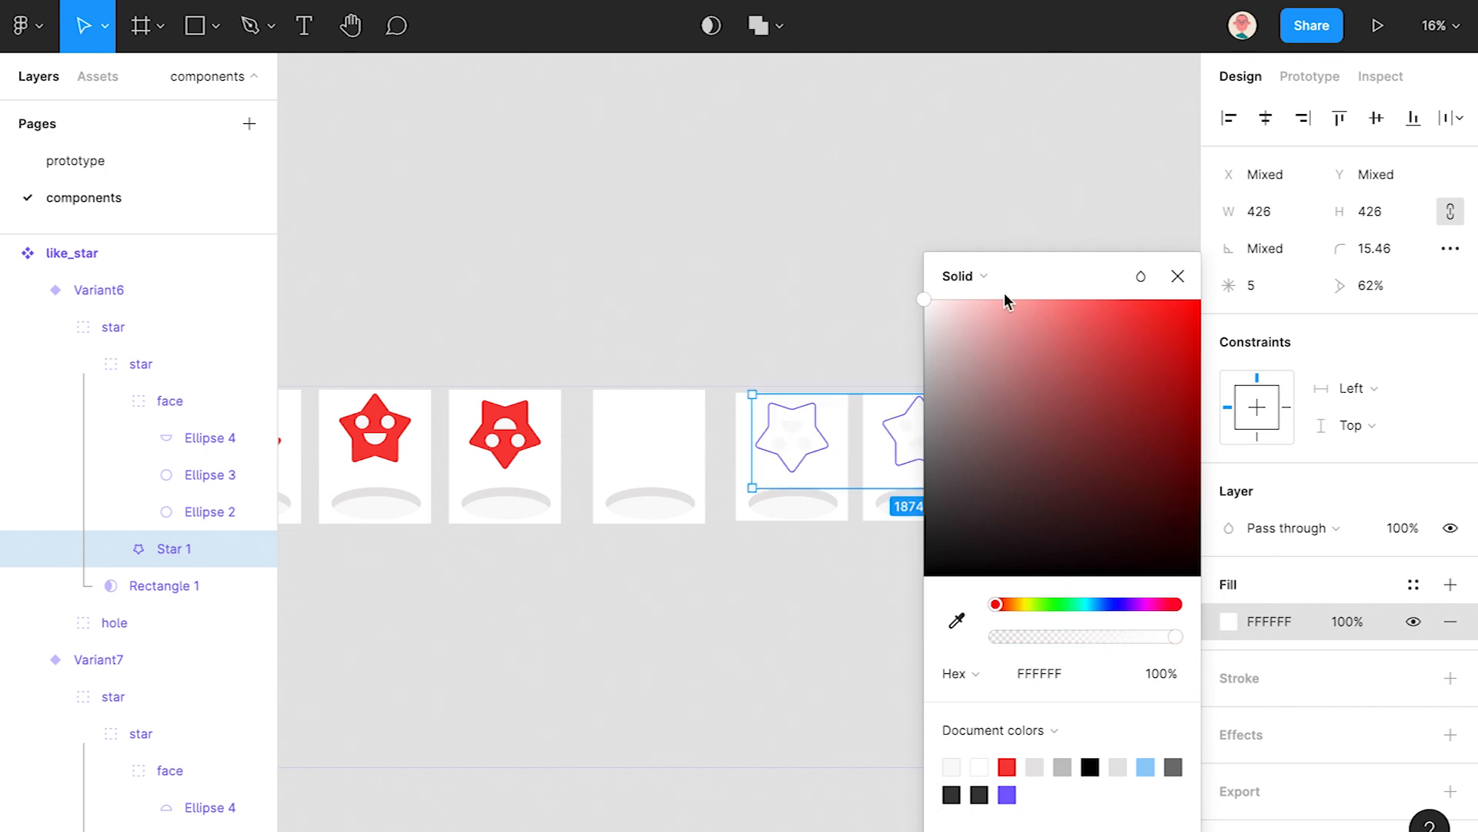
left_click(1178, 277)
- Give the stars a 5 px black stroke positioned Outside
left_click(1451, 677)
left_click(1265, 753)
type("5")
left_click(1353, 752)
left_click(1379, 779)
- Try darker shades for the E7E6E6 and FAF9F9 colours, revert both, and deselect
left_click_drag(1155, 409, 801, 441)
scroll(1258, 636, "down", 8)
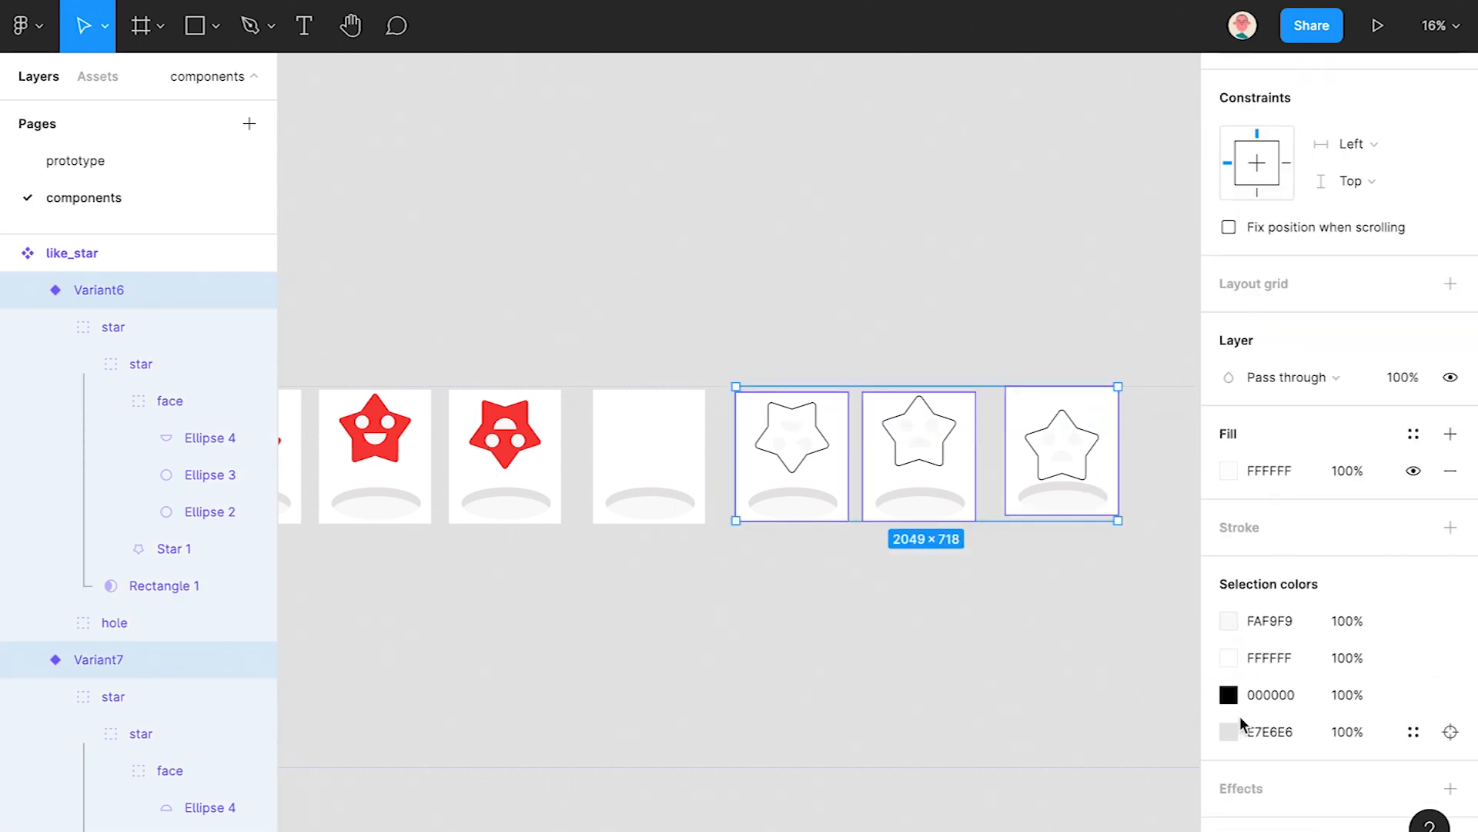
left_click(1229, 732)
left_click_drag(926, 420, 927, 454)
key("ctrl+z")
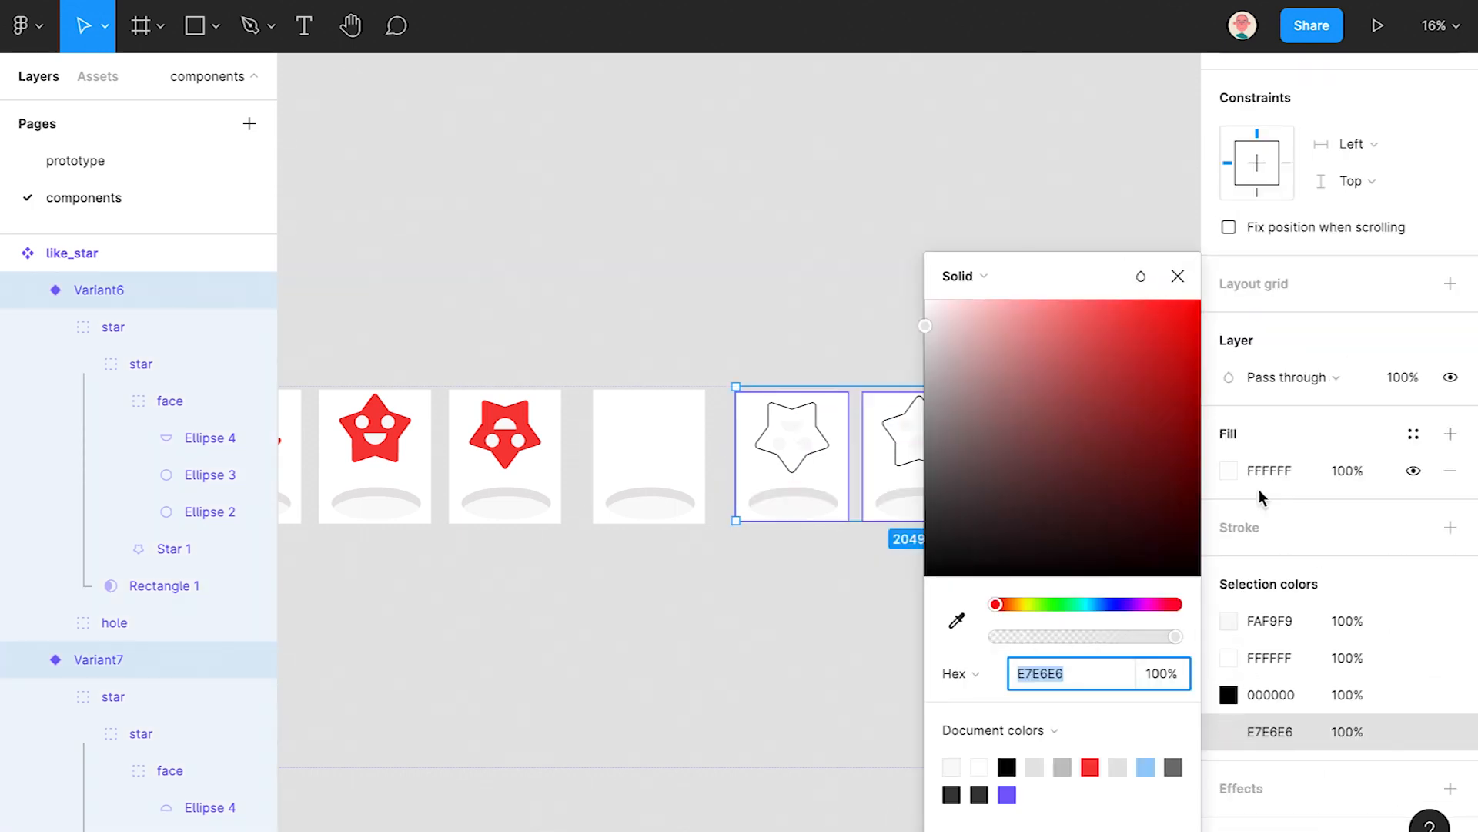
left_click(1282, 620)
left_click(1232, 621)
left_click_drag(934, 385, 933, 393)
key("ctrl+z")
left_click(1179, 277)
left_click(1154, 440)
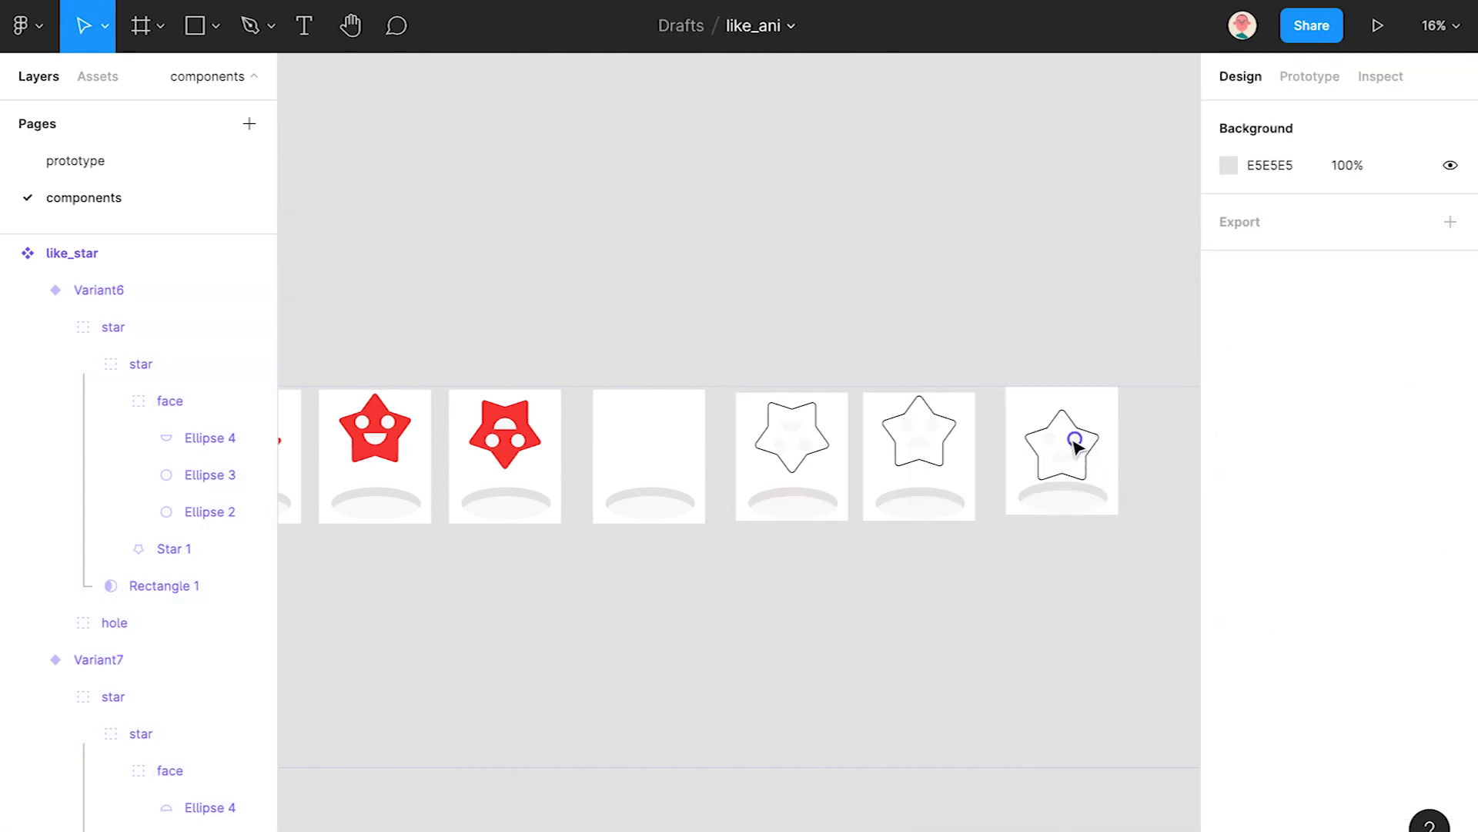
- Set the last star's face group fill to dark grey 686565
left_click(1075, 446, "ctrl")
left_click(124, 501)
left_click(160, 610)
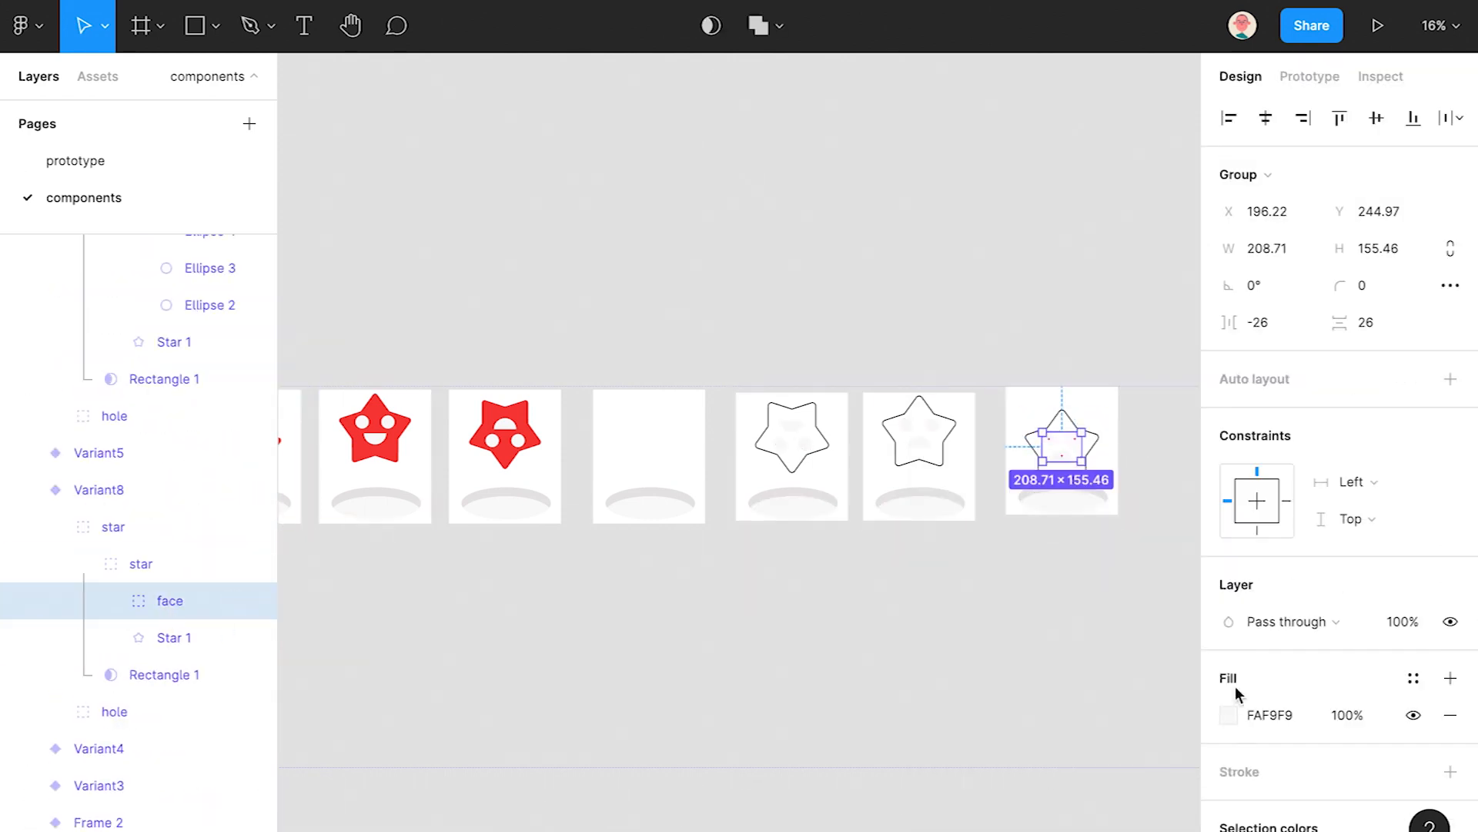
left_click(1230, 715)
left_click_drag(1060, 274, 1307, 286)
left_click(1173, 414)
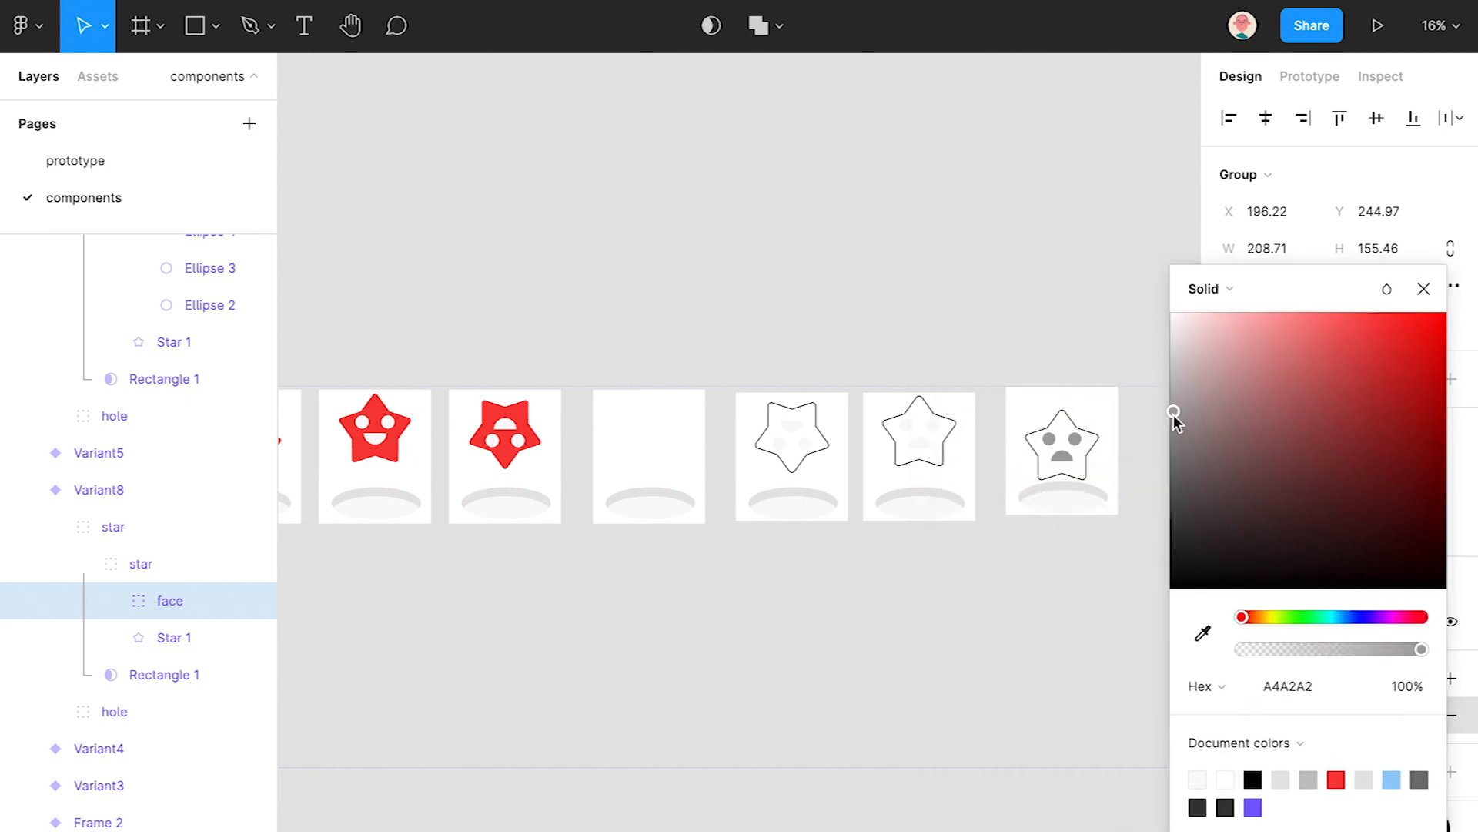
left_click_drag(1176, 427, 1175, 475)
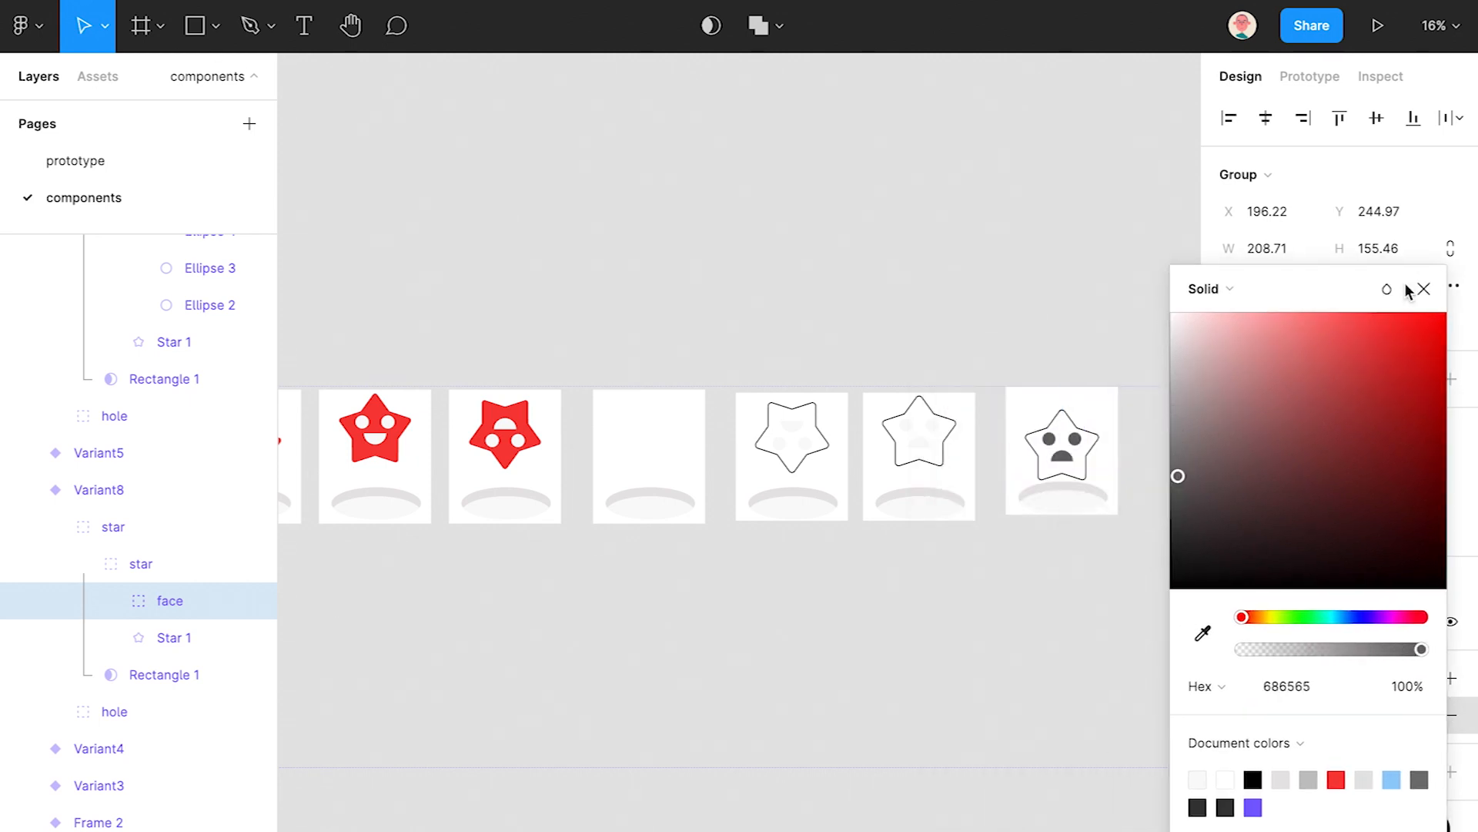
left_click(1423, 288)
- Fill the third star's mouth and eyes with dark grey 656161
scroll(1087, 430, "up", 2)
left_click_drag(1061, 478, 966, 424)
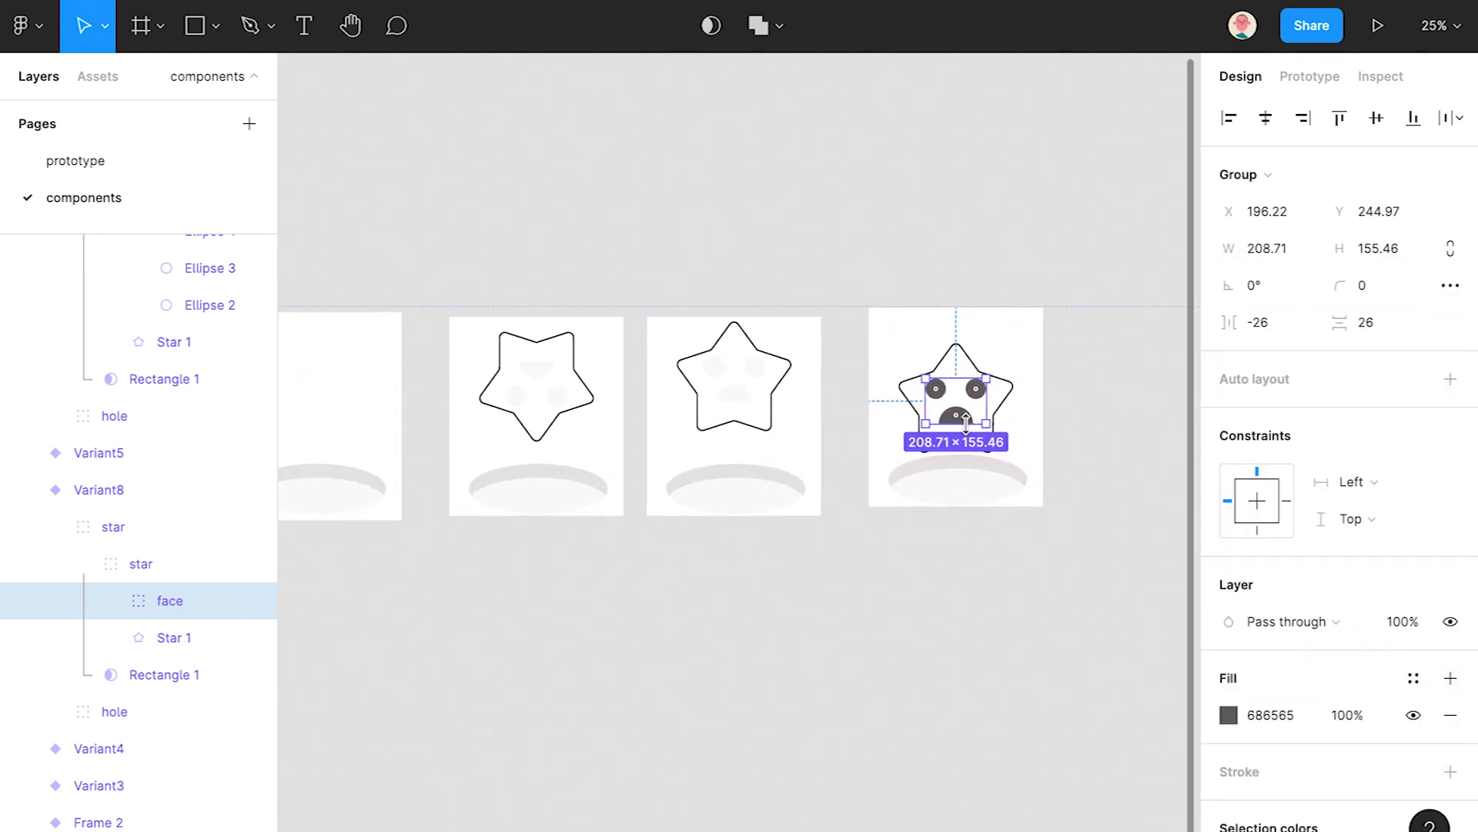
left_click(735, 399, "ctrl")
left_click(219, 376, "shift")
left_click(1228, 620)
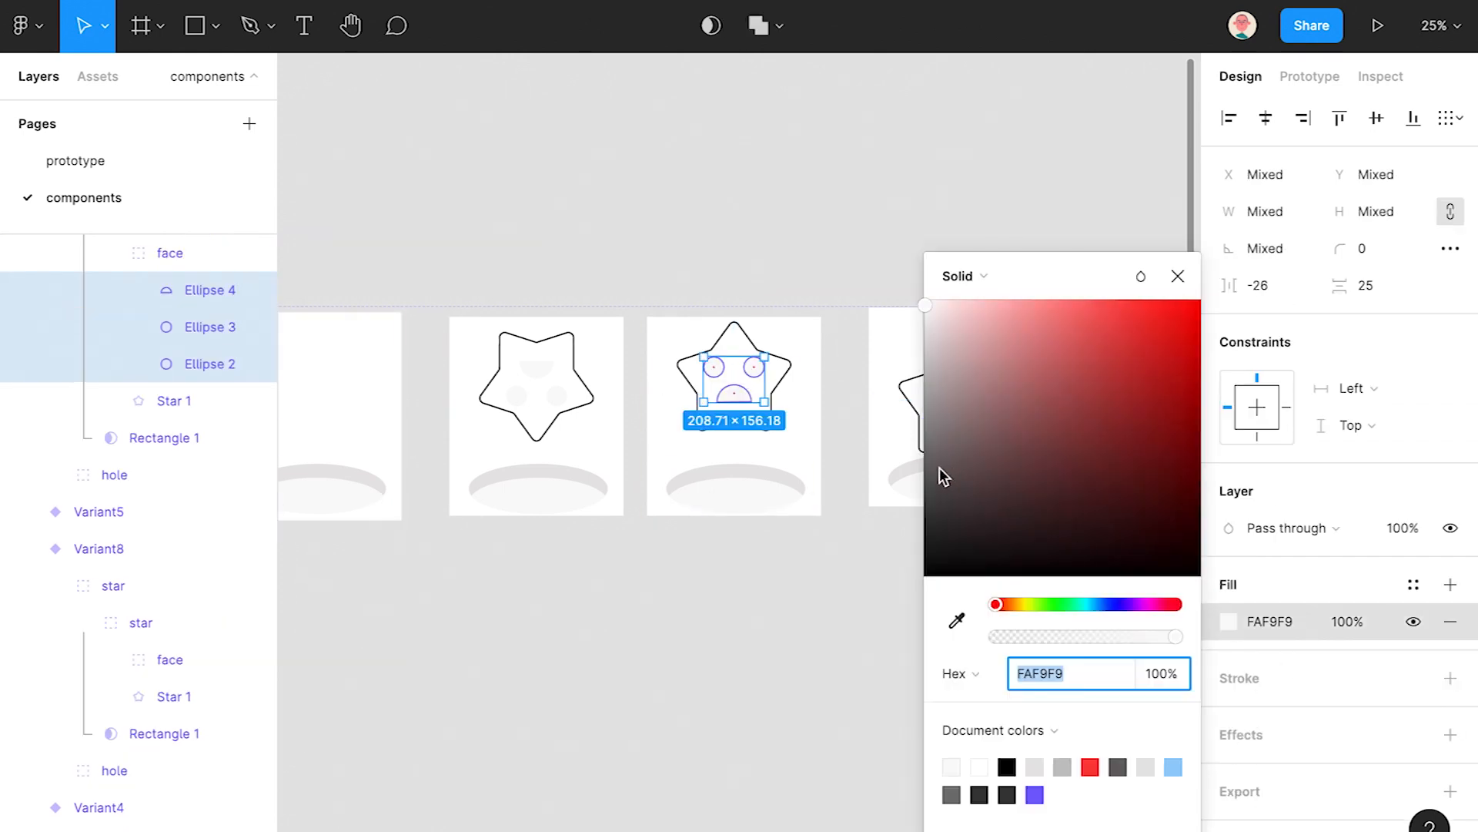
left_click(934, 469)
left_click(1176, 276)
- Compare face colours on the fourth, third and second gray stars, then deselect
left_click(955, 416, "ctrl")
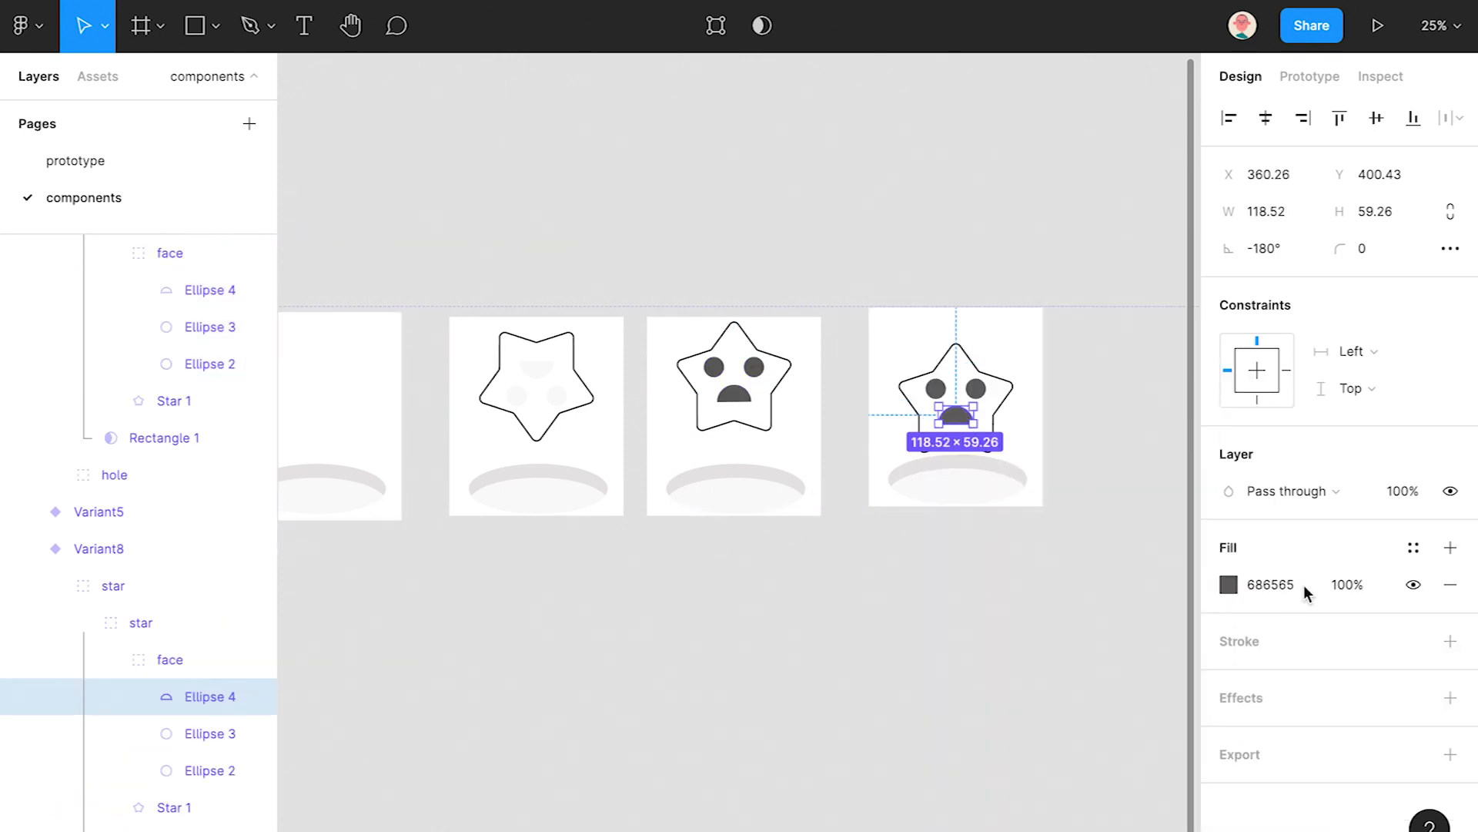
left_click(745, 395, "ctrl")
left_click(227, 364, "shift")
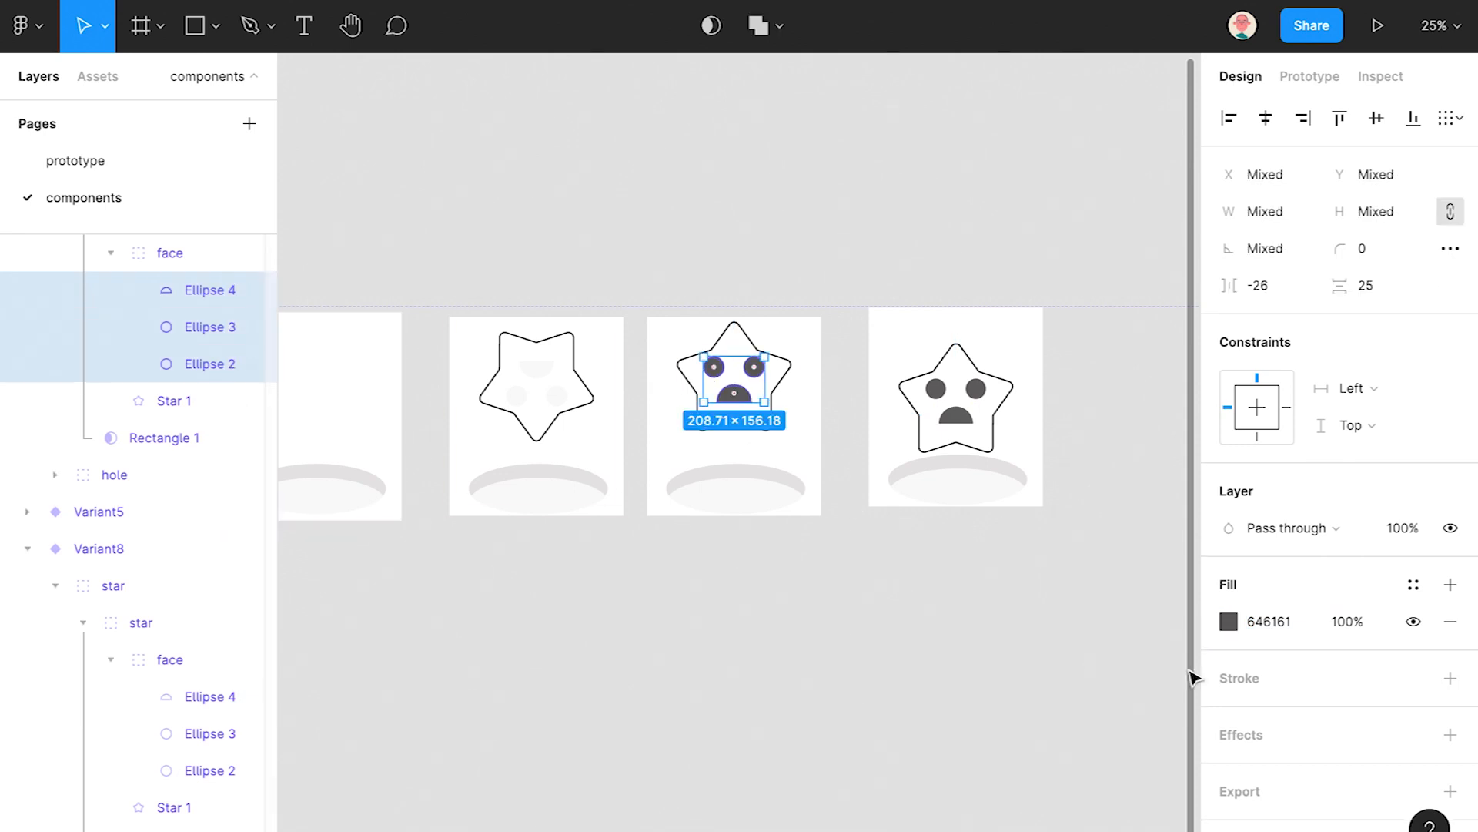
left_click(558, 396, "ctrl")
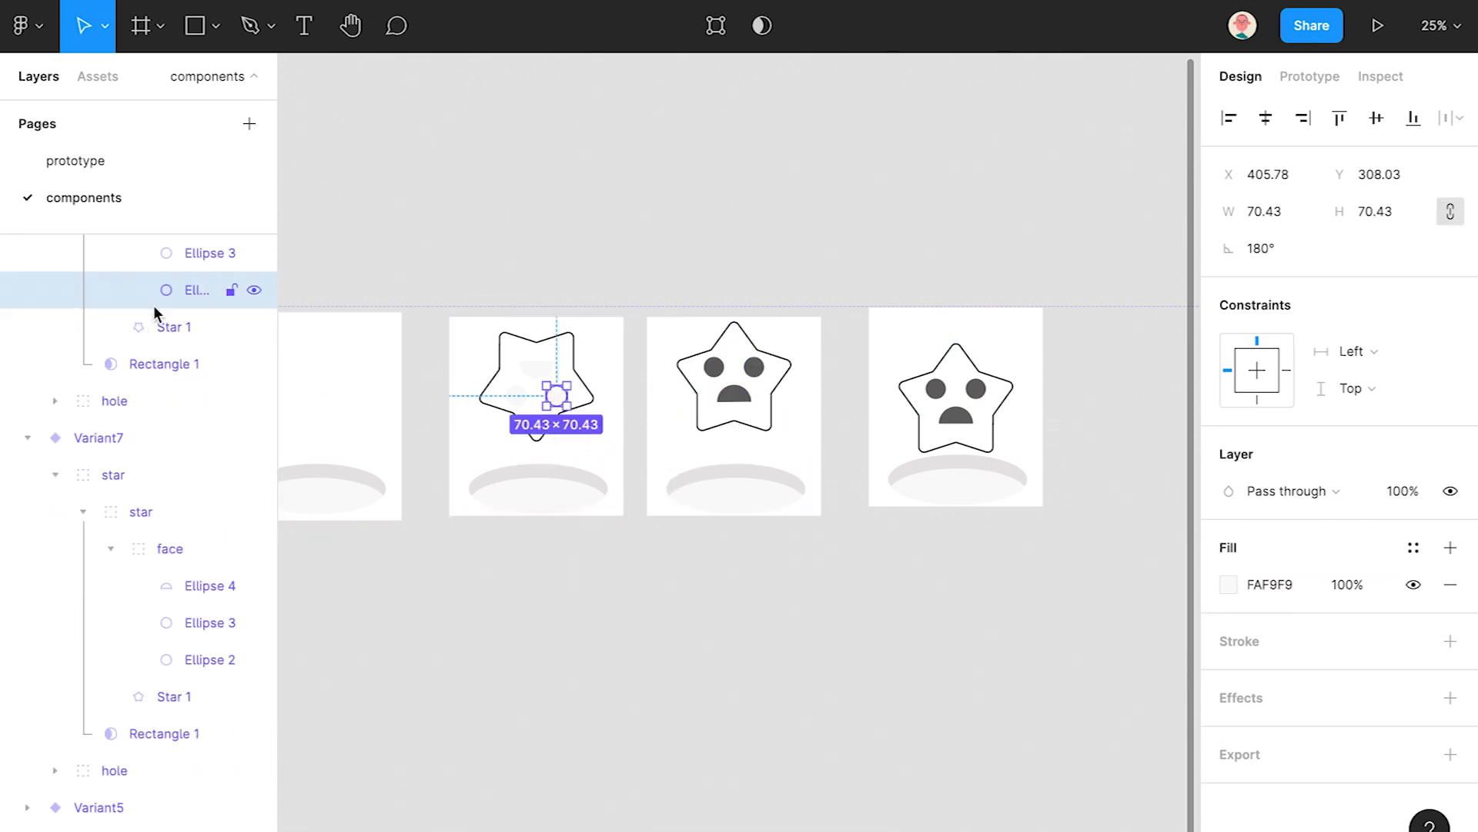
left_click(200, 437, "shift")
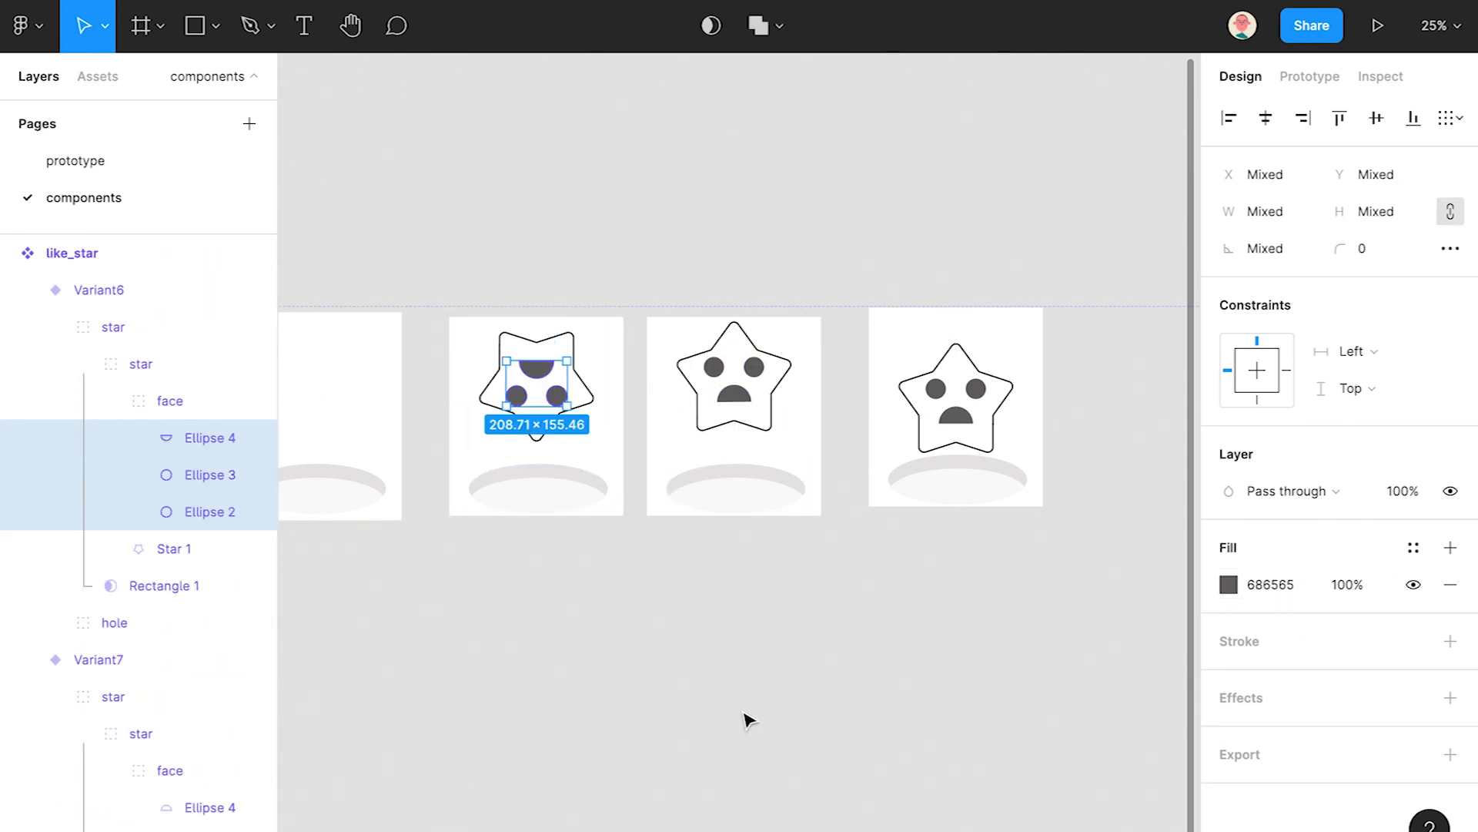
left_click(744, 714)
left_click_drag(677, 589, 868, 617)
scroll(746, 602, "down", 4)
left_click_drag(734, 611, 826, 596)
scroll(776, 620, "down", 2)
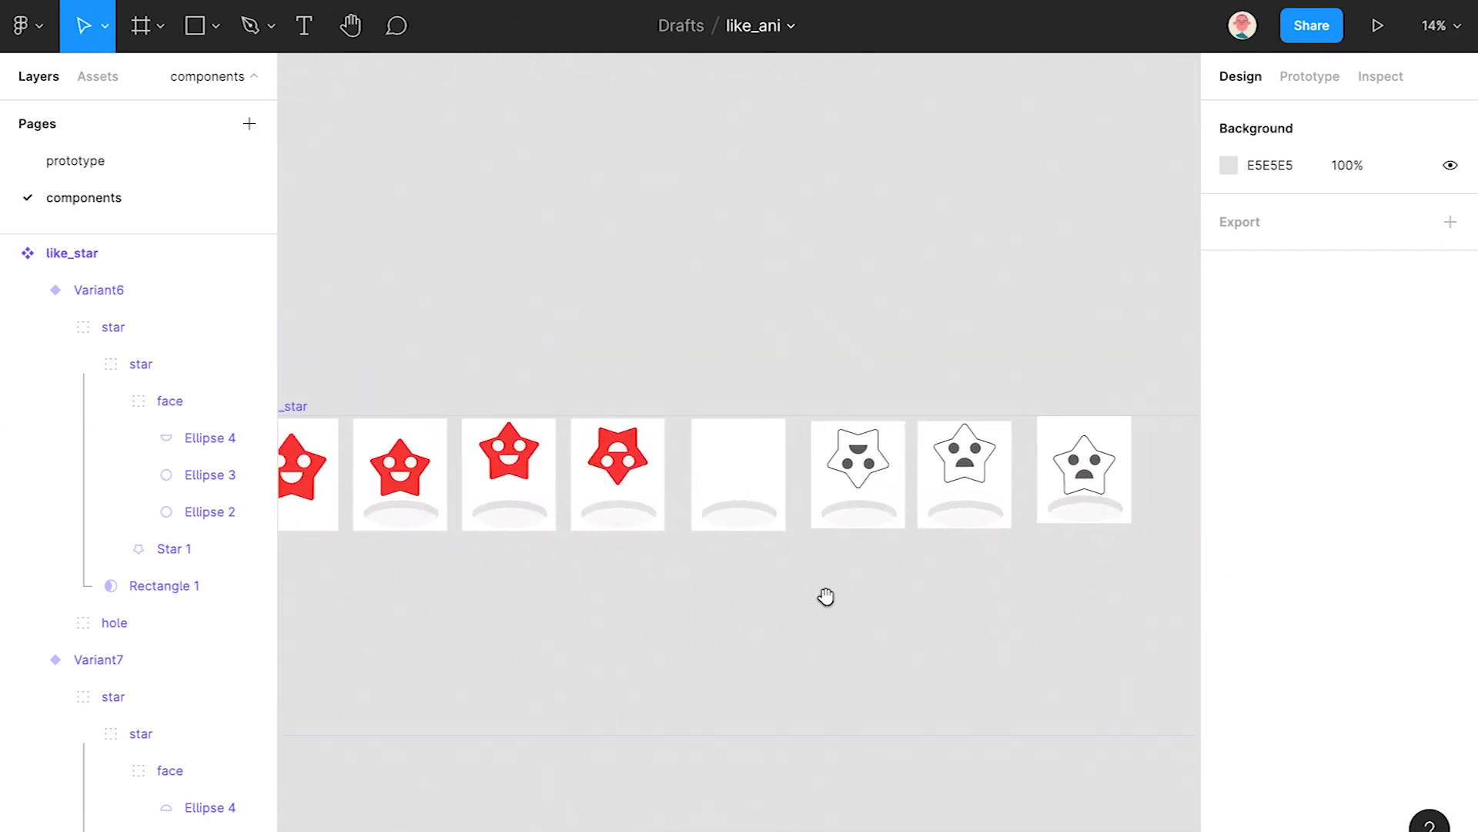
- Select the last star's hole ellipse and cutout and scale them to about two-thirds
scroll(1114, 516, "up", 5)
left_click(1095, 548, "ctrl")
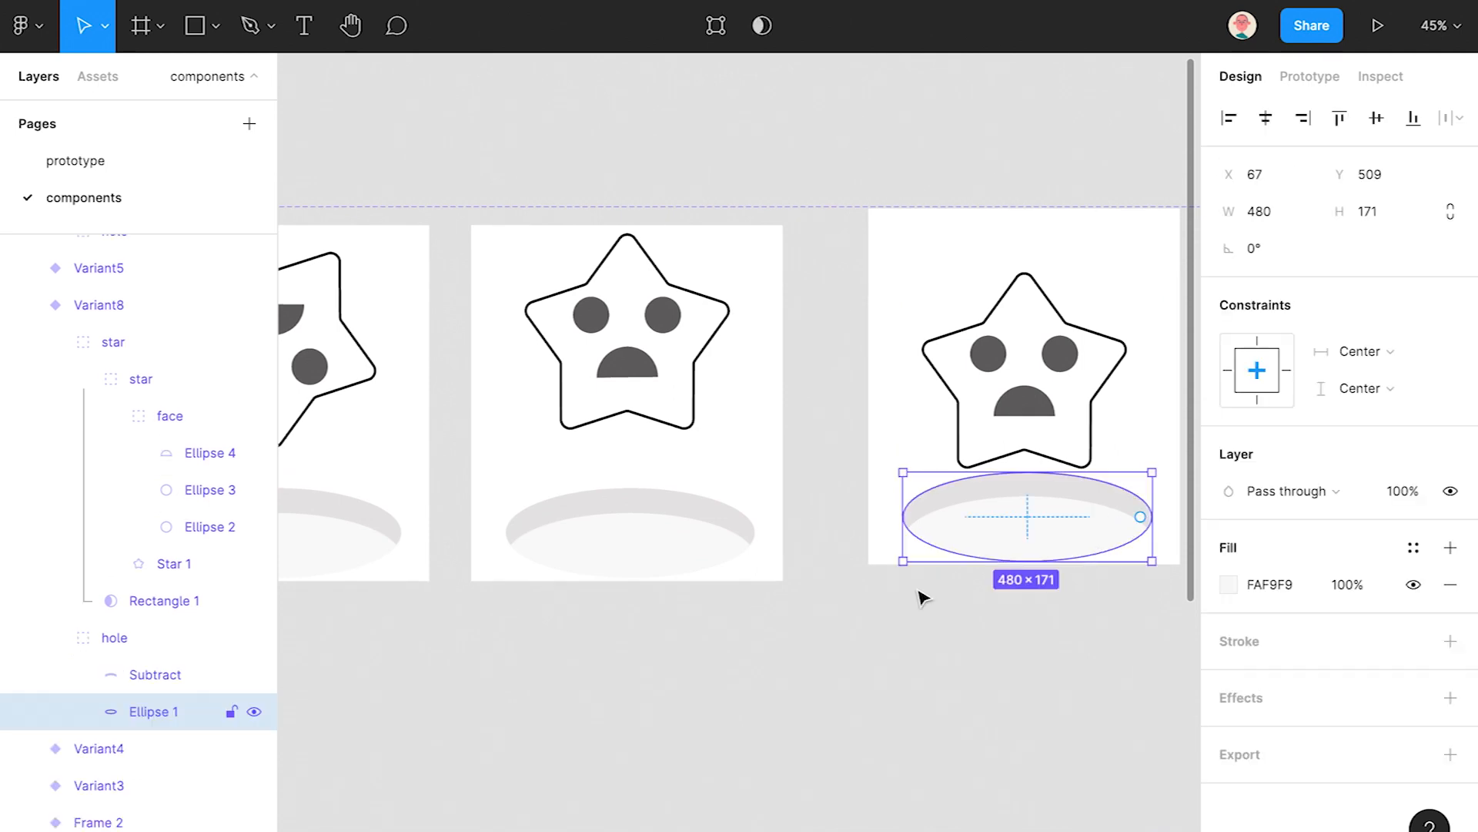
left_click(119, 662, "shift")
scroll(972, 533, "right", 3)
left_click_drag(972, 533, 757, 550)
- Keep shrinking that hole down to a 2.77 × 1 speck, then deselect
scroll(934, 533, "up", 3)
scroll(908, 508, "up", 5)
left_click_drag(724, 566, 858, 505)
scroll(900, 480, "up", 1)
scroll(905, 470, "up", 4)
left_click_drag(910, 456, 762, 531)
scroll(754, 533, "up", 10)
left_click_drag(1061, 433, 936, 482)
scroll(888, 566, "down", 15)
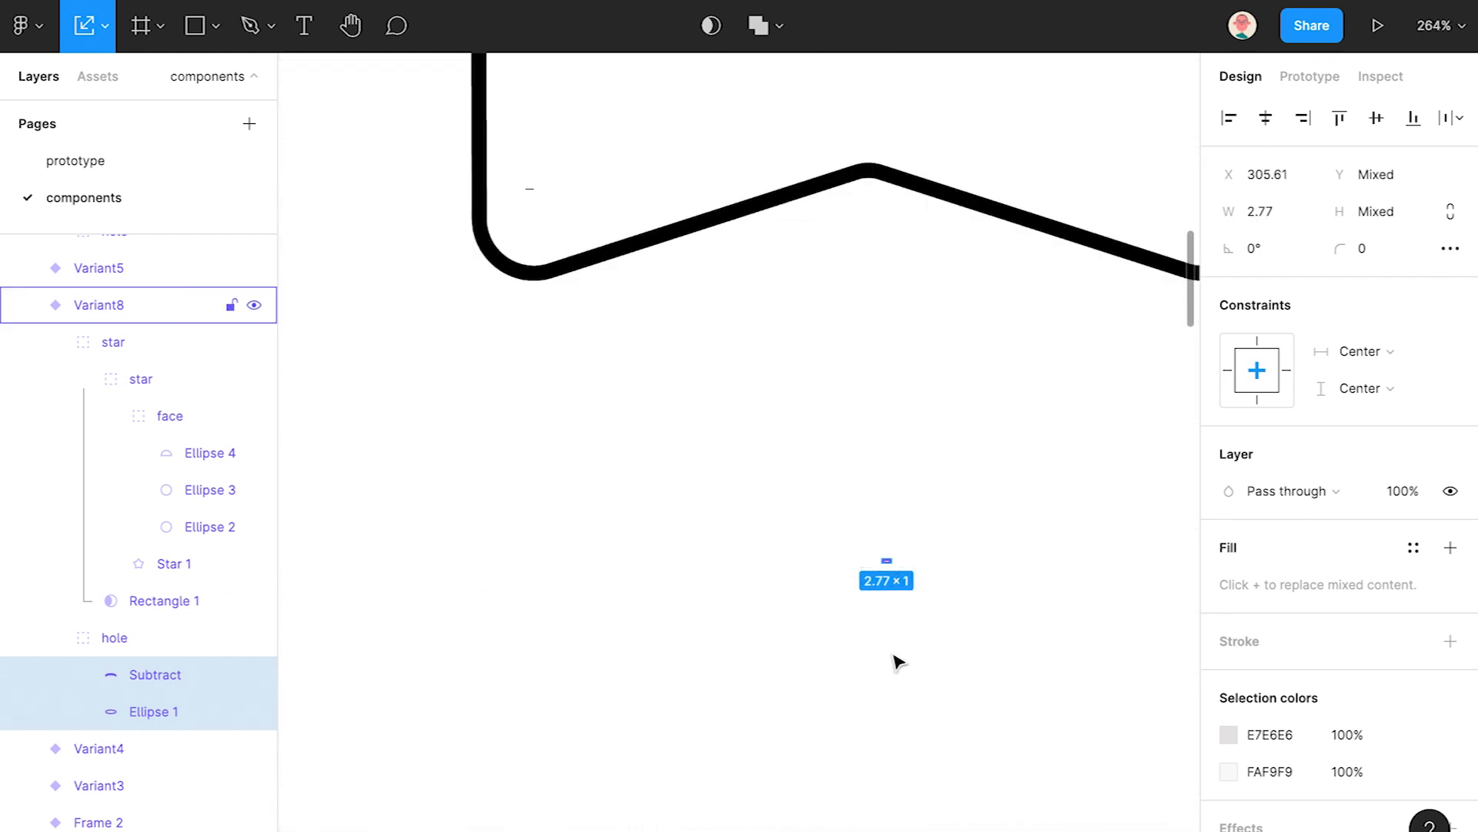
left_click(890, 722)
scroll(887, 689, "down", 2)
- Select the whole hole group under the Variant8 star, undoing a trial resize
left_click_drag(772, 657, 1071, 518)
left_click_drag(926, 478, 956, 503)
left_click(955, 564)
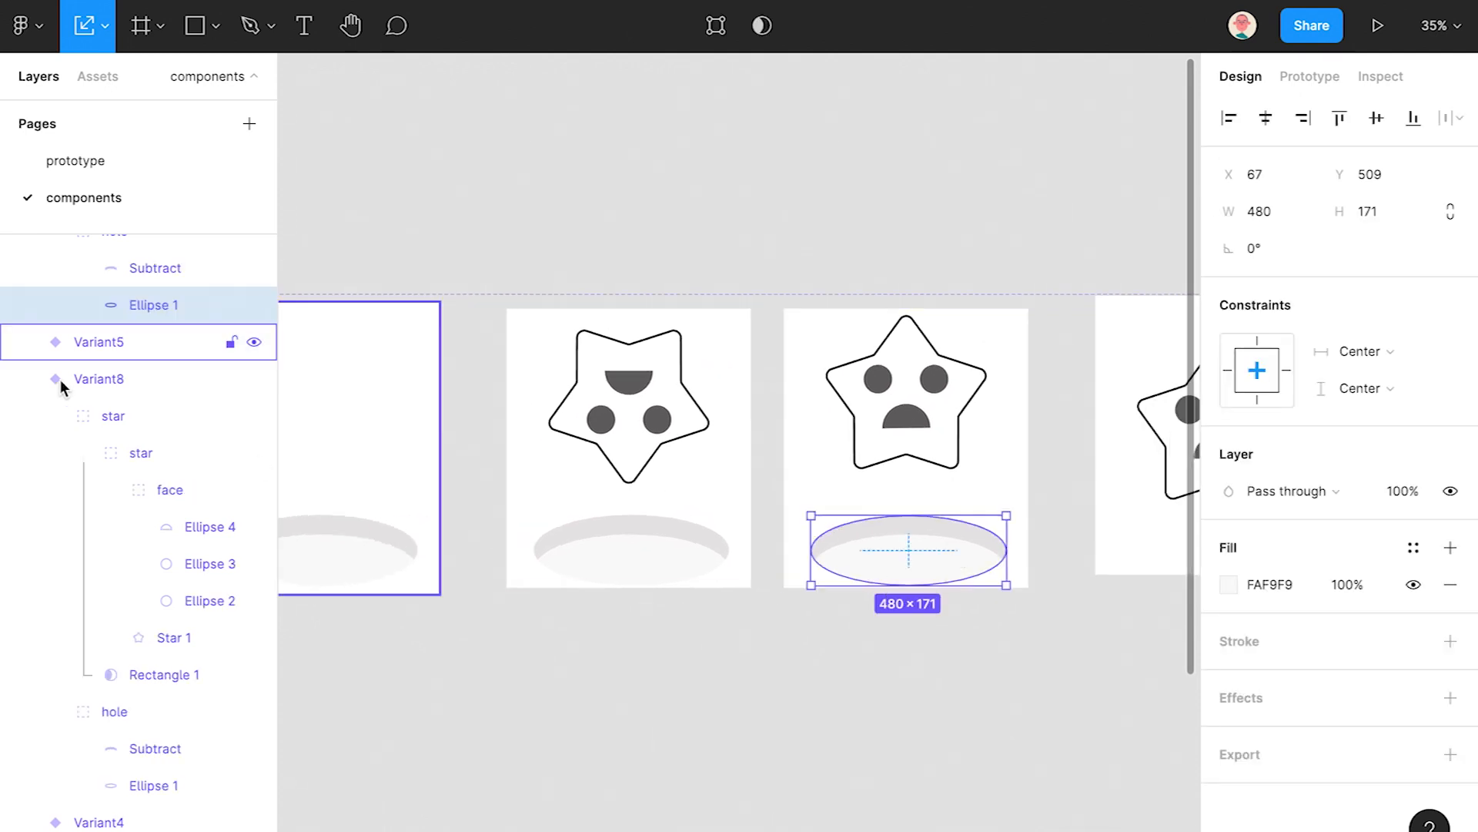
left_click(60, 380)
scroll(122, 316, "up", 2)
left_click(130, 341)
left_click(51, 302)
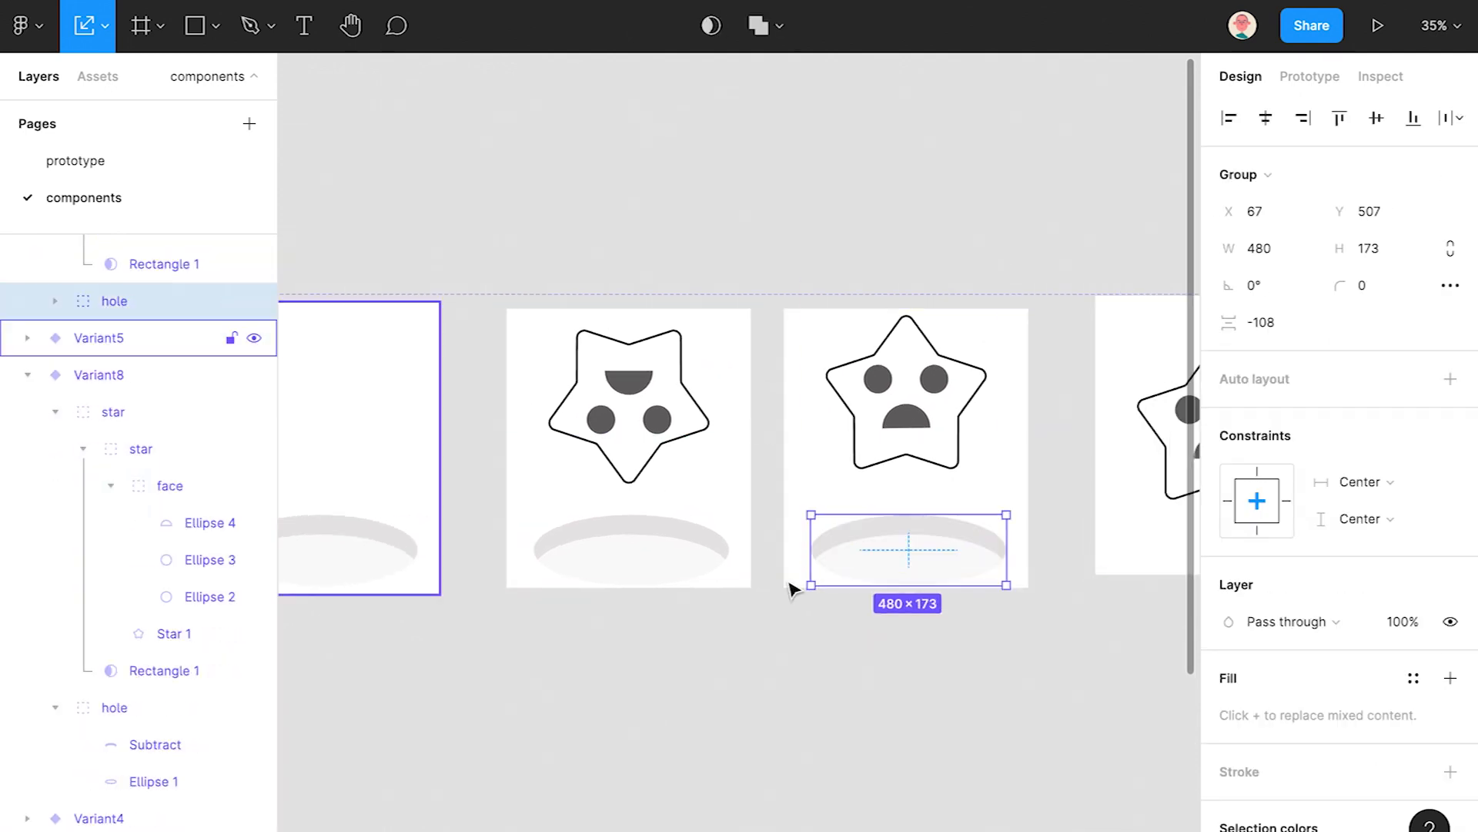
left_click_drag(1005, 517, 926, 538)
scroll(926, 538, "up", 5)
key("ctrl+z")
- Shrink that hole group step by step to a near-invisible 0.56 × 0.2
left_click_drag(1180, 478, 752, 529)
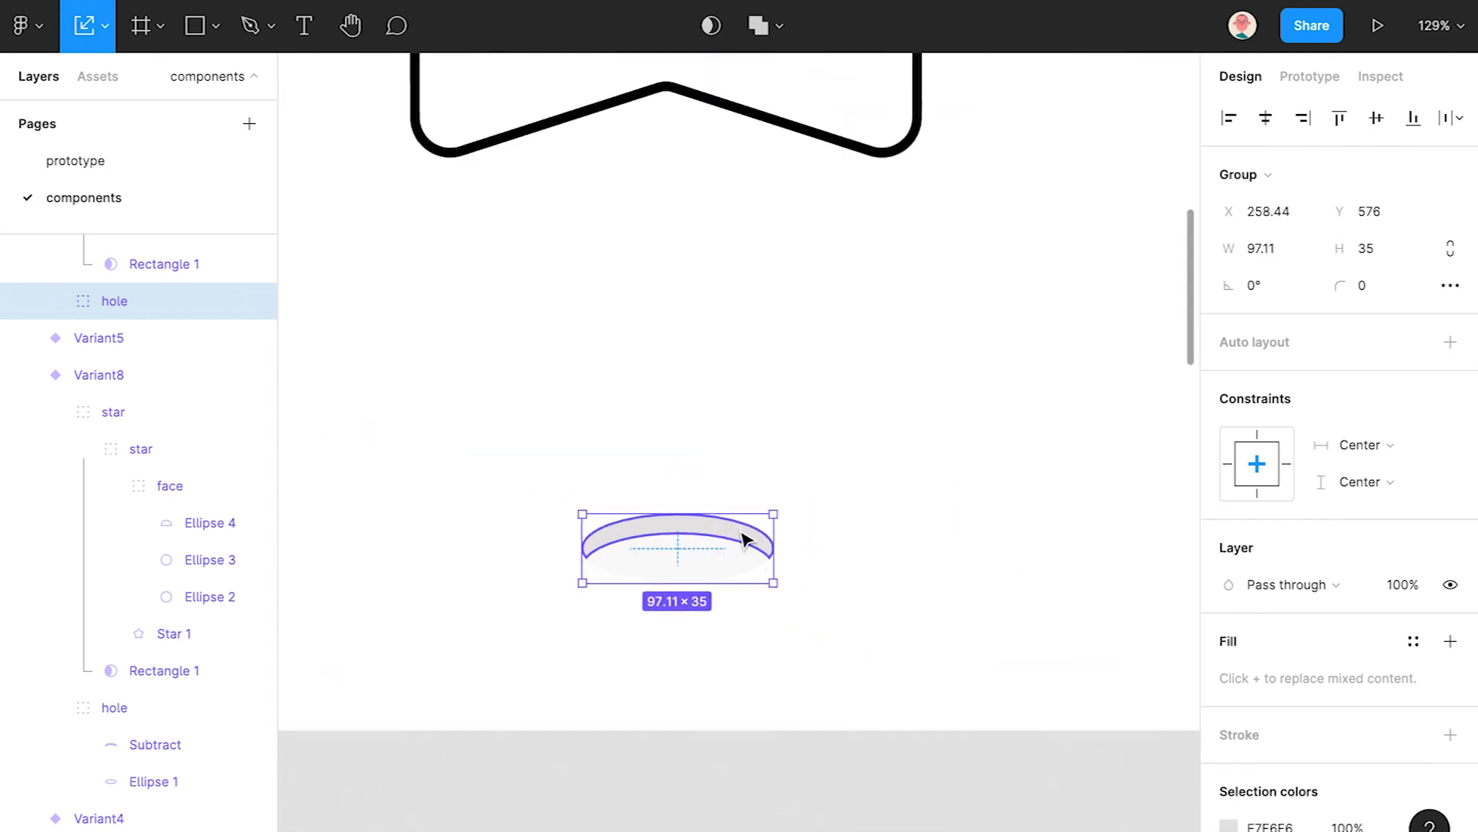
scroll(752, 528, "up", 5)
left_click_drag(948, 355, 805, 441)
key("ctrl+z")
scroll(808, 440, "up", 10)
scroll(809, 441, "up", 8)
left_click_drag(1099, 277, 640, 509)
left_click_drag(611, 509, 915, 473)
left_click_drag(946, 406, 777, 492)
scroll(728, 501, "up", 10)
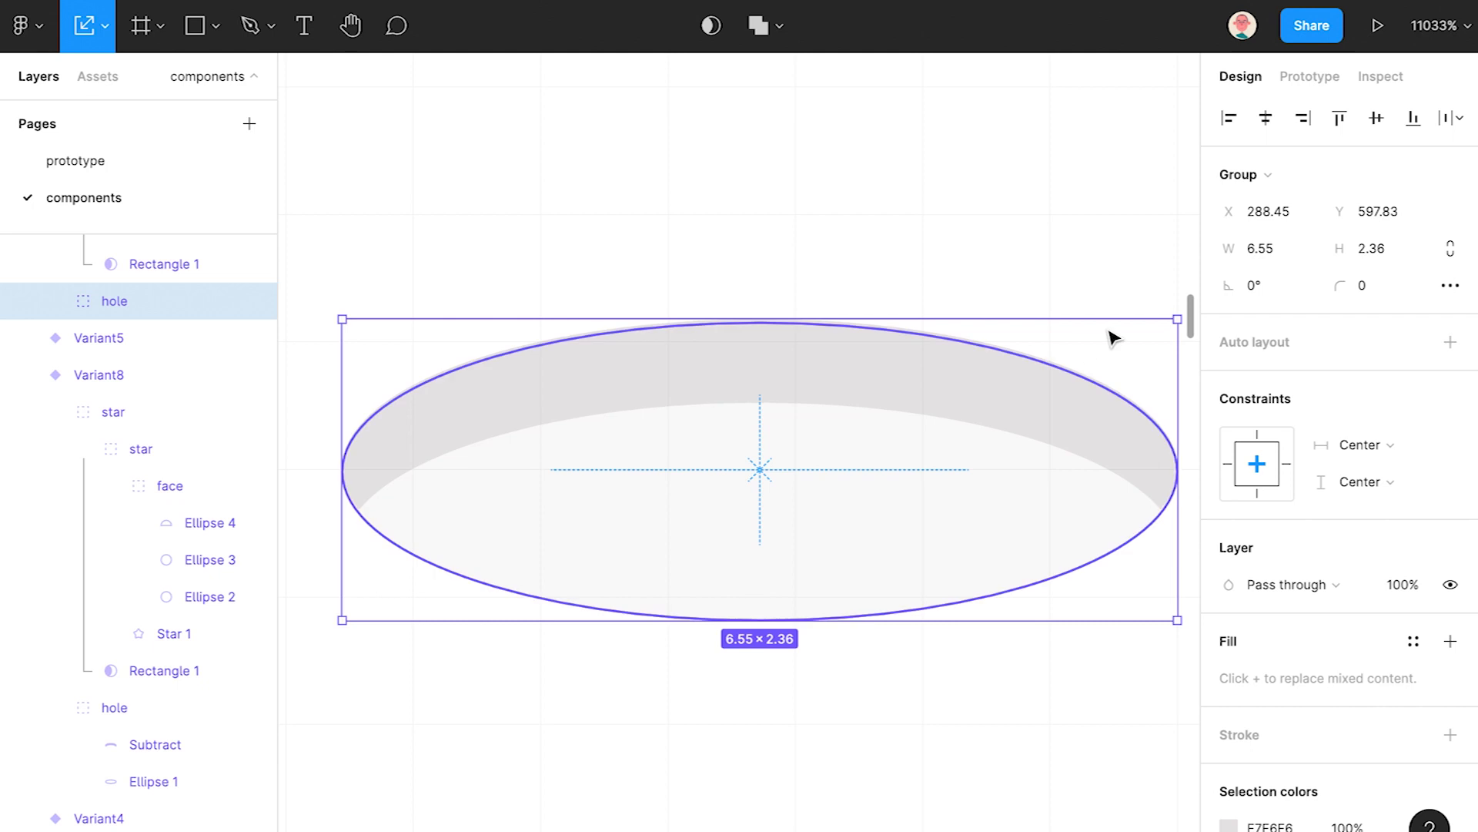
left_click_drag(1084, 354, 817, 453)
- Deselect, check a star outline, and bring the variant row back into view
scroll(821, 477, "down", 15)
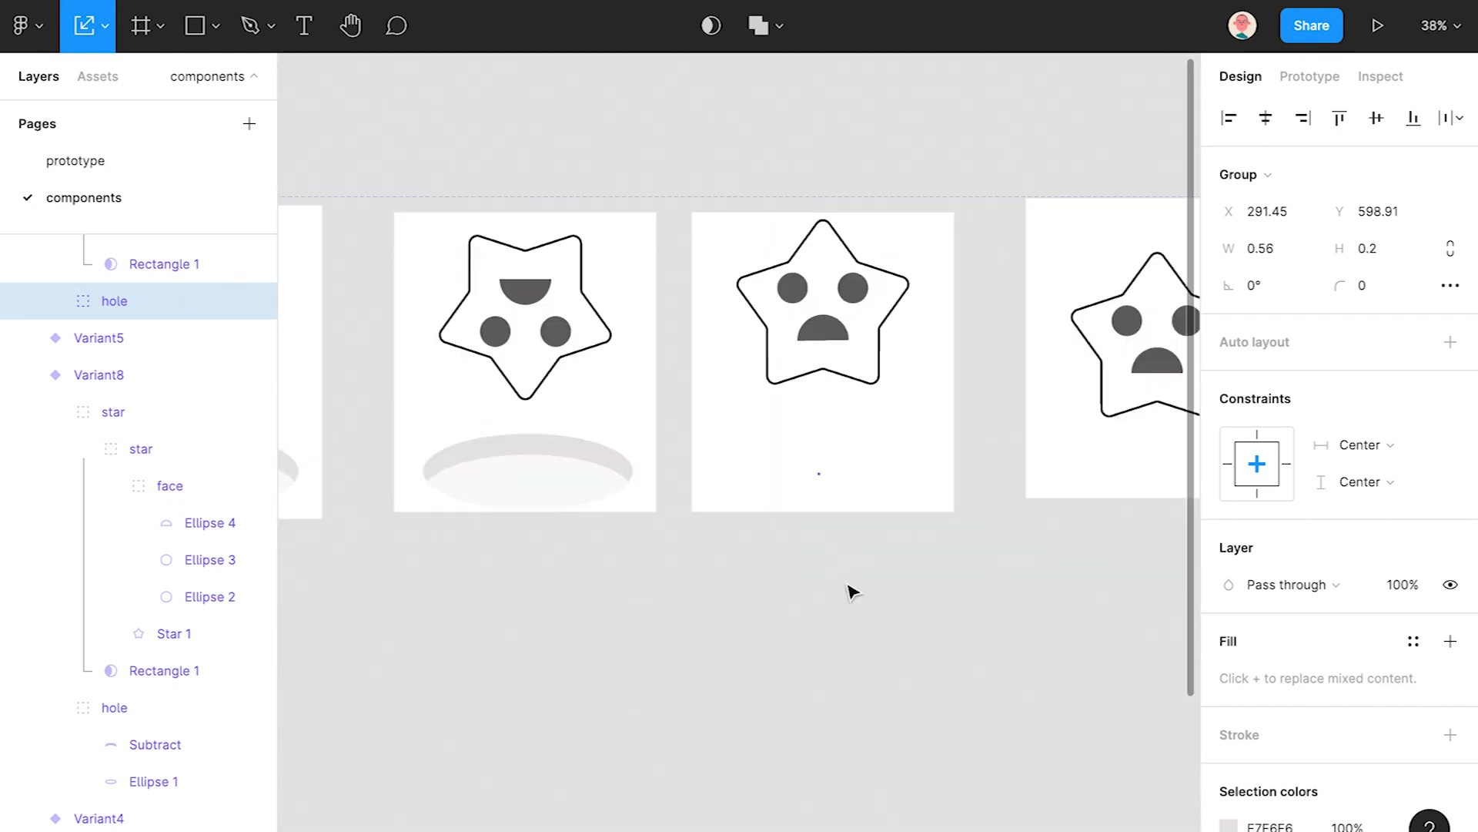
left_click(850, 588)
scroll(849, 588, "down", 4)
left_click(838, 474, "ctrl")
left_click(958, 692)
scroll(936, 685, "down", 2)
left_click_drag(886, 682, 972, 595)
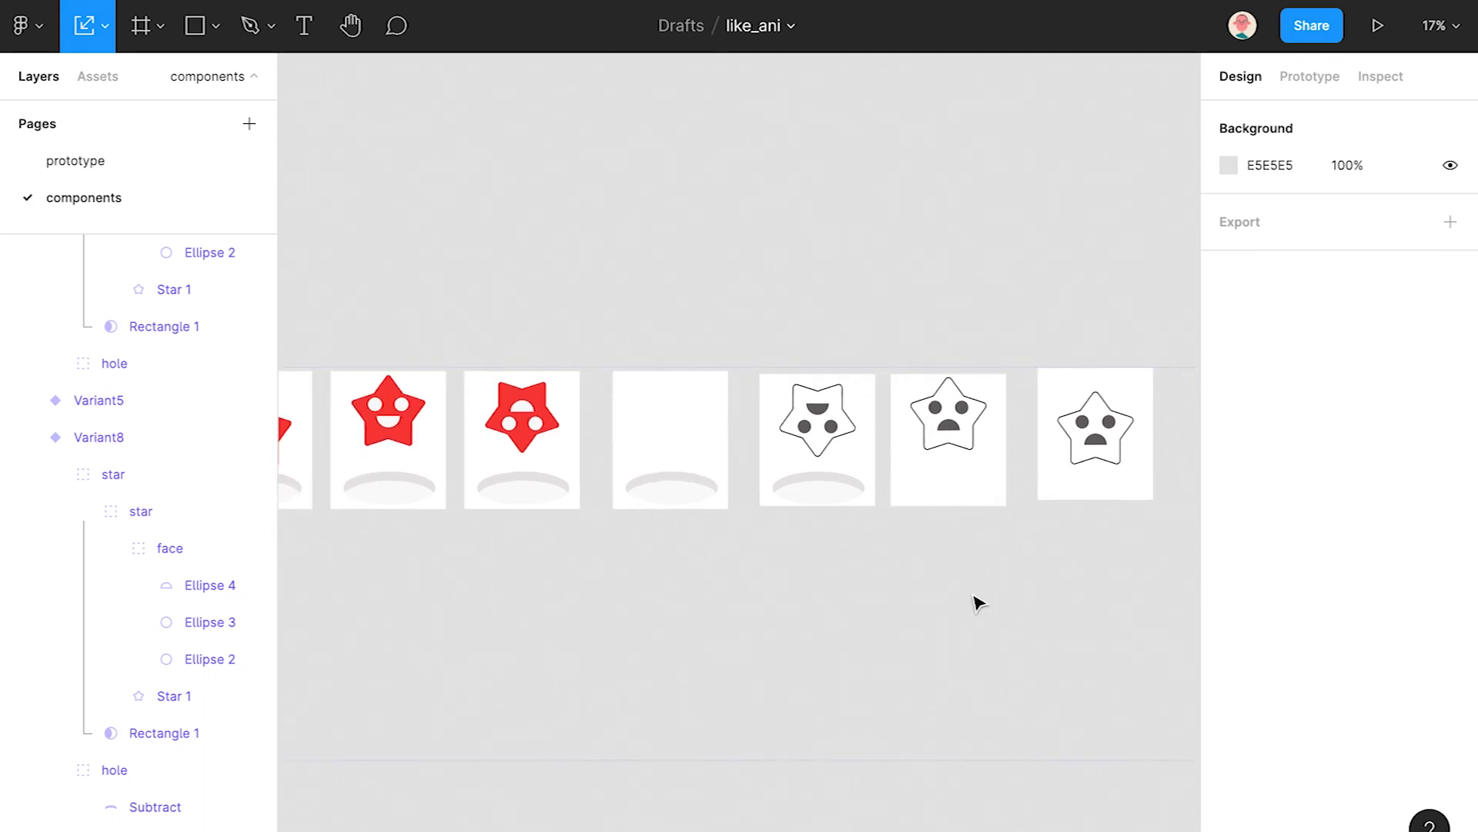
- Set the stroke weight of the three outlined gray stars to 6
left_click(853, 449, "ctrl")
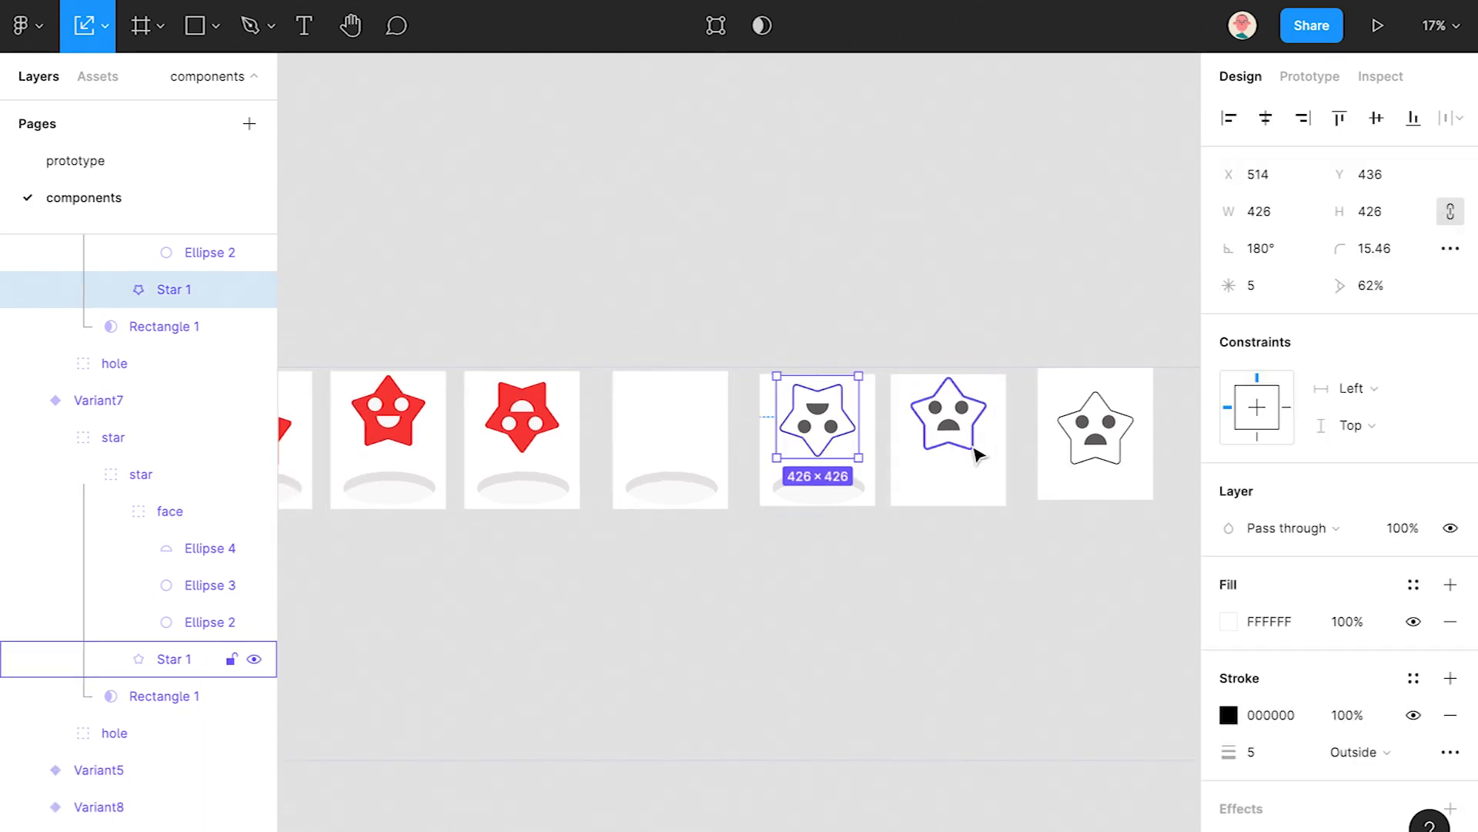
left_click(978, 452, "ctrl+shift")
left_click(1120, 469, "ctrl+shift")
key("Return")
left_click(959, 633)
- Collapse the Variant6–8 layers and marquee-select all eight star variants
scroll(954, 618, "down", 3)
left_click_drag(945, 614, 981, 496)
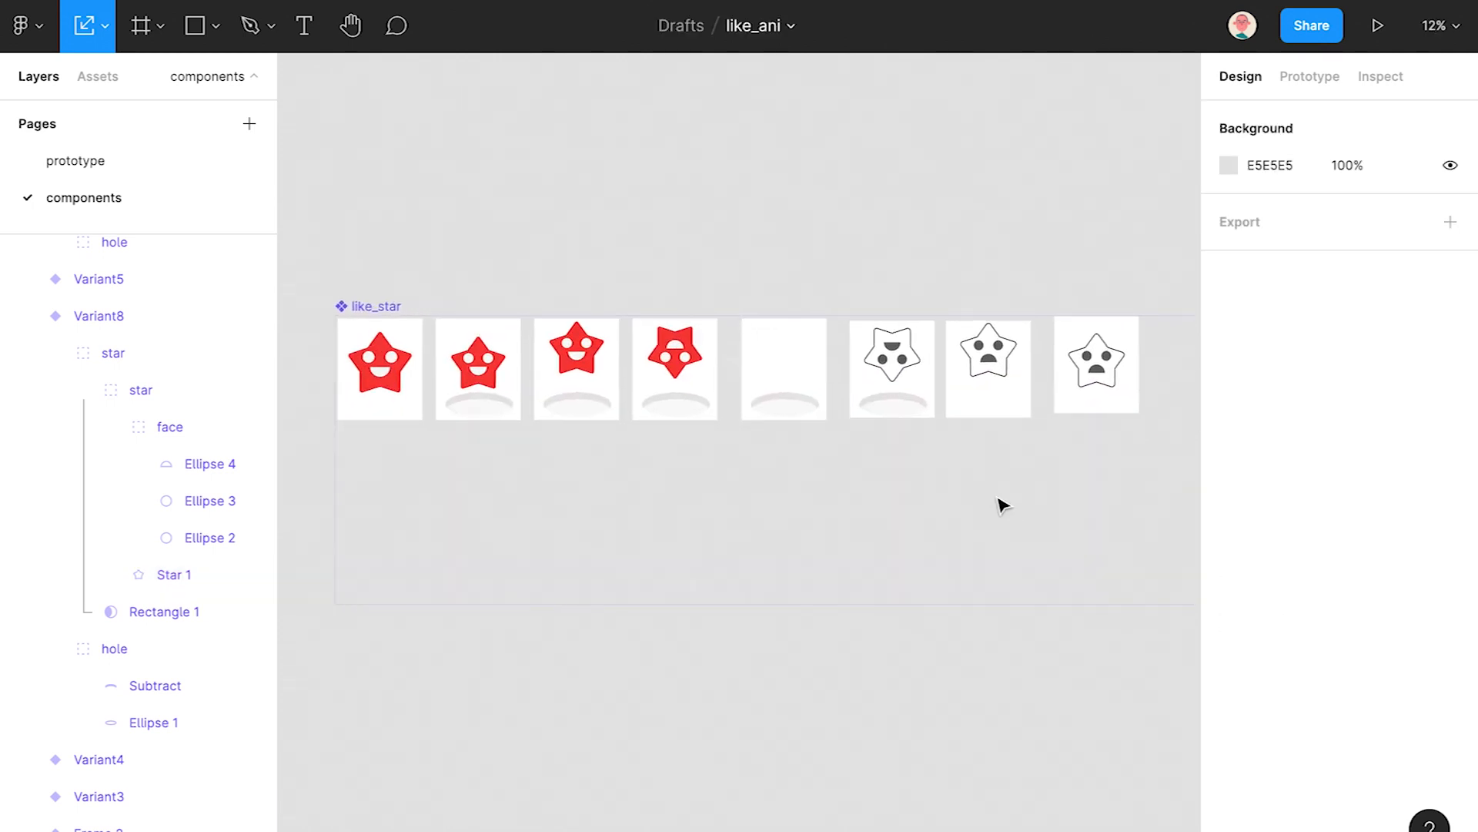
left_click(28, 316)
left_click(28, 305)
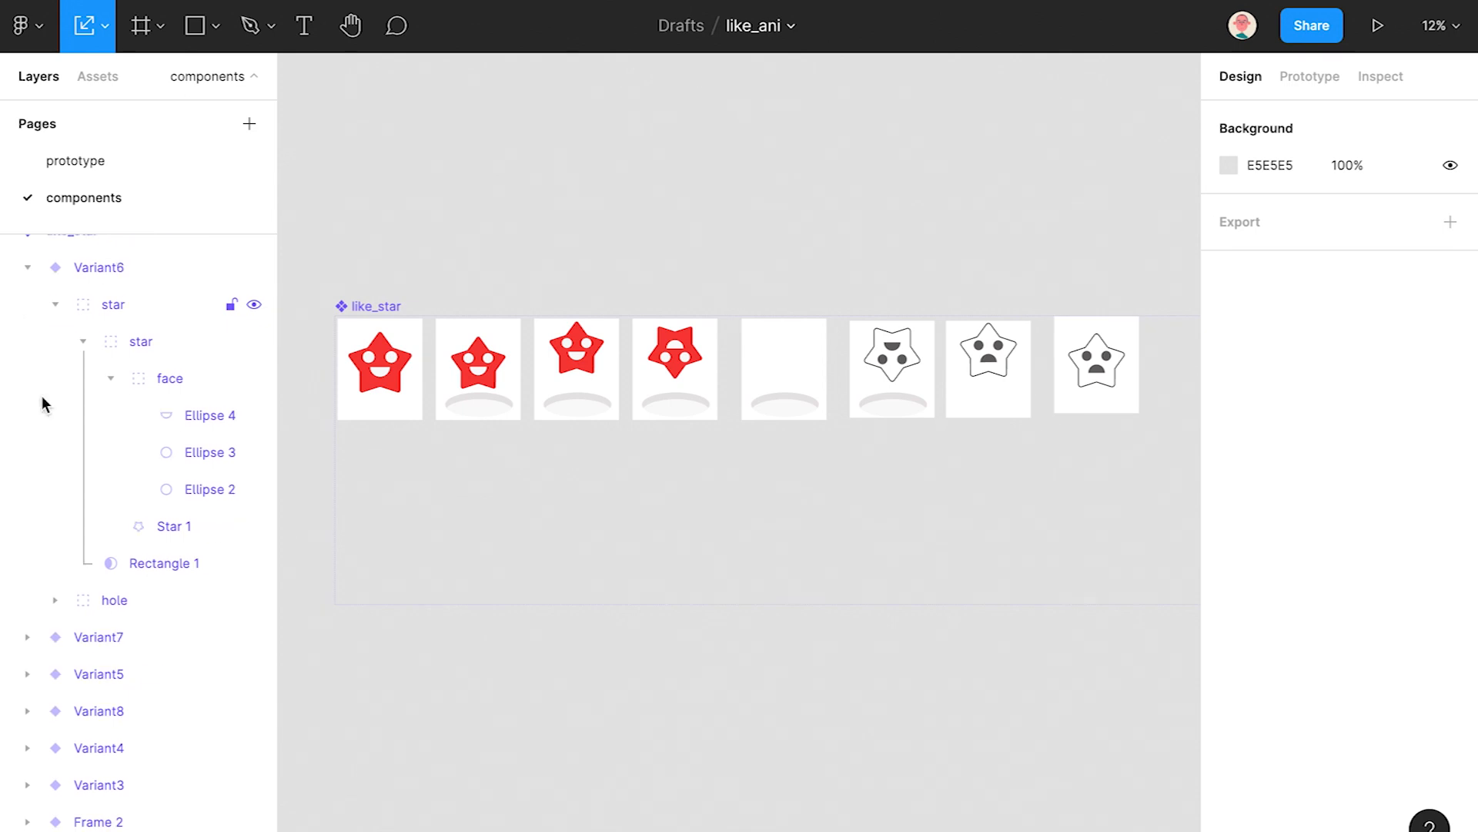
scroll(42, 397, "up", 1)
left_click(27, 292)
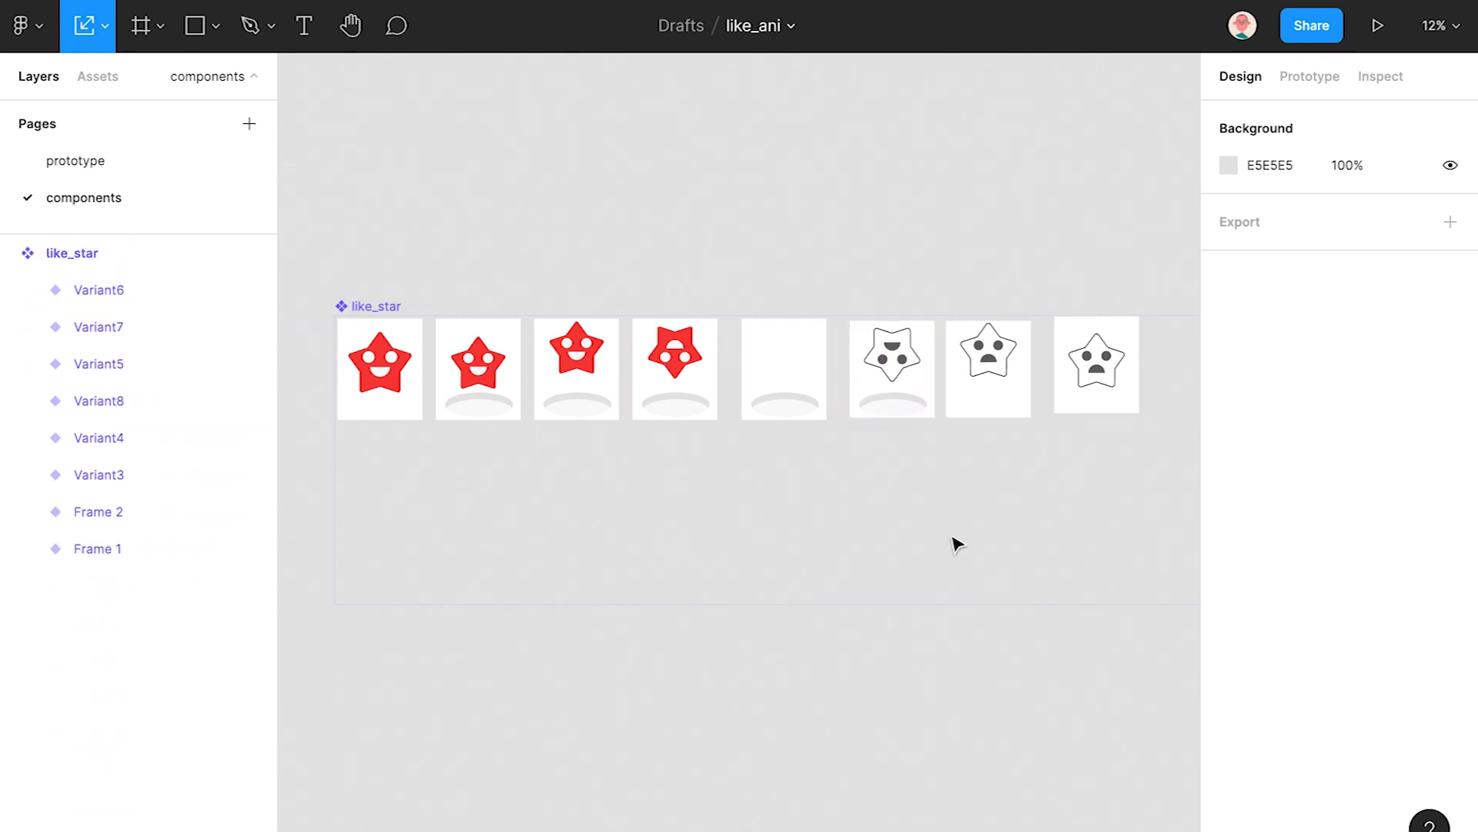
left_click_drag(813, 385, 423, 422)
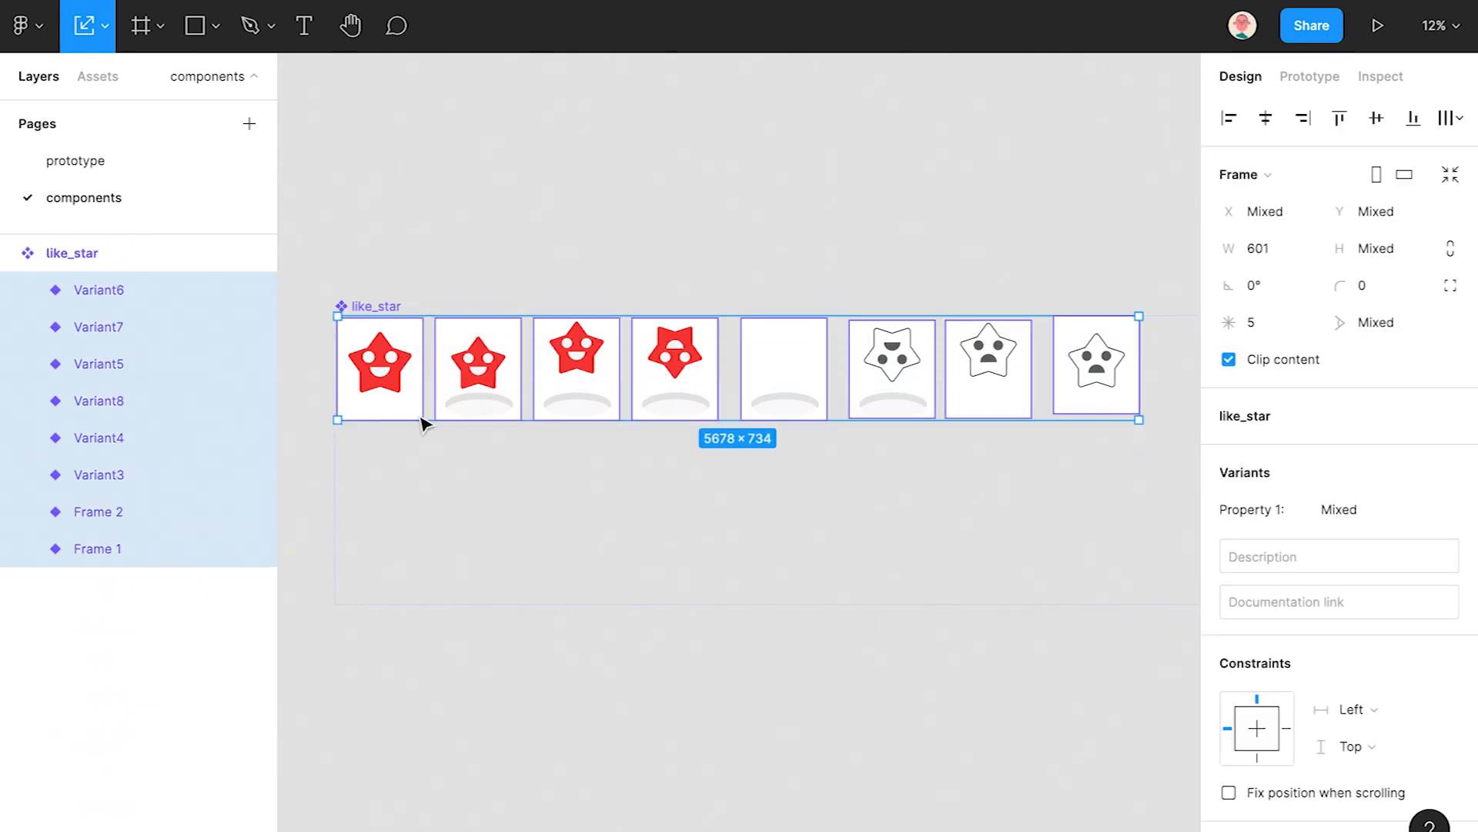
right_click(121, 373)
- Rename the eight selected variants ani_1 to ani_8 with the Rename It plugin
mouse_move(238, 650)
mouse_move(389, 610)
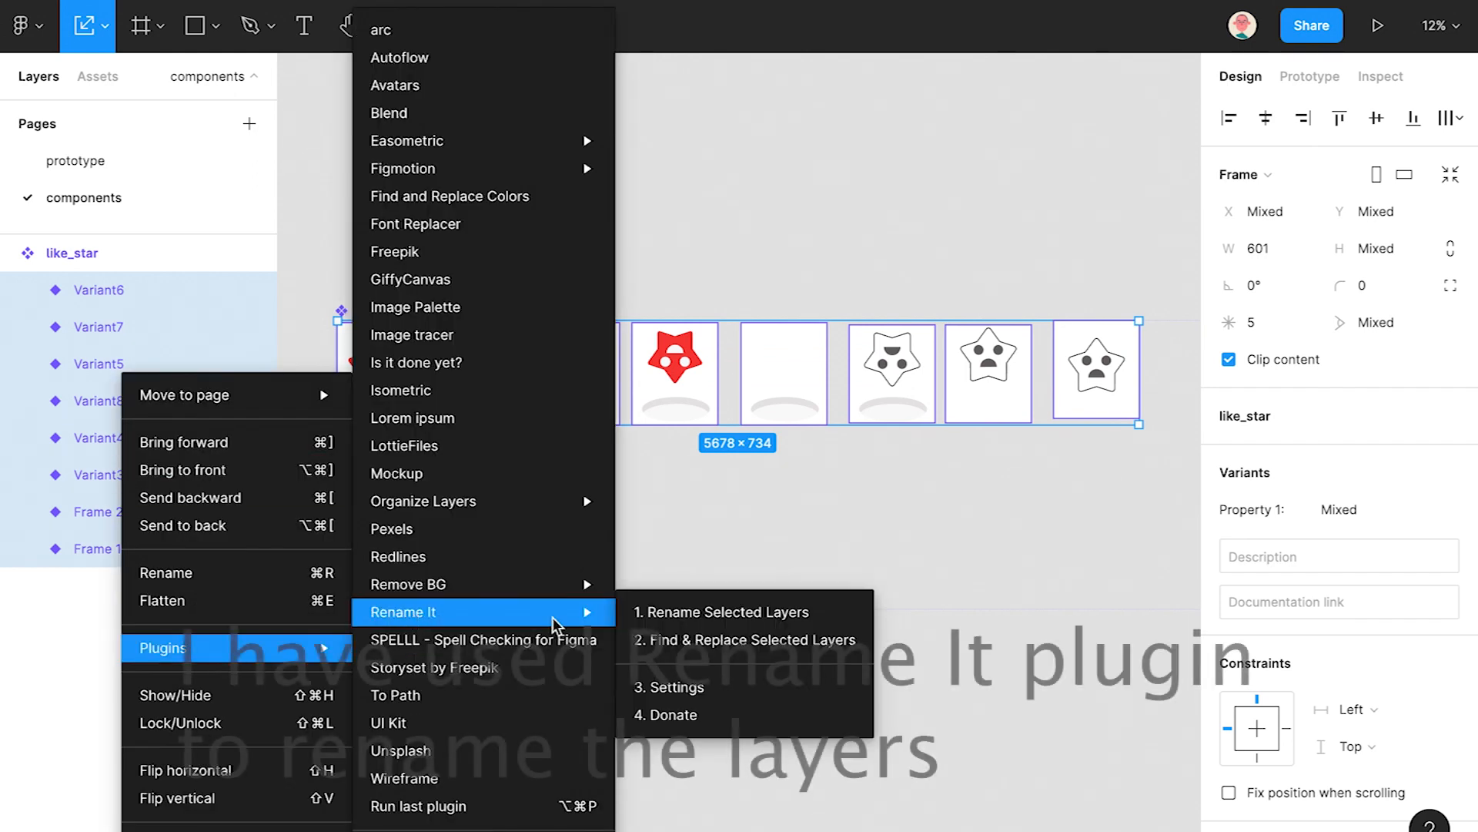
left_click(689, 616)
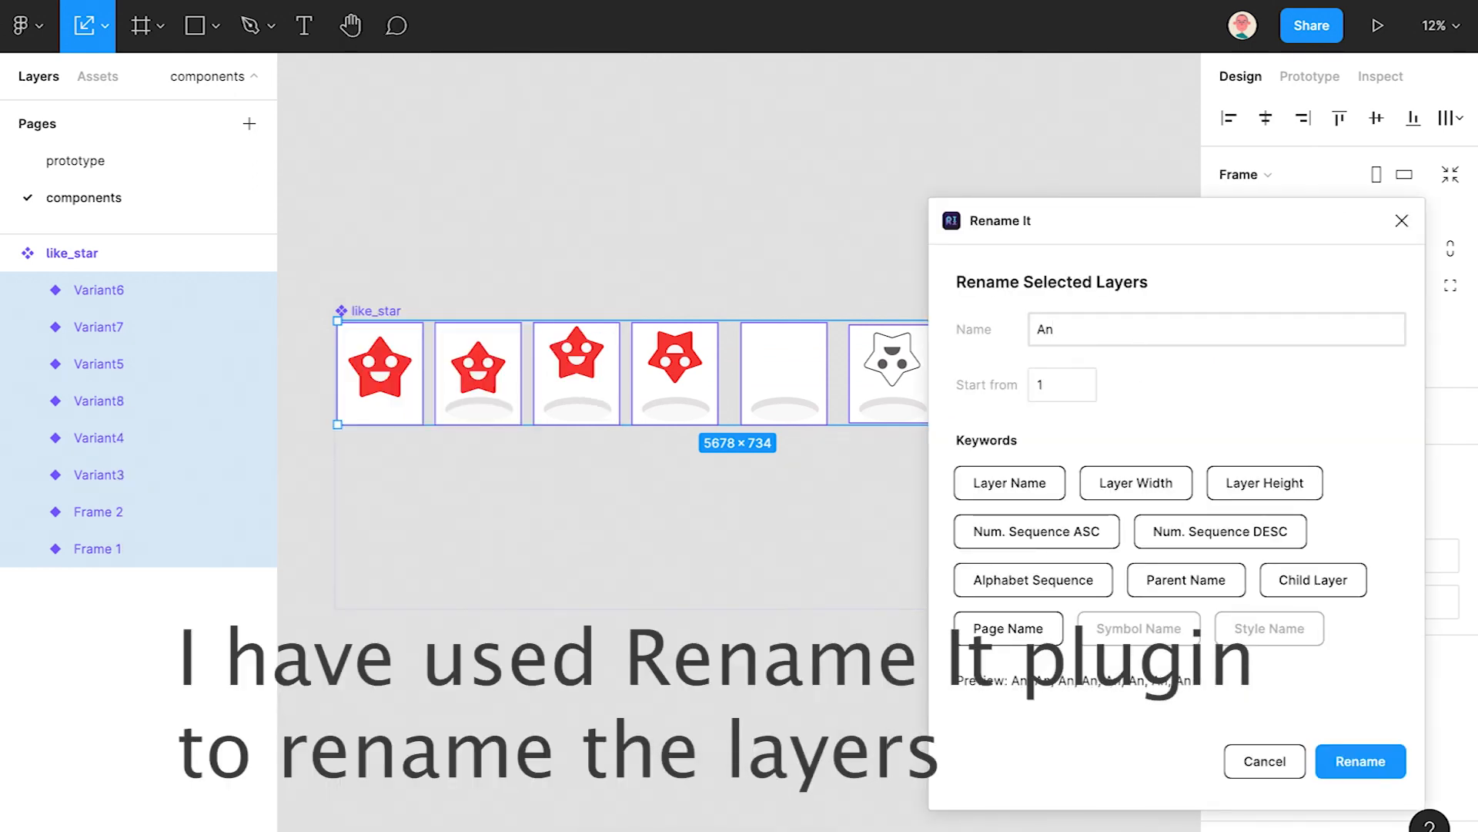
type("ani")
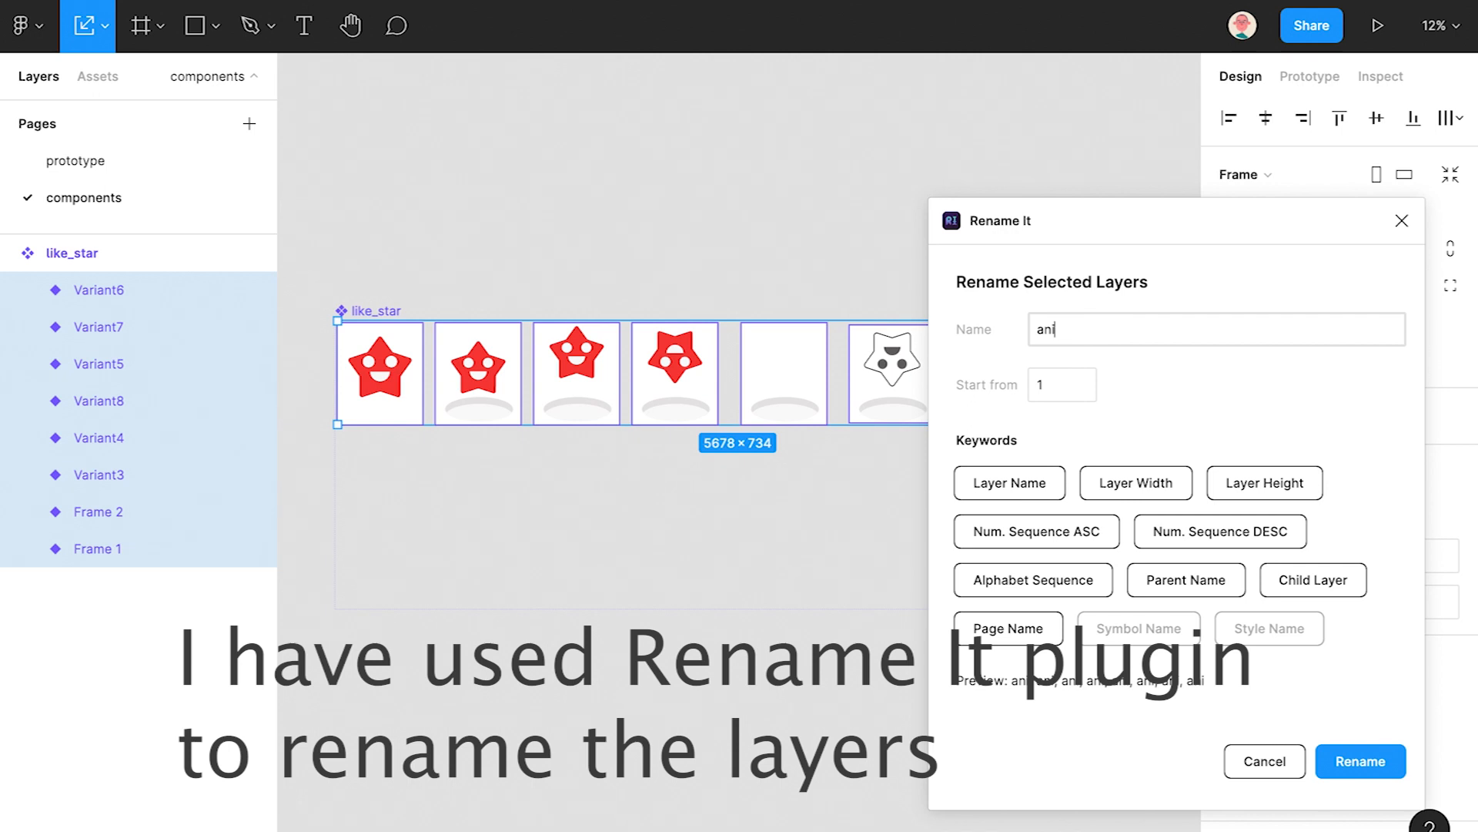
type("_")
left_click(1013, 539)
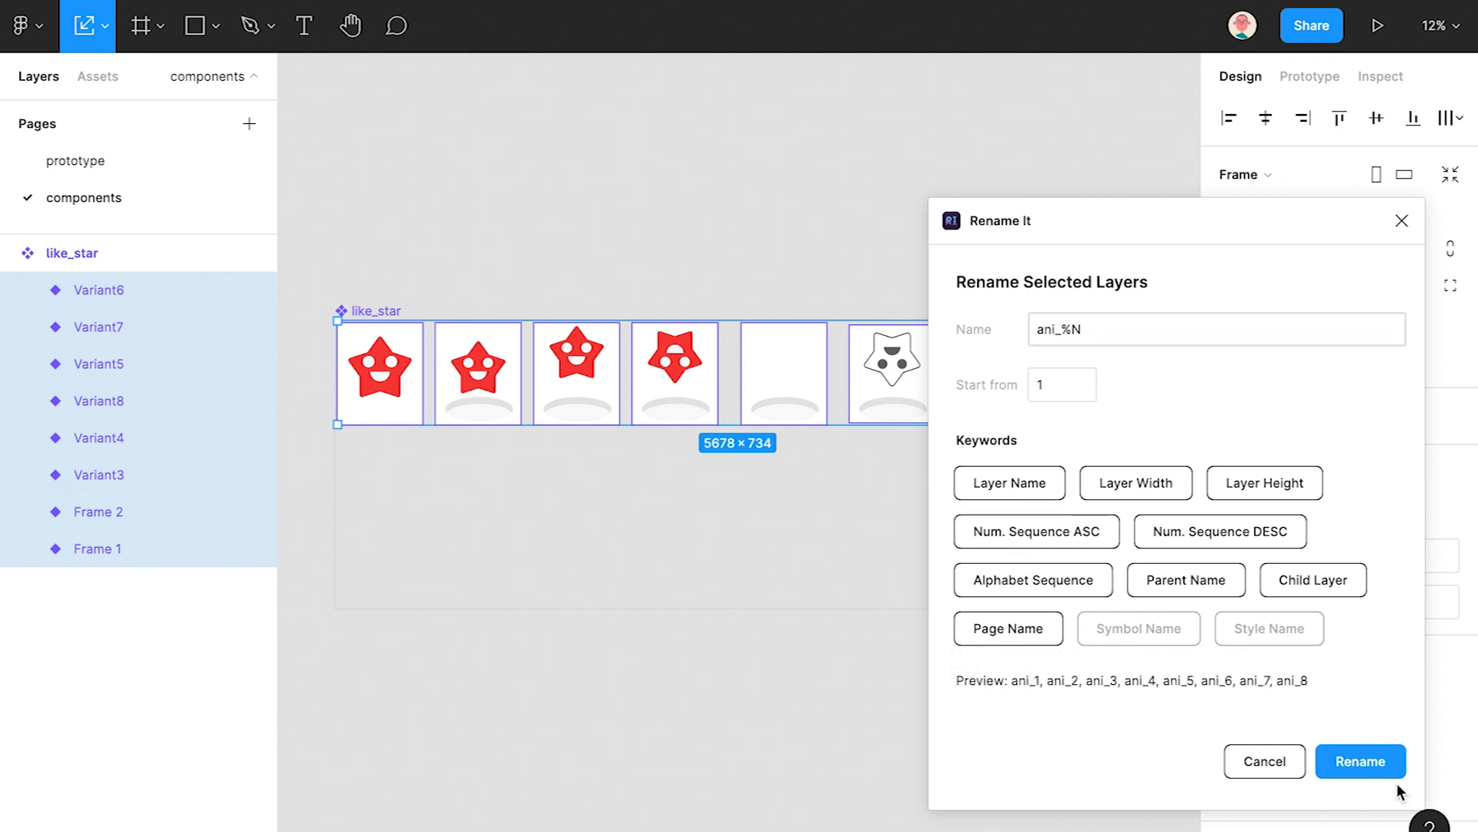
left_click(1363, 760)
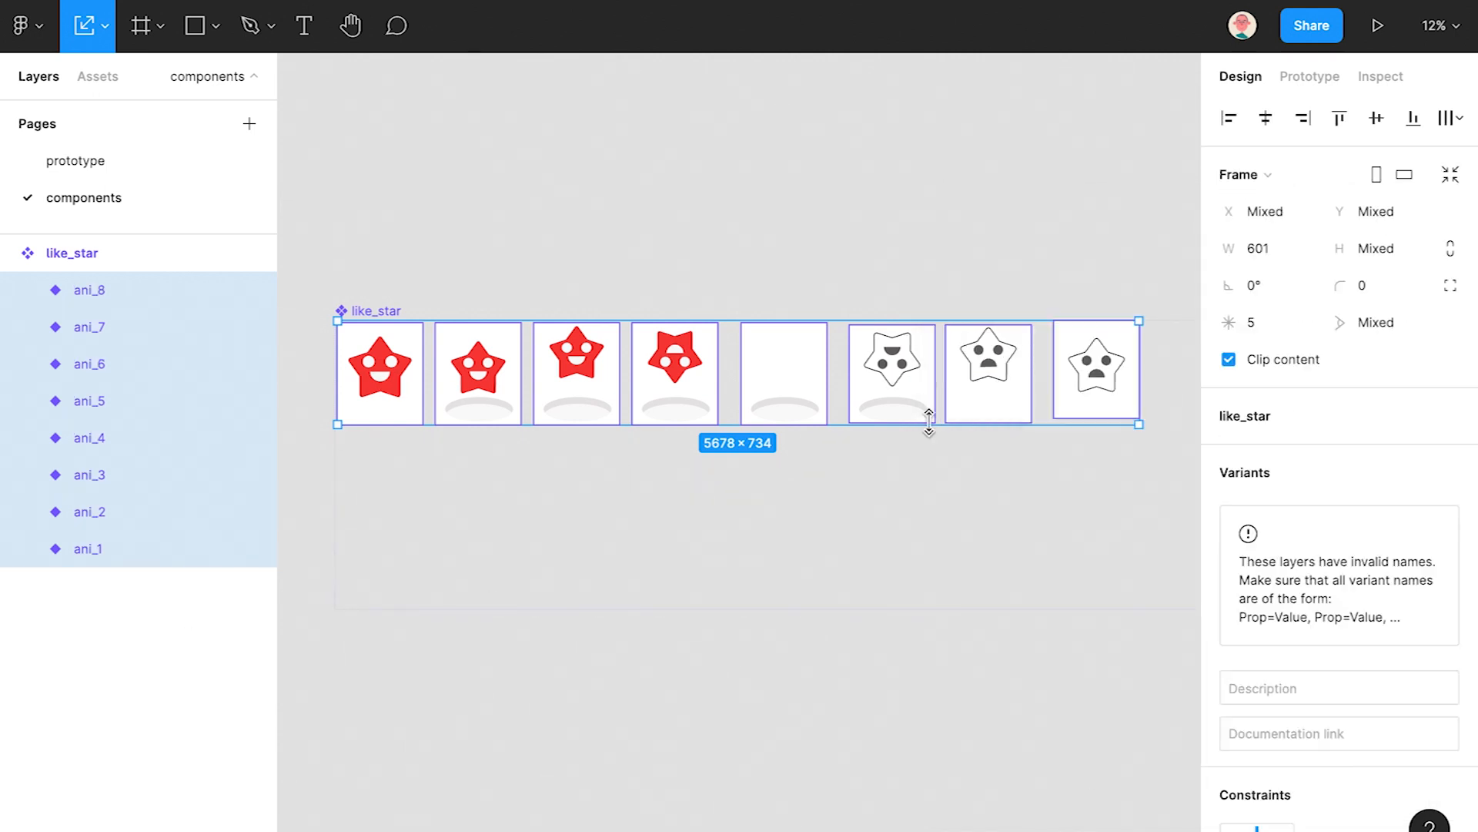
- Align vertical centres, paste a copy renamed anis_1 to anis_8, and place it below
left_click(1378, 120)
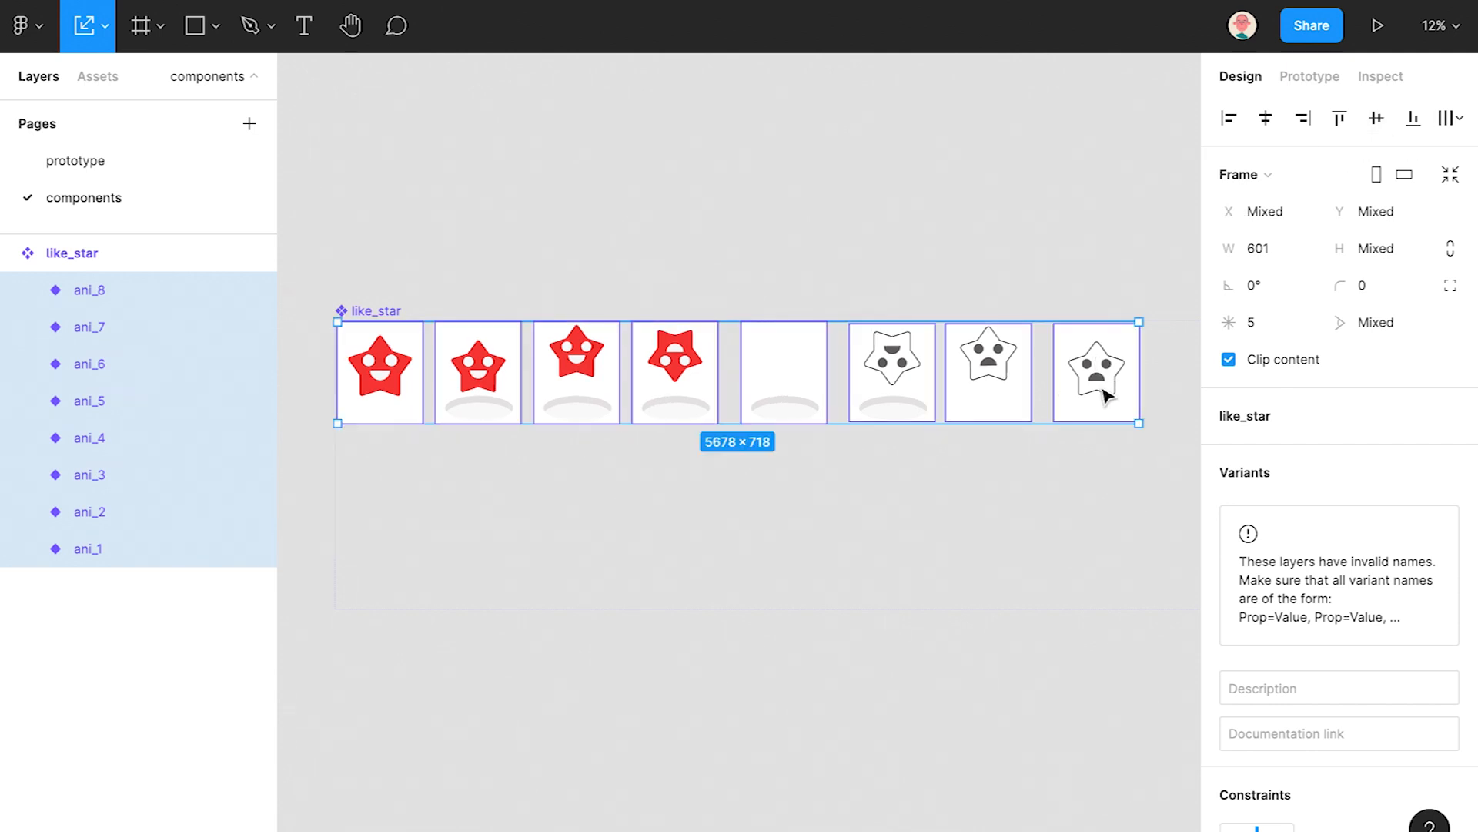
key("ctrl+v")
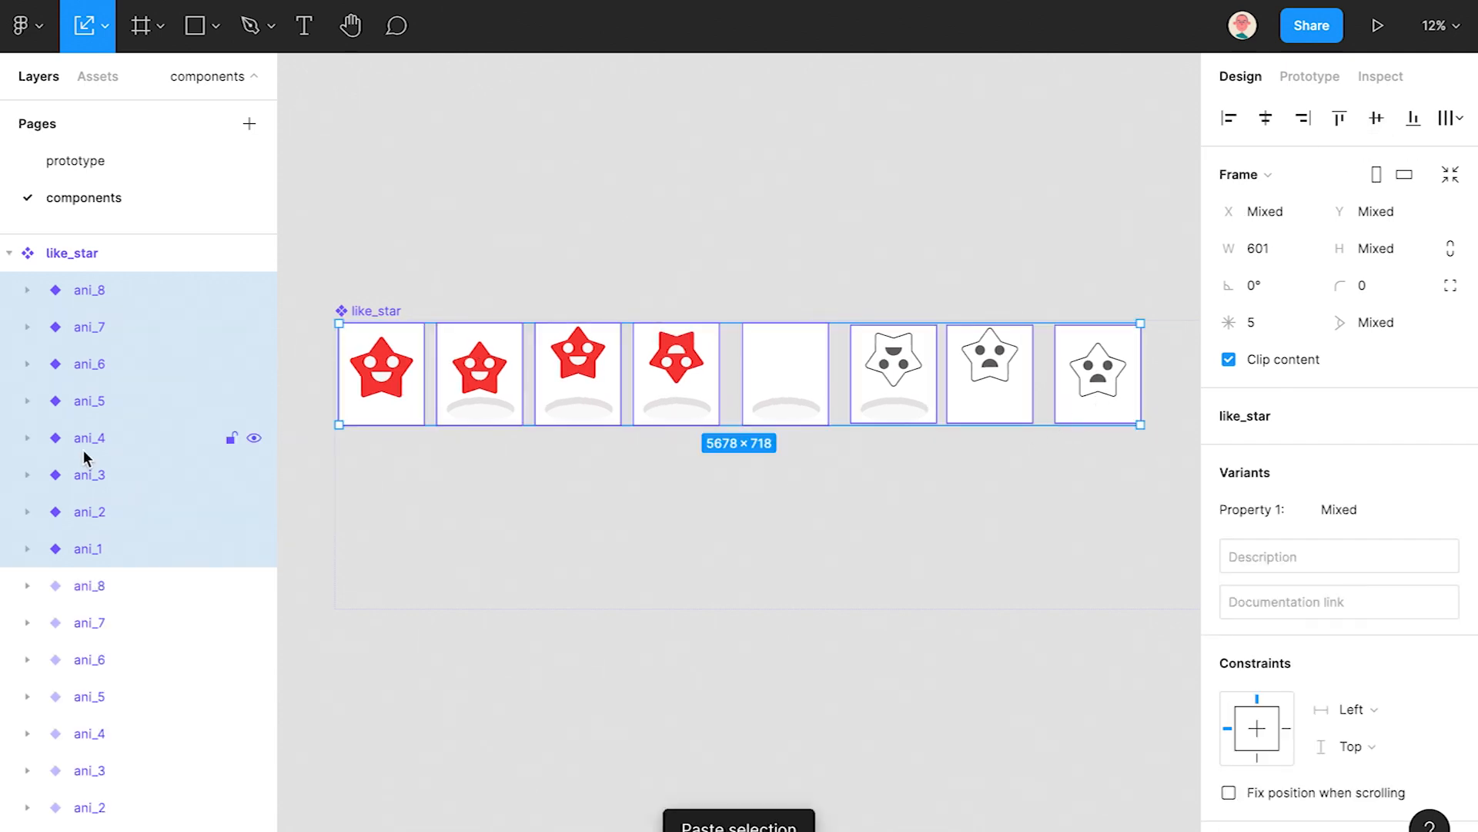
right_click(87, 457)
mouse_move(184, 653)
mouse_move(431, 613)
left_click(662, 612)
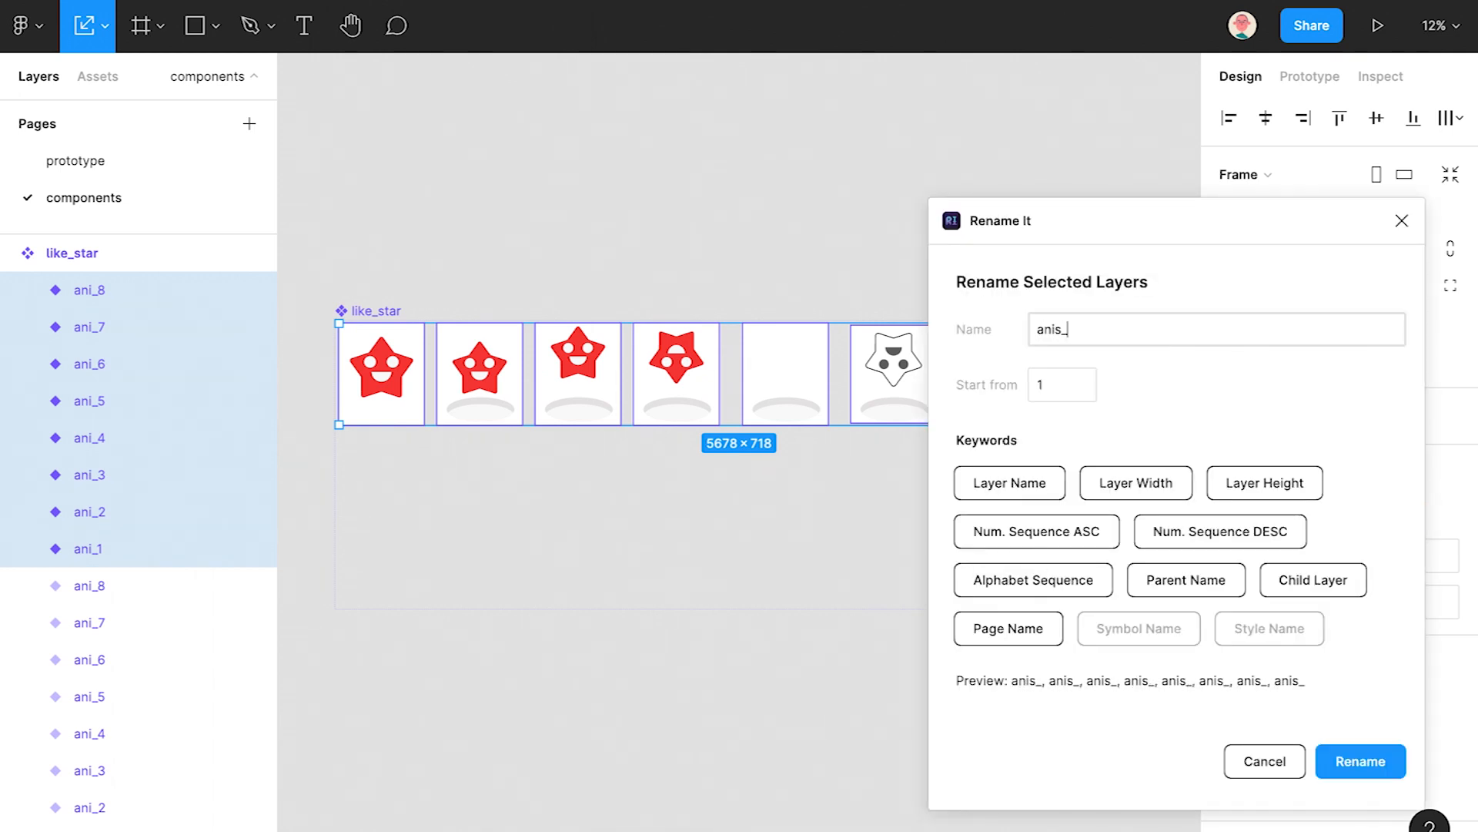
left_click(1364, 764)
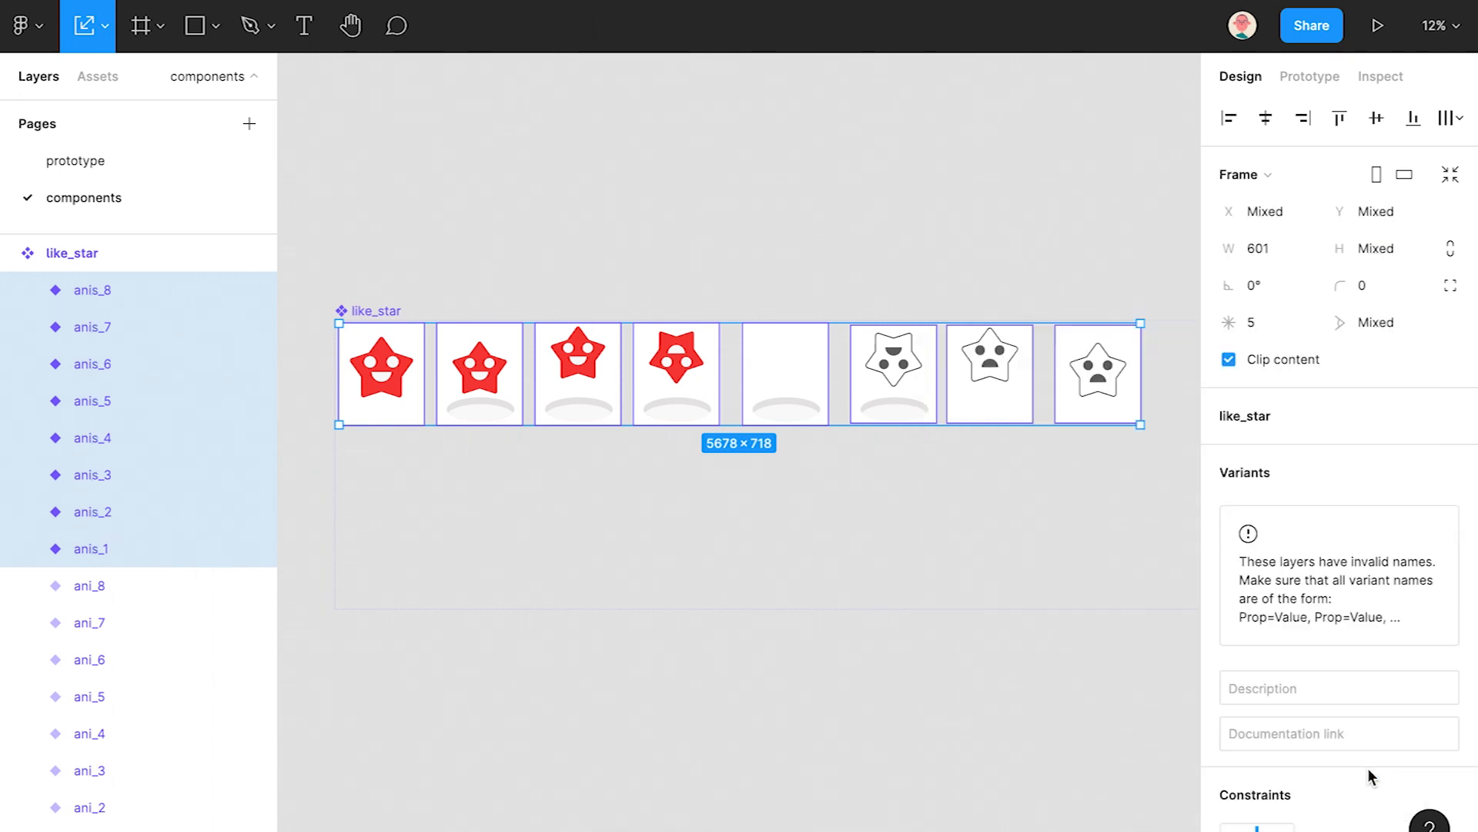
left_click_drag(983, 505, 986, 556)
- Replace the F63C3C red with FFFFFF in the first four bottom-row variants
left_click(778, 685)
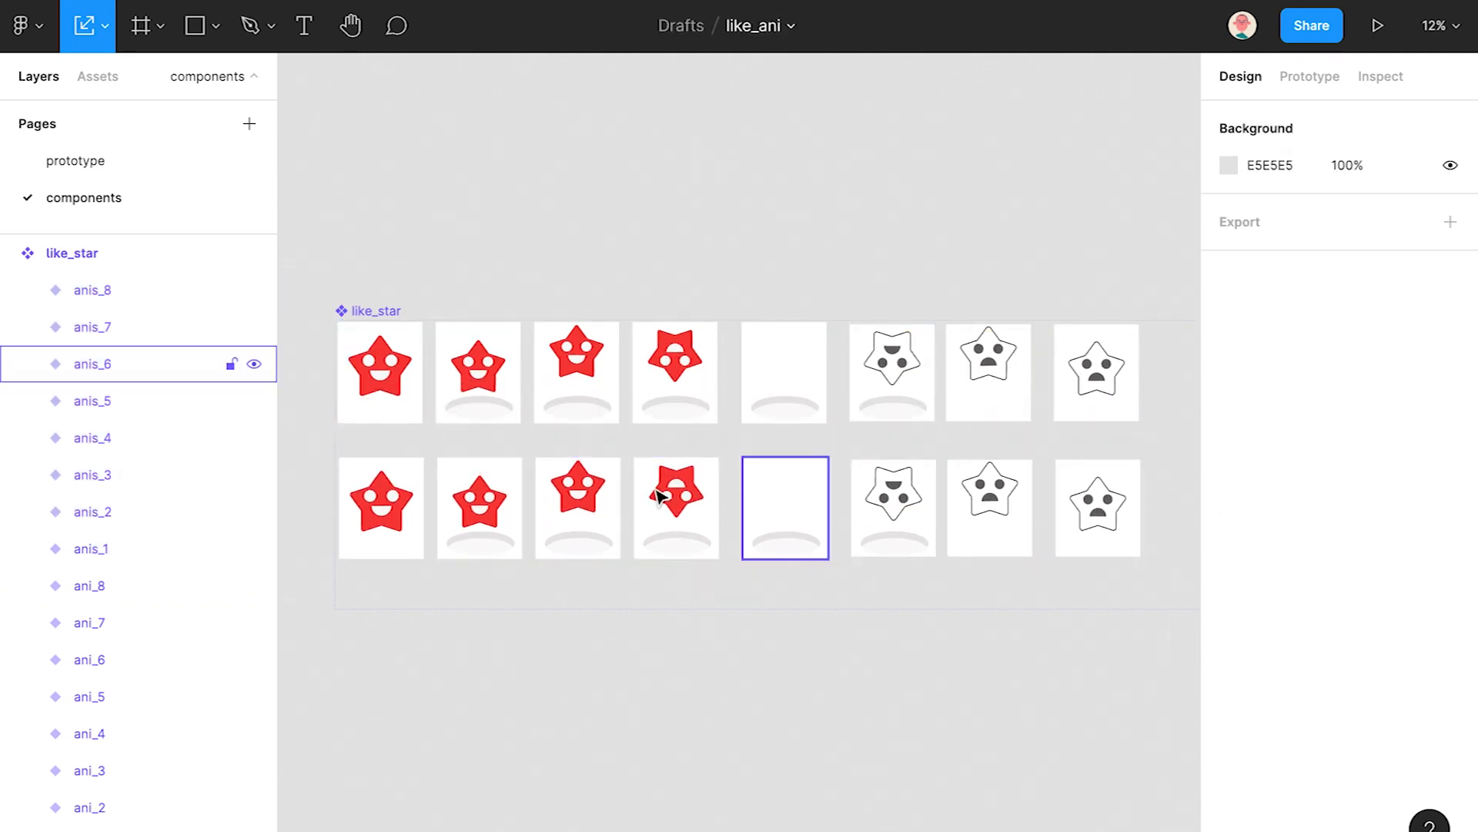
left_click_drag(697, 599, 379, 481)
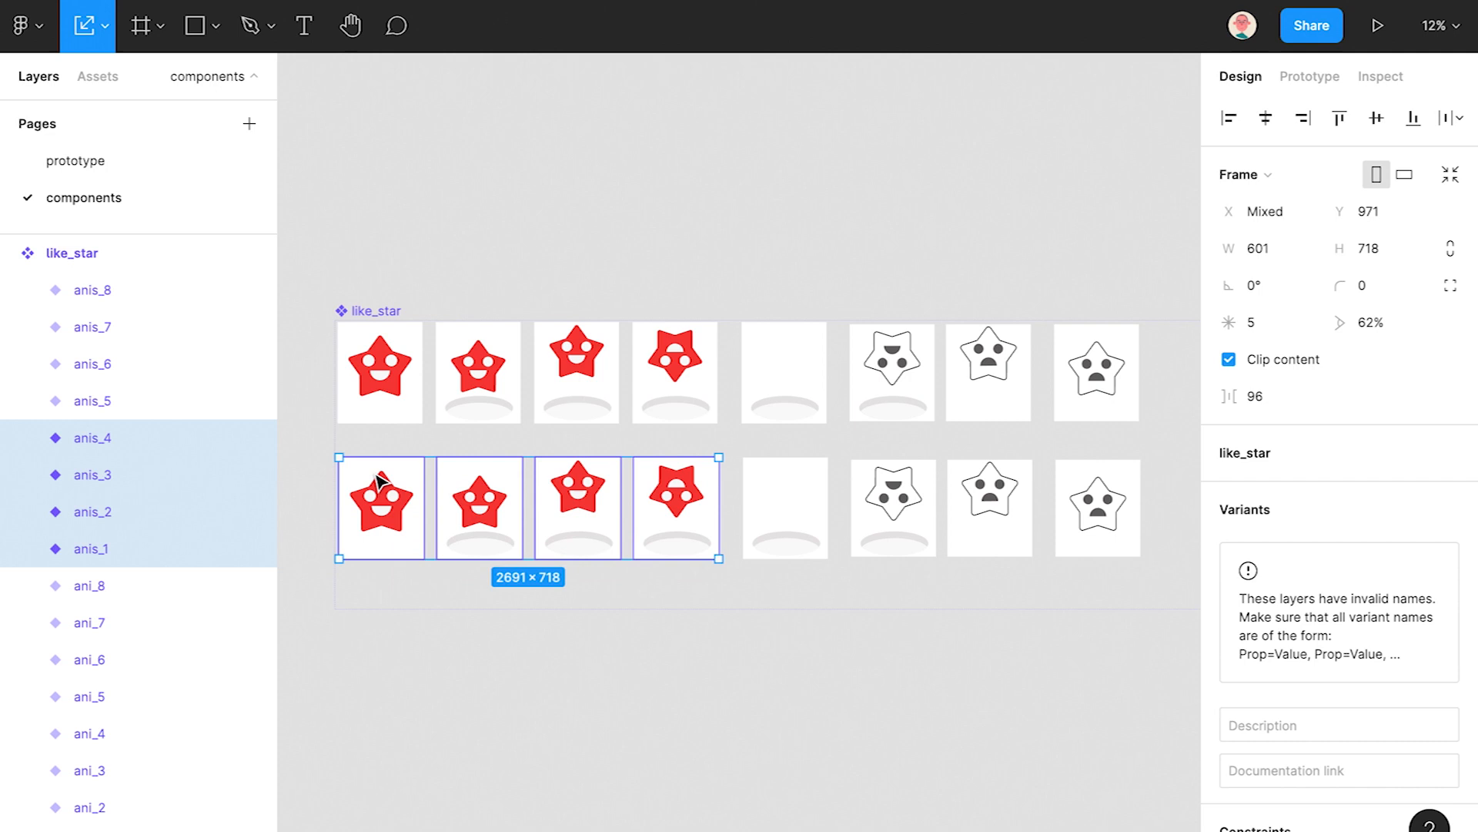
scroll(1447, 608, "down", 10)
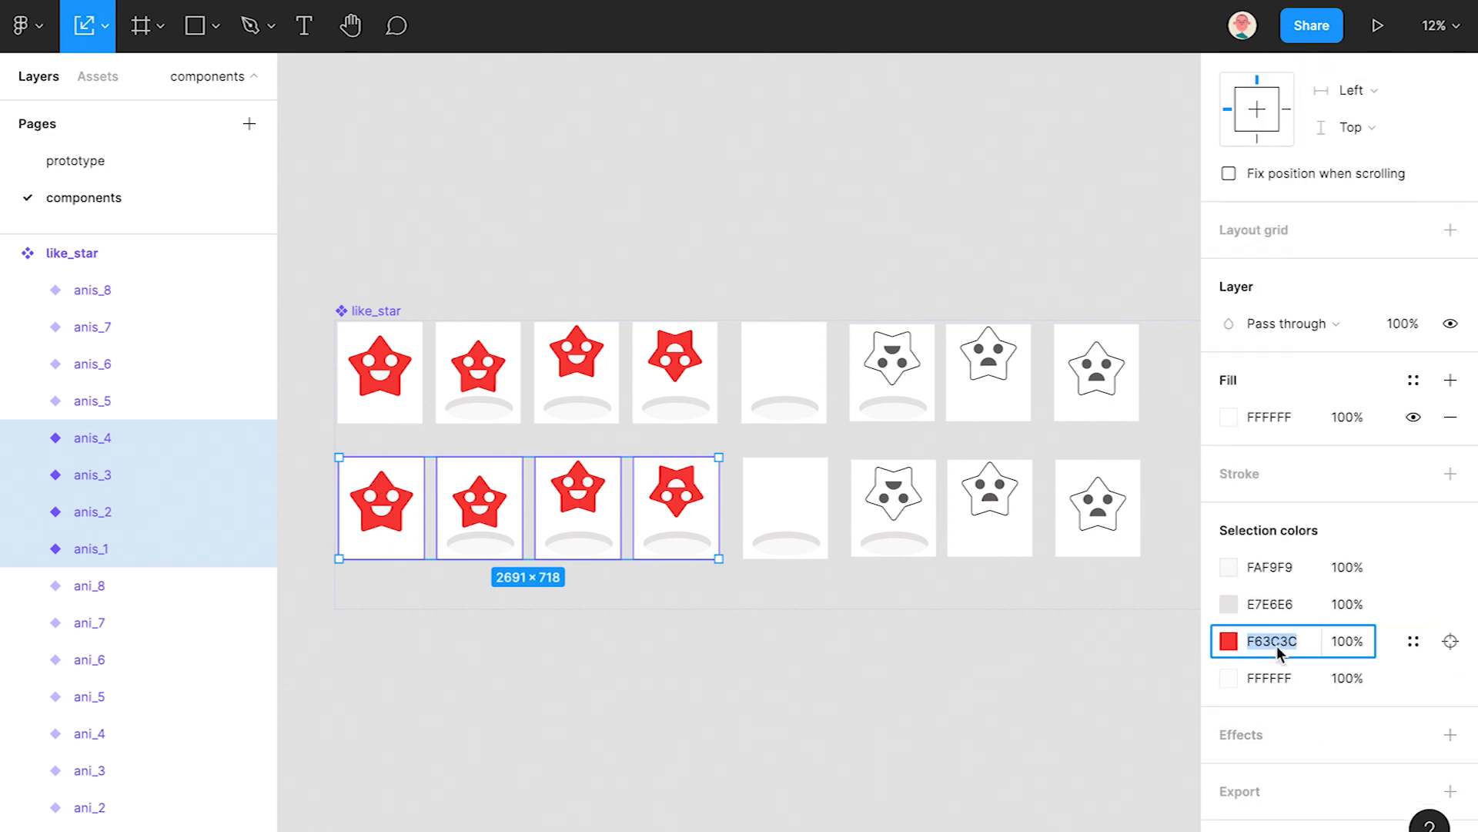
type("ffffff")
key("Return")
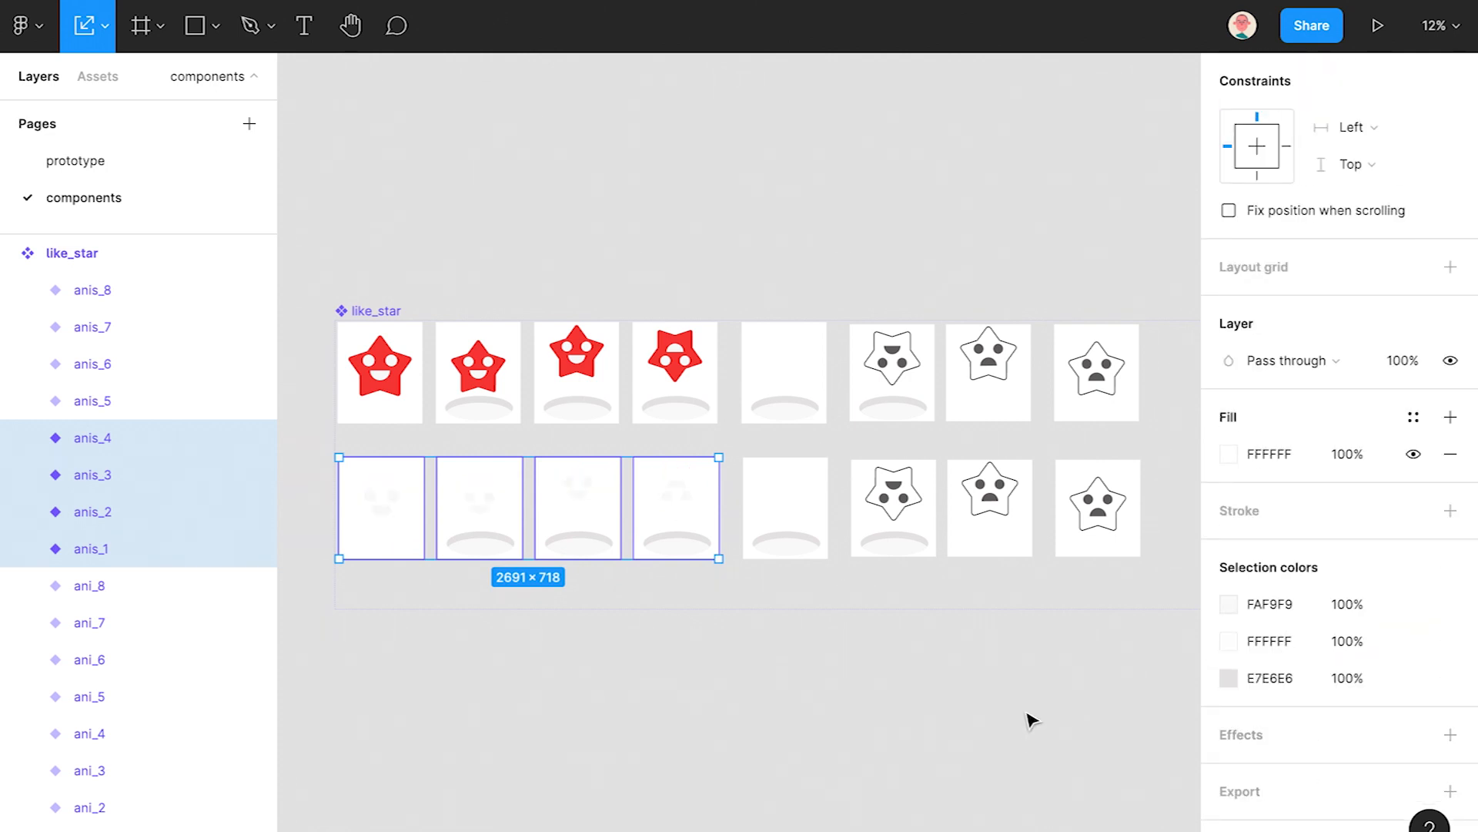
- Try 666 as the face colour, revert it, and select the first bottom-row star's mouth
left_click(907, 497, "ctrl")
left_click(1266, 589)
left_click(815, 704)
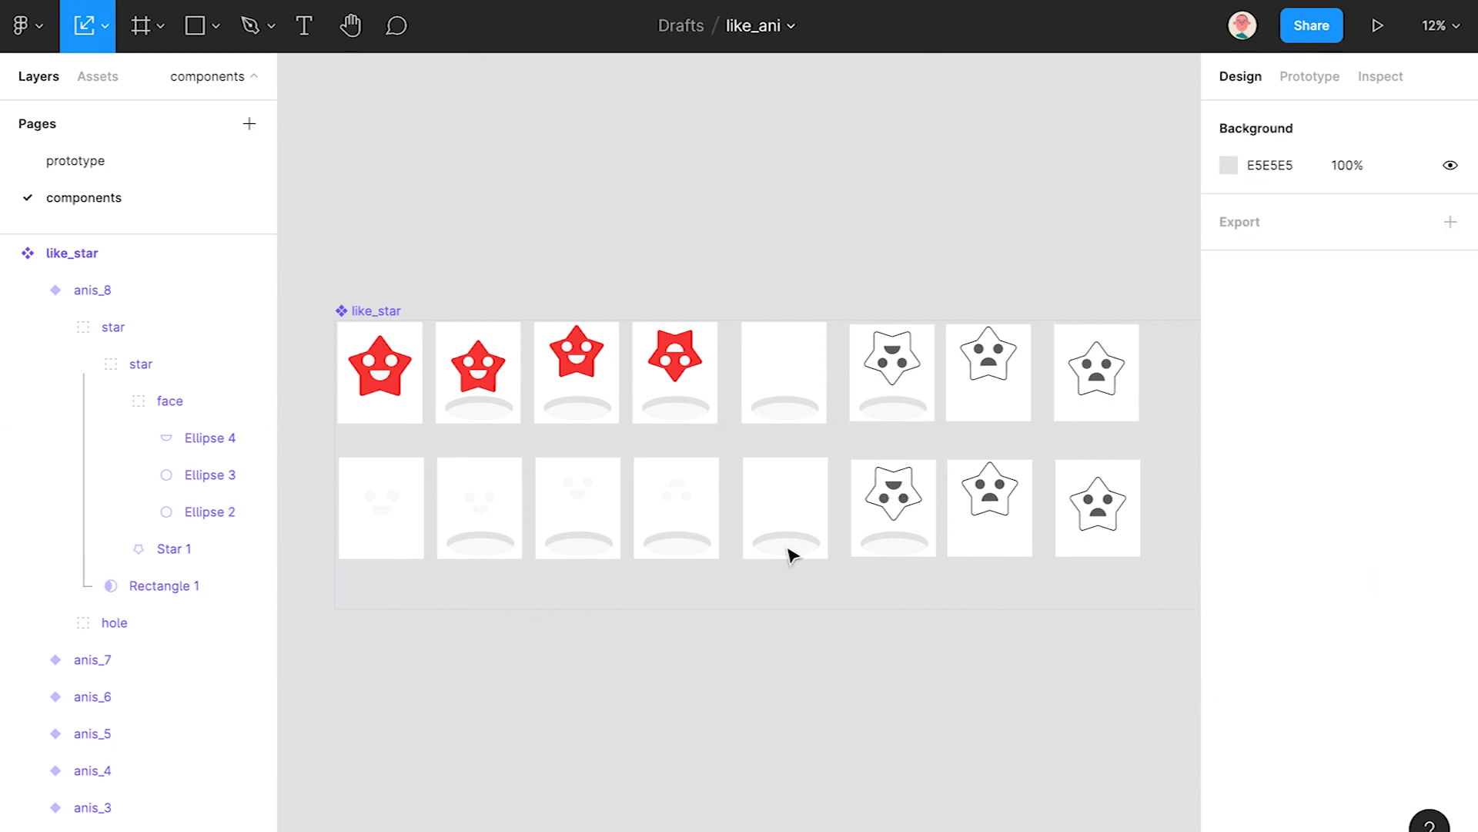
left_click_drag(413, 532, 392, 530)
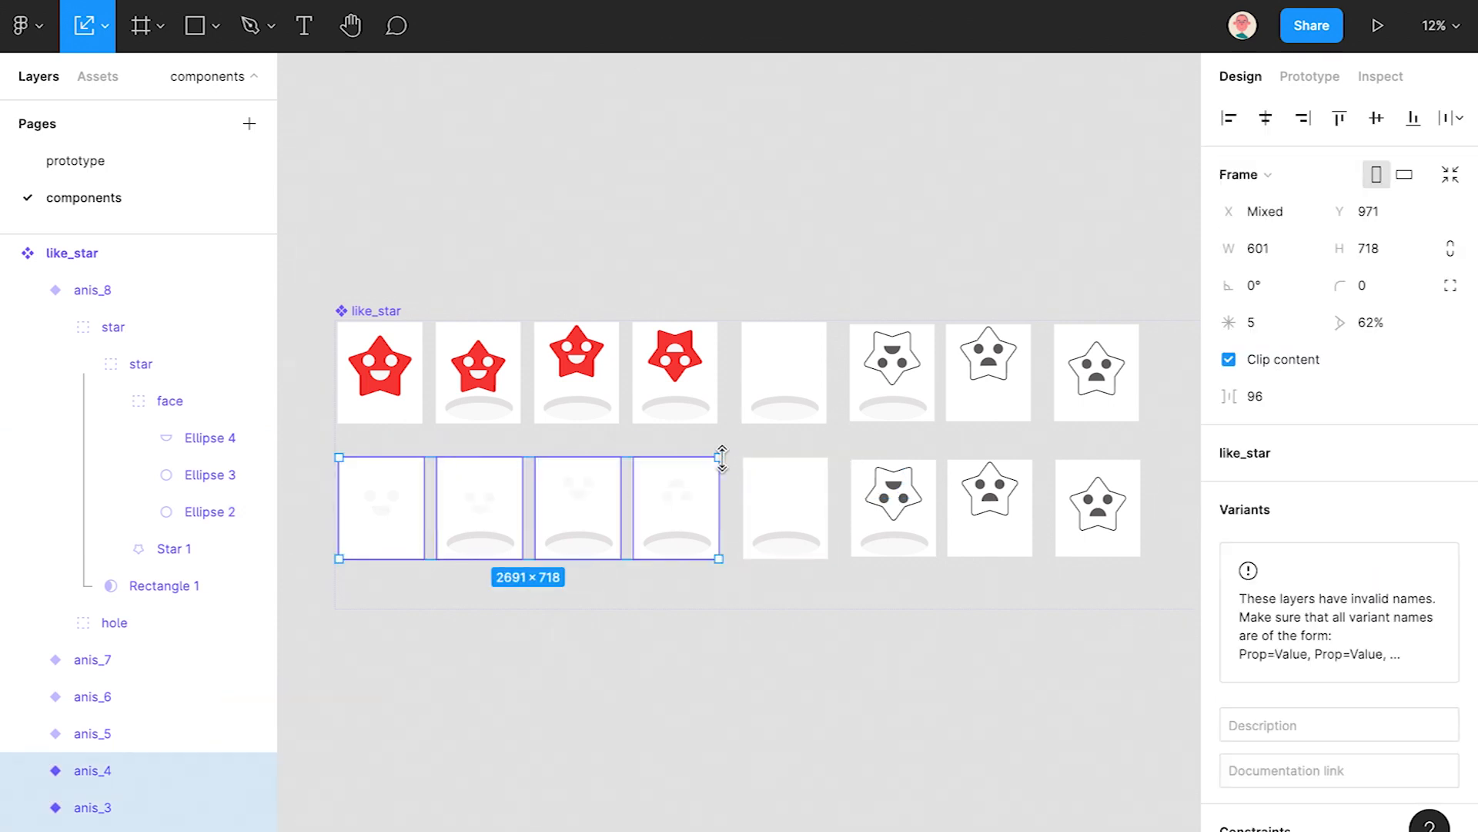
scroll(1319, 610, "down", 5)
left_click(1284, 610)
type("666")
key("Return")
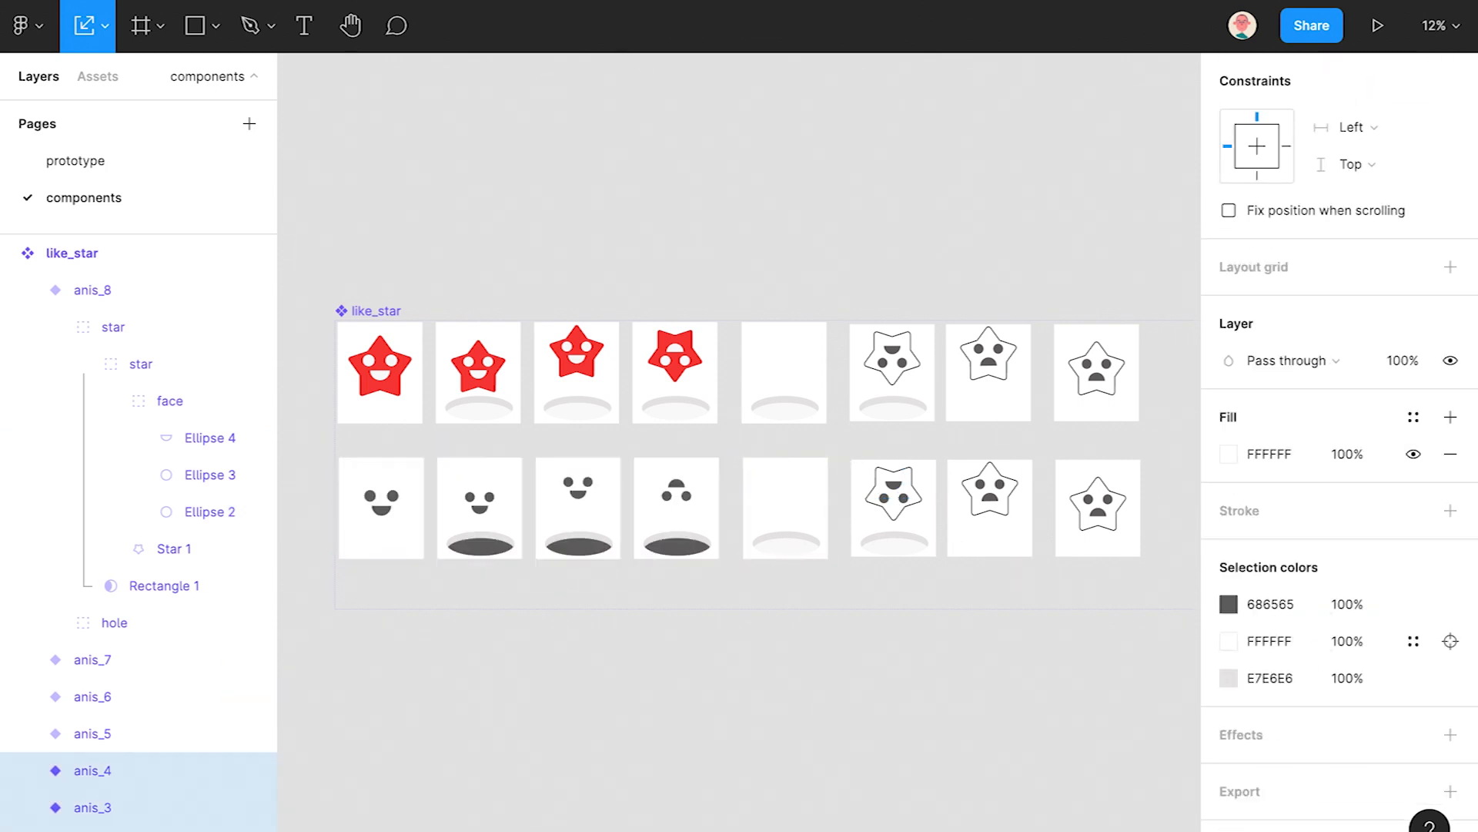
key("ctrl+z")
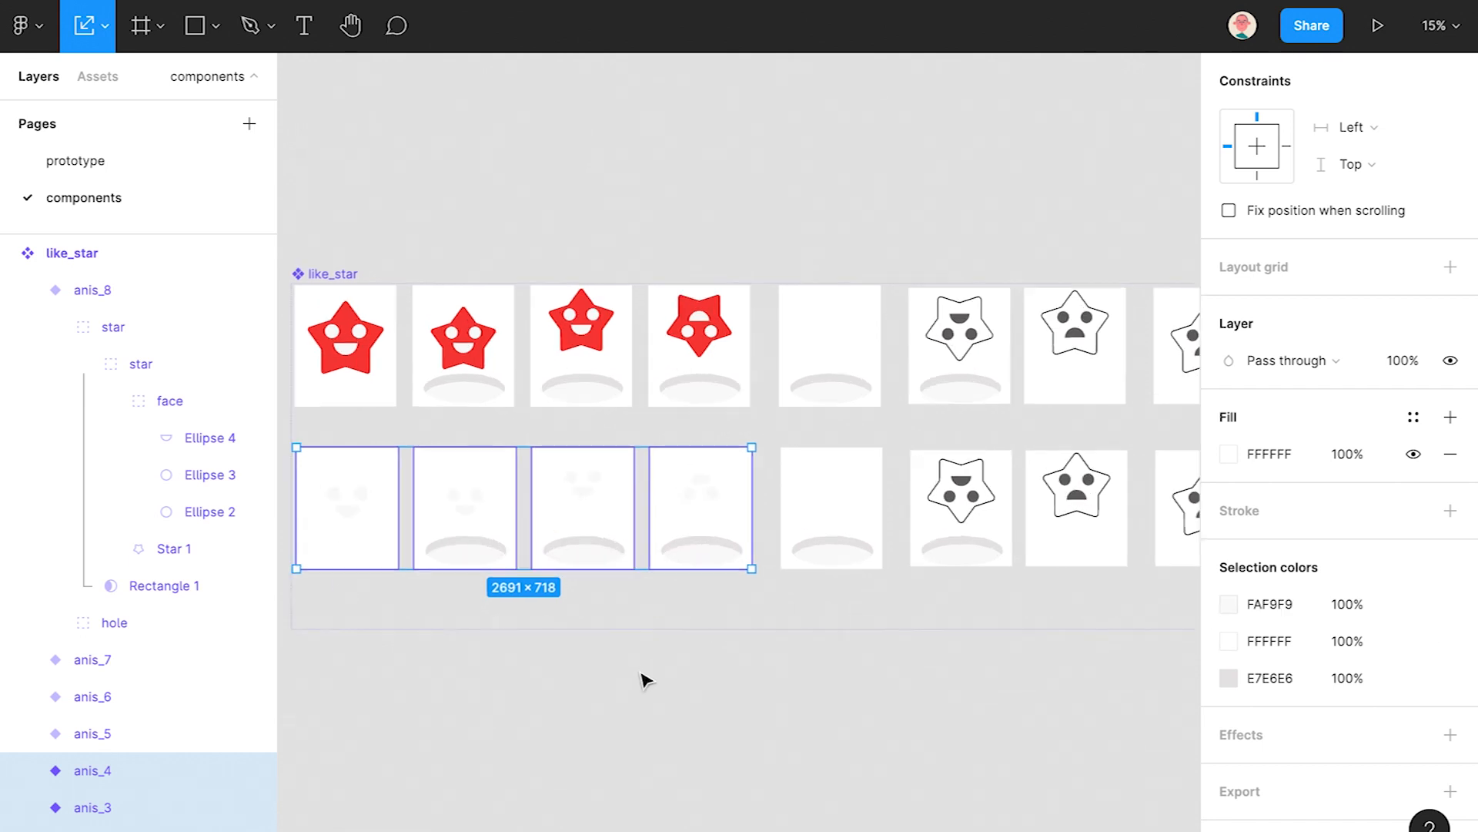
left_click(644, 677)
scroll(567, 604, "up", 10)
- Select the mouths and eyes of the first two bottom-row star faces
left_click(492, 562, "ctrl")
left_click(566, 513, "shift")
left_click(472, 515, "shift")
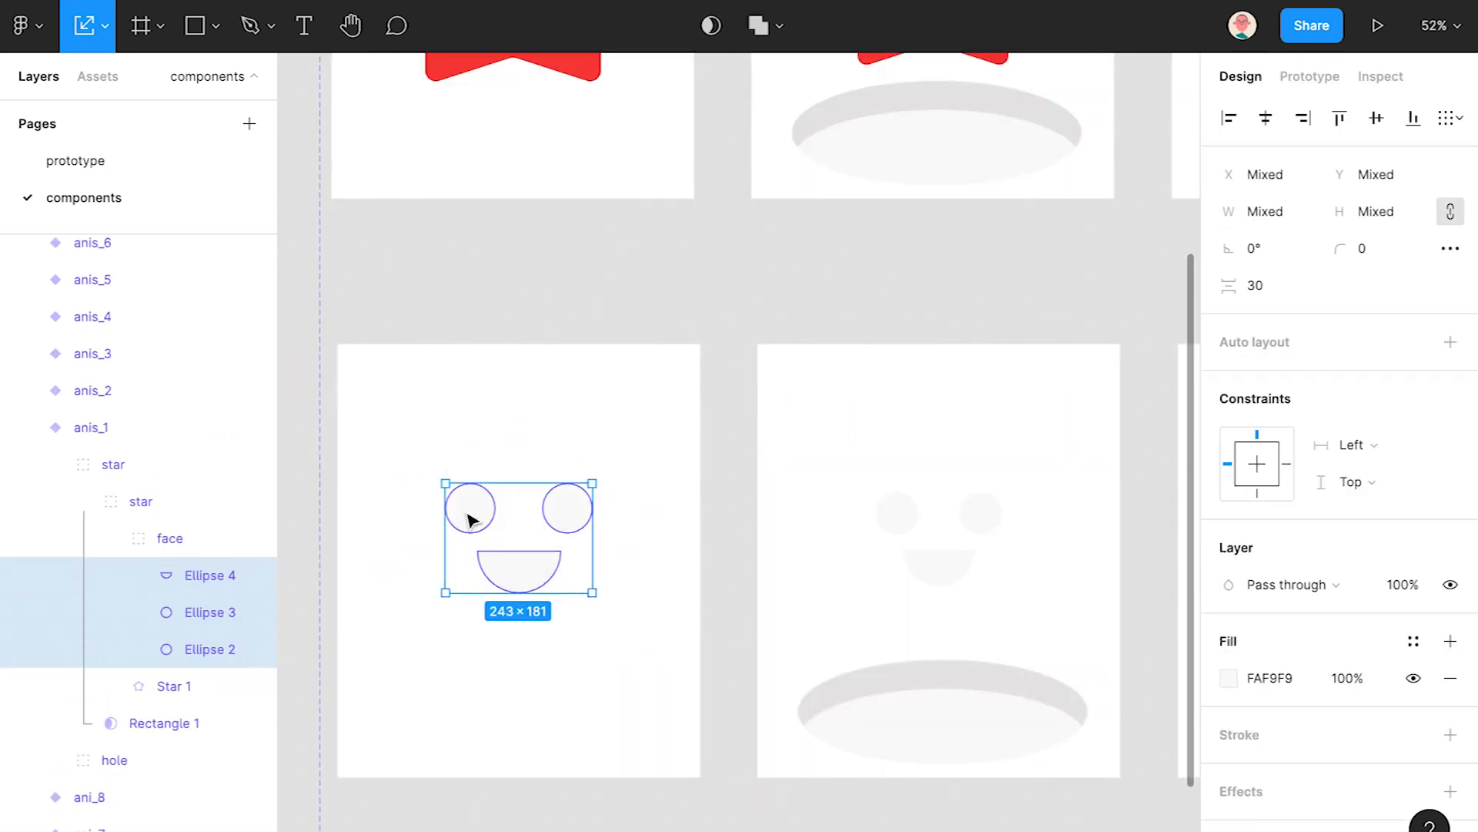
left_click(947, 578, "shift")
left_click(998, 518, "shift")
left_click(911, 522, "shift")
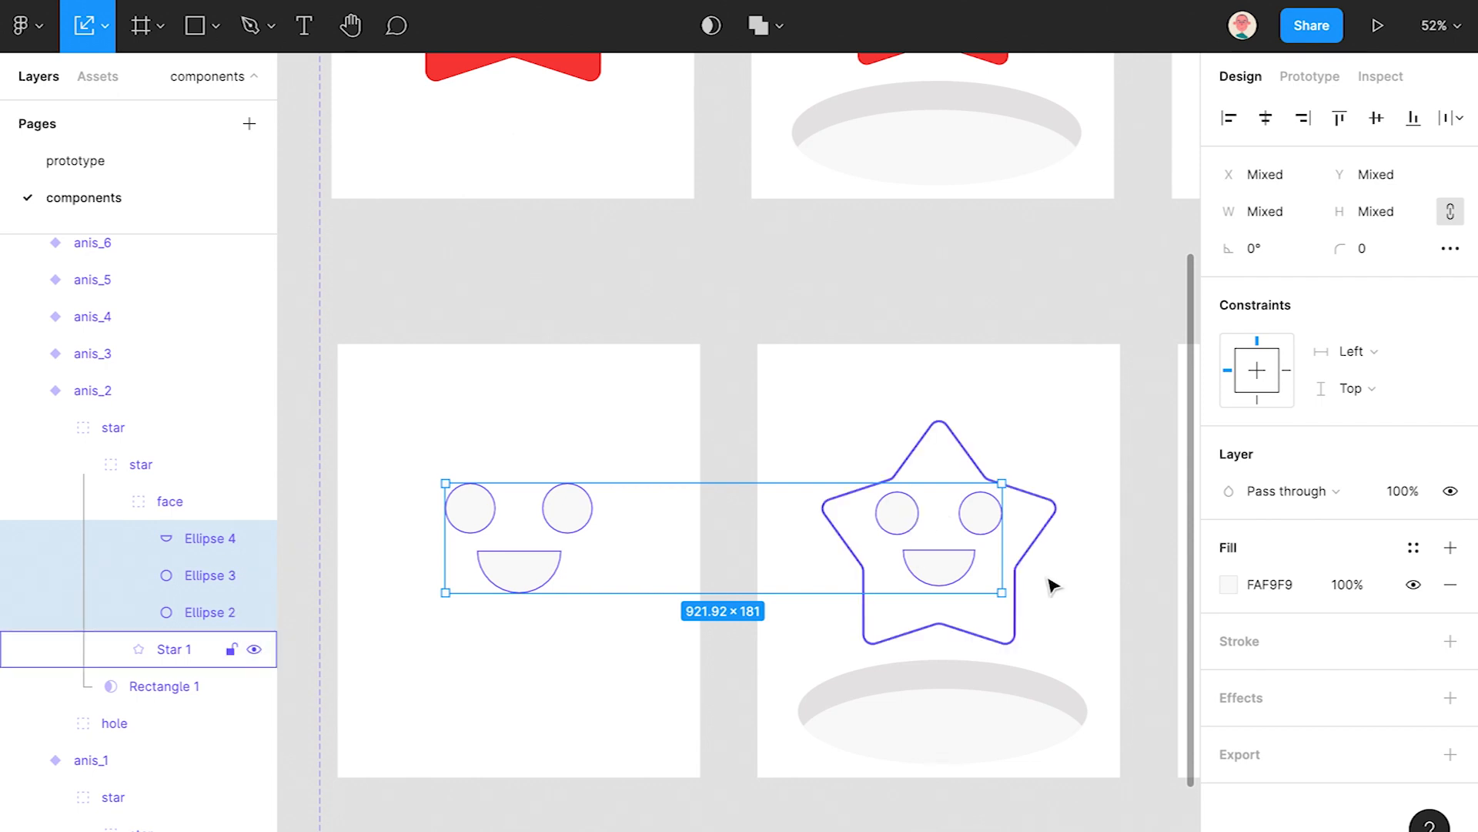
left_click_drag(1085, 579, 501, 575)
- Add the third and fourth faces' features and fill them all dark grey 686565
left_click(785, 506, "shift")
left_click(803, 459, "shift")
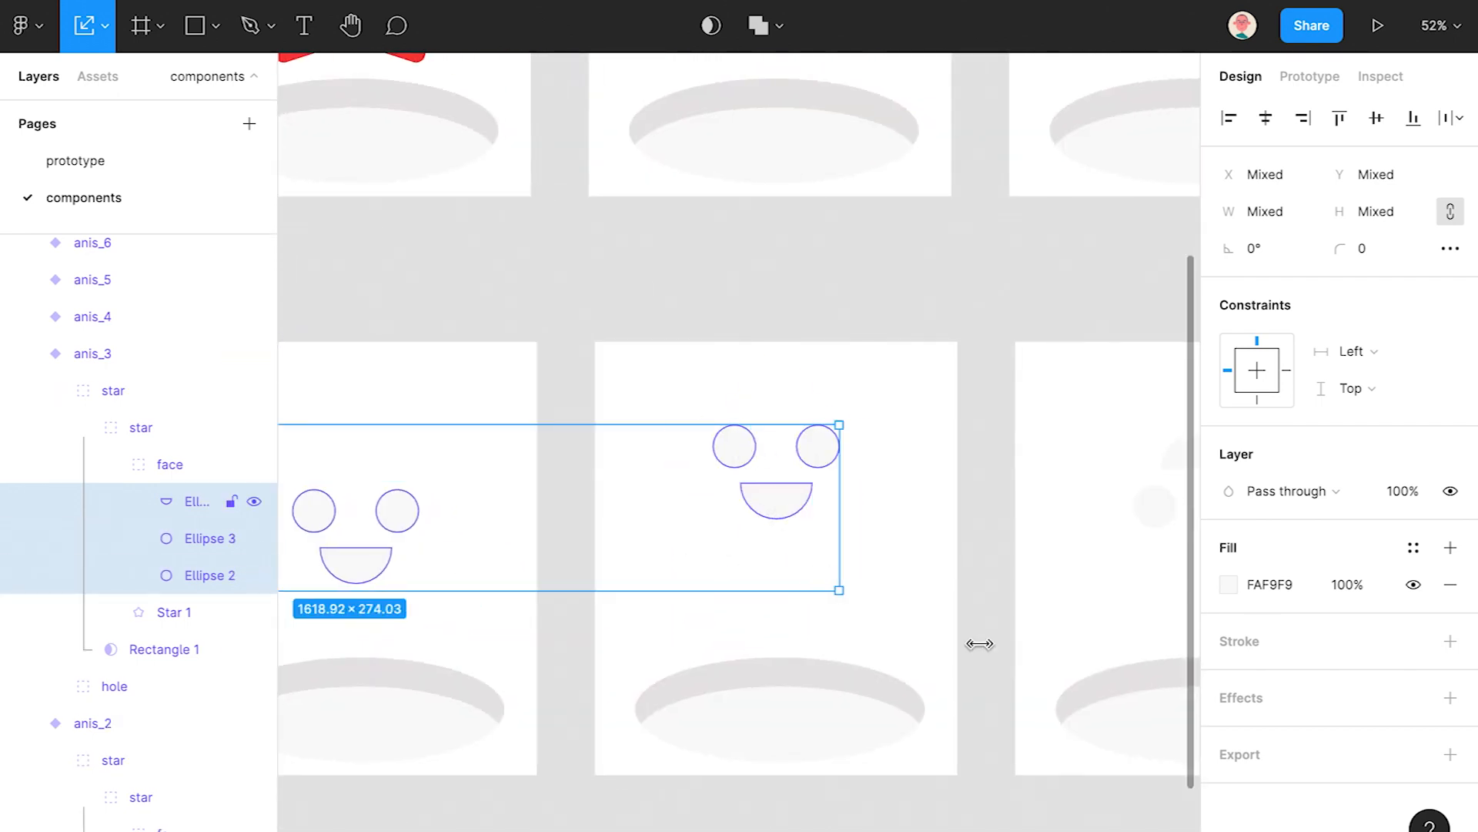
scroll(703, 641, "right", 5)
left_click(860, 570, "shift")
left_click(835, 522, "shift")
left_click(780, 565, "shift")
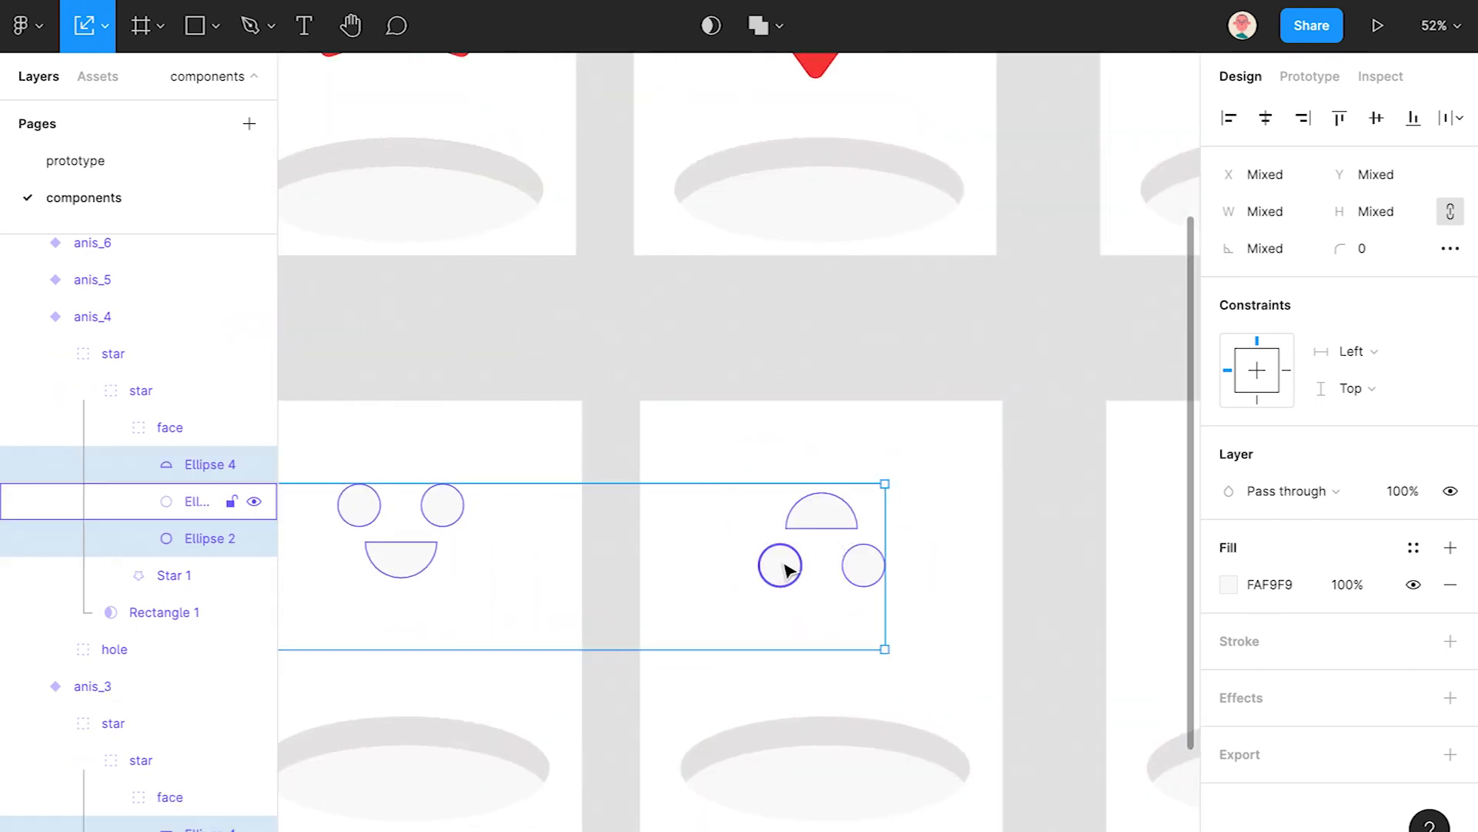
scroll(898, 637, "down", 5)
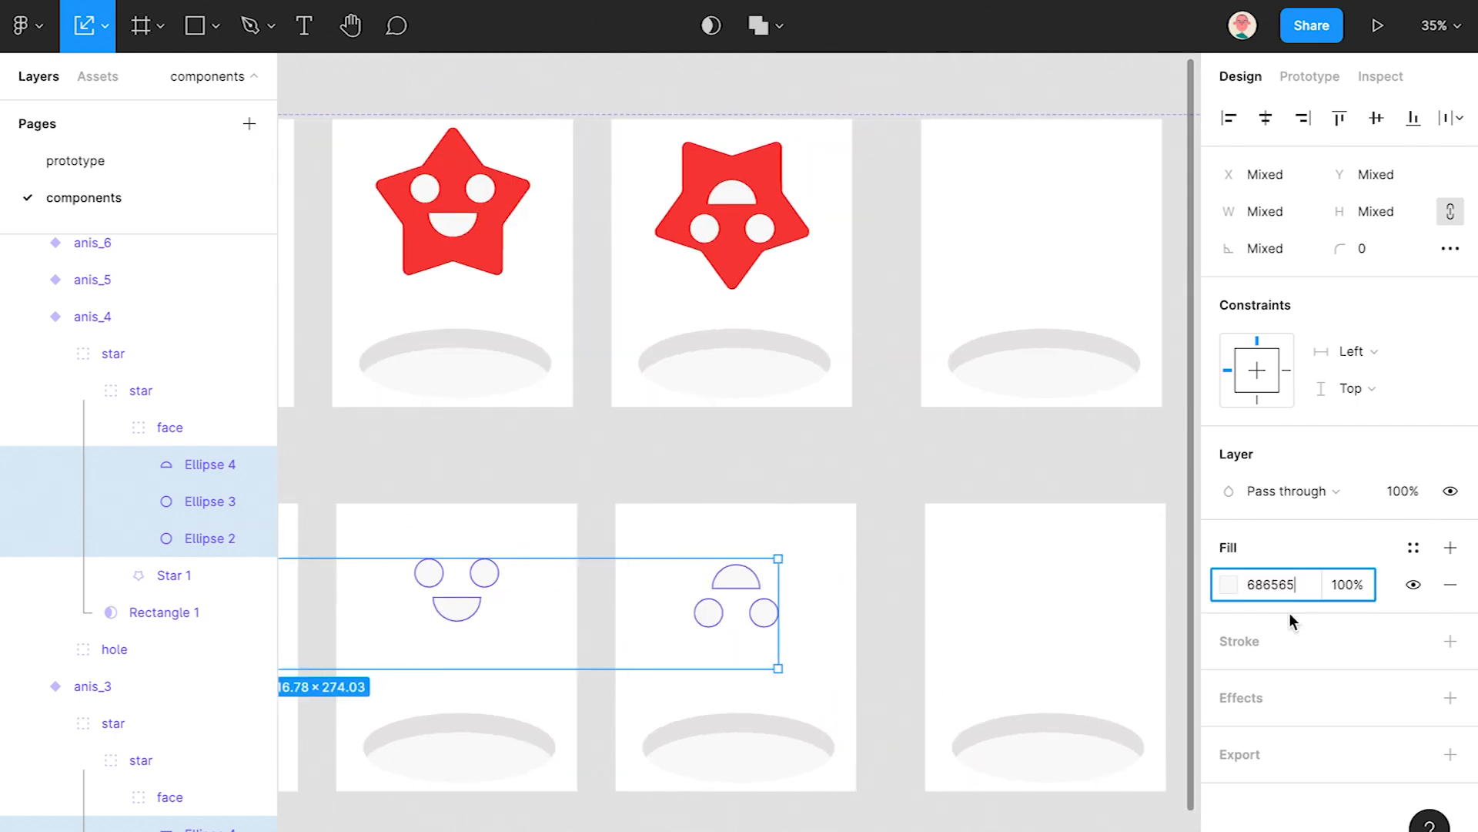
key("Return")
- Select the four bottom-row stars, anis_1 to anis_4
scroll(660, 735, "down", 3)
left_click_drag(659, 735, 945, 637)
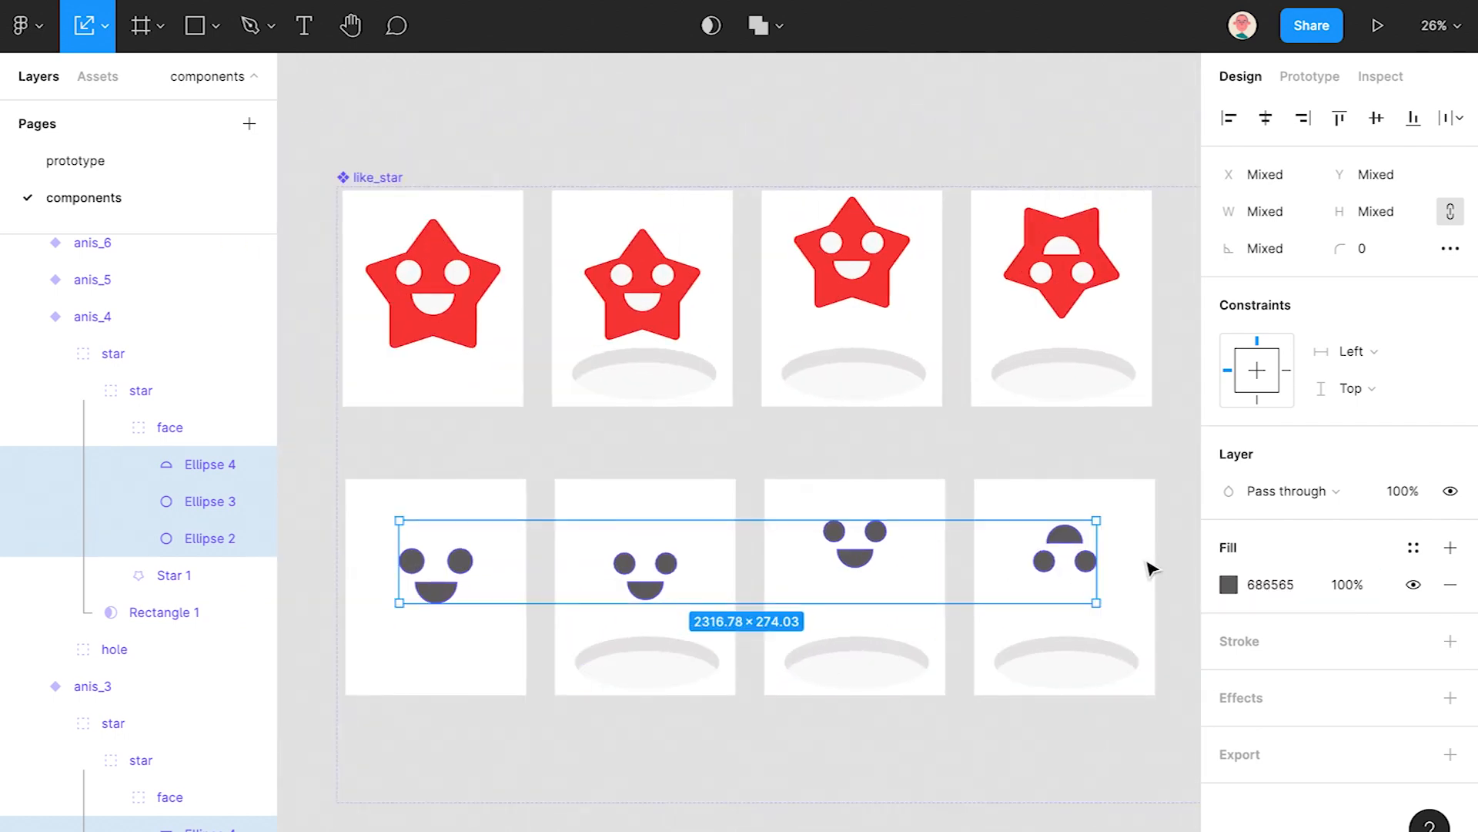
left_click(1122, 567)
left_click(897, 587, "shift")
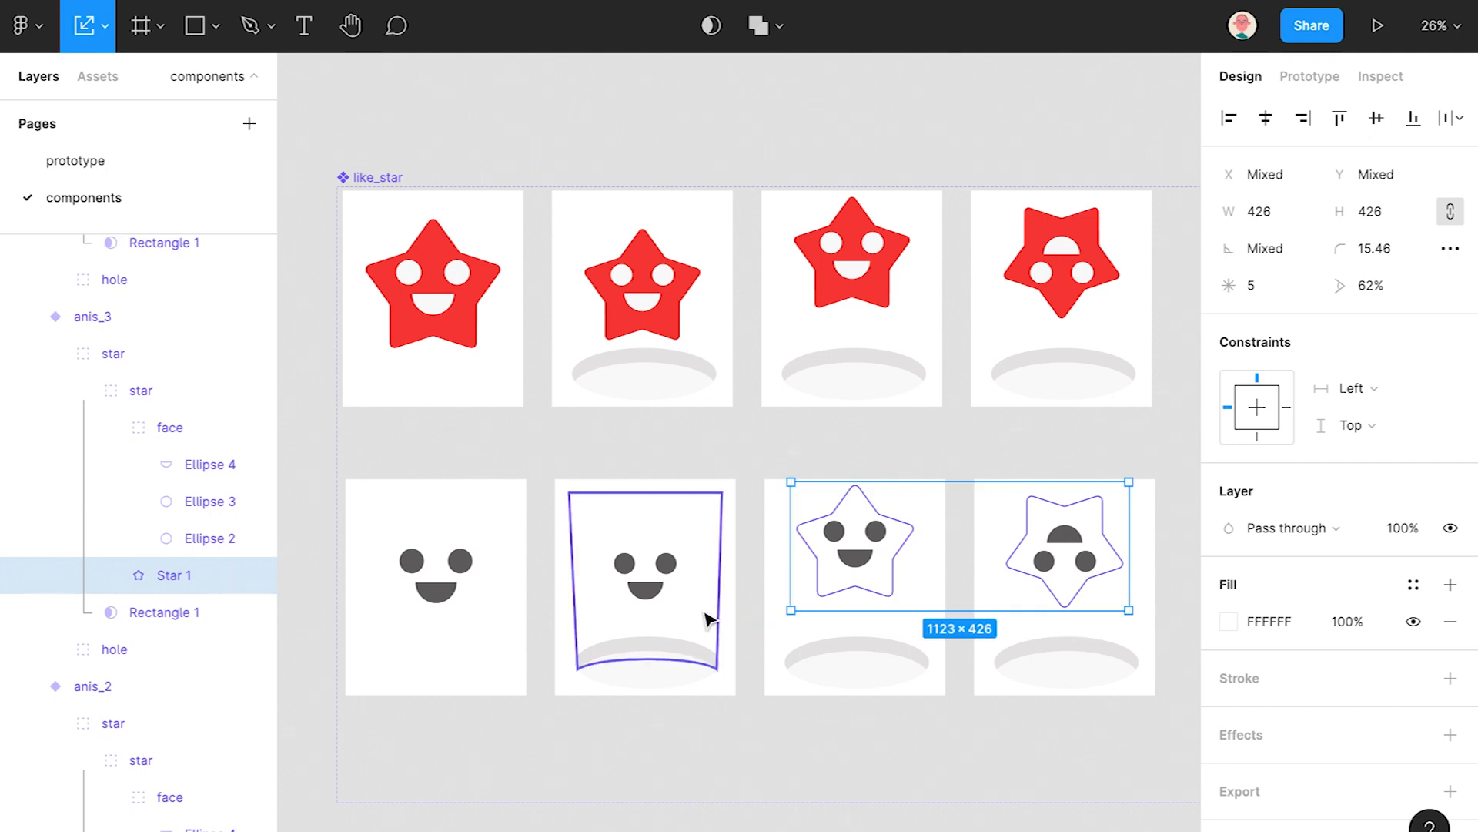
left_click(689, 604, "shift")
left_click(483, 609, "shift")
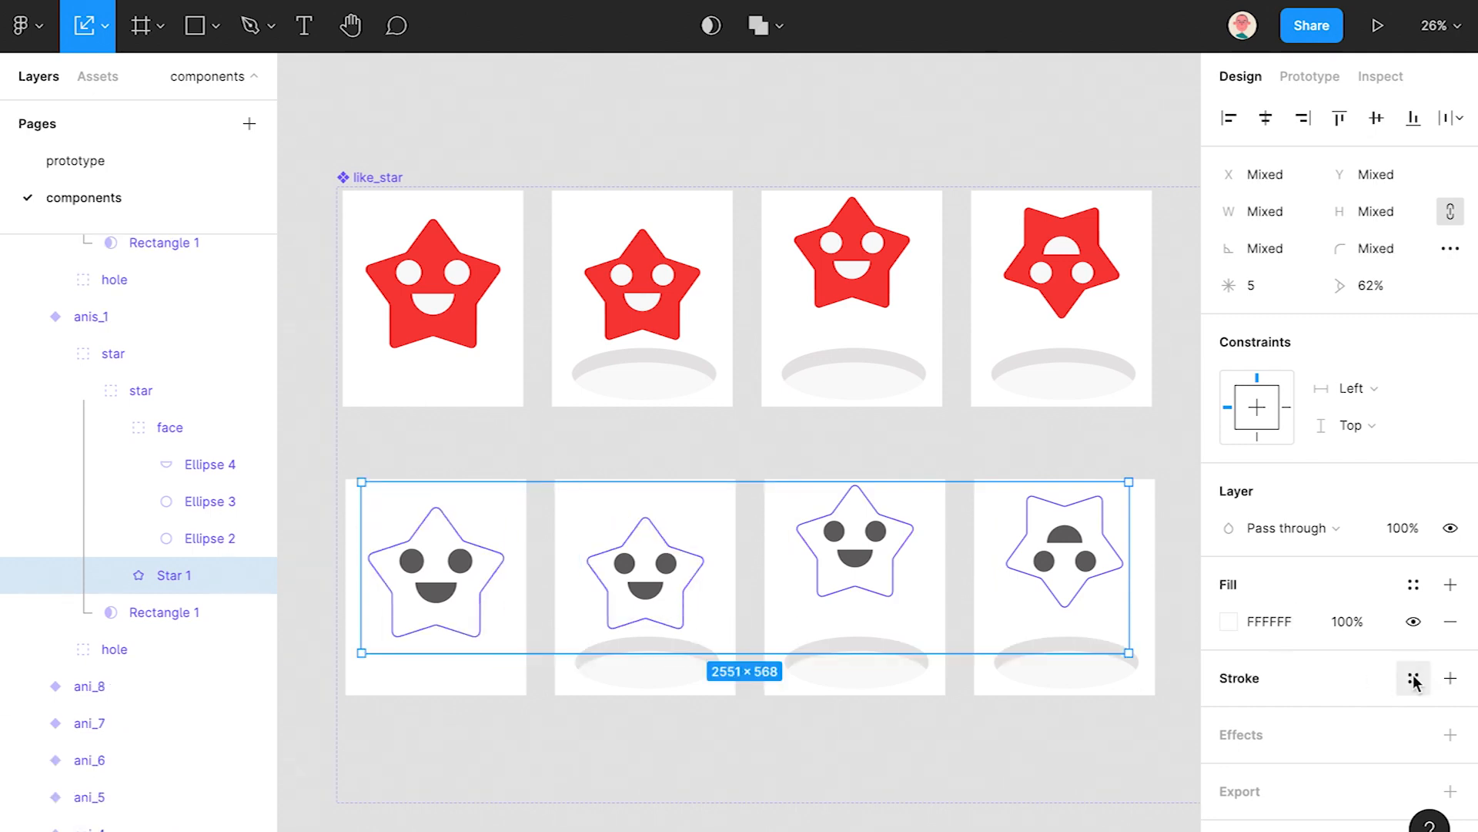
- Give the four stars a black 6 px stroke positioned Outside
left_click(1450, 677)
left_click(1263, 752)
type("6")
left_click(1355, 752)
left_click(1343, 779)
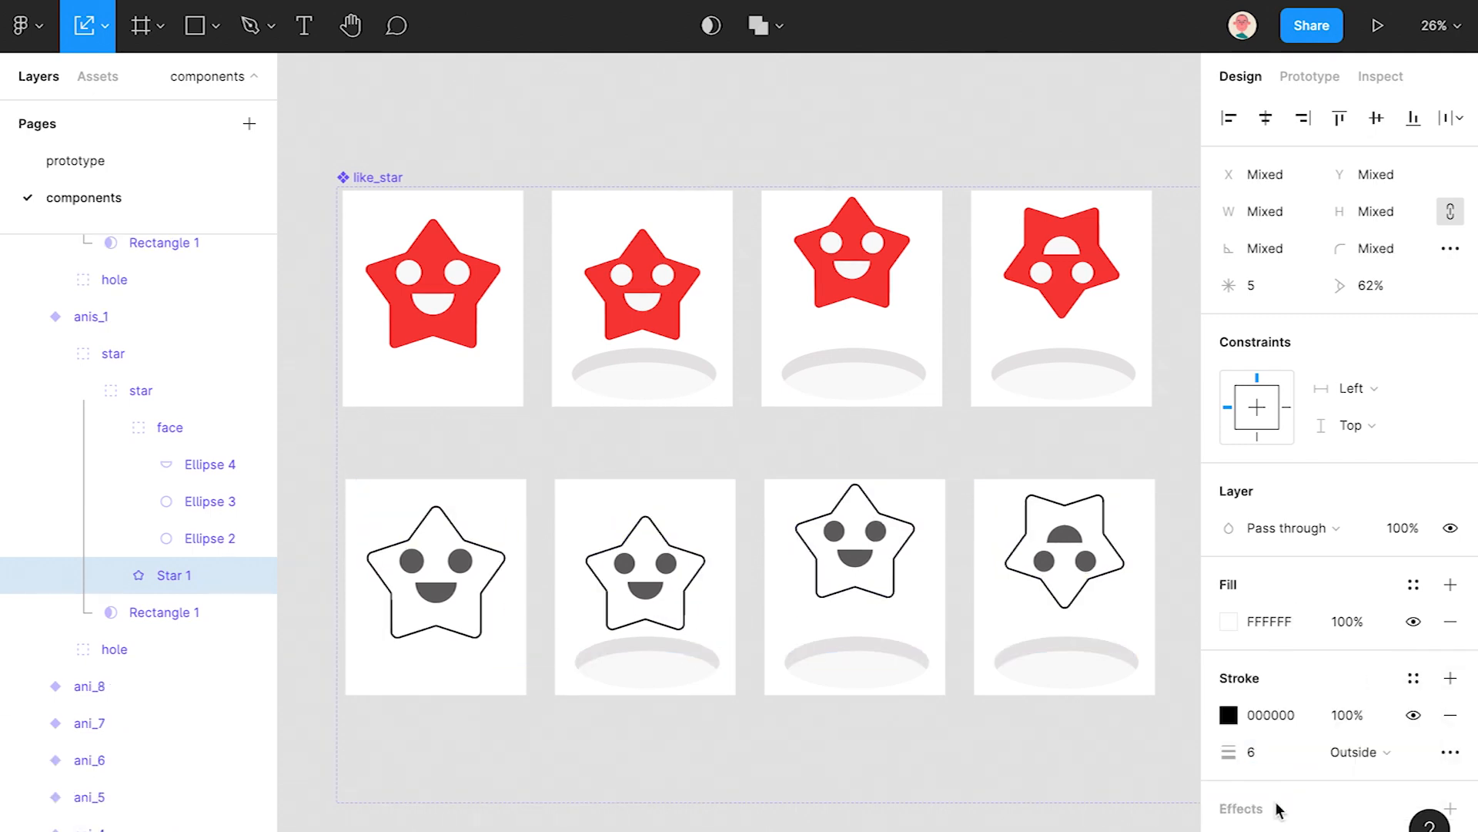
key("Escape")
left_click(442, 595, "ctrl")
scroll(442, 598, "up", 5)
- Rotate the first outlined stars' Ellipse 4 mouths 180° so they frown
left_click_drag(616, 624, 439, 539)
scroll(885, 647, "right", 4)
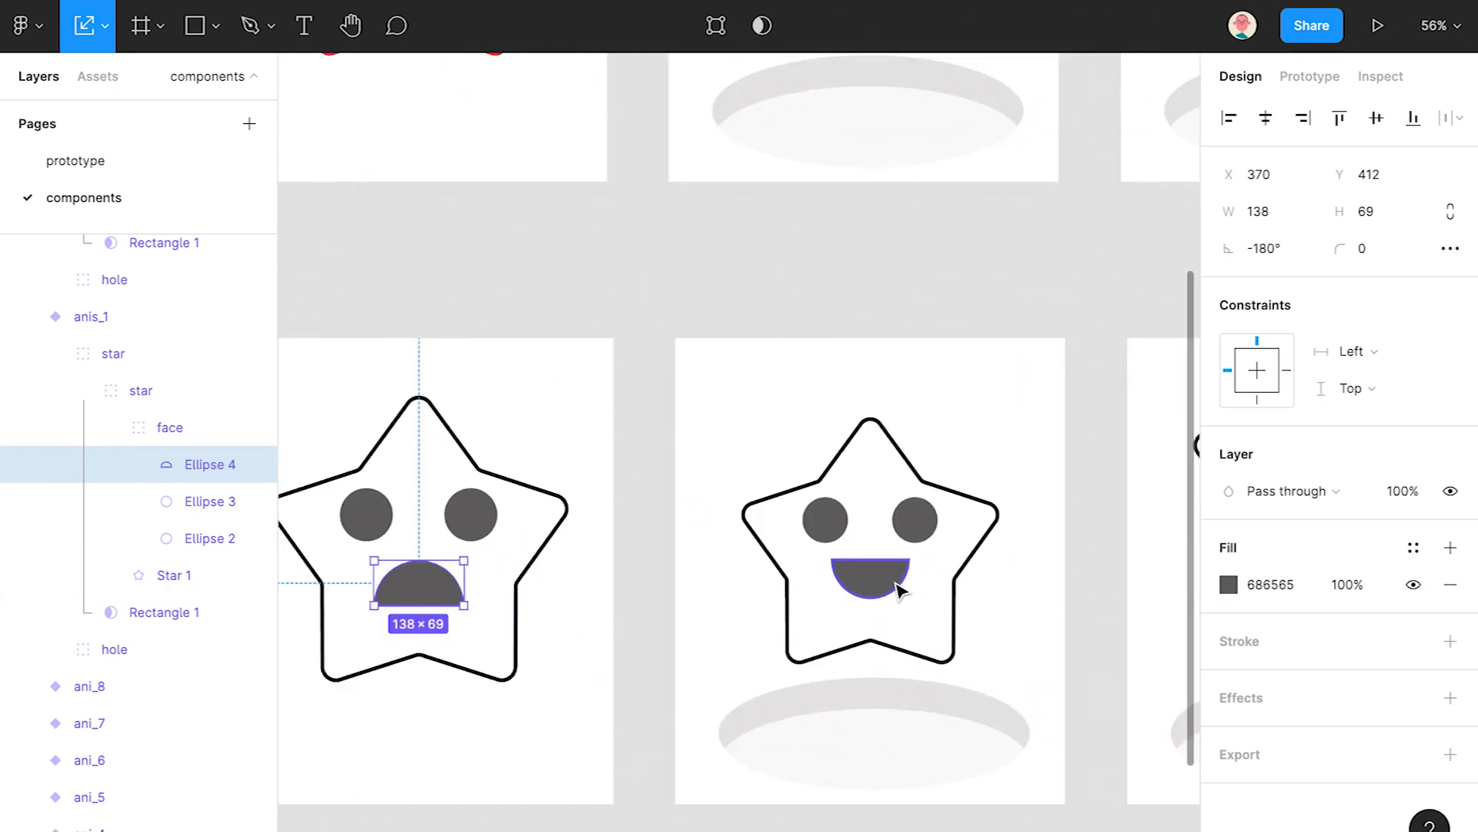
left_click(899, 589, "ctrl")
left_click_drag(934, 610, 762, 518)
scroll(673, 647, "right", 5)
left_click(847, 489, "ctrl")
left_click_drag(880, 505, 703, 499)
scroll(555, 584, "right", 5)
left_click(822, 471, "ctrl")
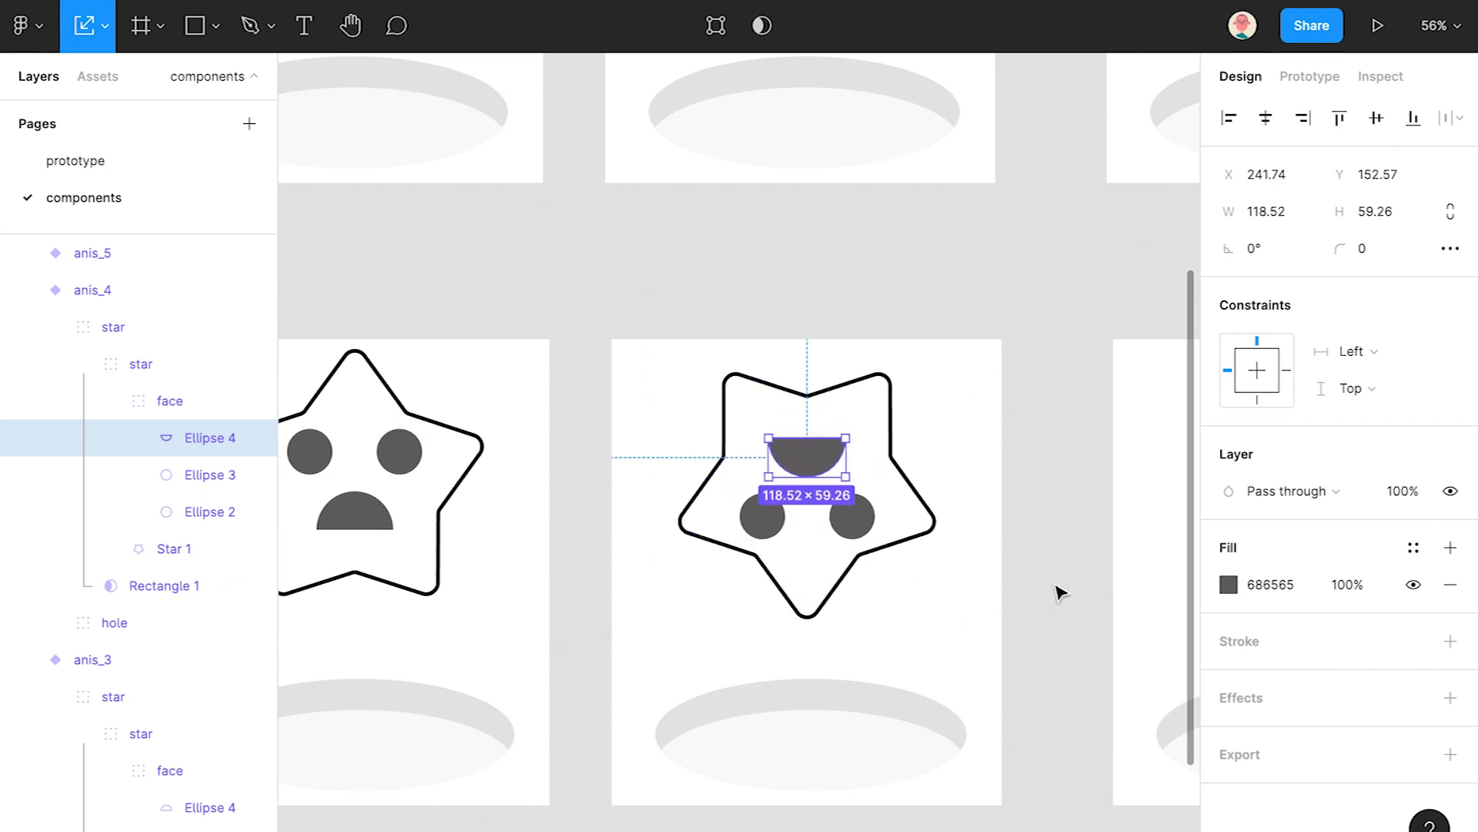
left_click(1057, 589)
- Flip the bottom-right stars' mouths 180° so anis_7 and anis_8 smile
scroll(1059, 593, "down", 8)
left_click_drag(1013, 590, 809, 578)
left_click_drag(1074, 568, 797, 576)
scroll(866, 575, "down", 1)
scroll(843, 549, "up", 5)
left_click(843, 548, "ctrl")
left_click(1097, 589, "ctrl")
left_click_drag(1117, 587, 986, 627)
scroll(941, 636, "right", 5)
left_click(1025, 613, "ctrl")
- Select the three bottom-right star variants together
scroll(1007, 650, "down", 2)
left_click(1145, 528)
left_click_drag(1145, 528, 636, 657)
scroll(1385, 687, "down", 7)
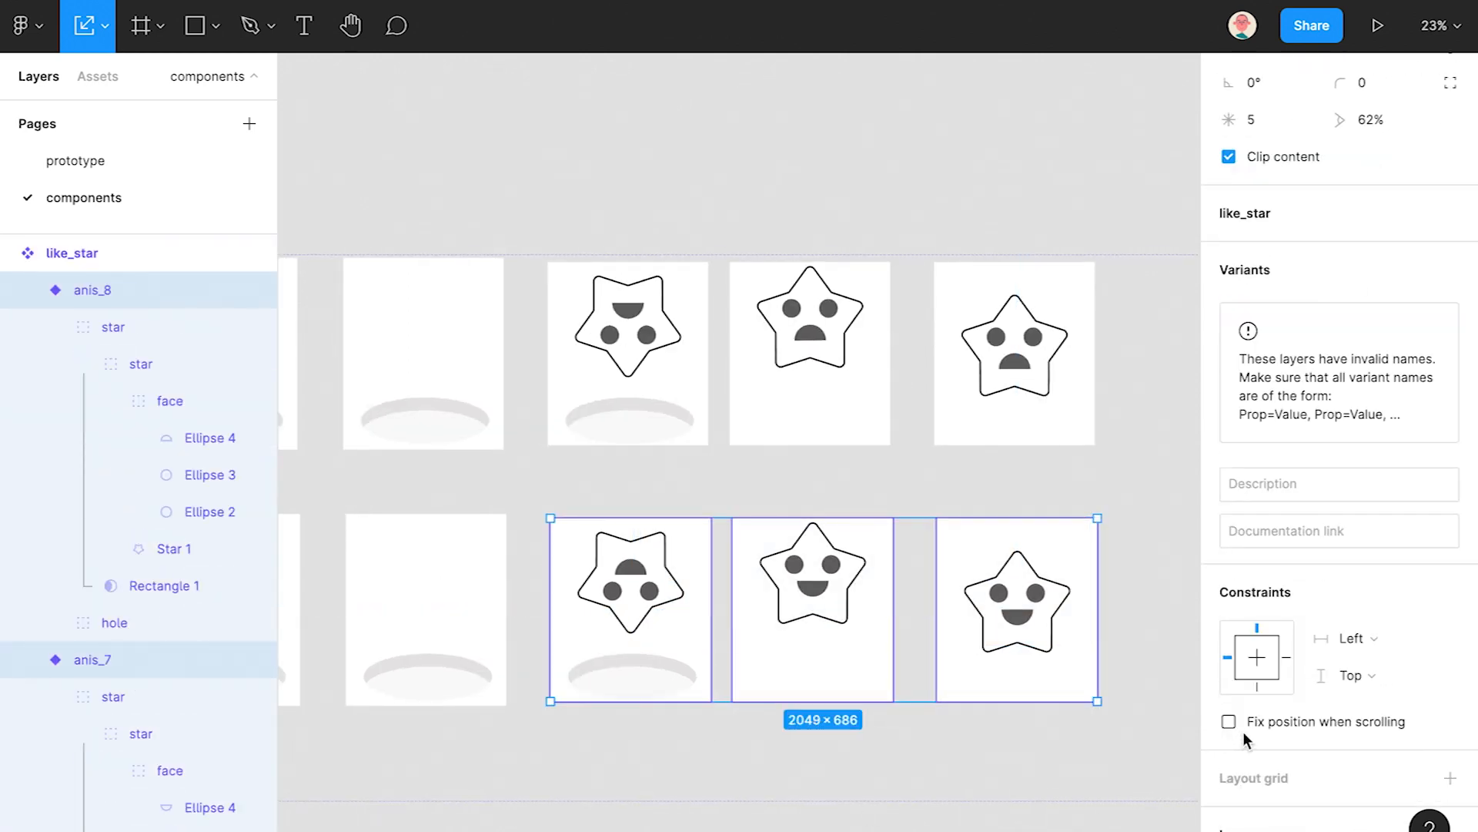
- Change the three bottom-right variants' 686565 face colour to white FFFFFF
left_click(1265, 740)
type("FFFFFF")
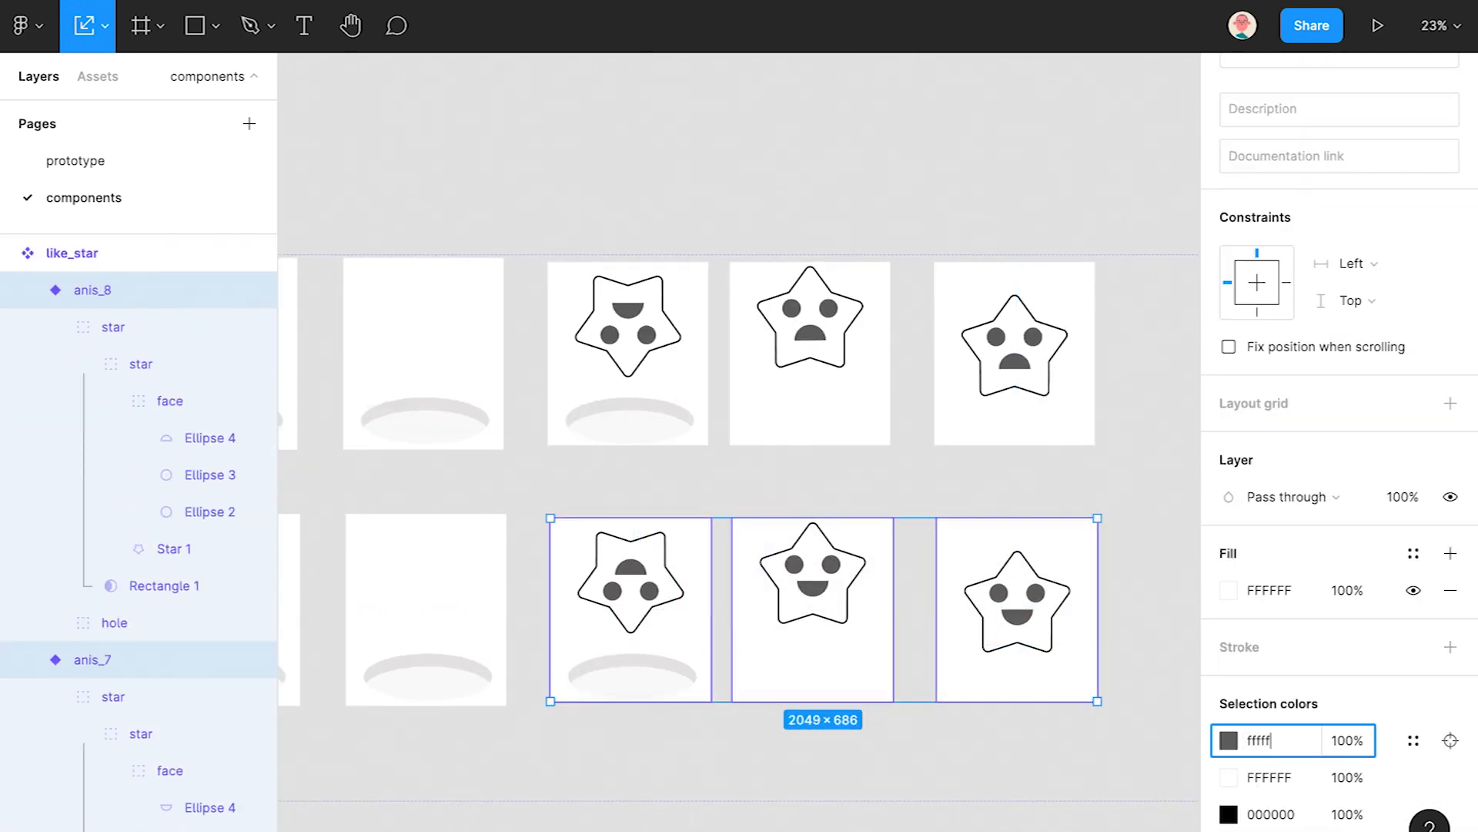
key("Return")
scroll(1065, 678, "down", 1)
scroll(1065, 677, "down", 1)
scroll(1248, 786, "down", 3)
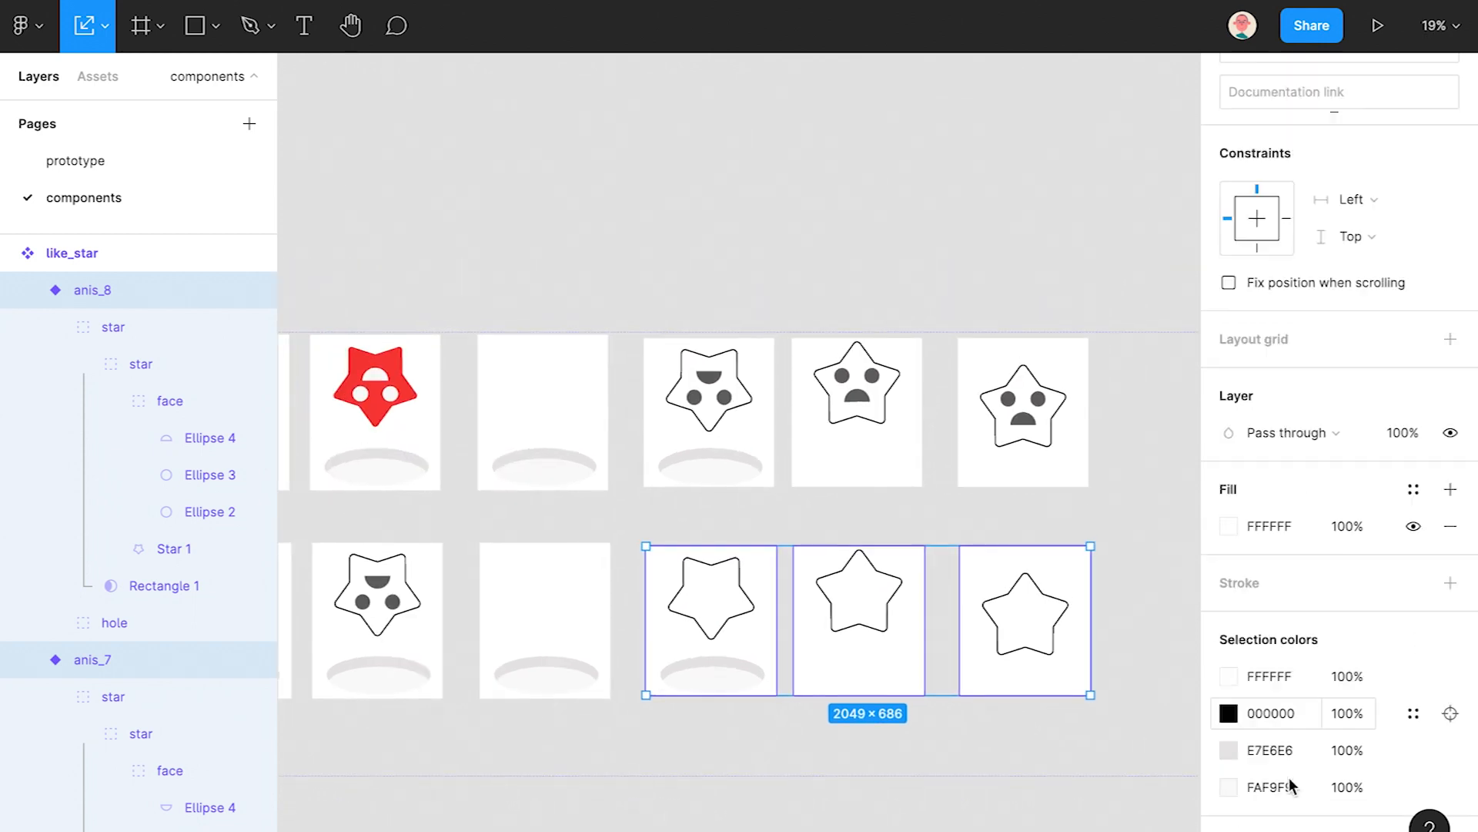
left_click(1142, 621)
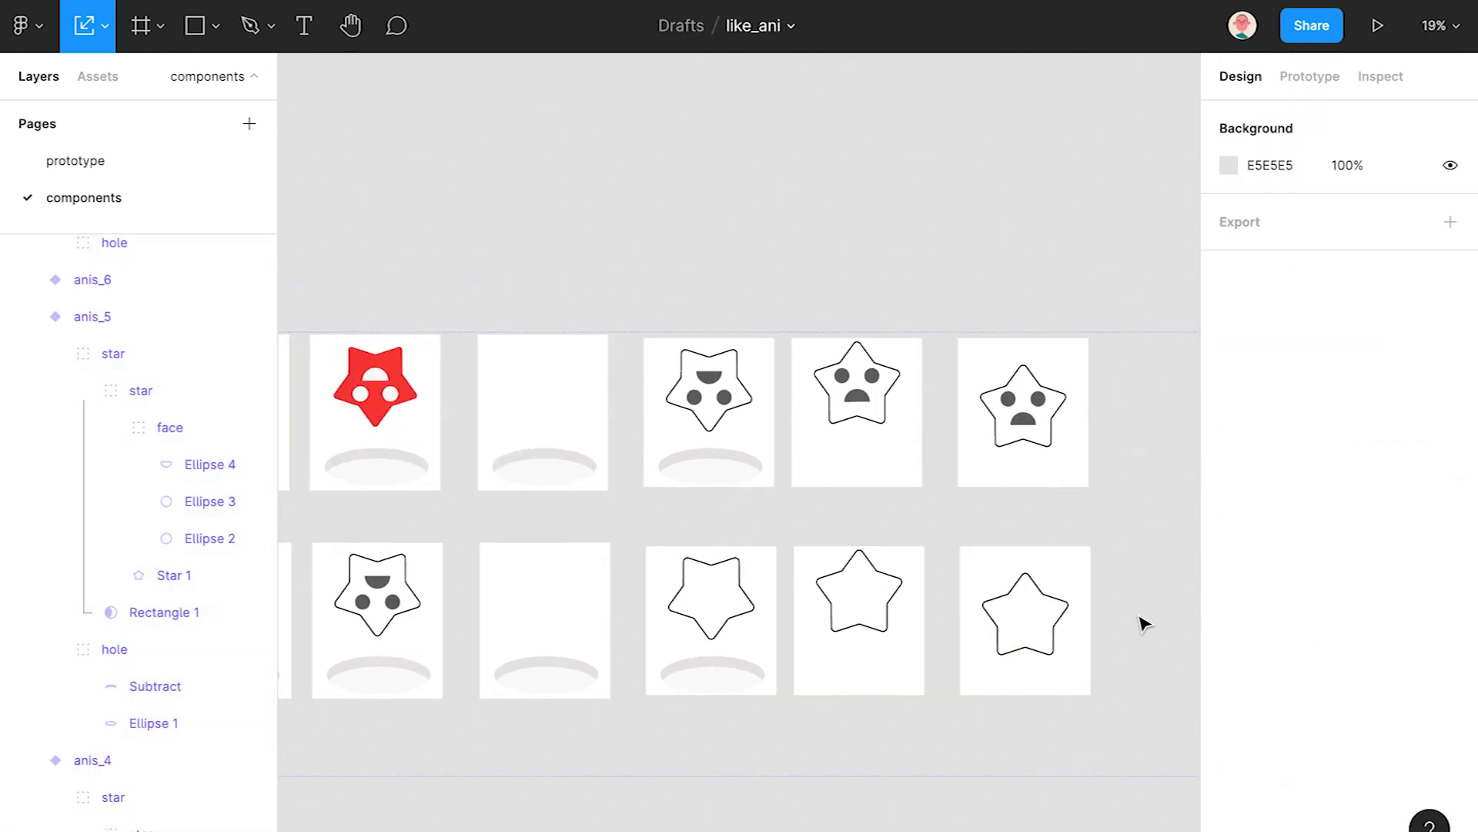
- Eyedrop the existing red F63C3C onto the three bottom-right stars
left_click(1066, 614, "ctrl")
left_click(874, 625, "ctrl+shift")
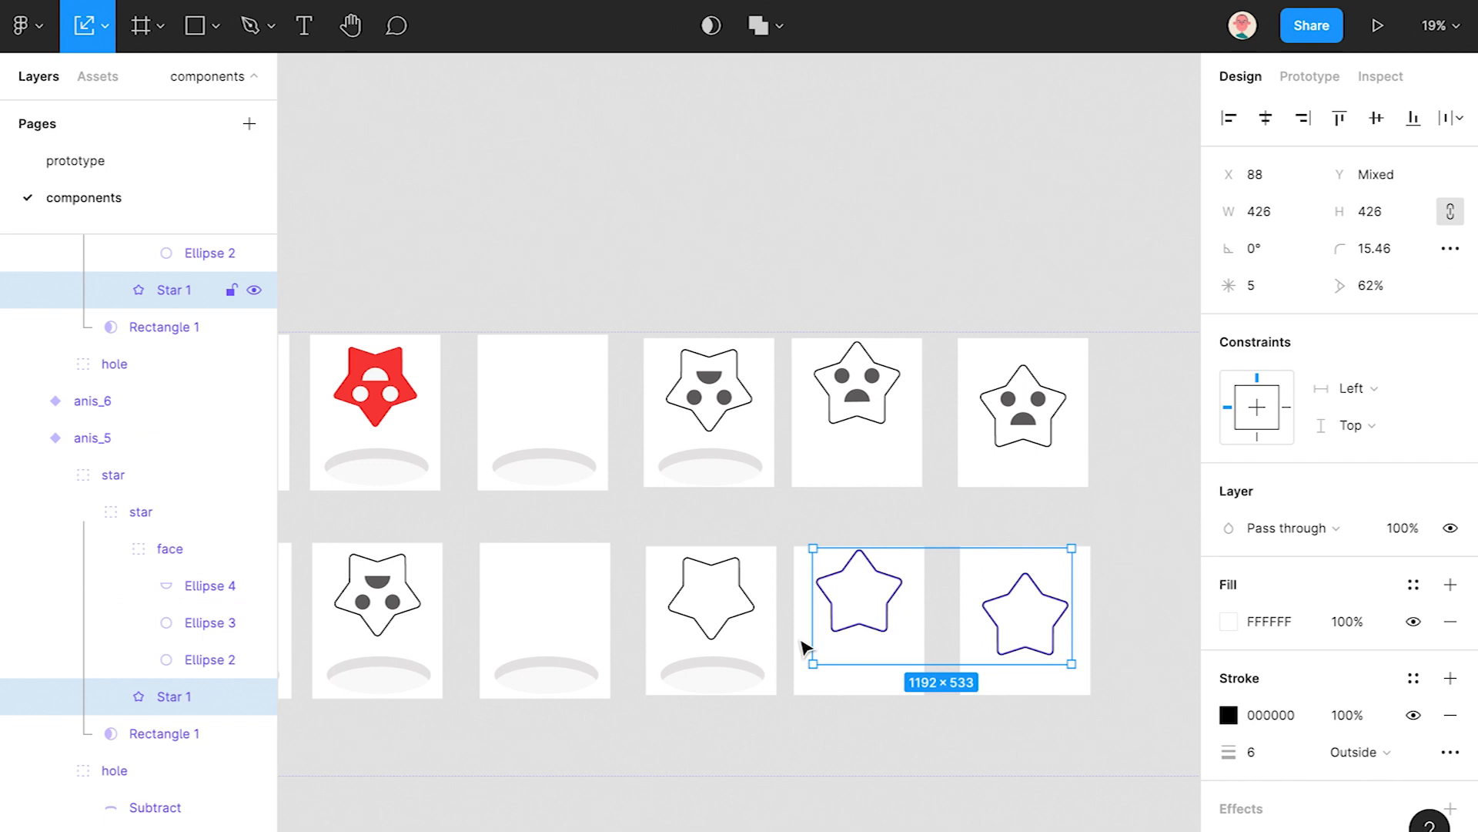
left_click(749, 614, "ctrl+shift")
key("i")
left_click(400, 369)
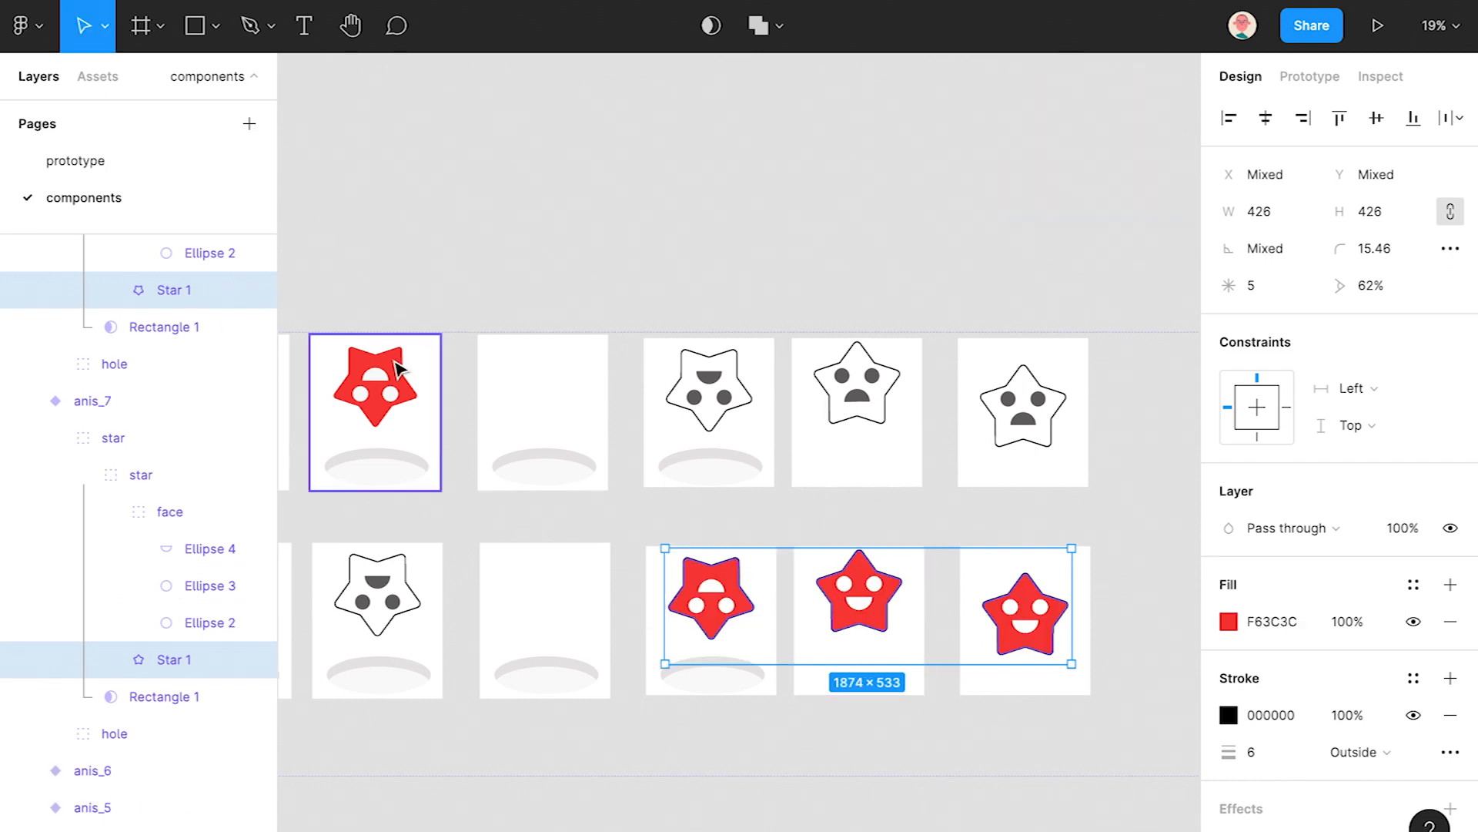
left_click(1136, 593)
scroll(1132, 594, "down", 2)
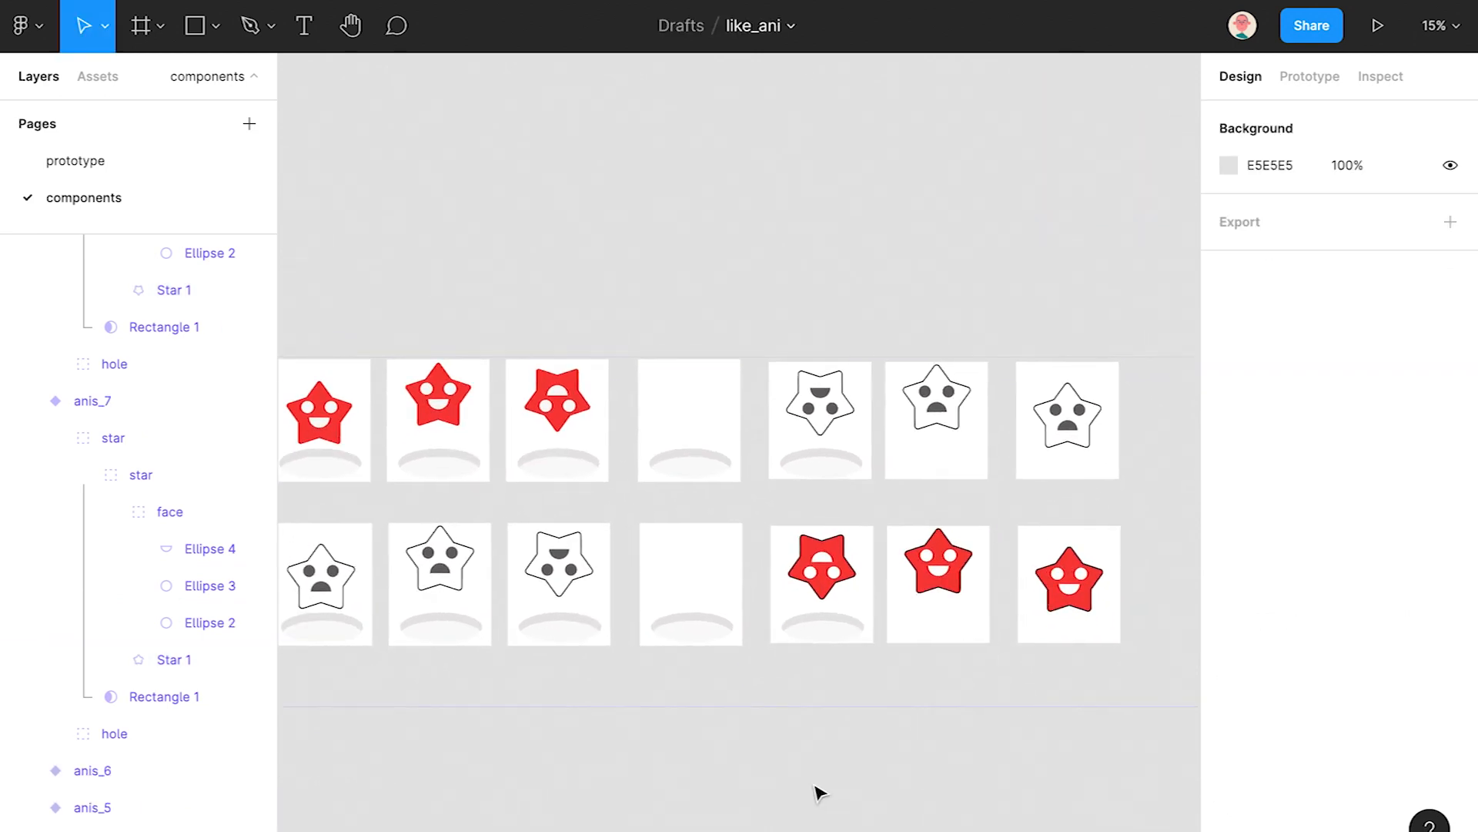
left_click(1081, 599, "ctrl")
left_click(957, 597, "ctrl+shift")
left_click(860, 584, "ctrl+shift")
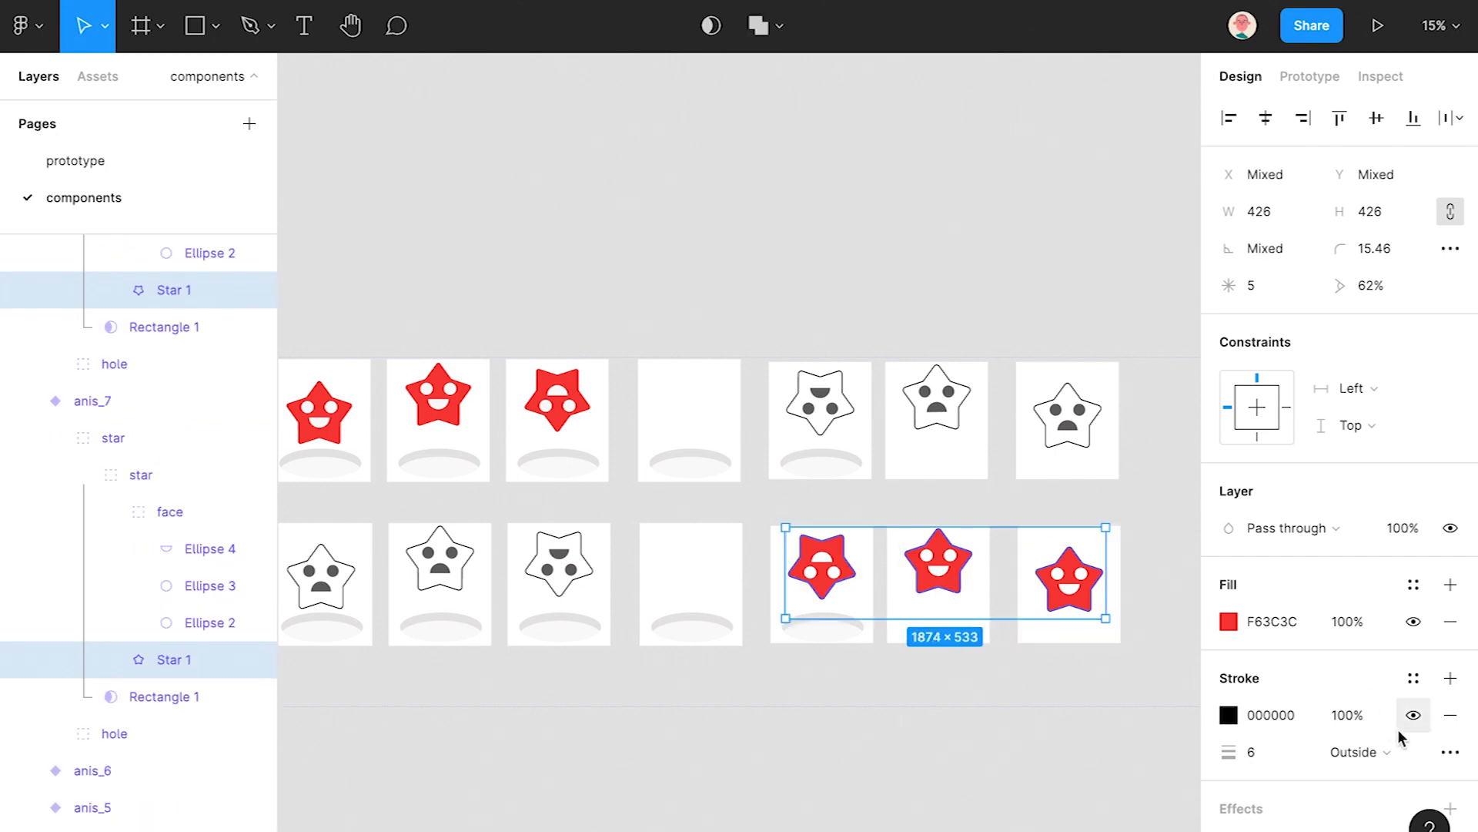
left_click(943, 760)
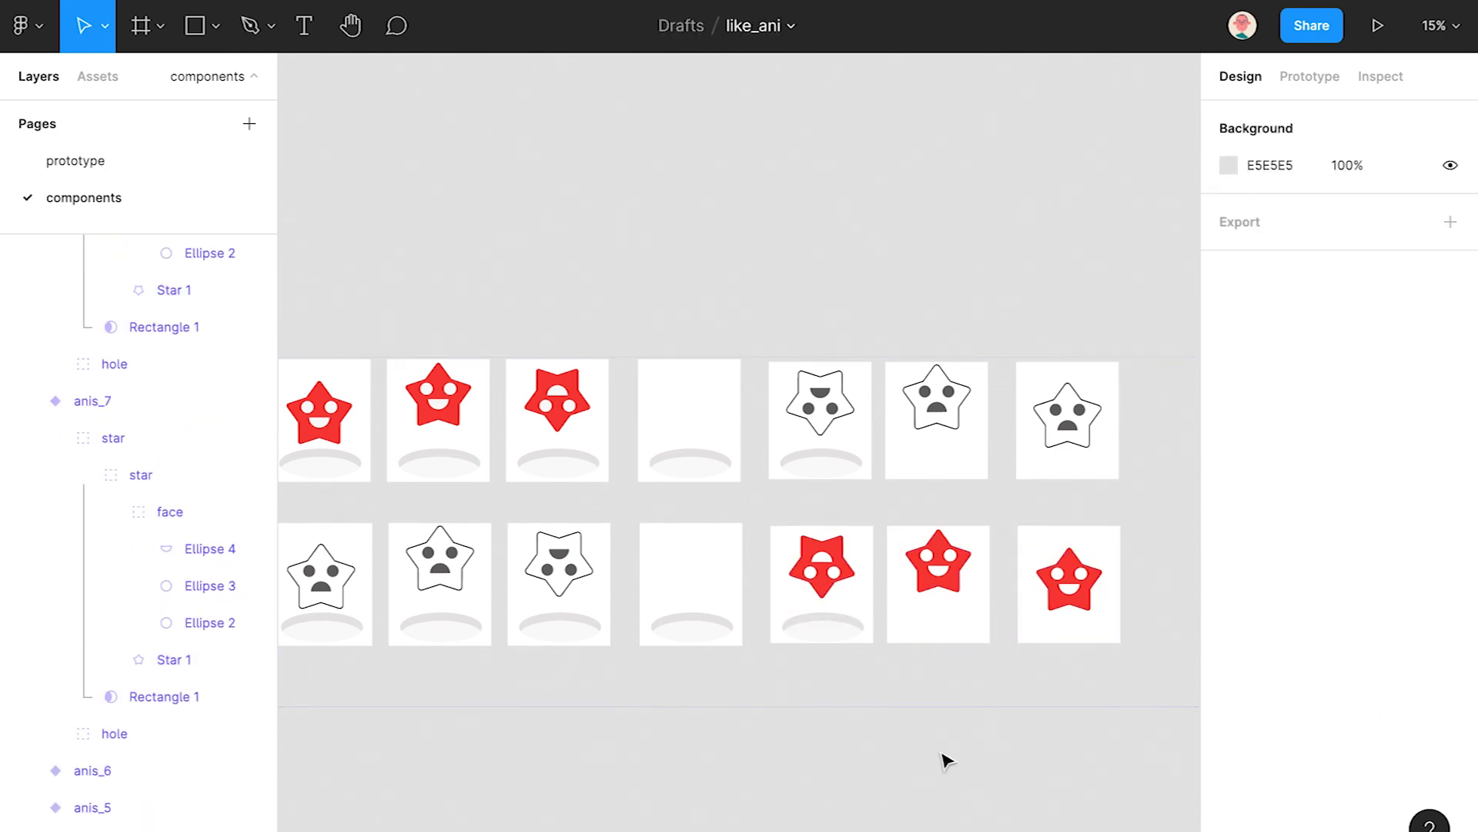
scroll(924, 739, "down", 3)
scroll(916, 662, "down", 3)
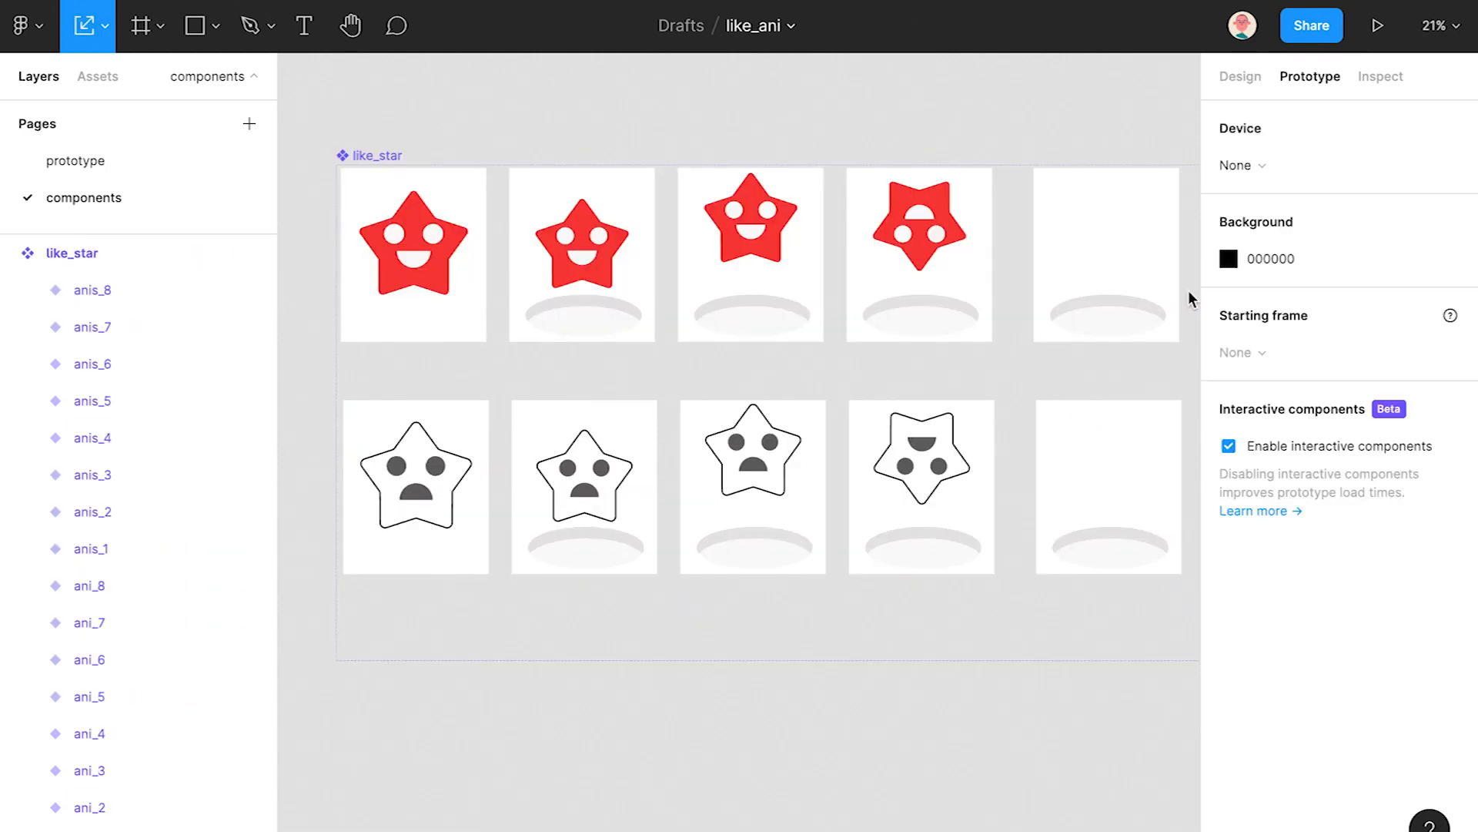
- Scale down the hole group under the second red star around its centre
scroll(829, 565, "up", 3)
left_click(539, 414, "ctrl")
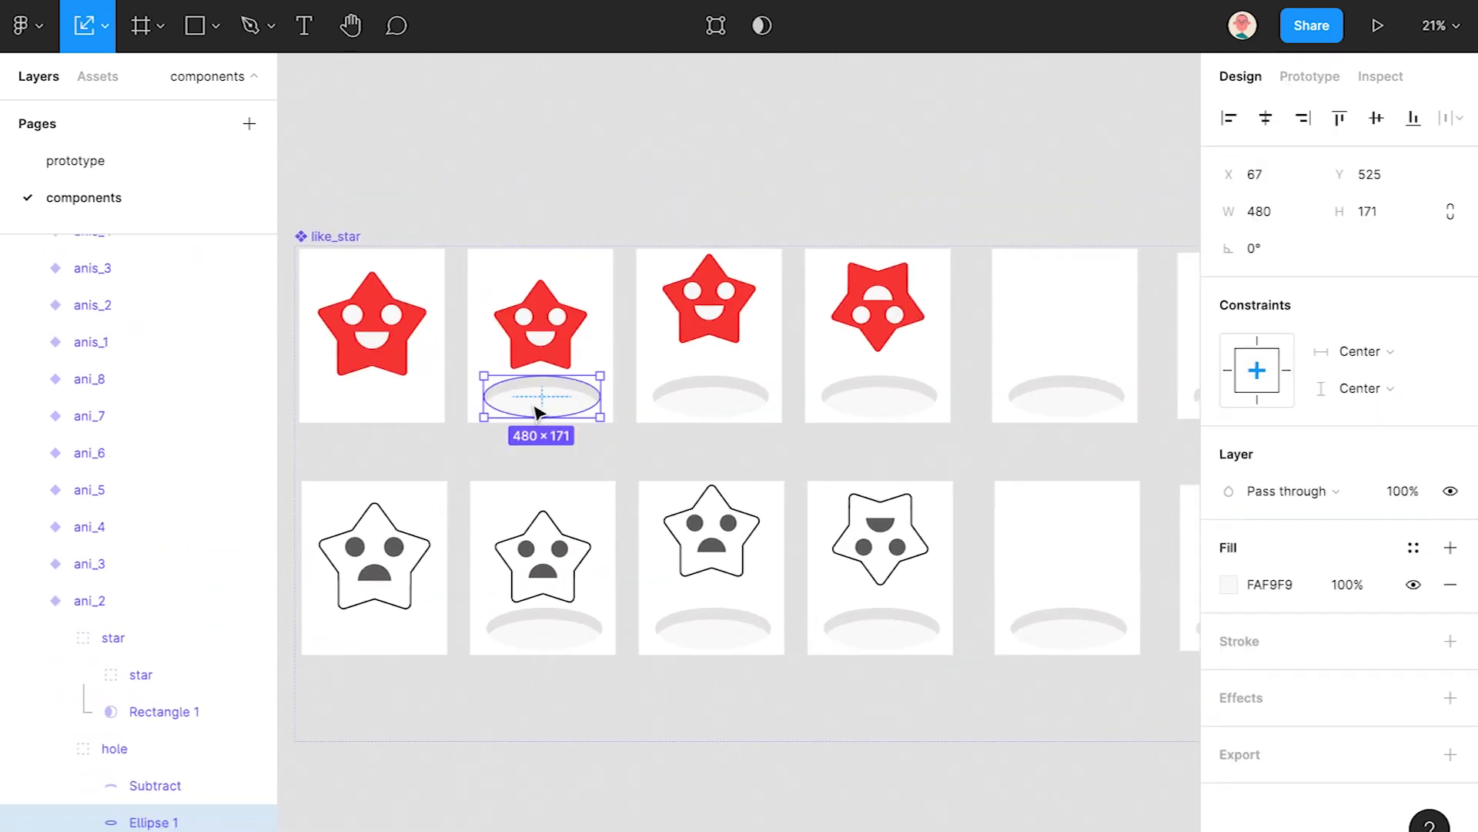
left_click_drag(794, 526, 747, 523)
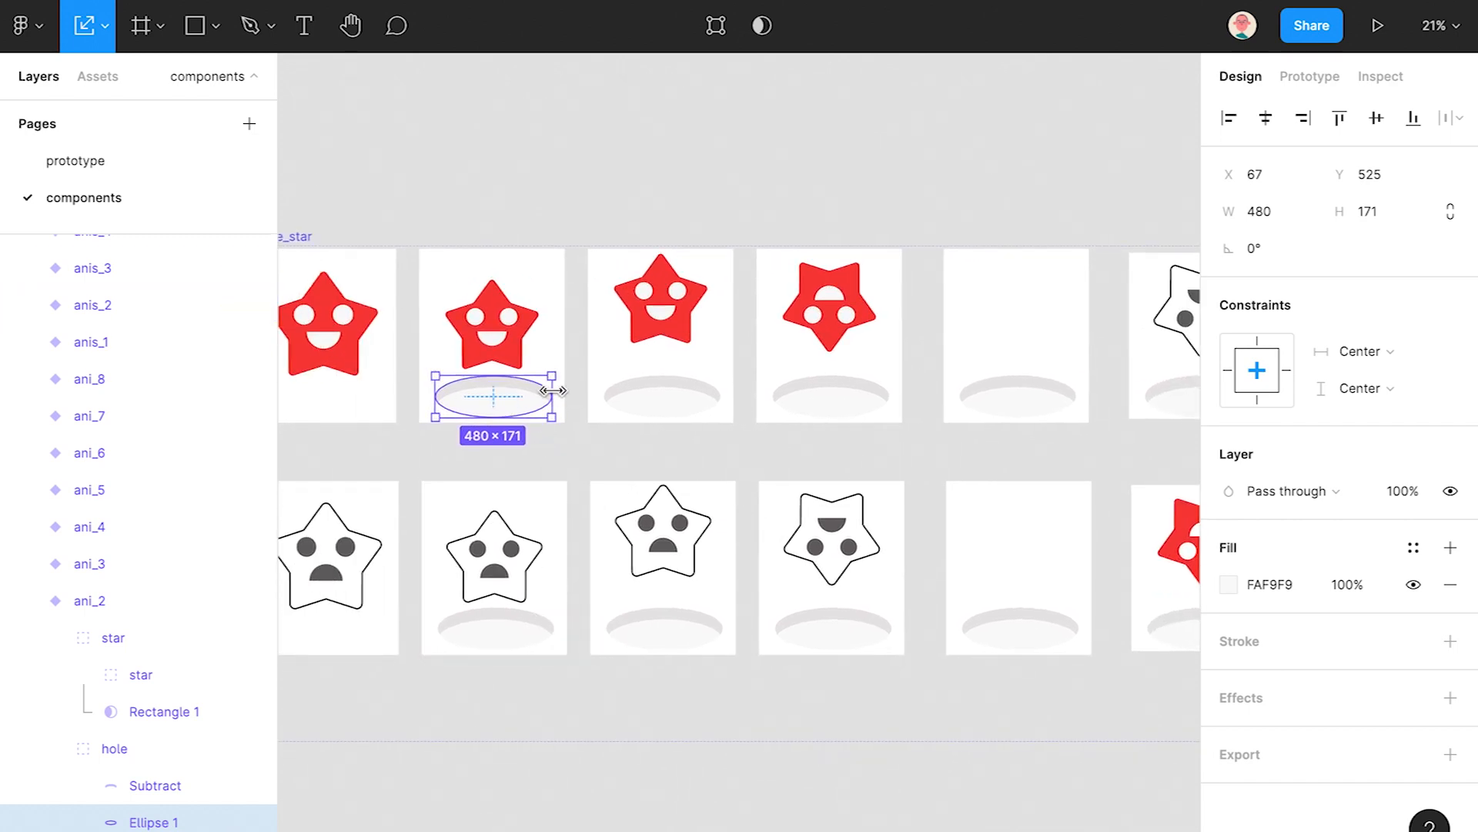
left_click_drag(556, 373, 512, 382)
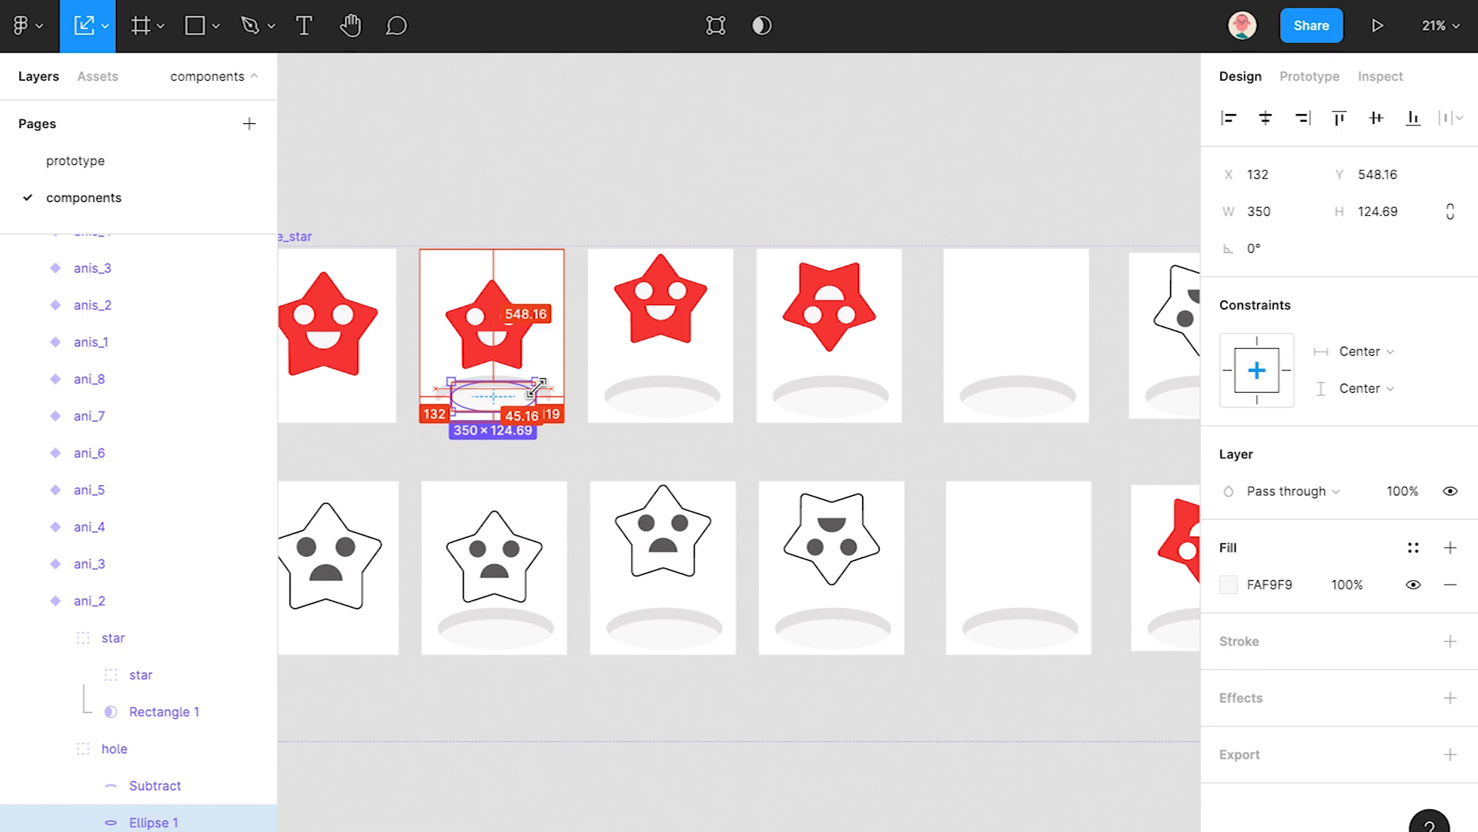
key("ctrl+z")
left_click(56, 748)
left_click_drag(552, 375, 526, 385)
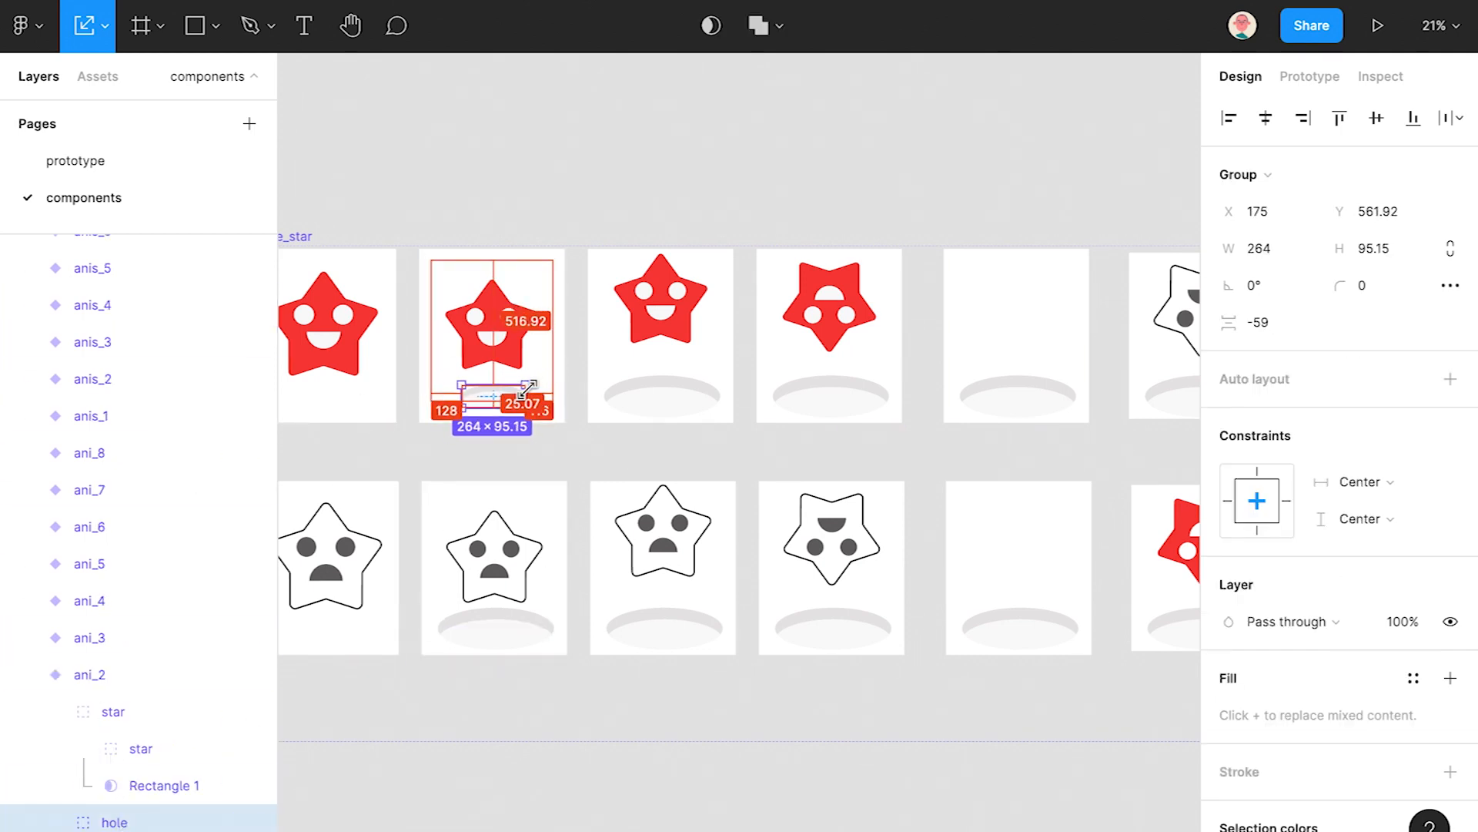
left_click_drag(509, 637, 596, 464)
- Scale down the hole group under the second gray star as well
left_click(565, 495, "ctrl")
left_click(108, 725)
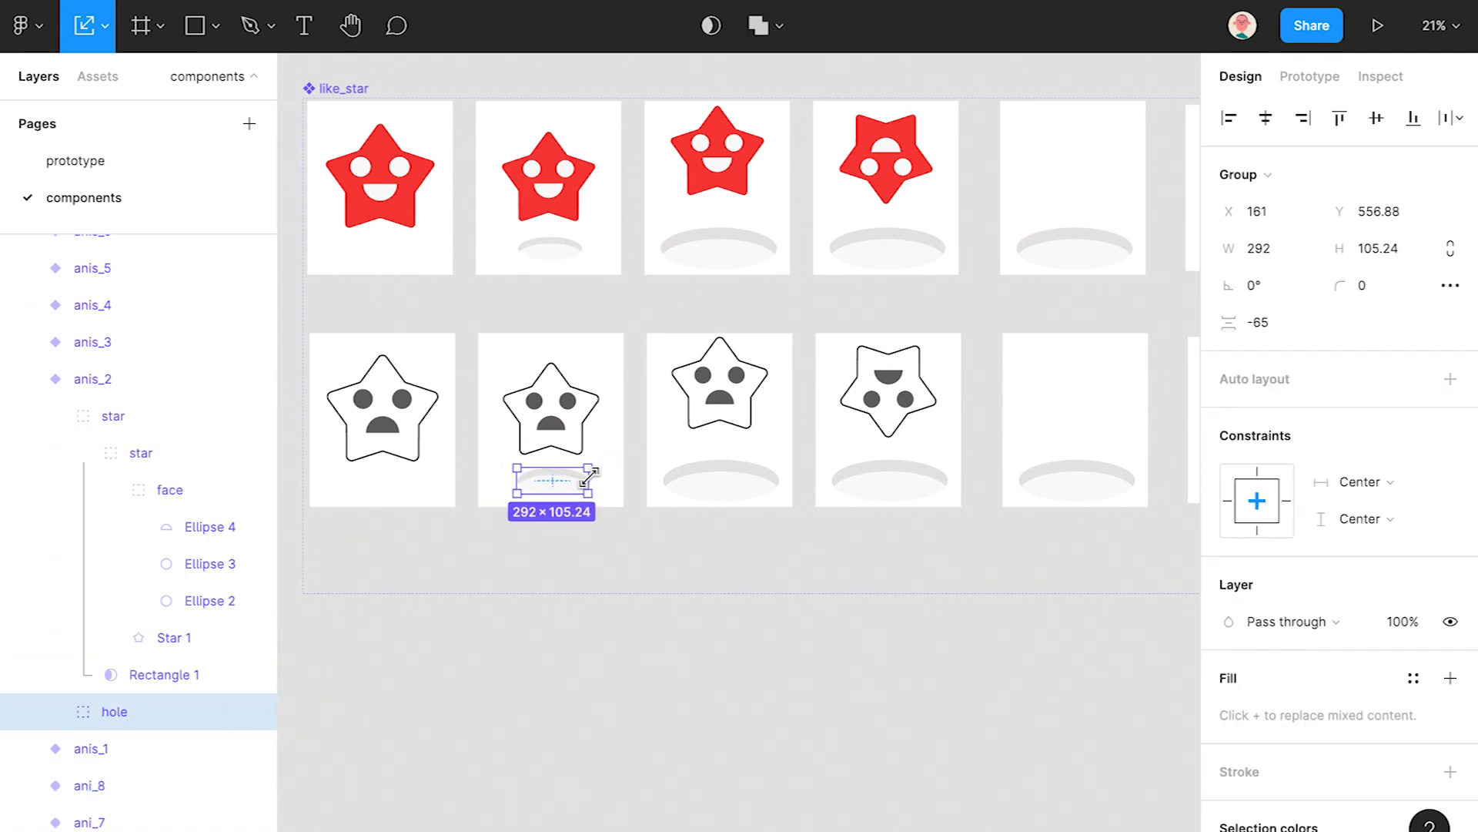
left_click(568, 613)
scroll(571, 616, "down", 2)
scroll(570, 616, "right", 5)
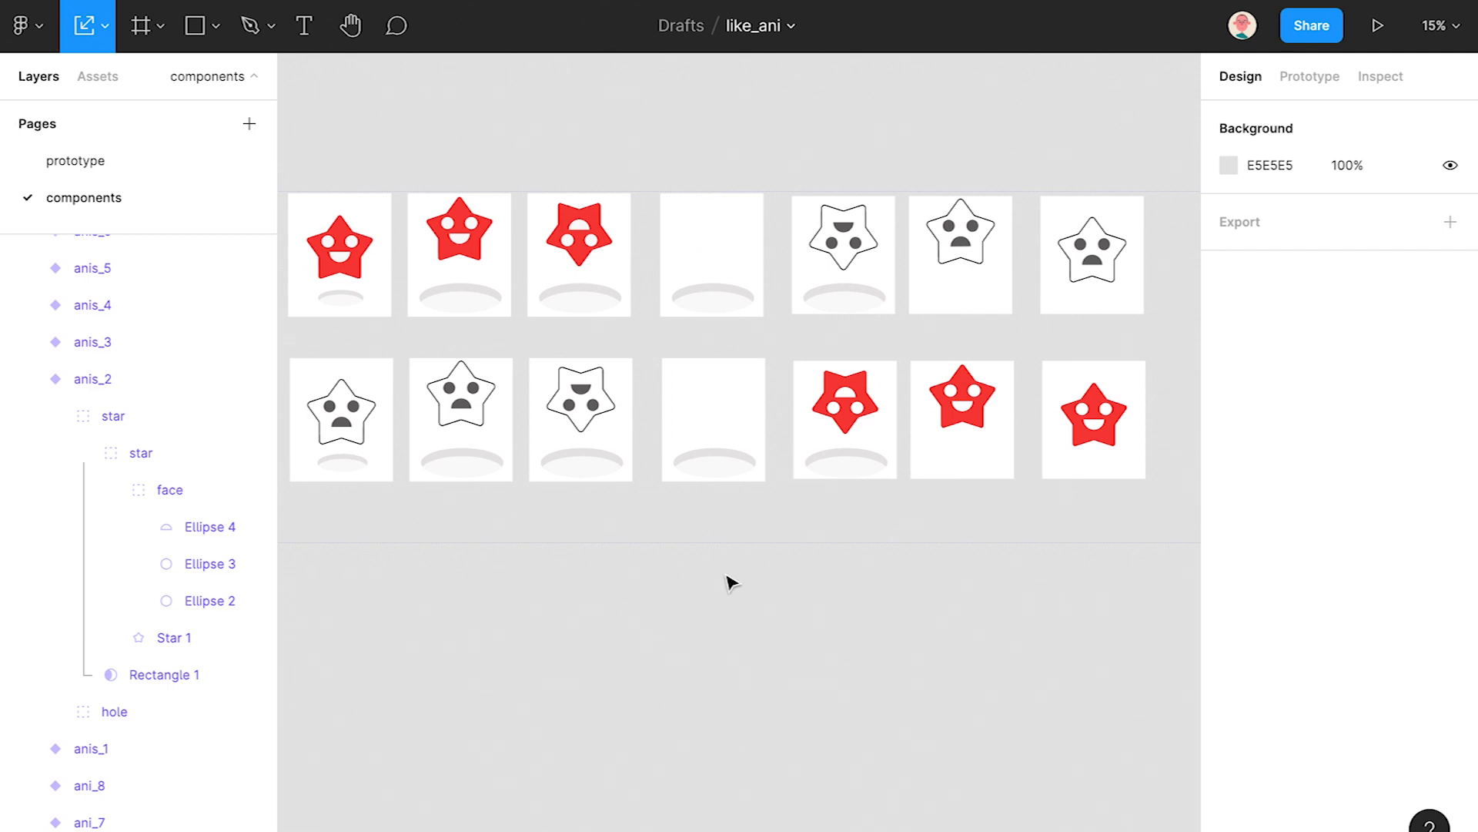
scroll(706, 581, "left", 2)
scroll(706, 580, "up", 1)
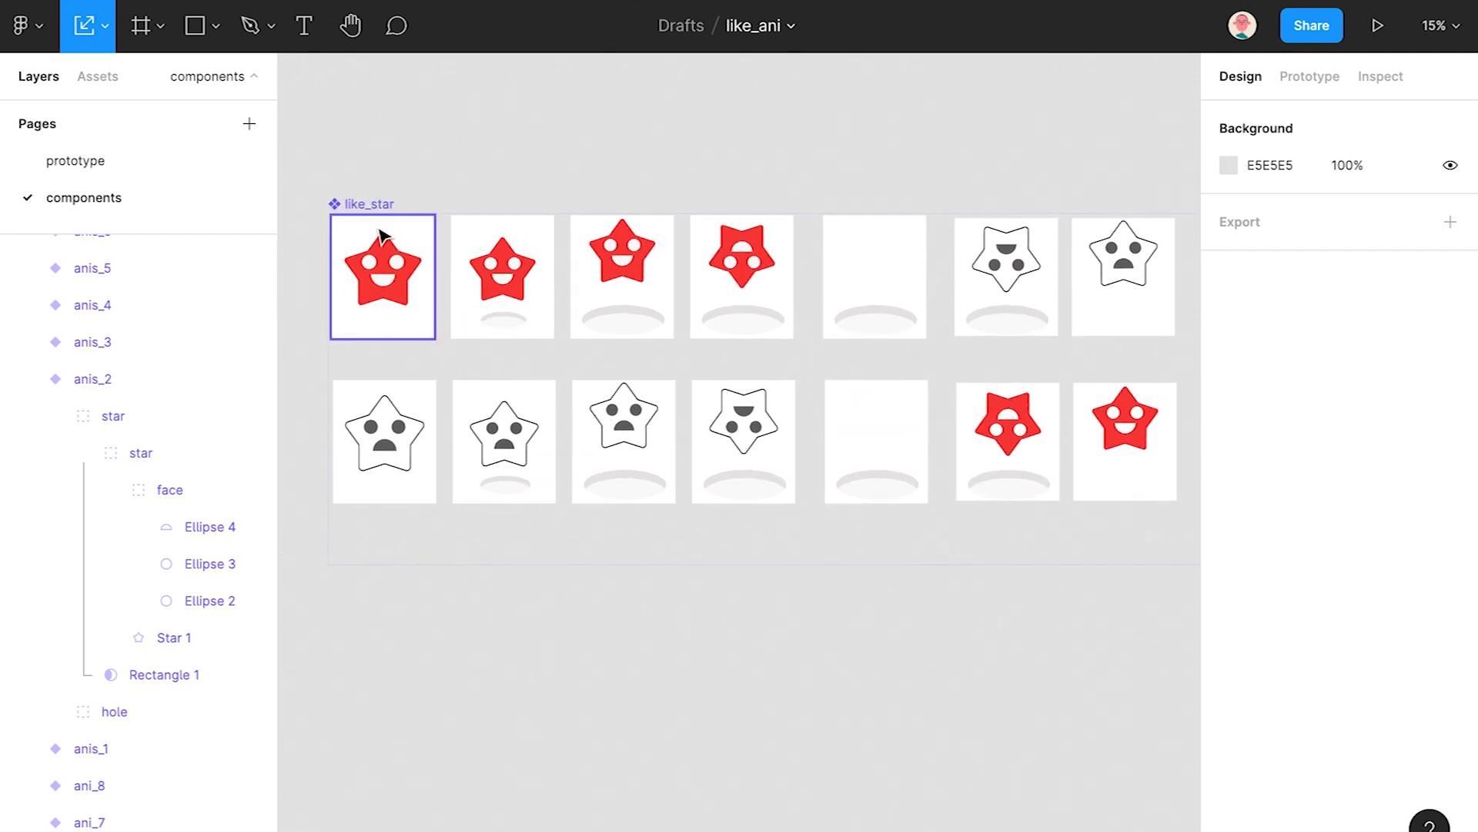
- Select all sixteen like_star variants from anis_8 in Layers and hide their white fill
left_click(364, 320)
left_click(362, 204)
left_click(26, 510)
left_click(135, 290)
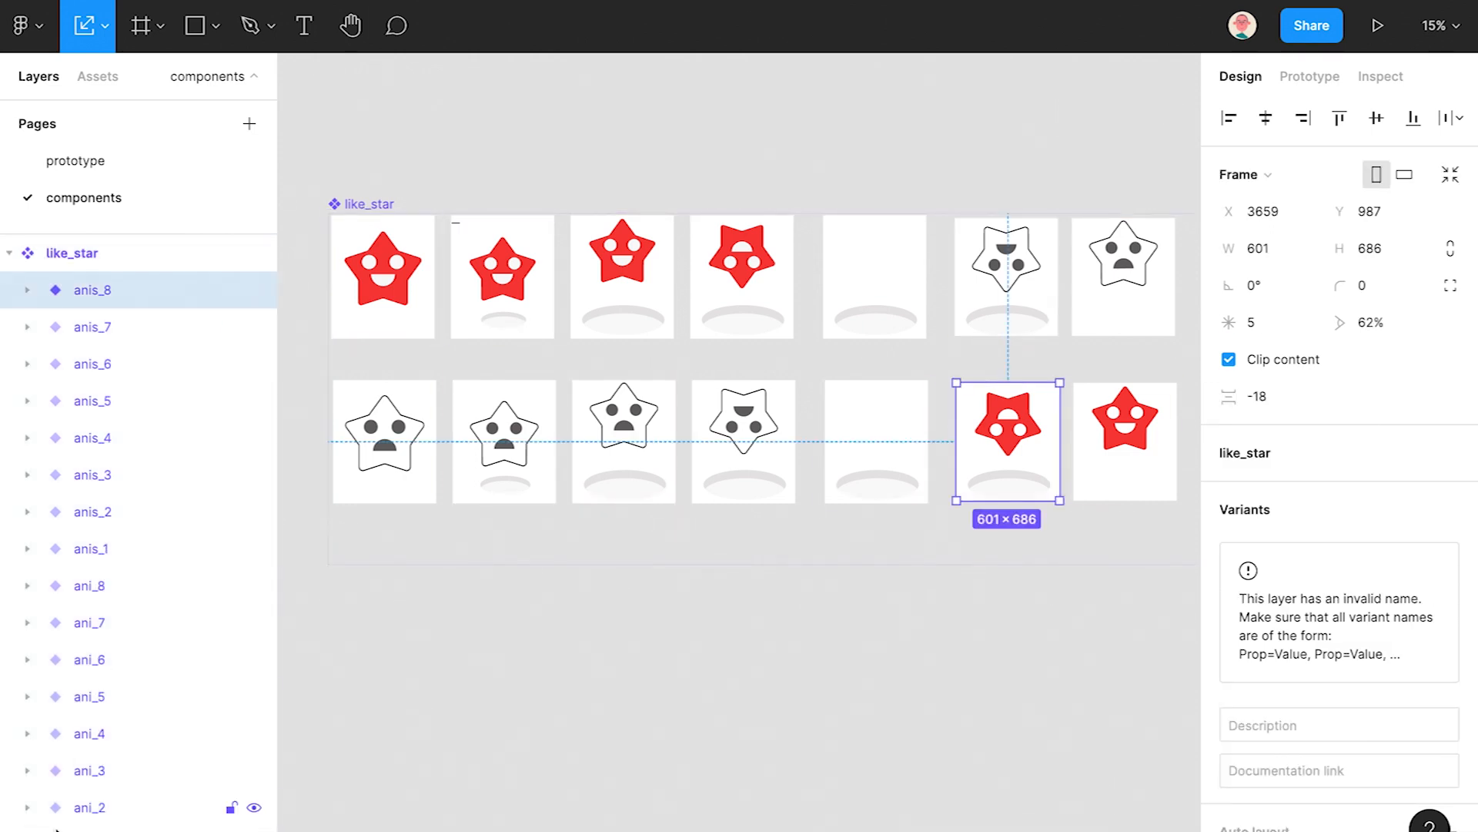
left_click(56, 829, "shift")
left_click(1414, 417)
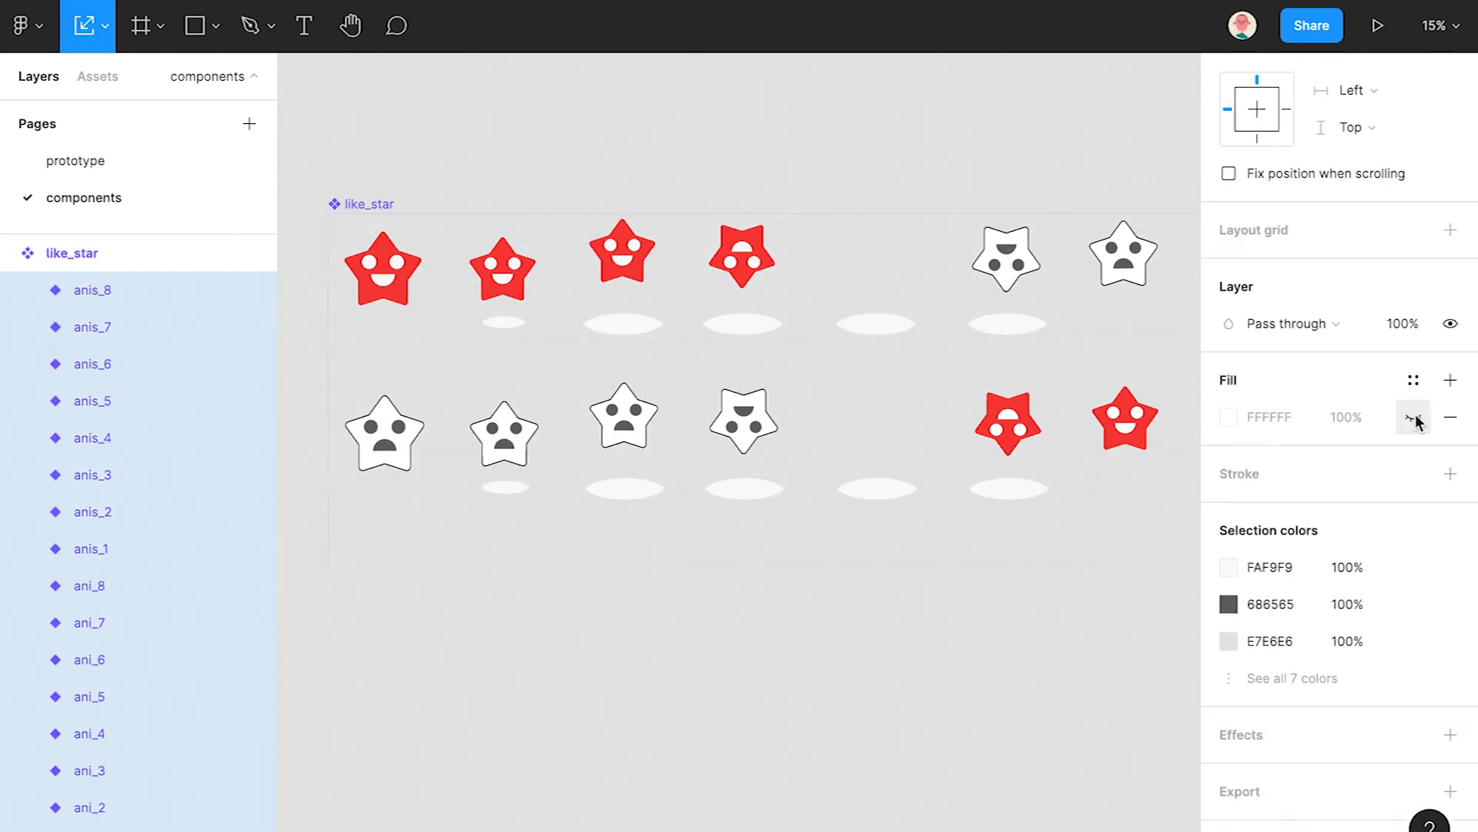
left_click(940, 618)
scroll(905, 522, "down", 2)
scroll(628, 416, "right", 2)
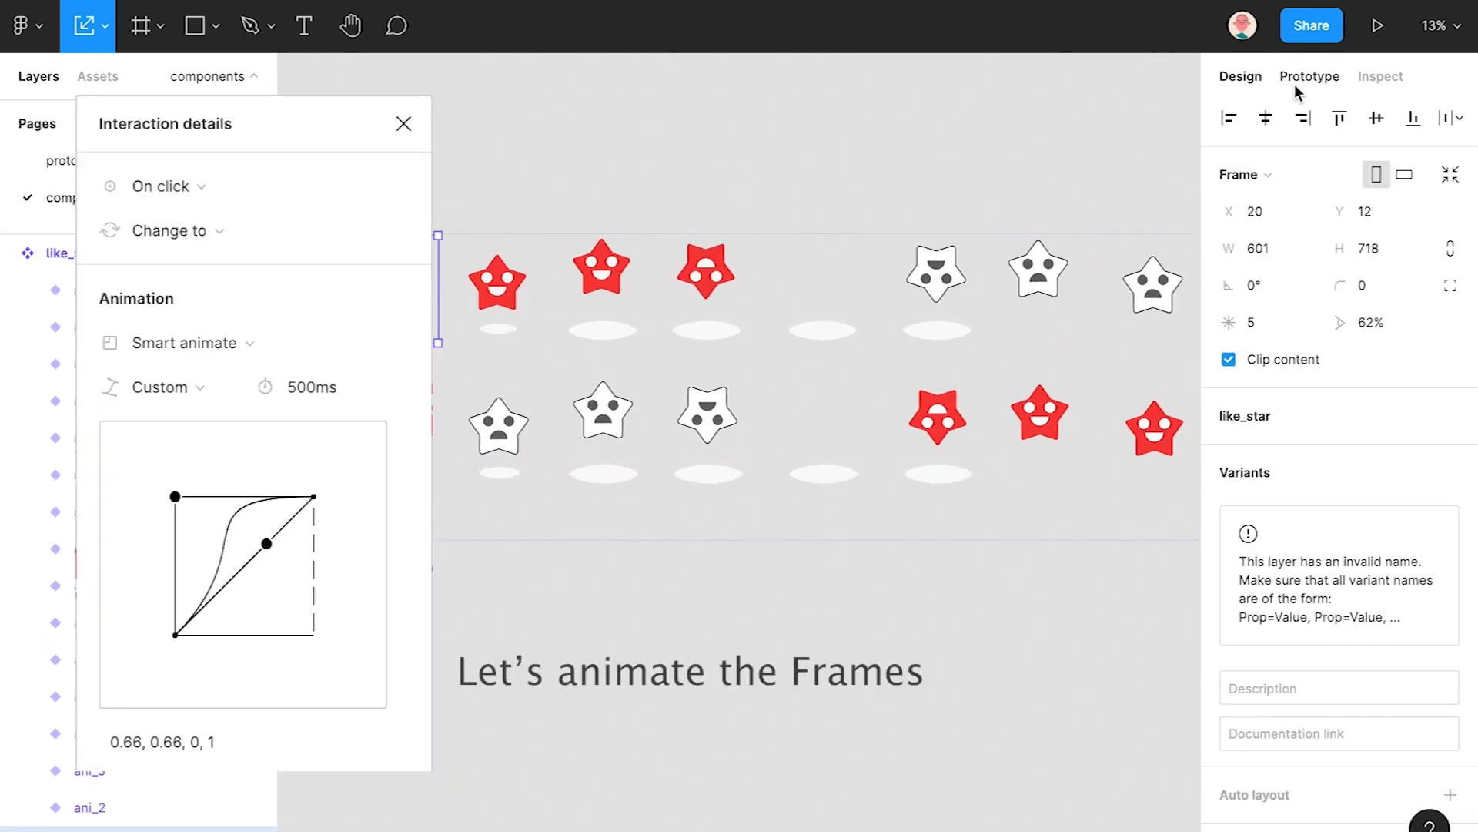
- Smart-animate the first red star to ani_2 on click, and the second to the third after a delay
left_click(1301, 78)
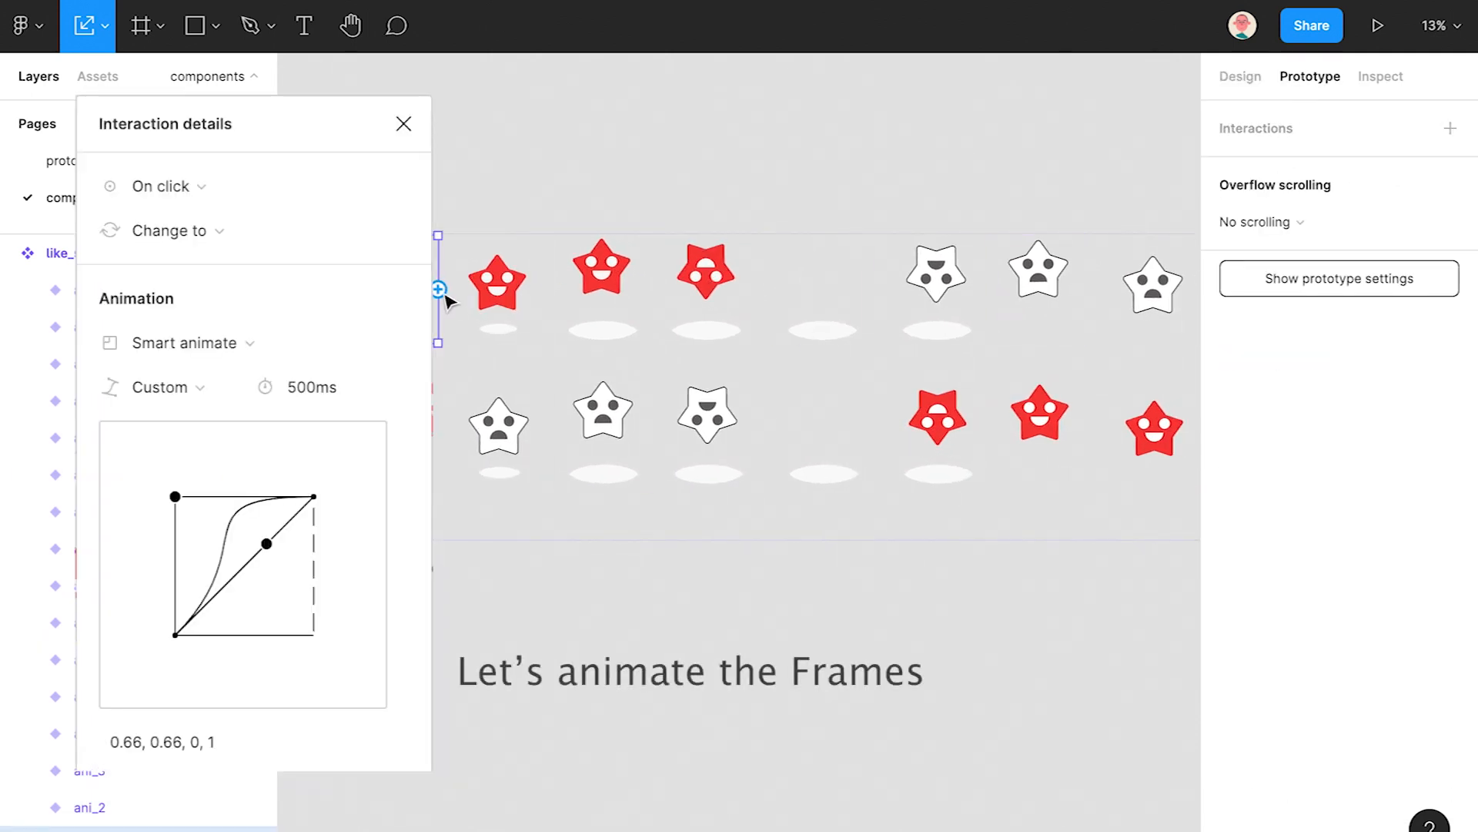
left_click_drag(439, 289, 501, 312)
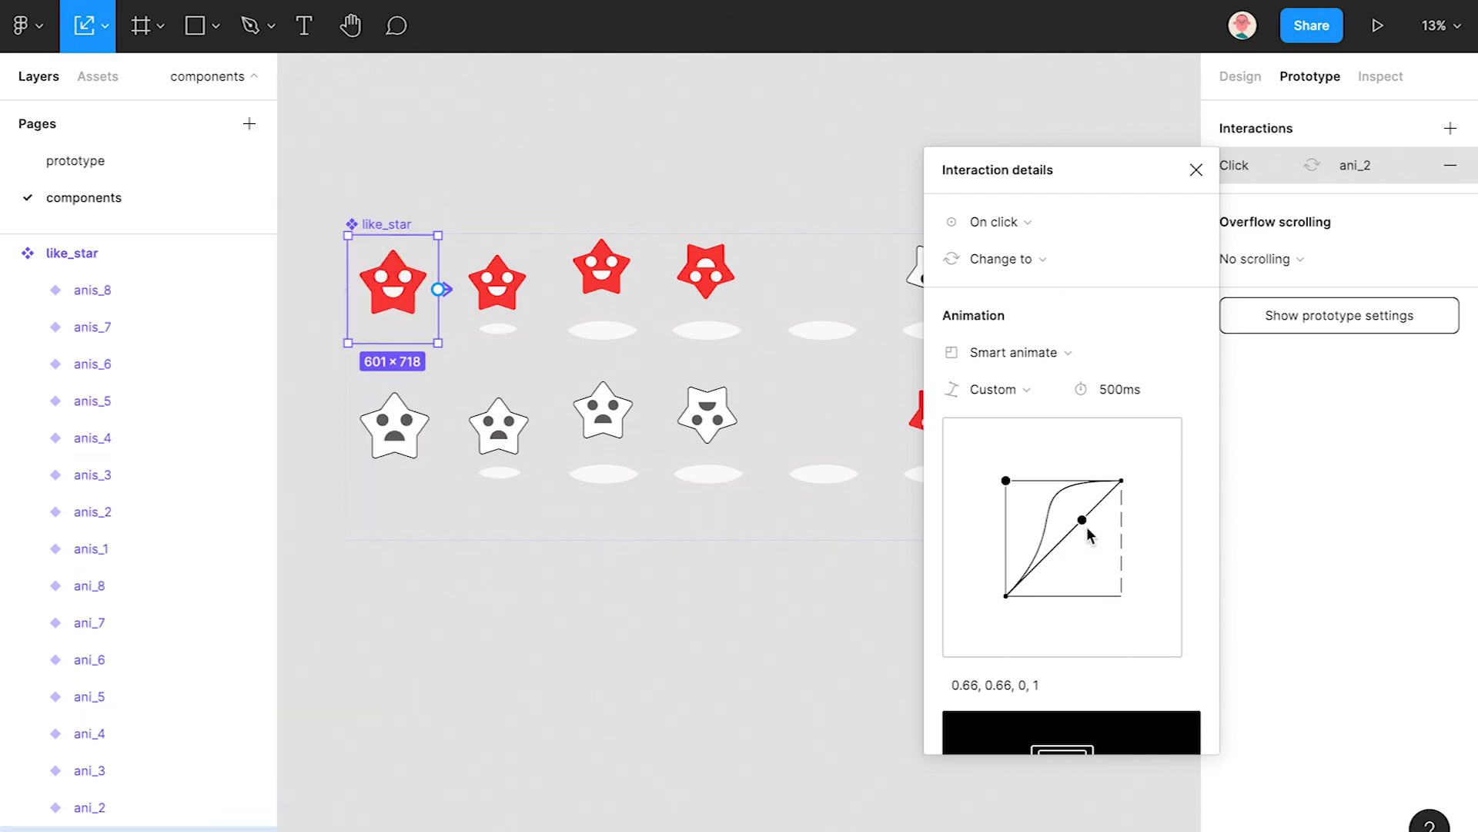
left_click(499, 281)
left_click_drag(543, 289, 589, 291)
left_click(1032, 224)
left_click(1014, 505)
left_click(1115, 231)
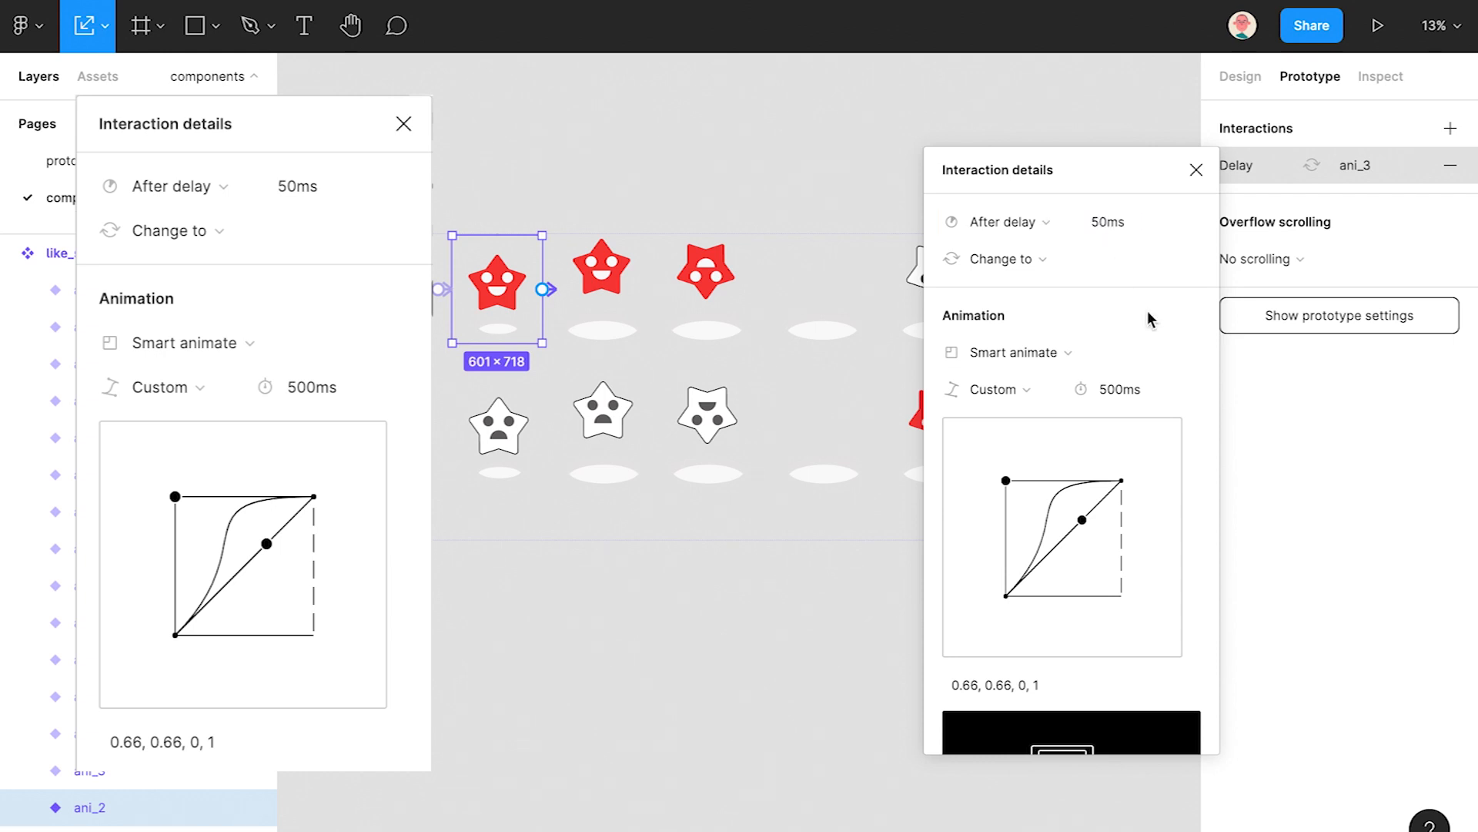
- Connect the third red star to ani_4 after a 50 ms delay
left_click(602, 277)
left_click_drag(647, 289, 705, 281)
left_click(1001, 222)
left_click(1016, 508)
left_click(1112, 222)
type("50")
- Connect the fourth red star to ani_6 after a 50 ms delay
left_click(705, 271)
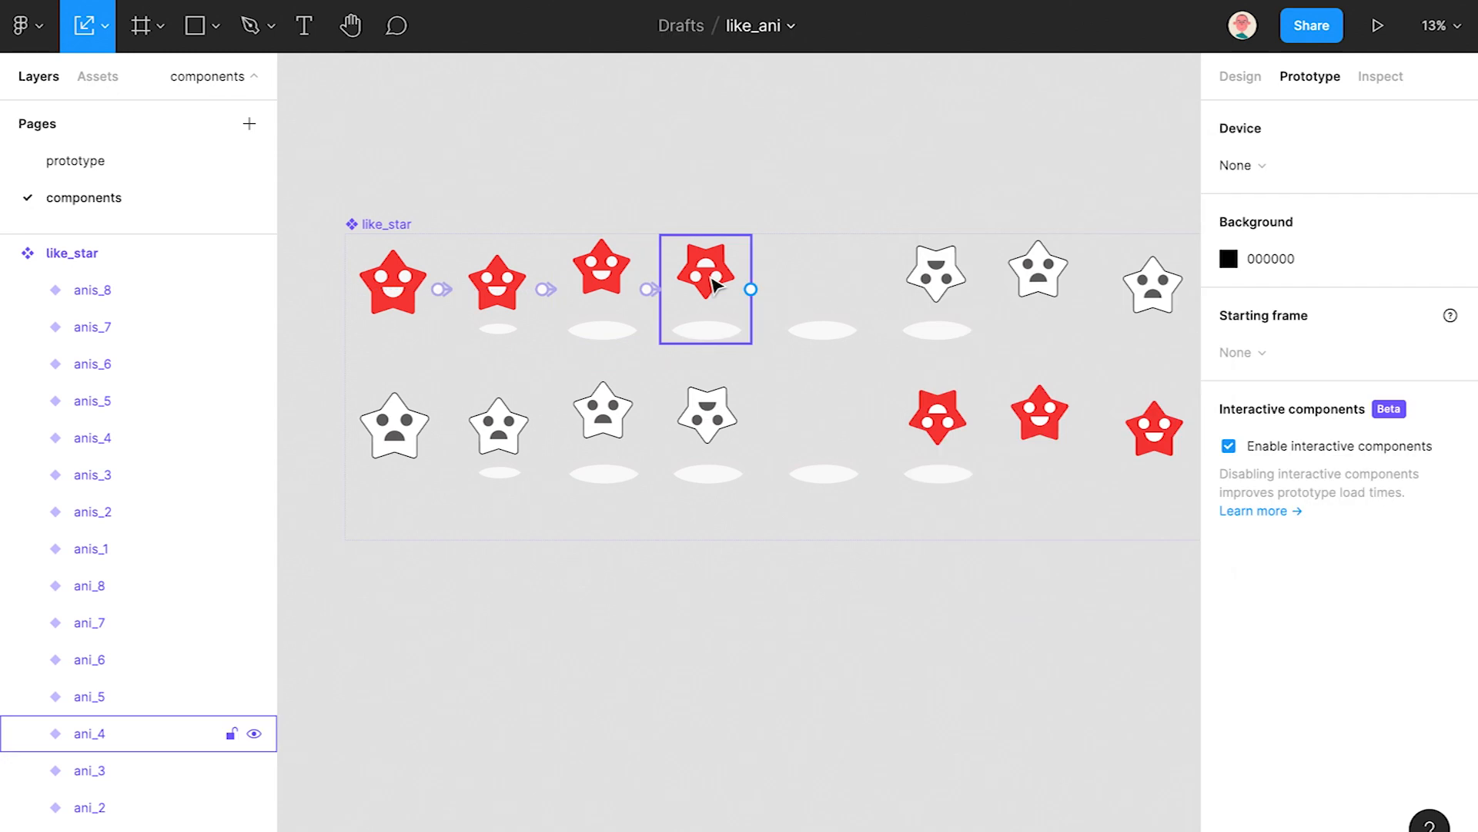
left_click_drag(751, 289, 823, 291)
left_click(993, 222)
left_click(1021, 508)
left_click(1115, 231)
type("50")
left_click(732, 650)
- Connect ani_6 to ani_8 with an After delay trigger
left_click(854, 293)
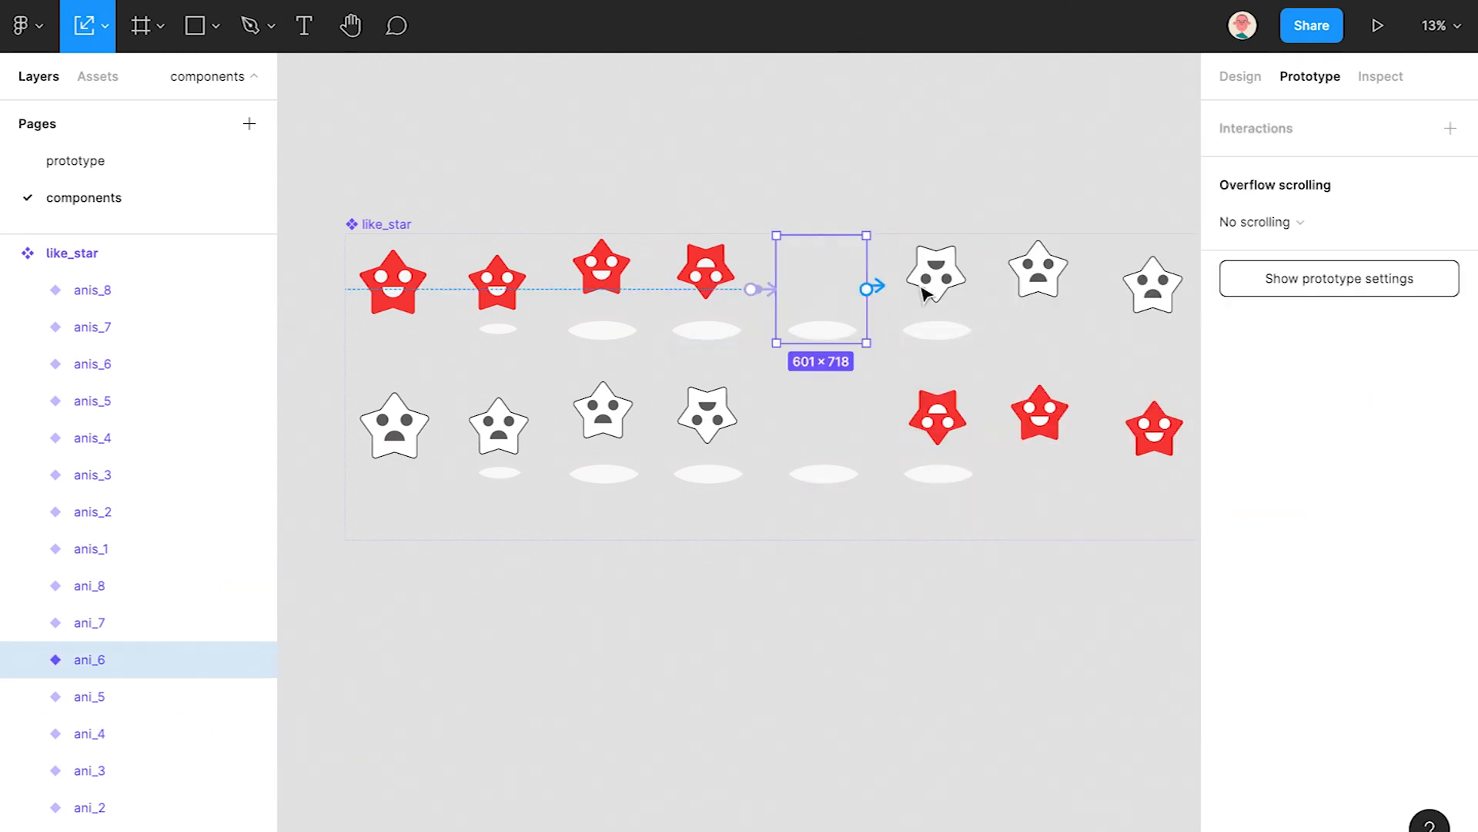
left_click_drag(867, 289, 928, 291)
left_click(994, 222)
left_click(1009, 510)
left_click(1121, 231)
left_click(776, 577)
- Connect ani_8 to ani_7 after a 50 ms delay
left_click_drag(783, 466, 629, 540)
left_click_drag(828, 365, 861, 368)
left_click(993, 222)
left_click(1005, 508)
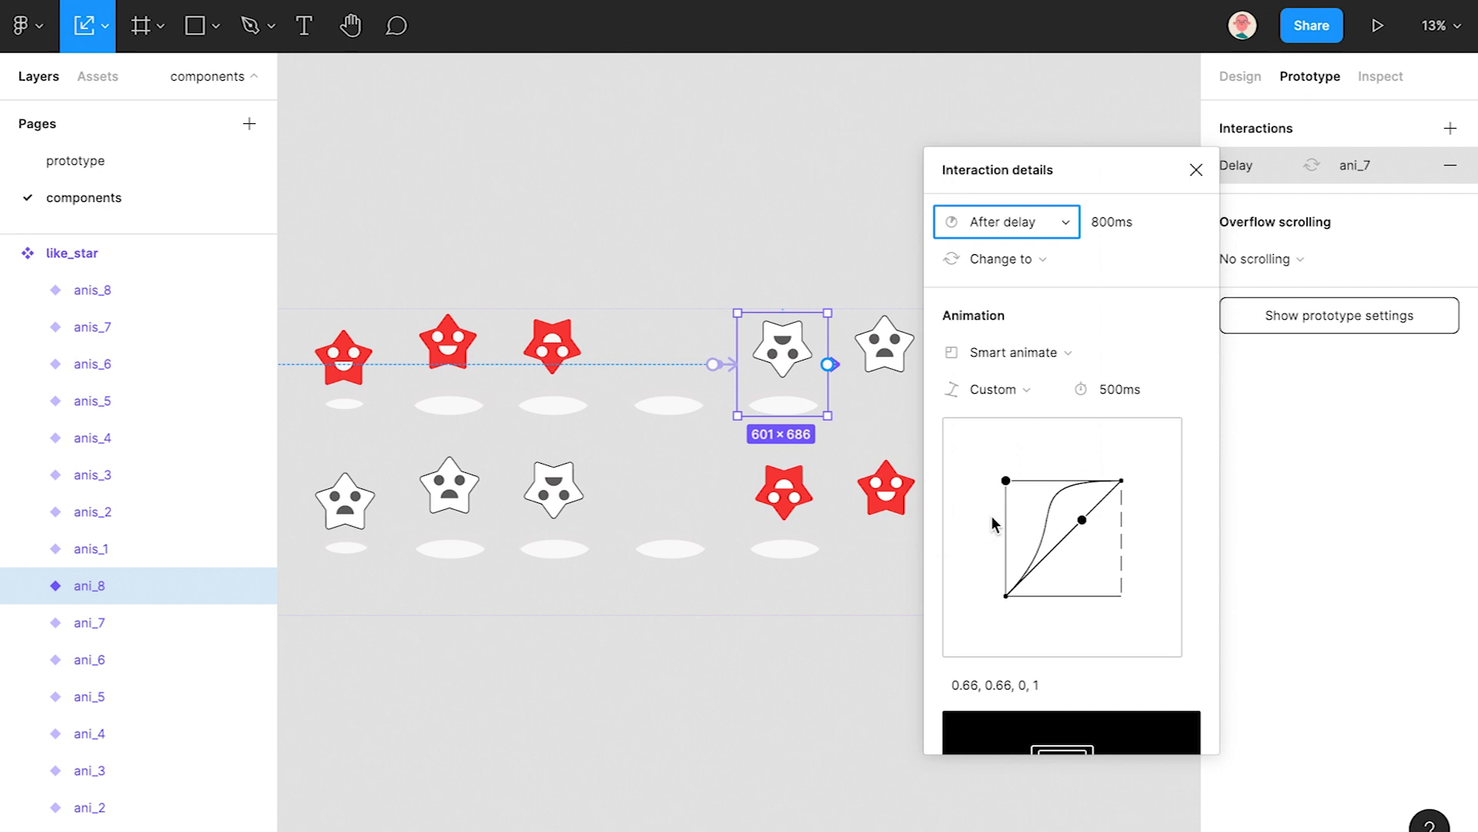
type("50")
- Connect ani_7 to the last top-row star with an After delay trigger
left_click(693, 704)
left_click_drag(930, 365, 980, 362)
left_click(1037, 218)
left_click(1027, 511)
left_click(770, 695)
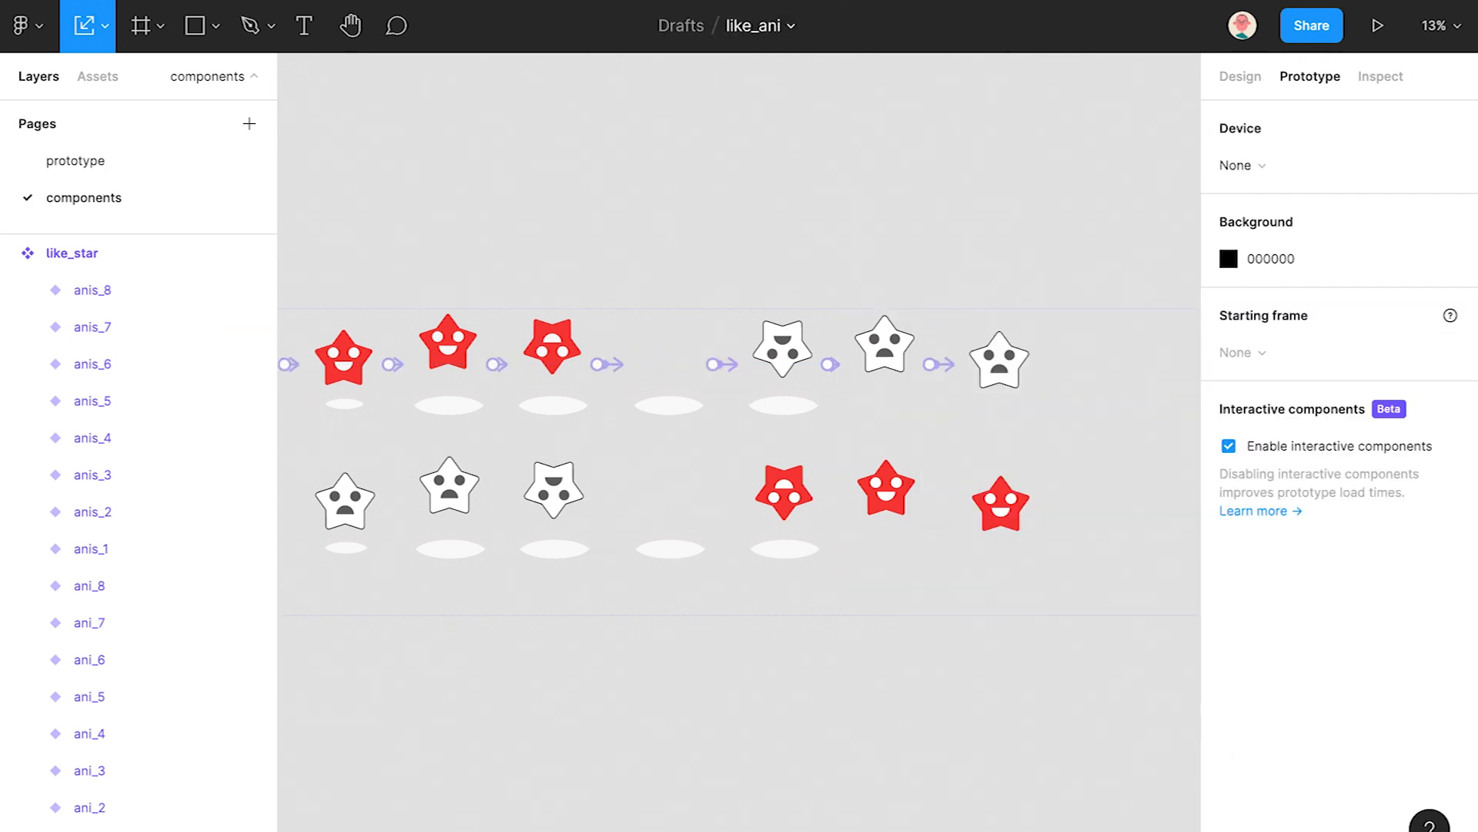
left_click_drag(719, 737, 817, 701)
- Try shrinking the first gray star and its face on the canvas, then undo the resize
scroll(810, 738, "down", 1)
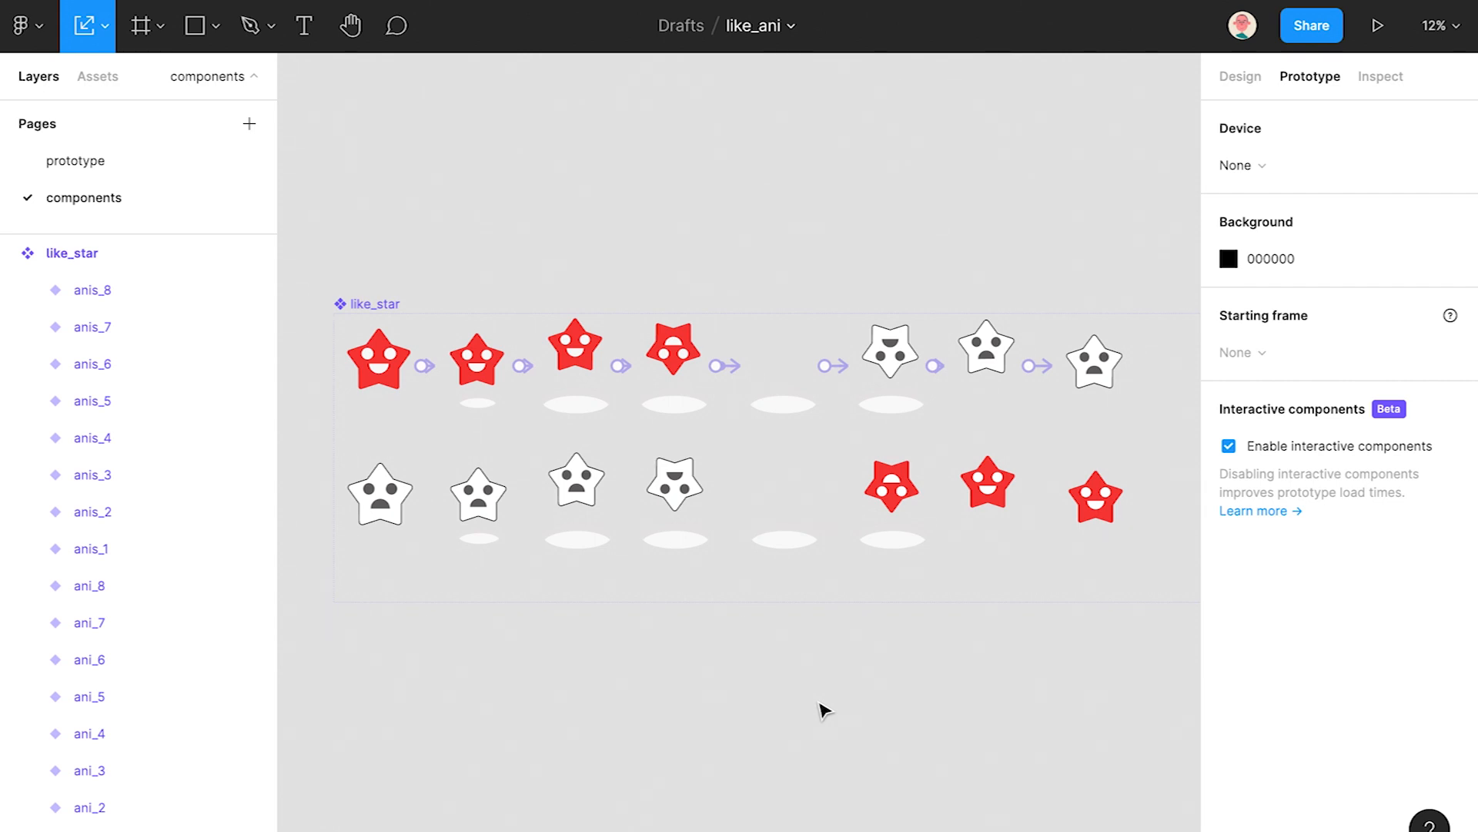
left_click(398, 520, "ctrl")
scroll(396, 524, "up", 2)
left_click(121, 659)
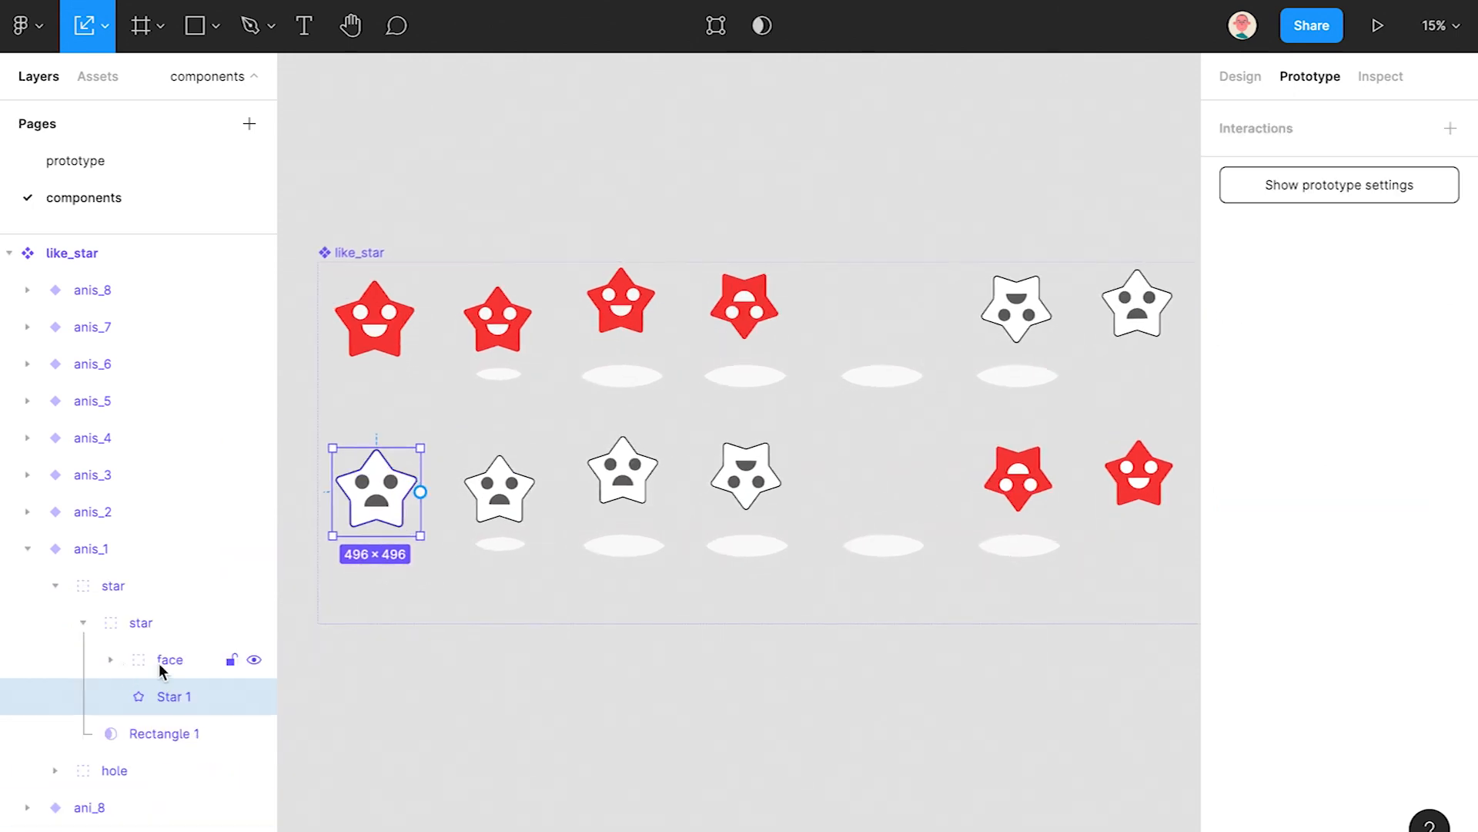
left_click(161, 659, "shift")
left_click_drag(518, 605, 645, 624)
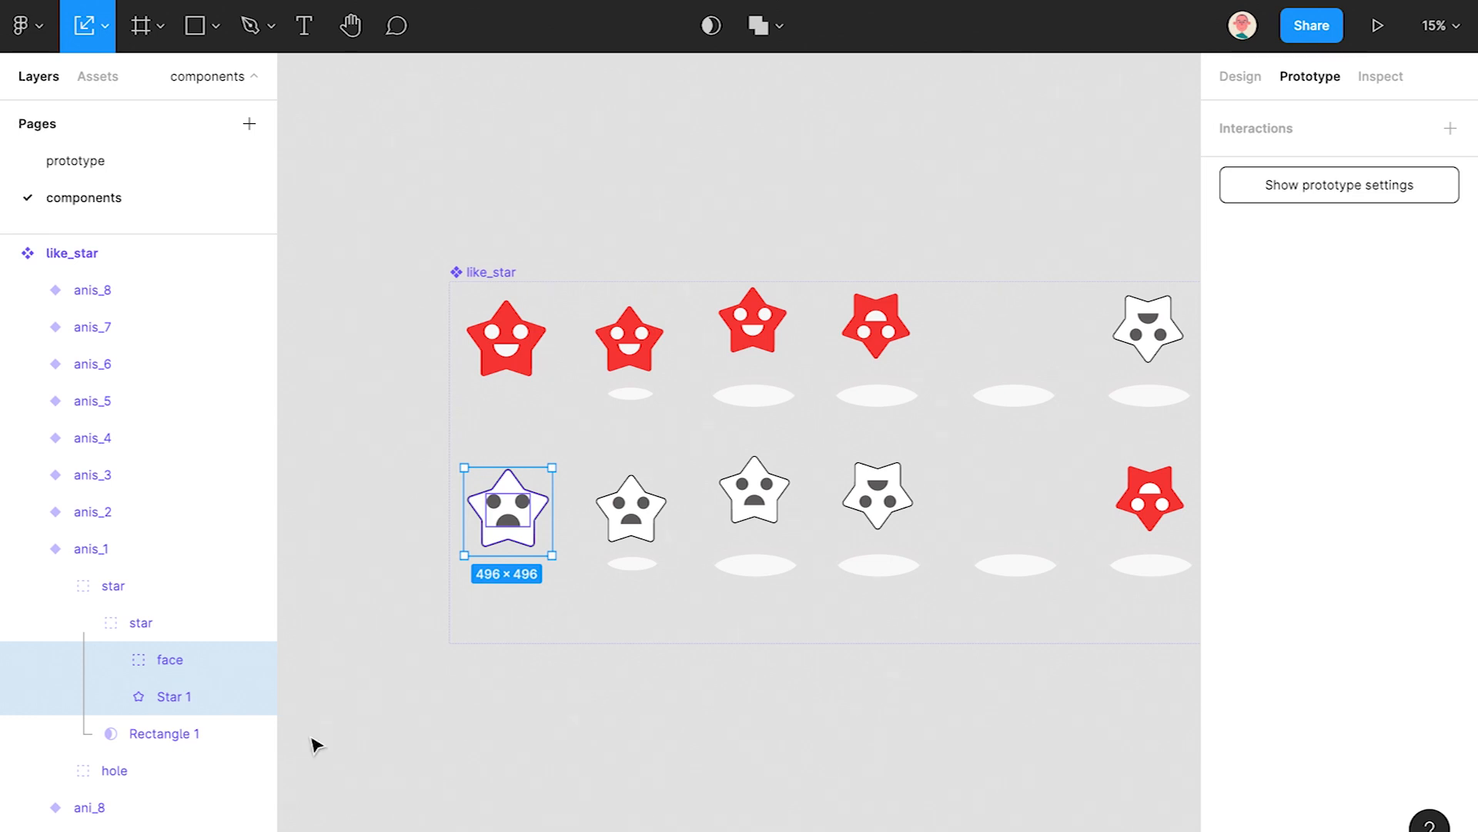
left_click_drag(553, 467, 546, 476)
left_click(581, 710)
key("ctrl+z")
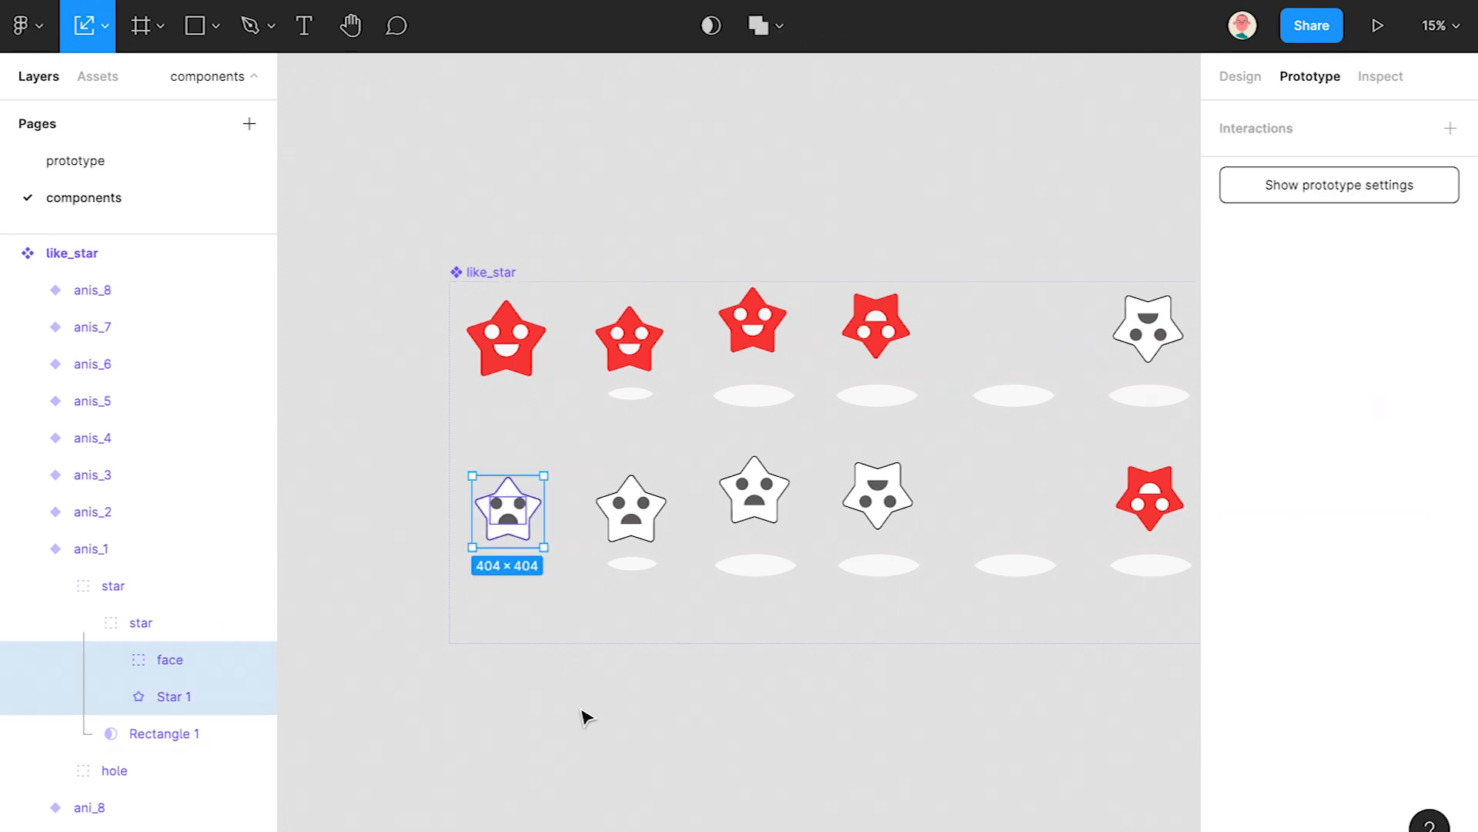
key("ctrl+z")
scroll(582, 710, "down", 1)
left_click_drag(841, 616, 570, 595)
left_click_drag(805, 550, 953, 565)
- Inspect the top-right gray star's face and inner star group layers in the Design panel
left_click(561, 720)
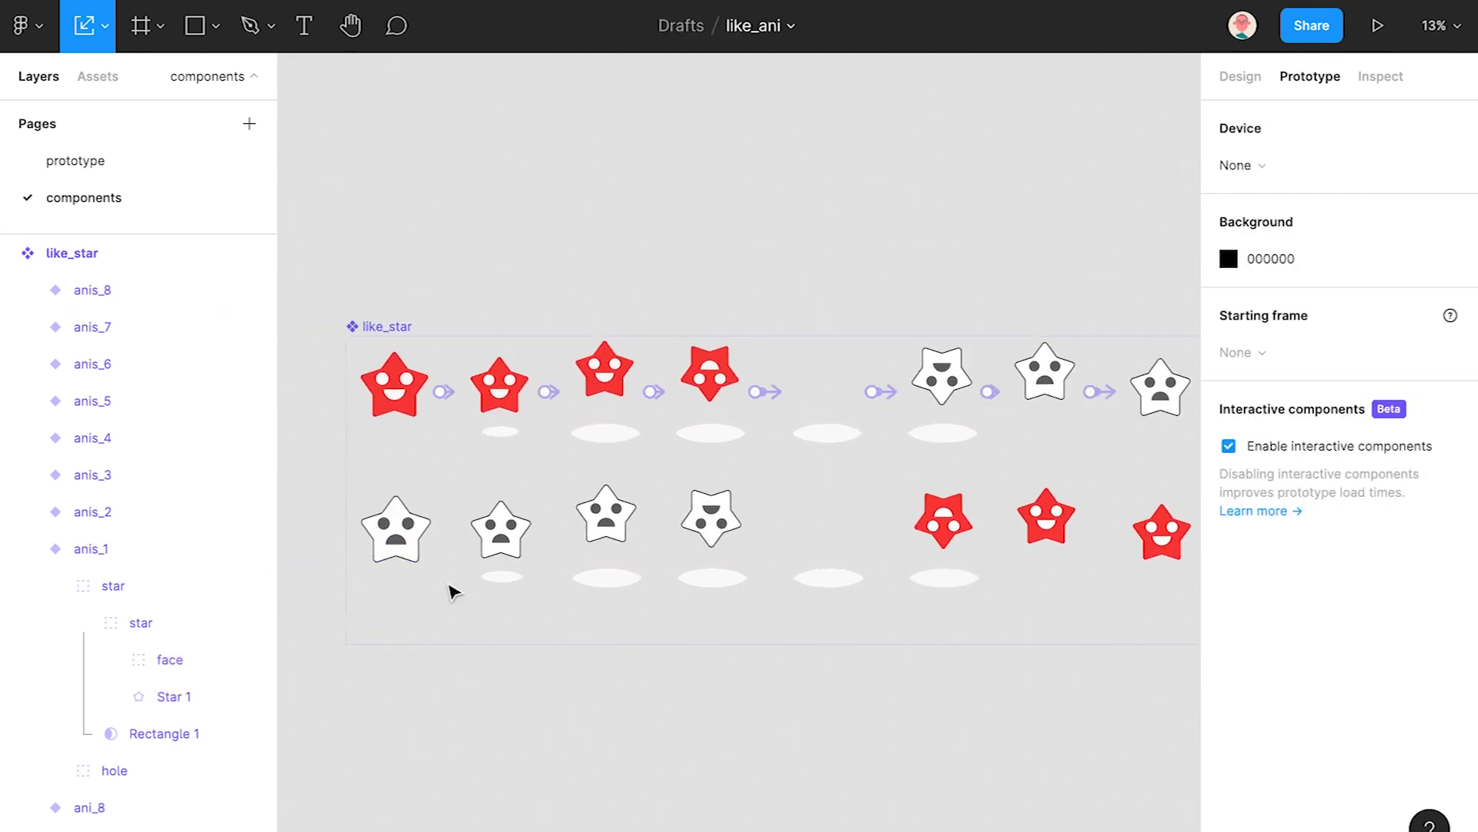
left_click(1167, 404)
left_click(1239, 77)
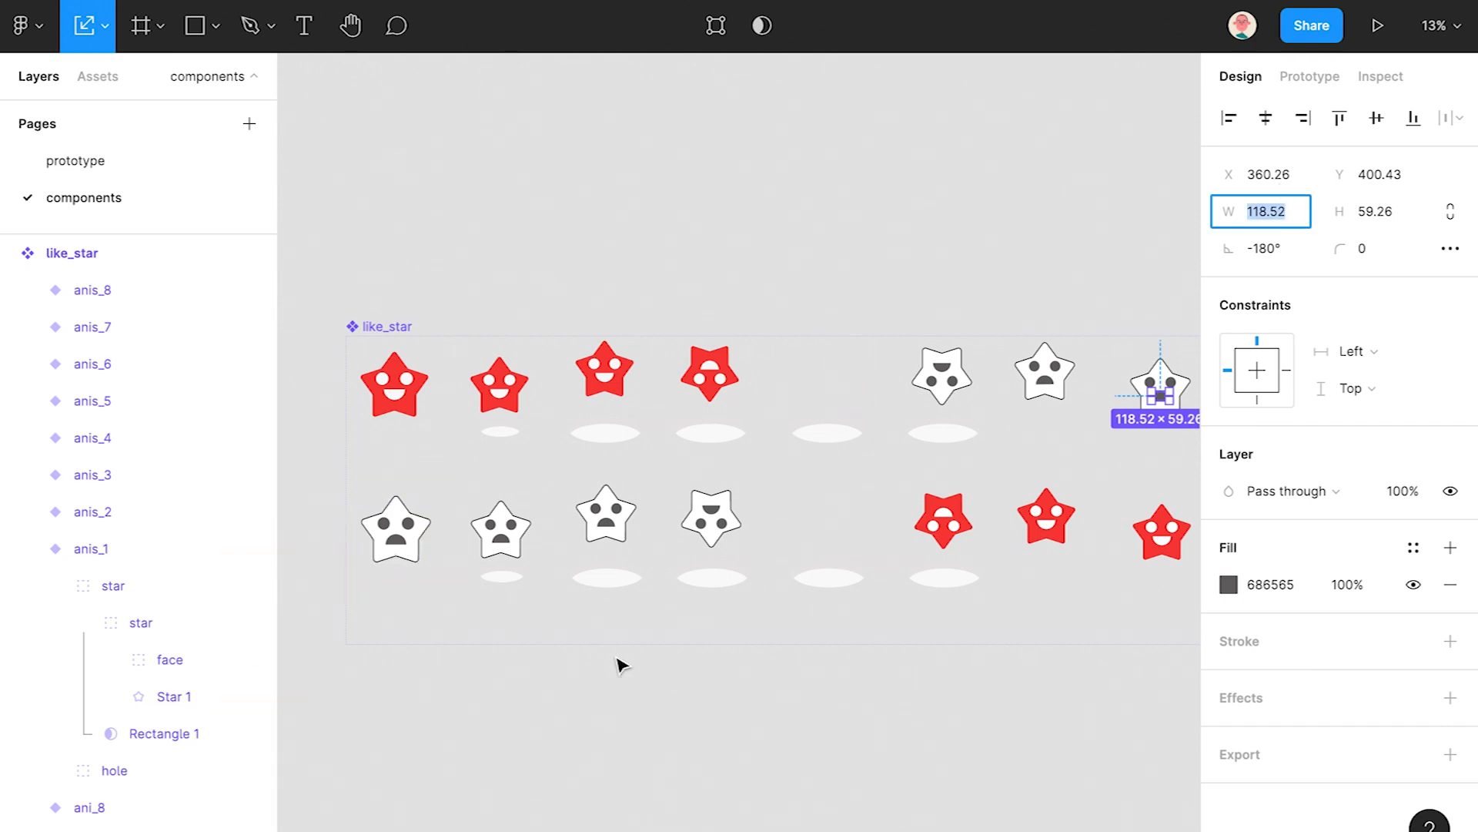
left_click(919, 718)
left_click(1164, 358)
left_click(84, 419)
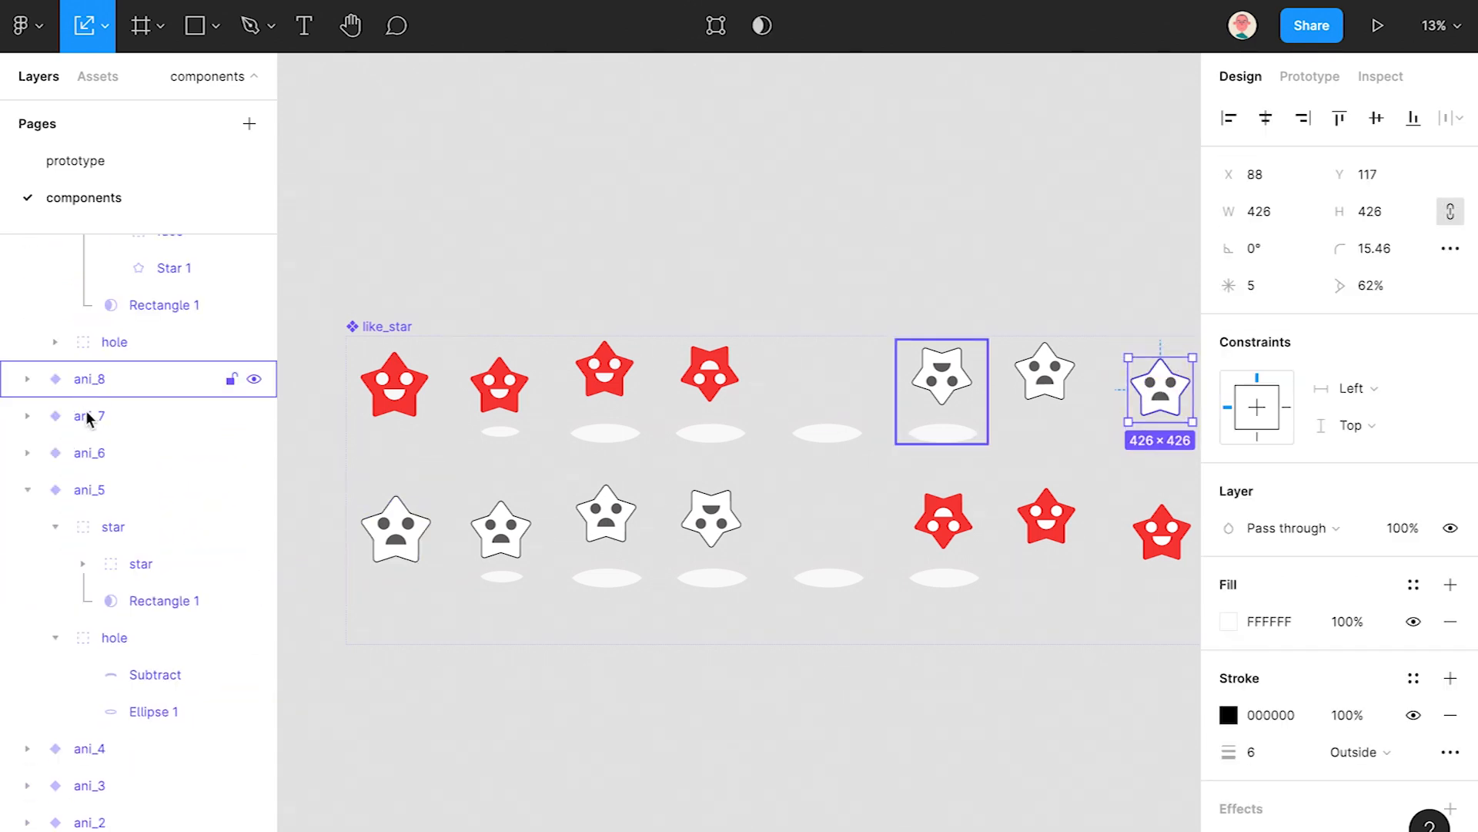
left_click(622, 776)
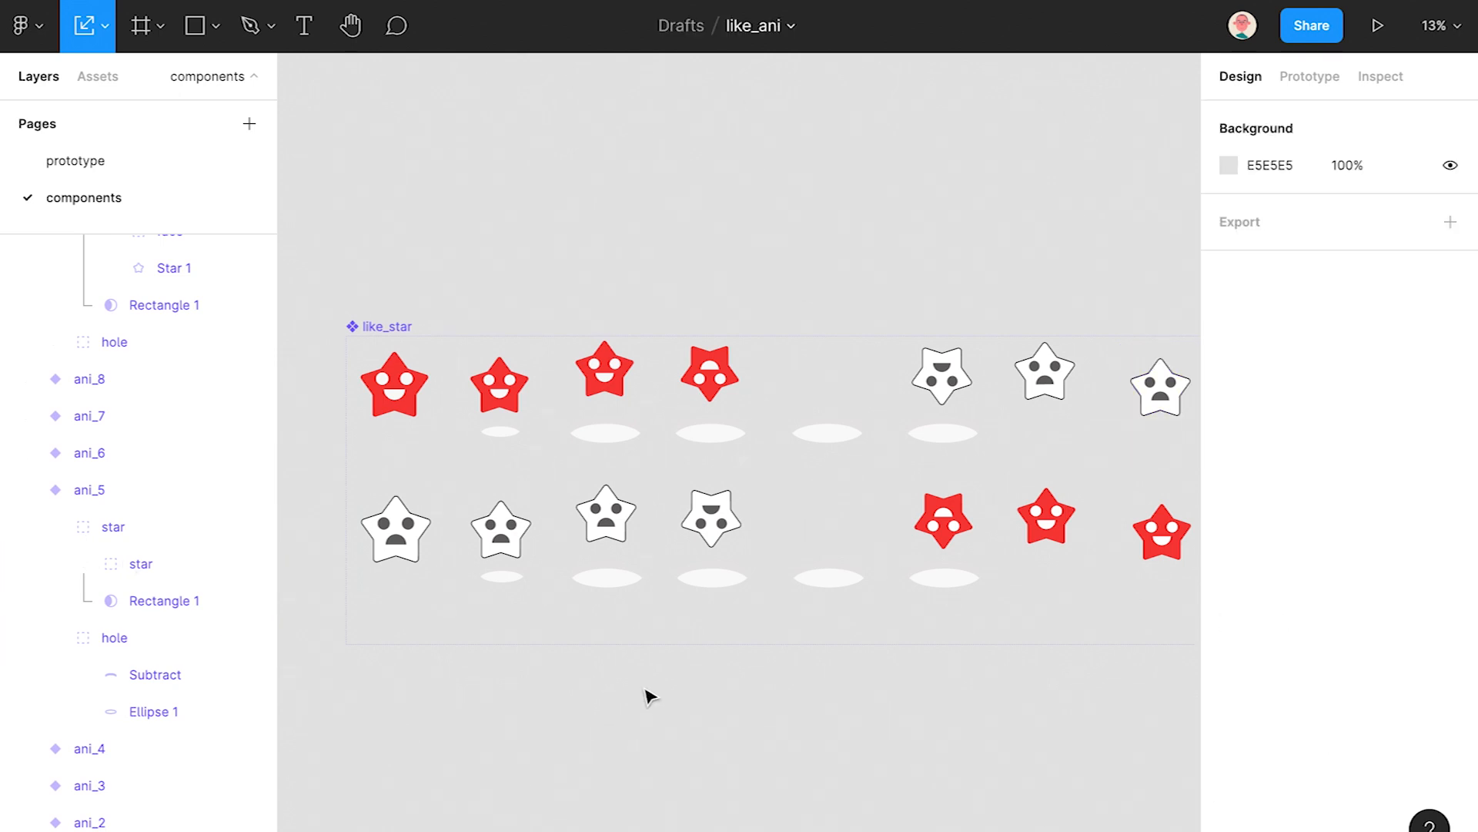
scroll(739, 585, "down", 1)
left_click_drag(769, 576, 739, 566)
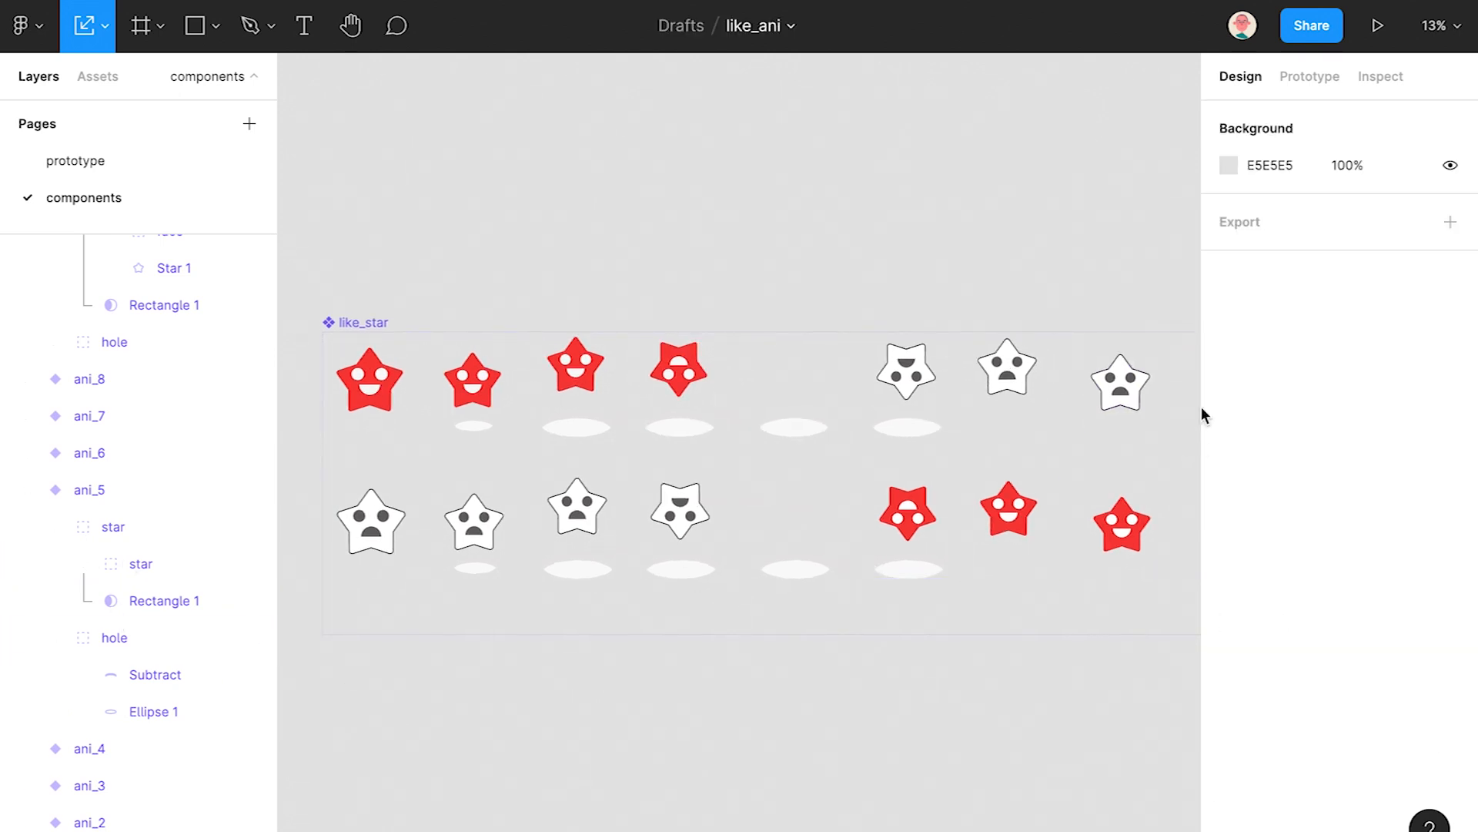
left_click(1143, 414)
left_click(111, 601)
left_click(182, 600)
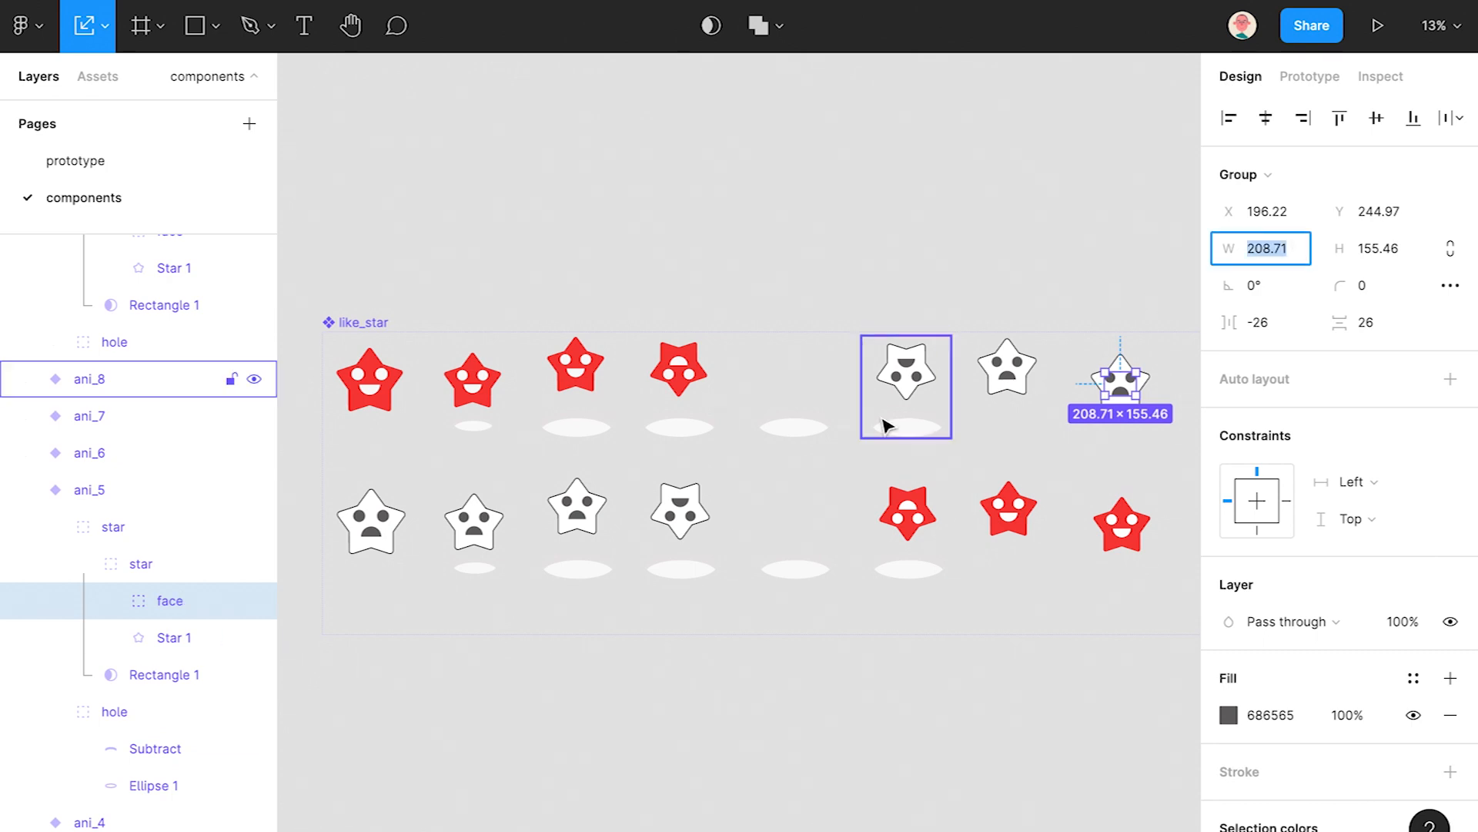
left_click(133, 570)
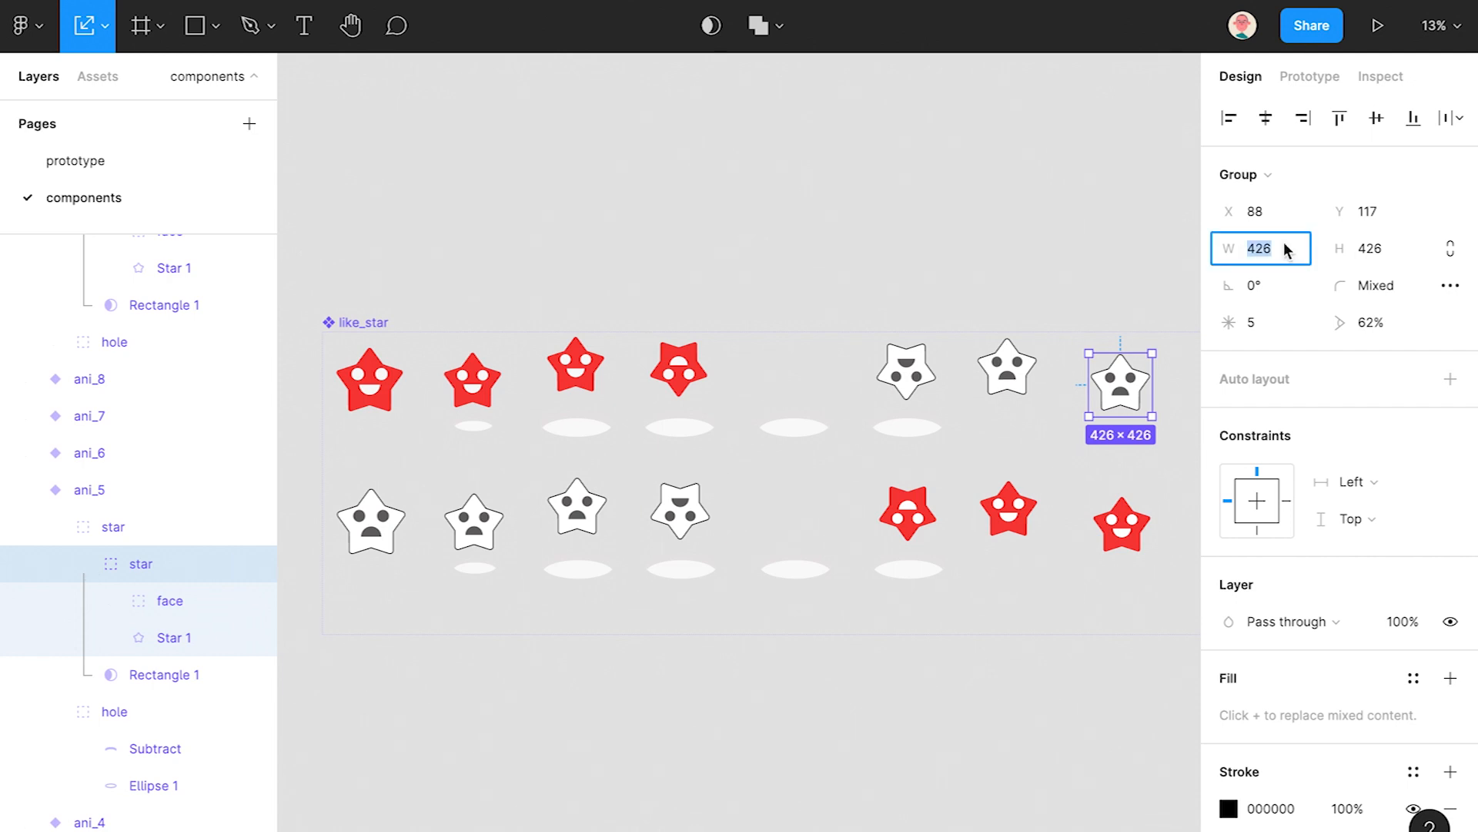
- Set the width of anis_1's outer star group to 426
left_click(172, 267)
scroll(146, 377, "up", 3)
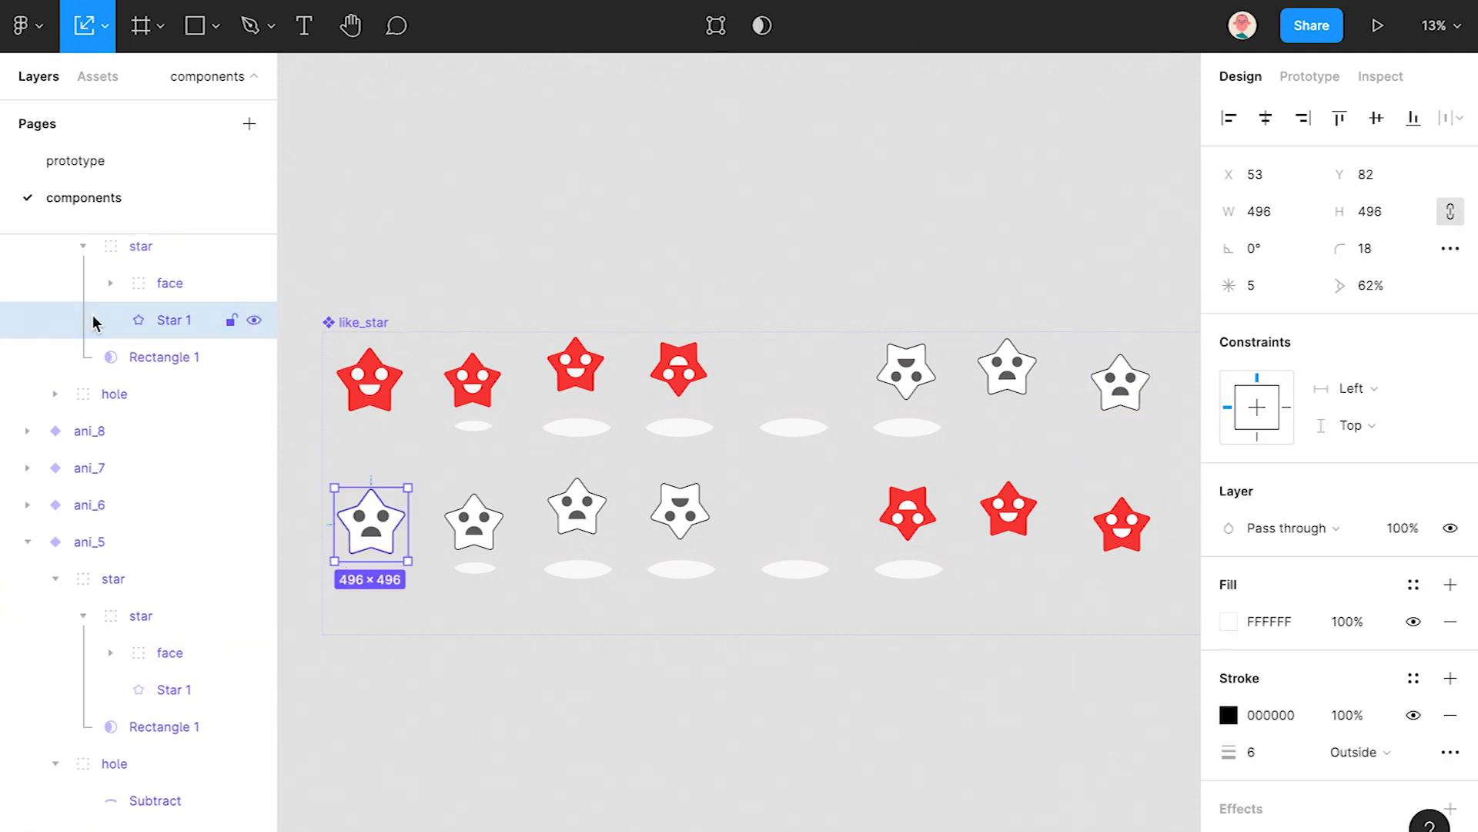
left_click(122, 383)
left_click(1259, 248)
type("426")
key("Return")
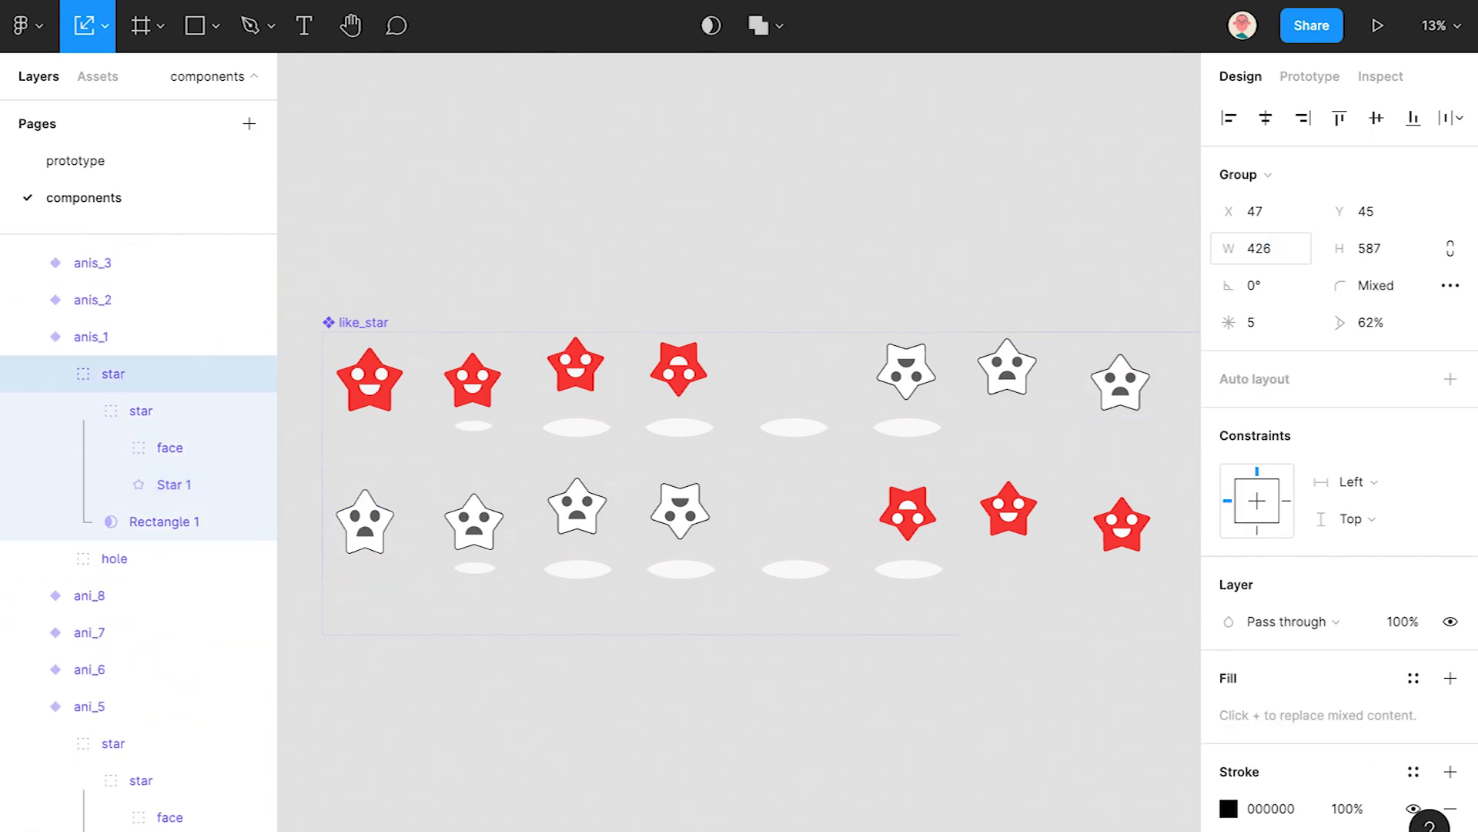
- Resize anis_1's inner star group to 426 × 426
left_click(501, 522, "ctrl")
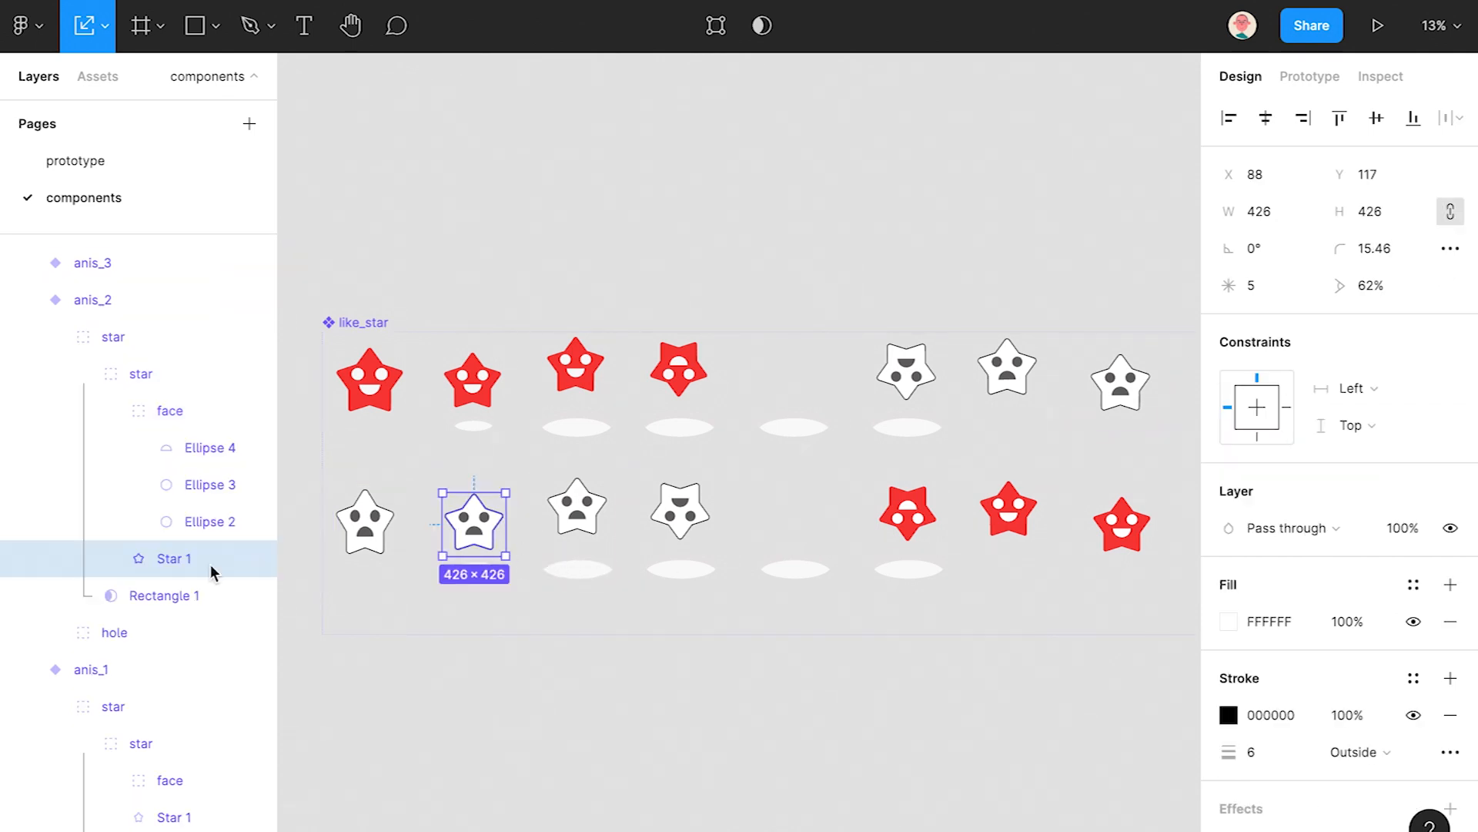
left_click(143, 376)
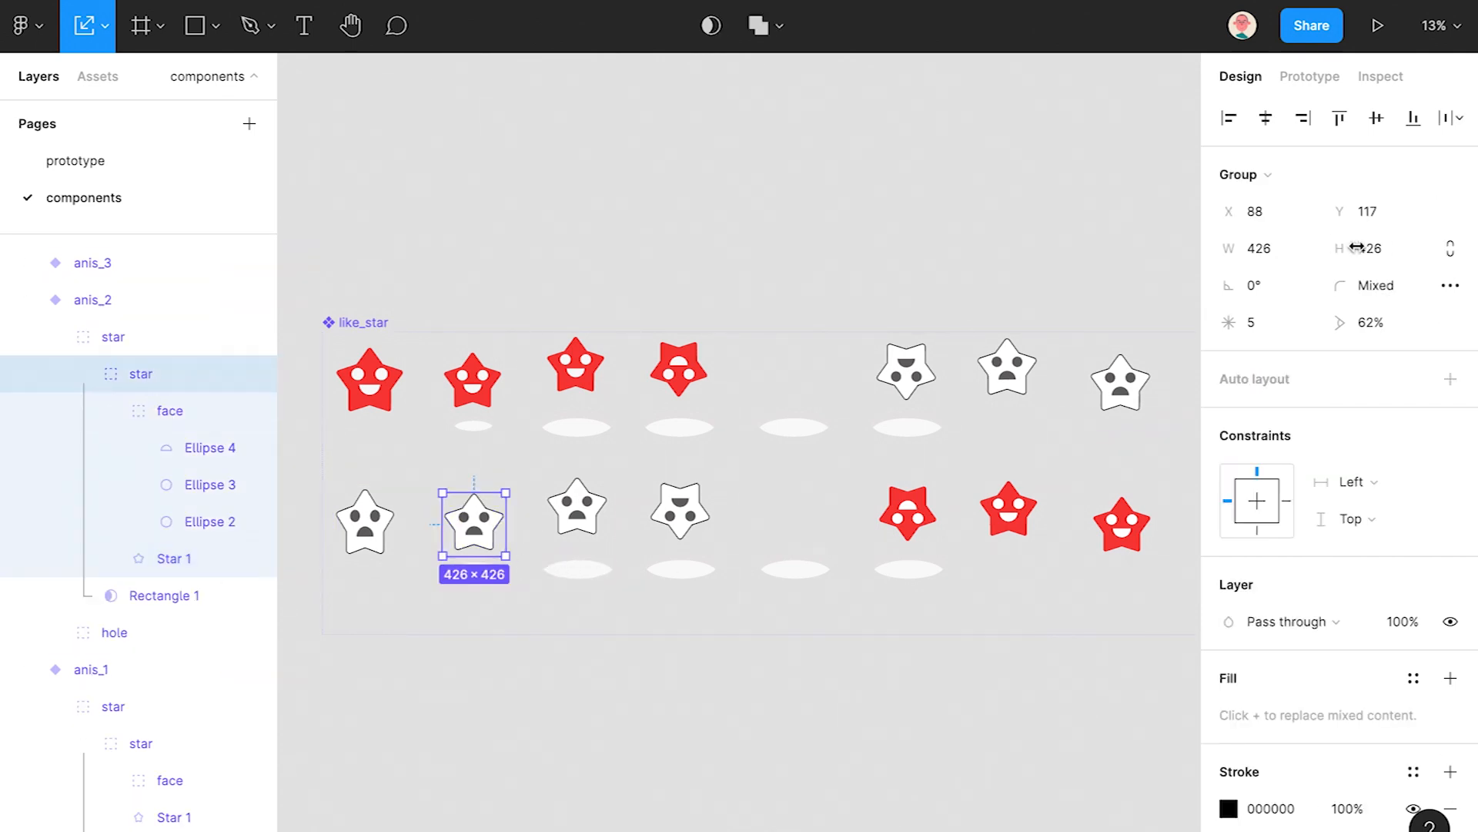
left_click(389, 512, "ctrl")
scroll(198, 706, "down", 3)
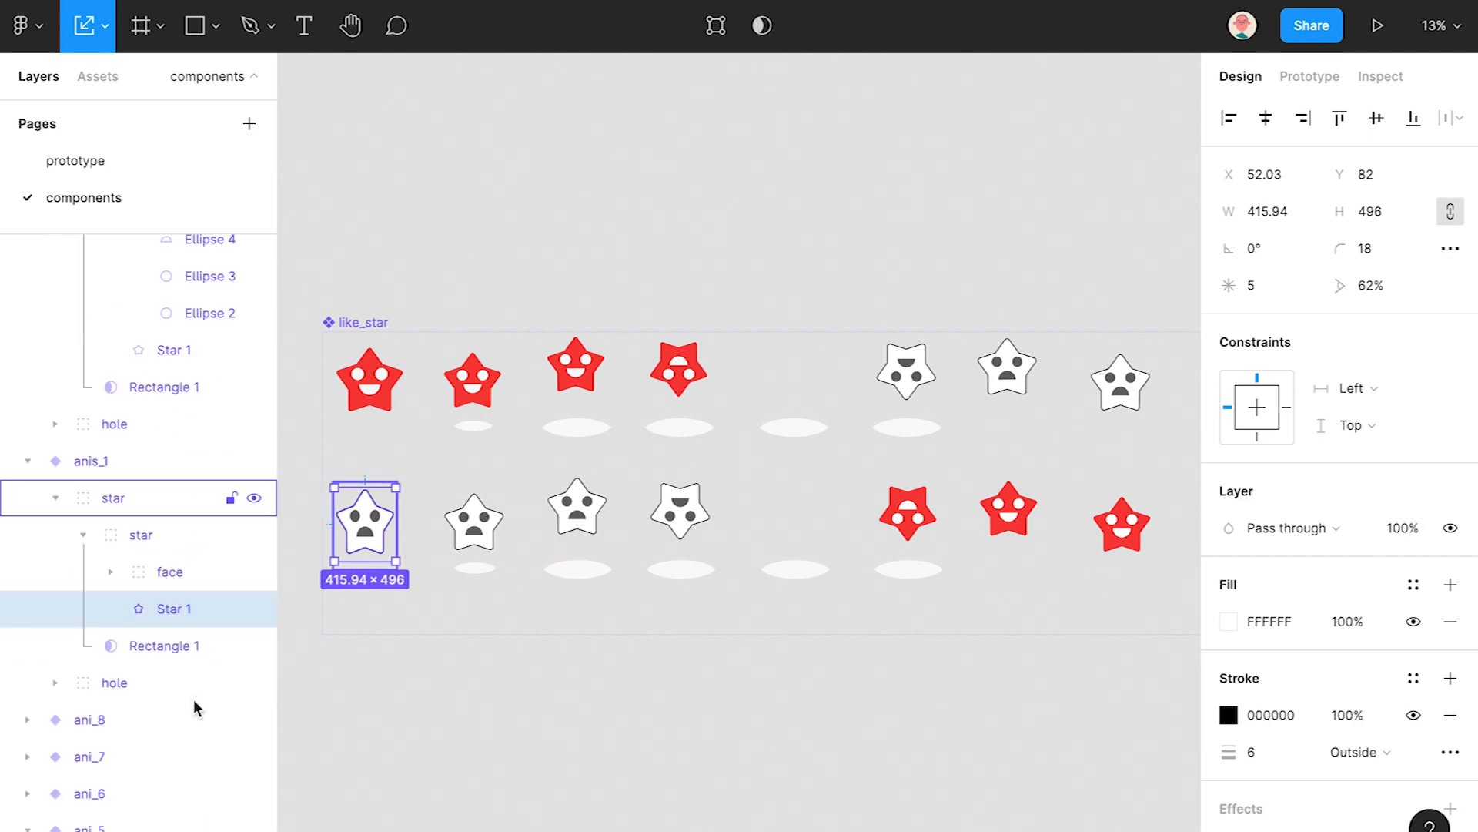
left_click(137, 534)
left_click(1271, 256)
type("426")
key("Tab")
type("508")
key("Return")
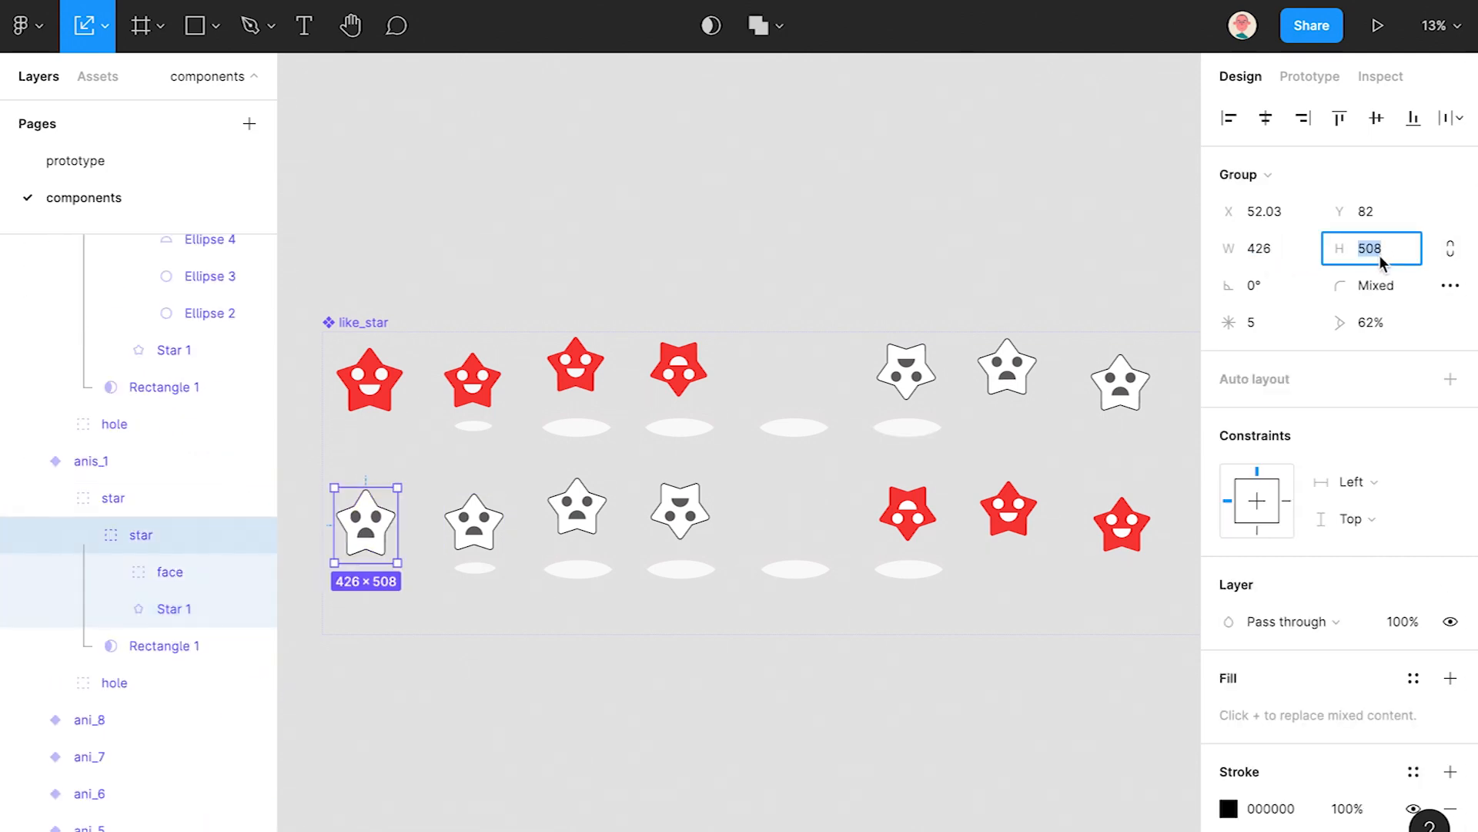
type("426")
key("Return")
- Resize the first red star's inner star group to 426 × 426
scroll(953, 607, "up", 1)
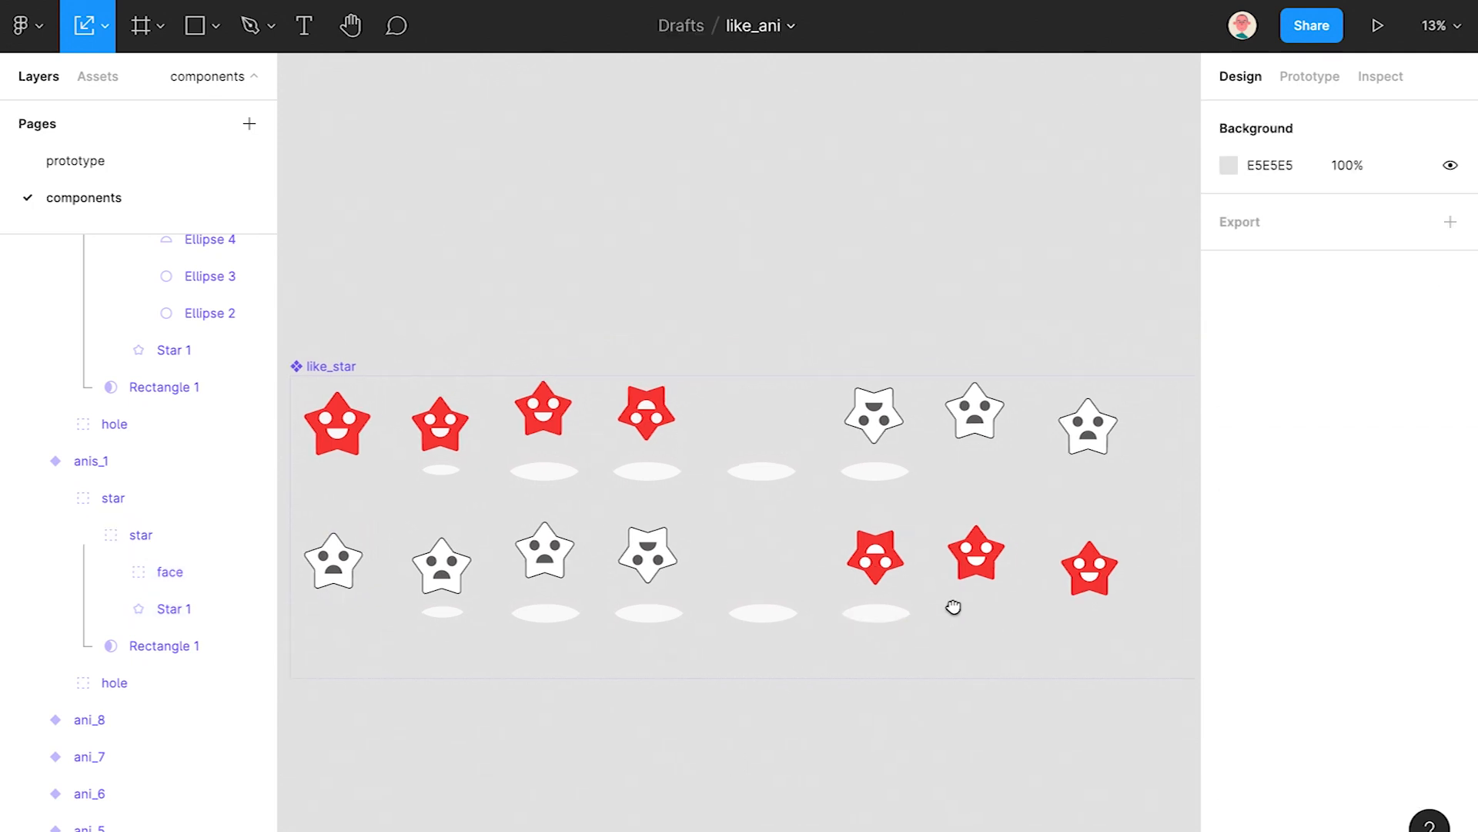
scroll(660, 416, "left", 5)
left_click(649, 417)
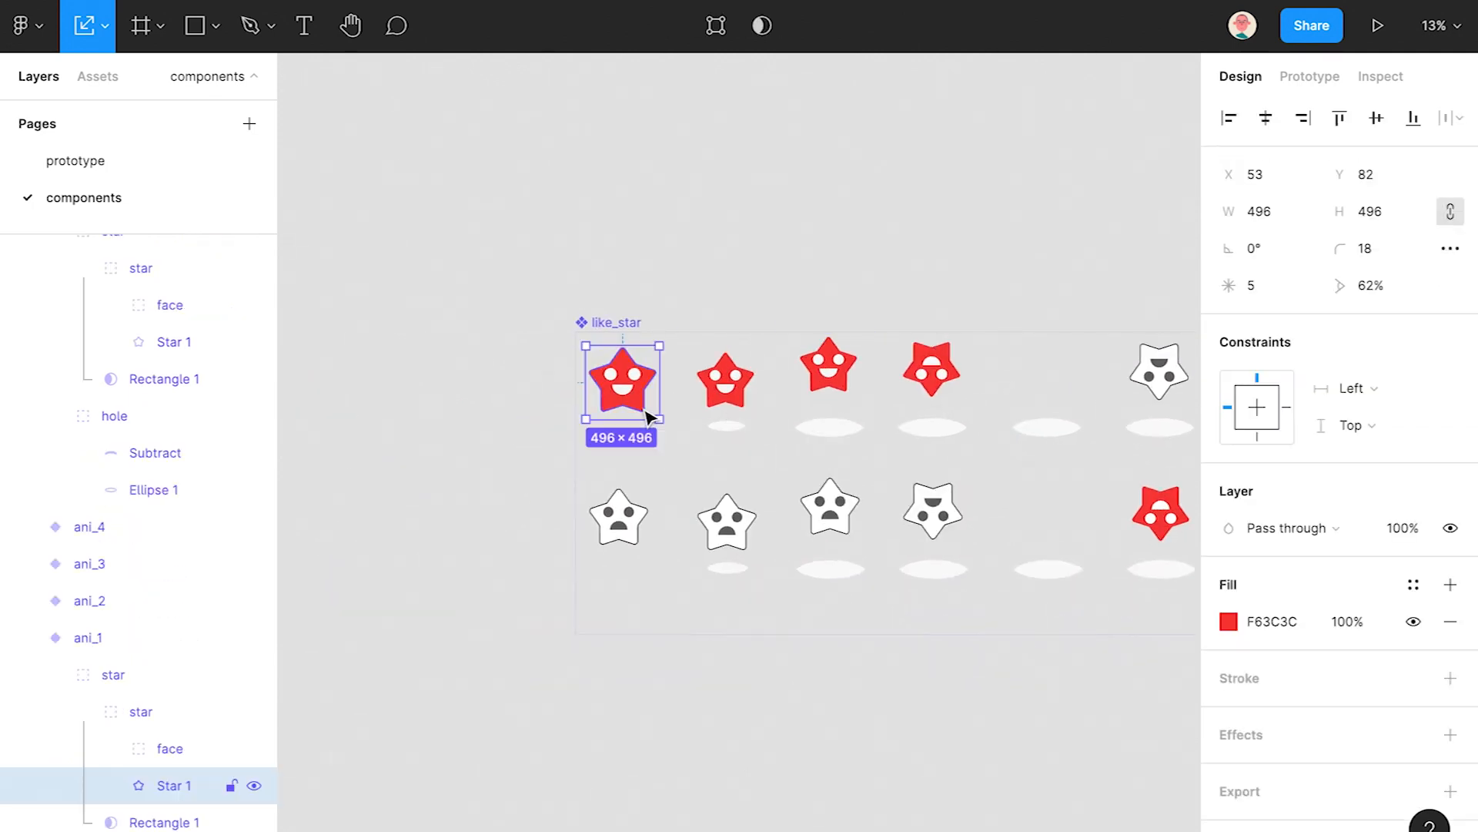
left_click(138, 712)
left_click(1262, 254)
type("426")
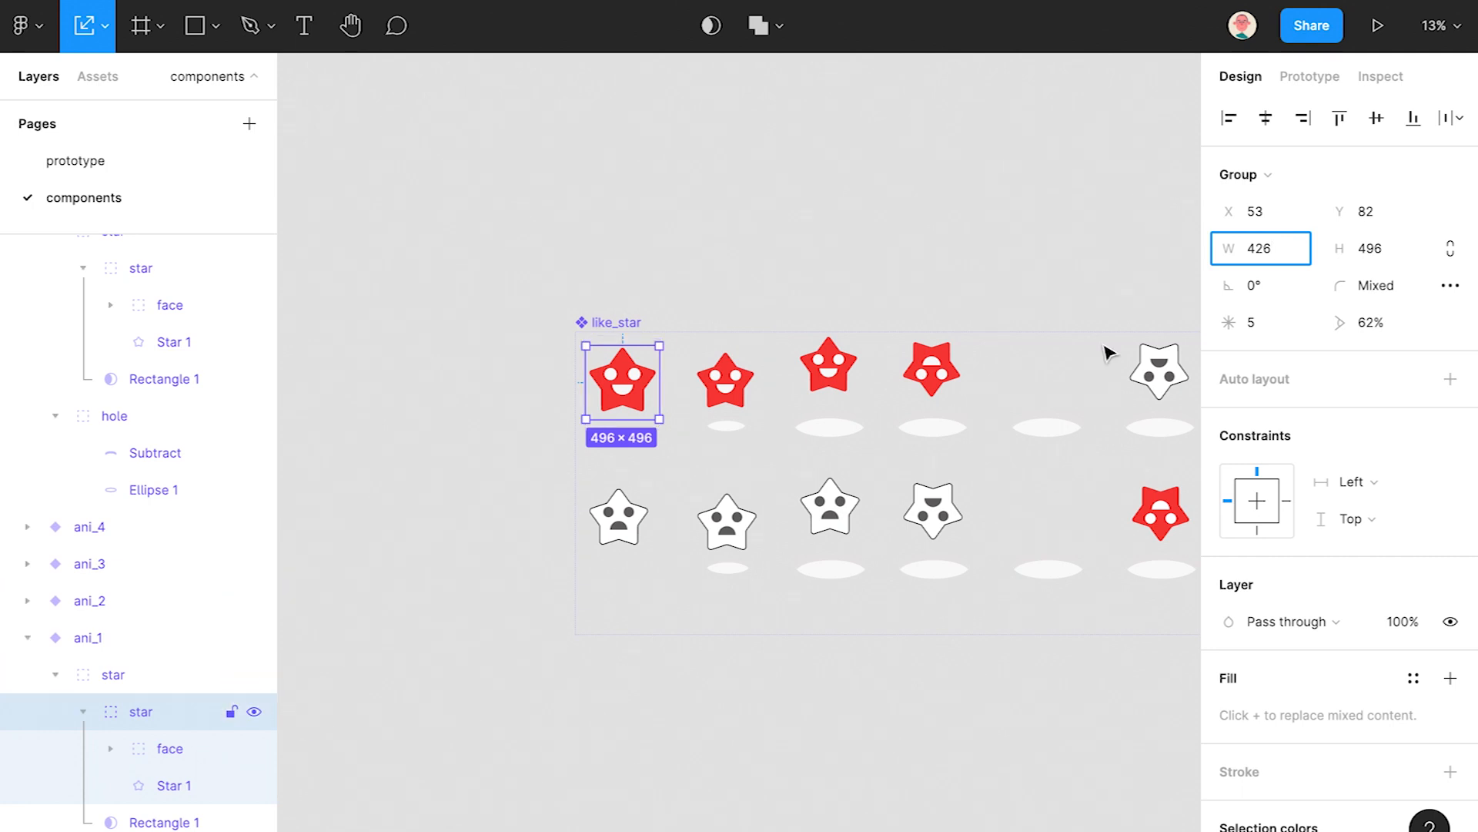
key("Tab")
type("426")
key("Return")
left_click(881, 732)
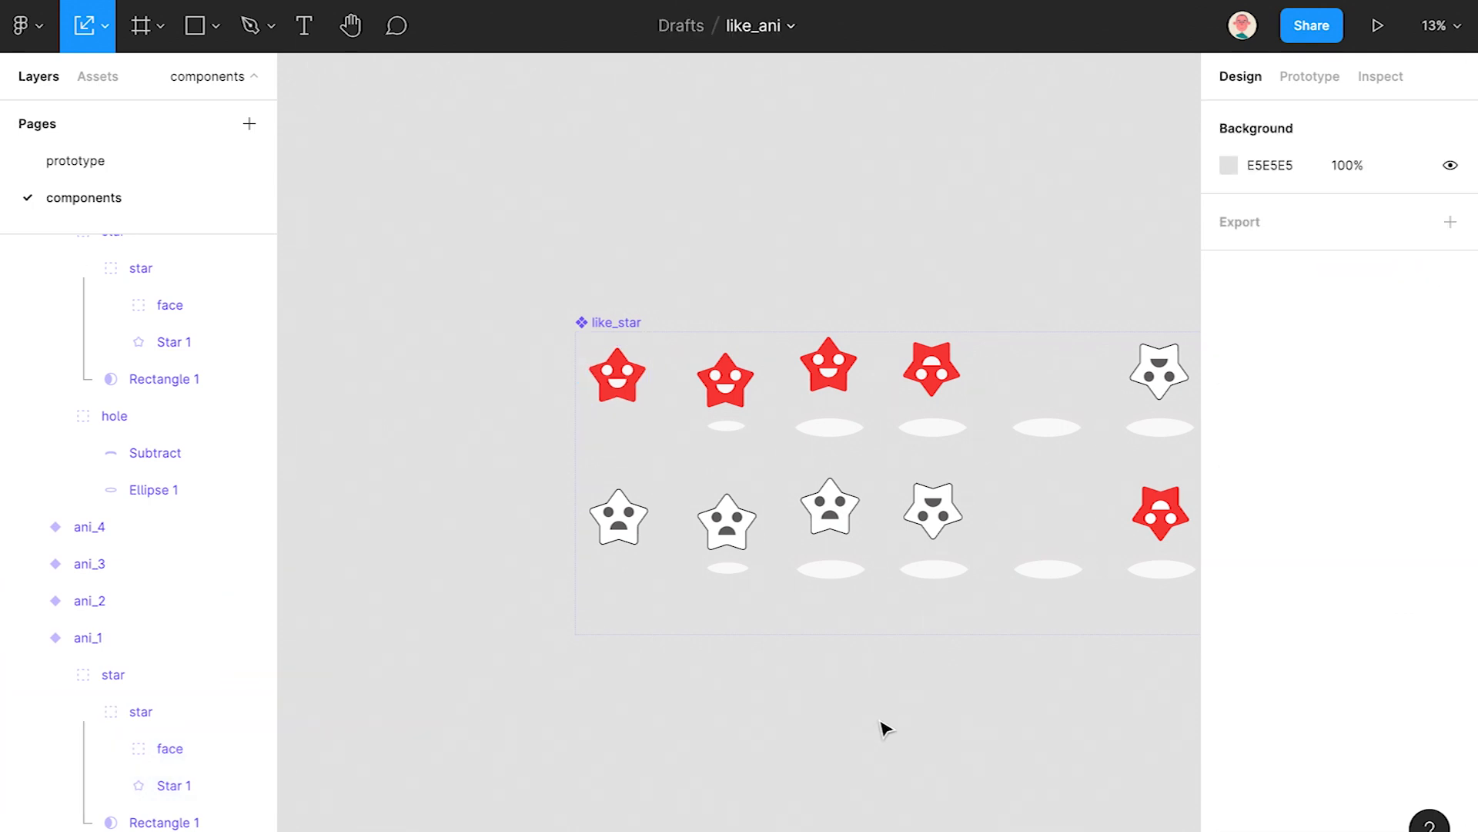
scroll(855, 525, "right", 5)
- Review the existing prototype interactions on each top-row variant
scroll(854, 525, "down", 1)
left_click_drag(995, 482, 880, 439)
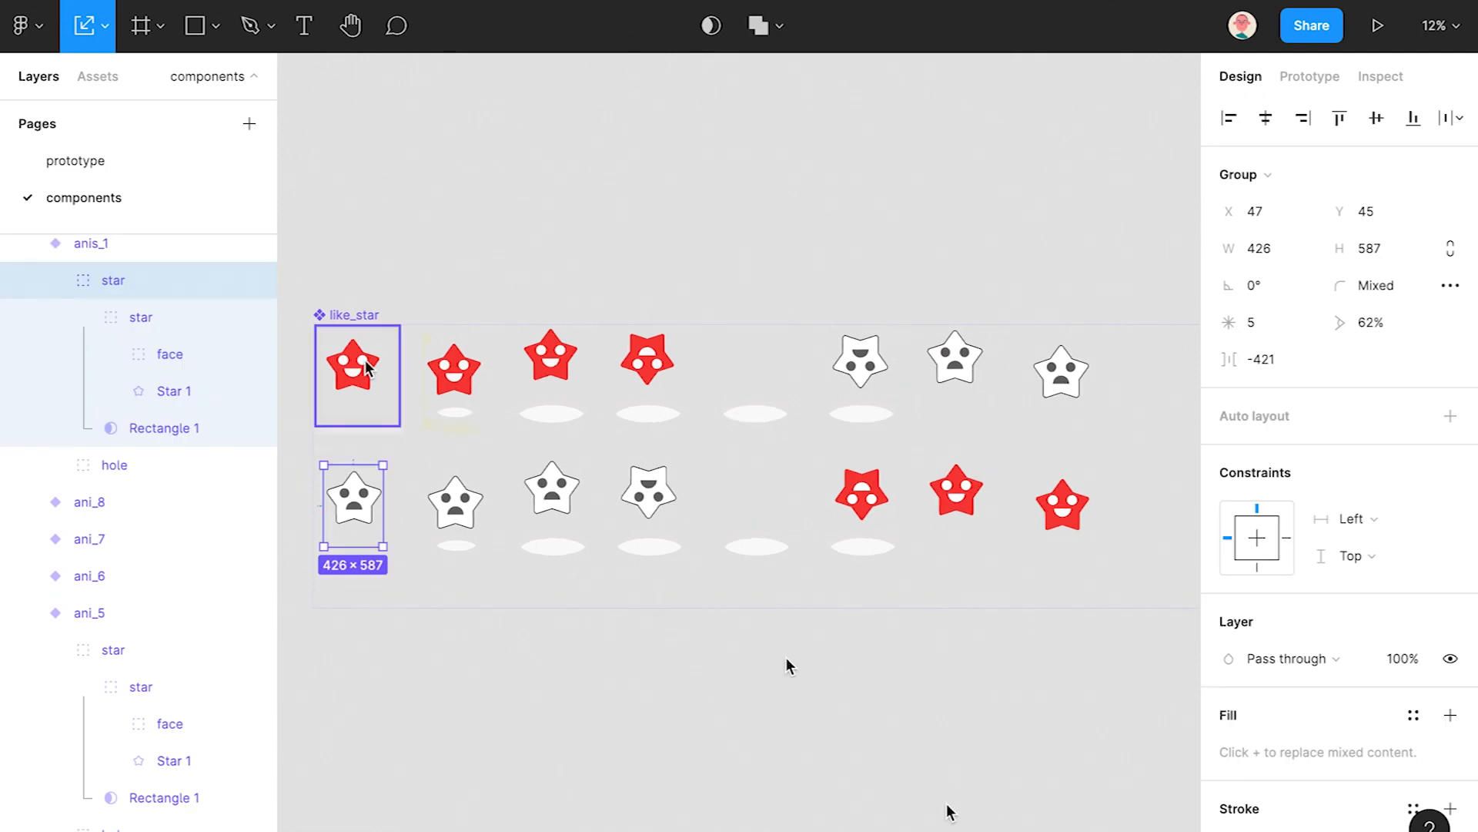
left_click(364, 364)
left_click(1306, 82)
left_click(460, 373)
left_click(550, 358)
left_click(651, 362)
left_click(755, 369)
left_click(860, 360)
left_click(943, 363)
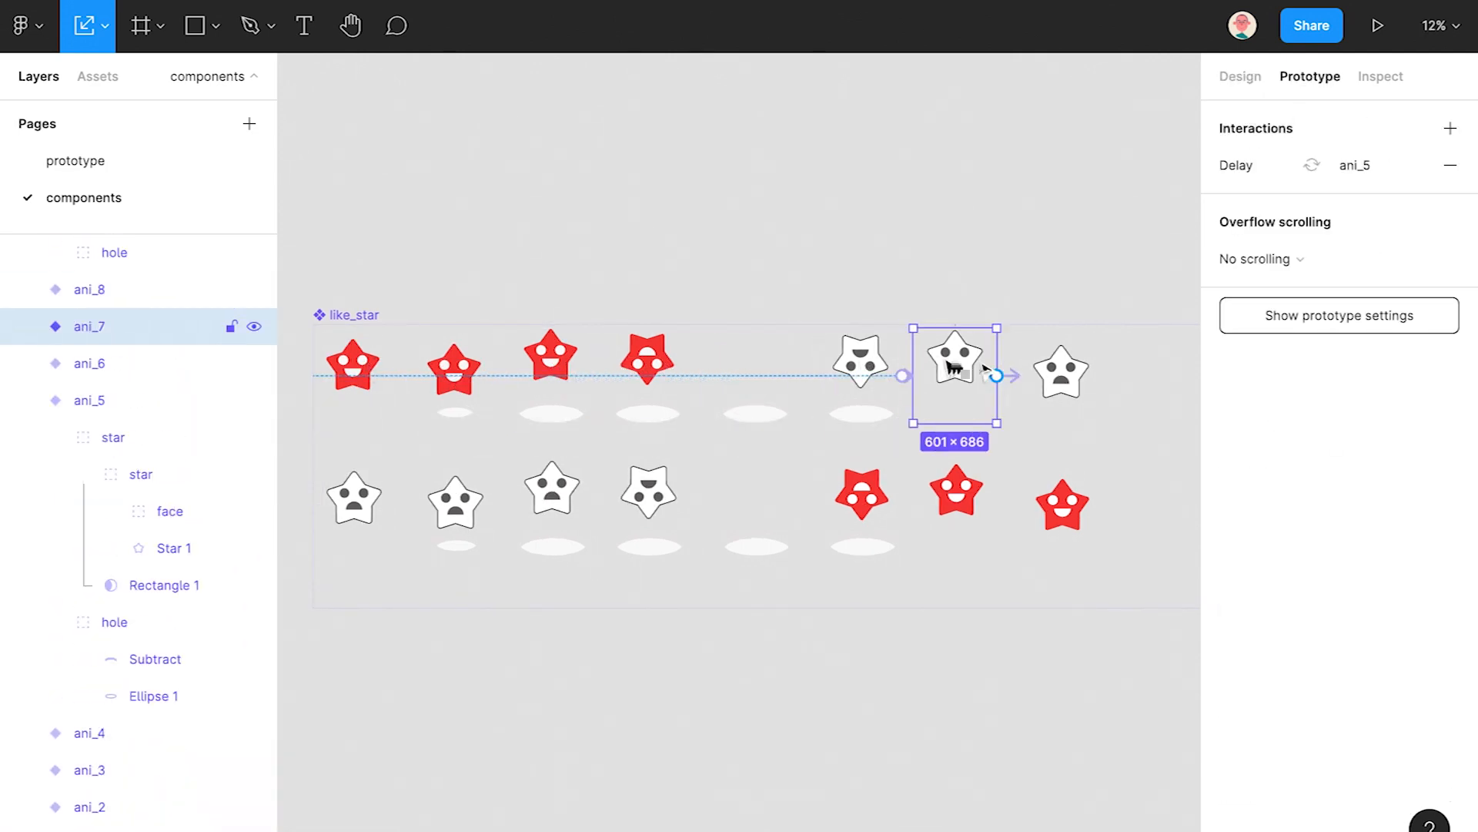
left_click(1061, 374)
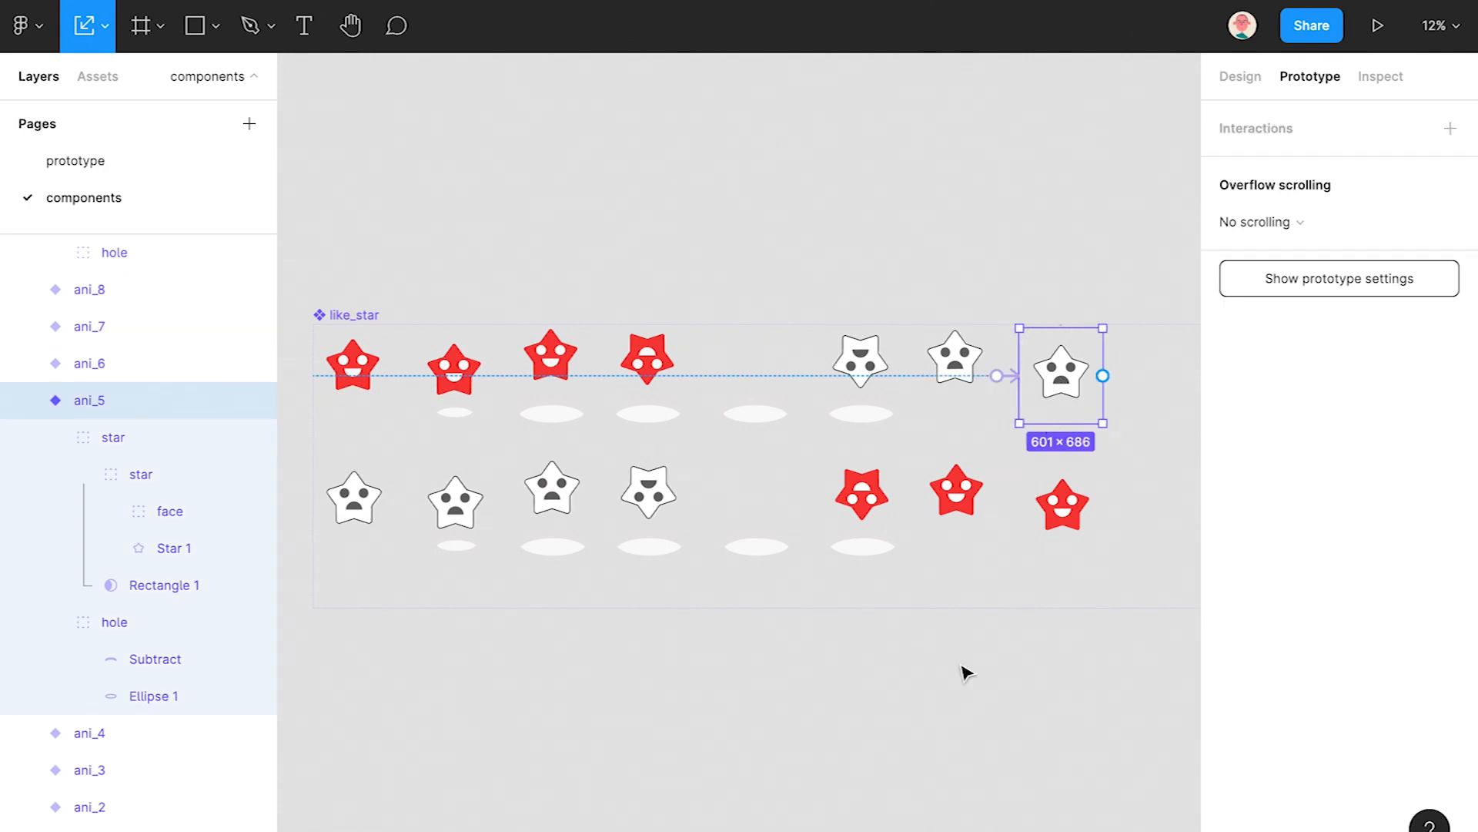
- Draw a connection from the last top variant to the first bottom variant and check its trigger options
left_click_drag(1103, 376, 356, 495)
left_click(1029, 222)
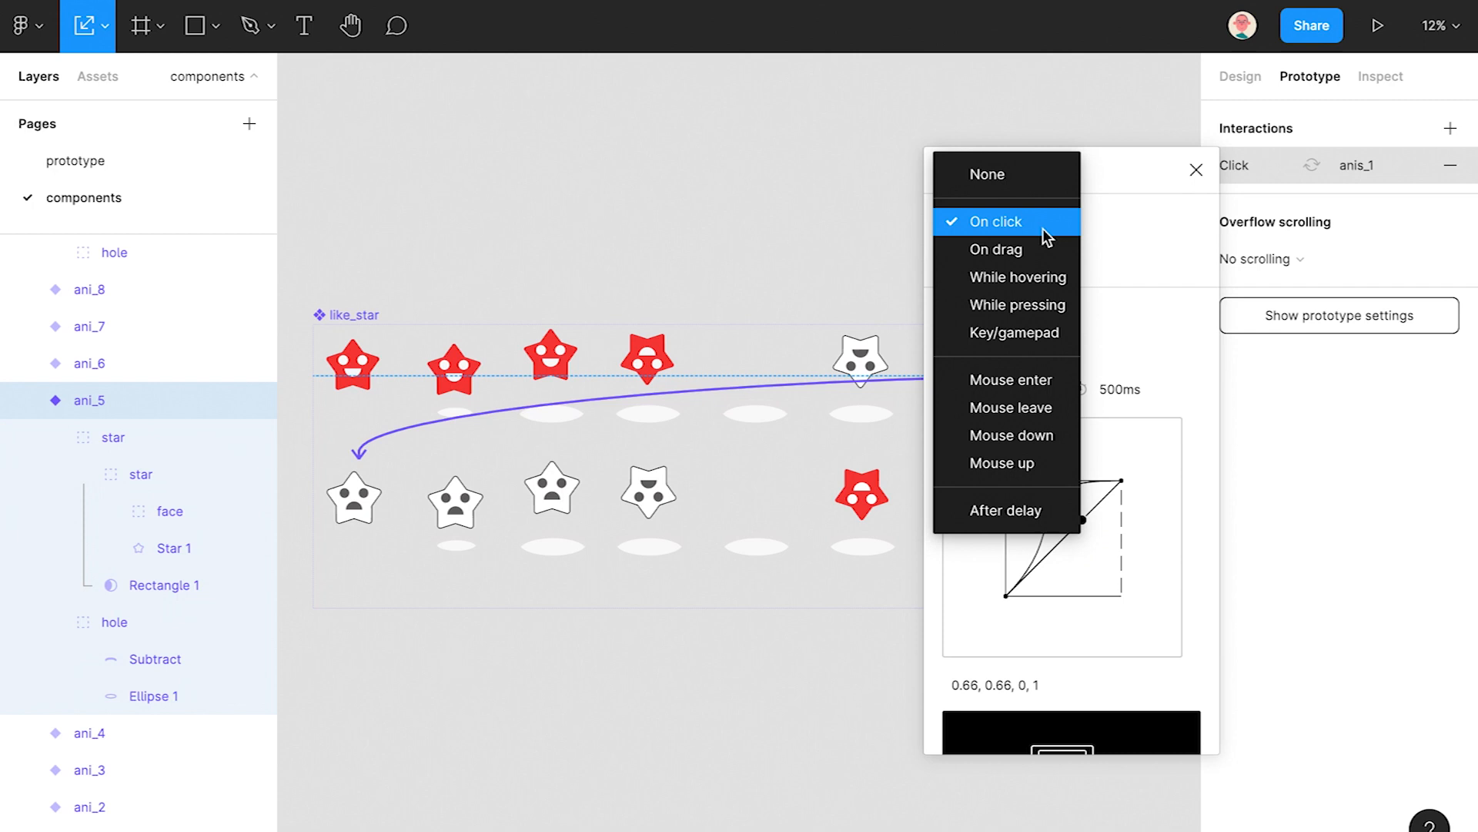
left_click(716, 636)
left_click_drag(1076, 178, 1188, 193)
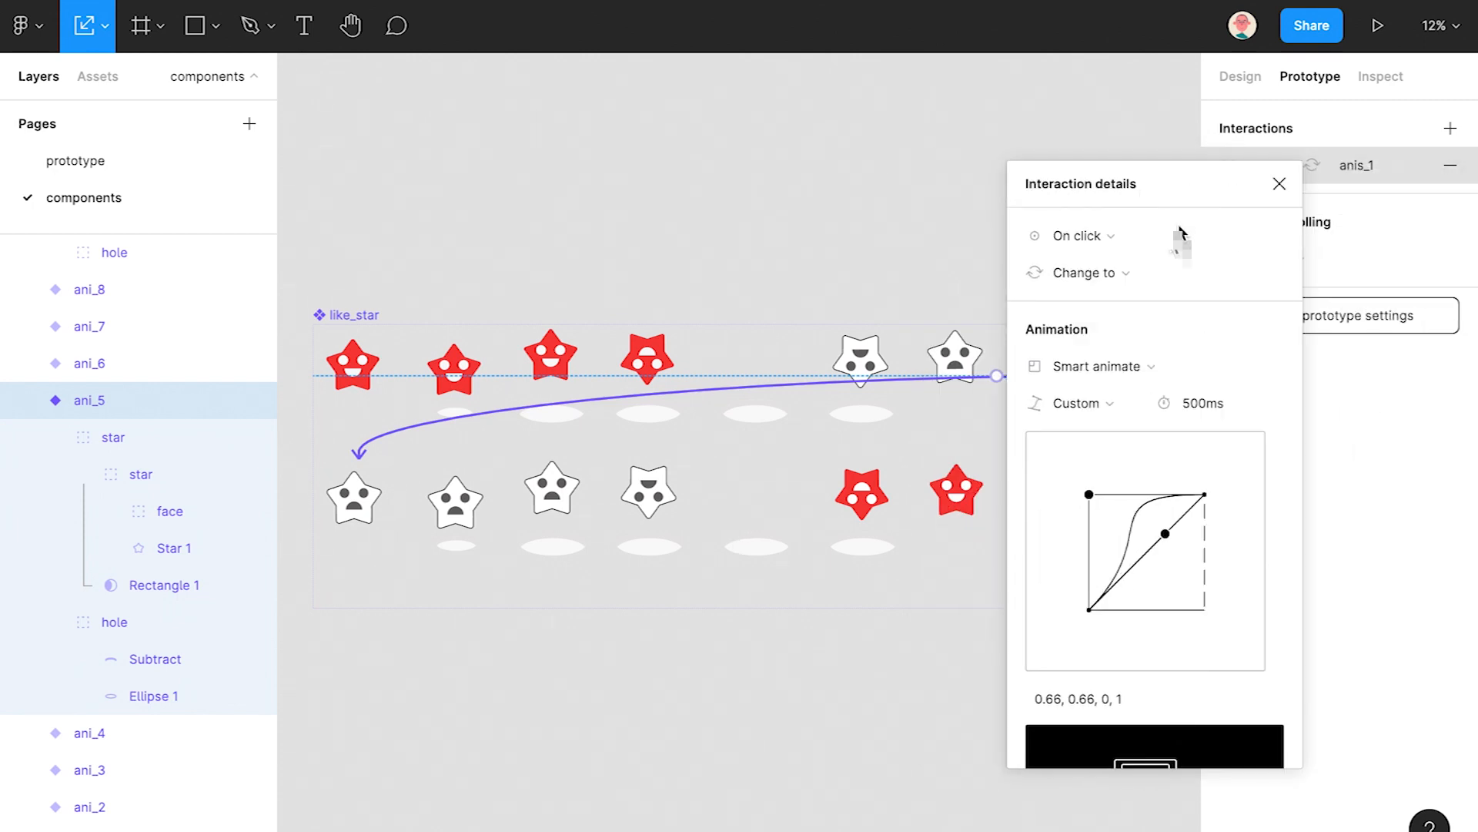
left_click(724, 716)
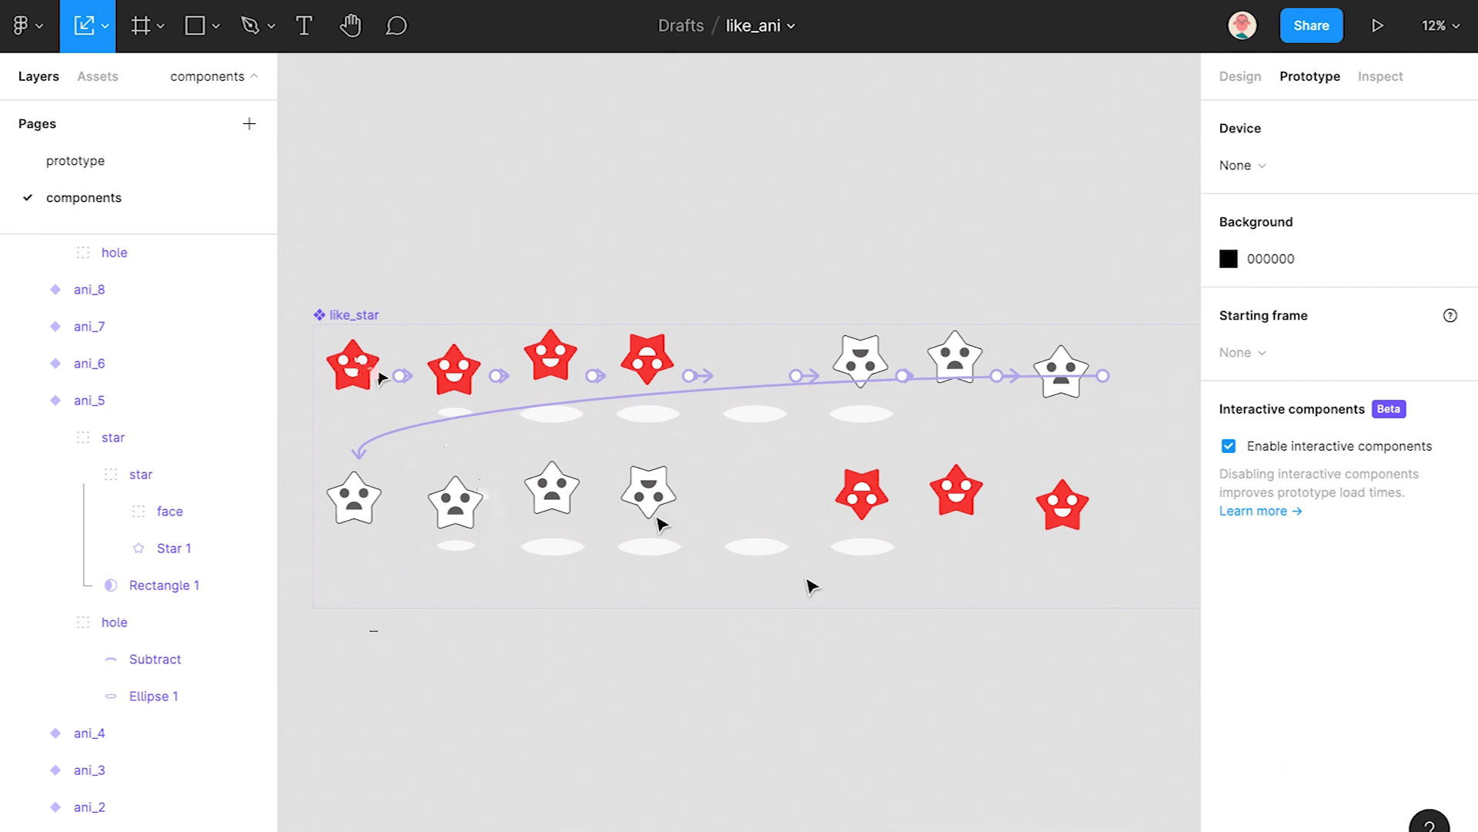
- Link the last top variant to the first bottom variant with an After delay trigger of 5 ms
left_click(380, 378)
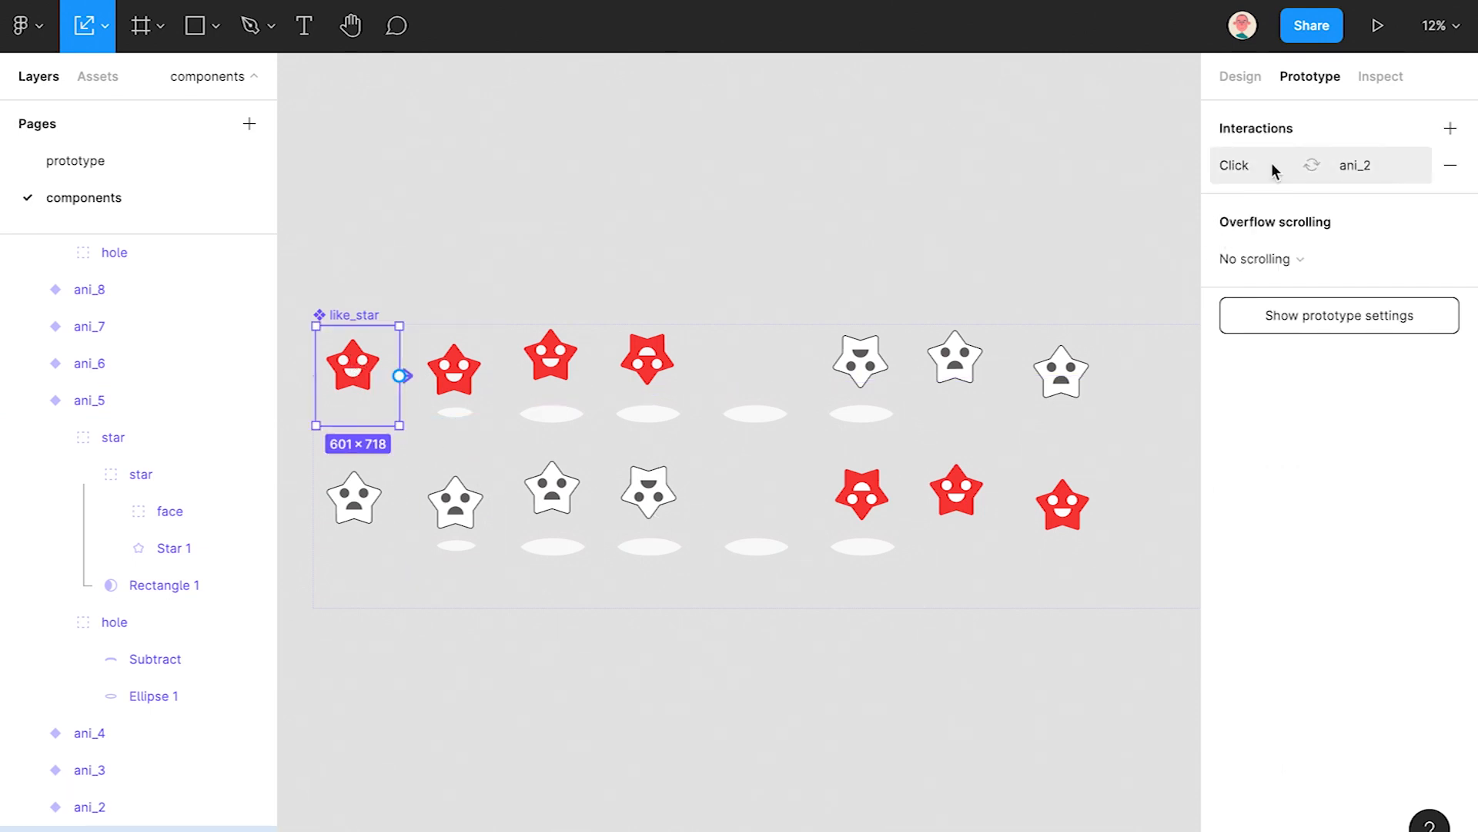
left_click(1063, 372)
left_click_drag(1107, 375, 355, 491)
left_click(997, 222)
left_click(1001, 505)
left_click(1131, 225)
type("50")
left_click(723, 782)
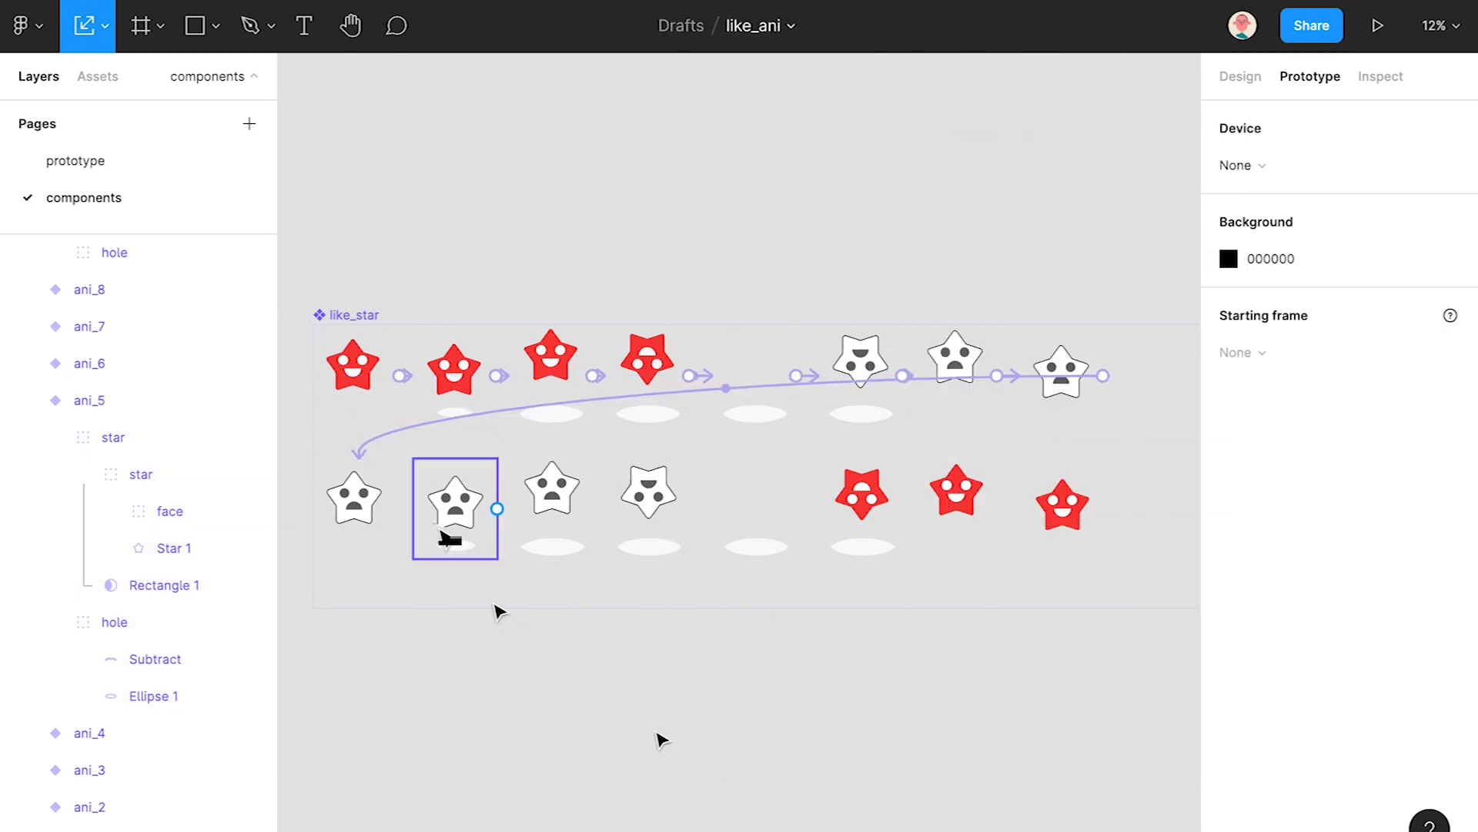
- Link bottom stars 1→2 and 2→3 with After delay triggers of 50 ms
left_click(385, 504)
left_click_drag(401, 508, 458, 515)
left_click(997, 222)
left_click(1001, 505)
left_click(1132, 221)
type("50")
left_click(616, 768)
left_click(455, 504)
left_click_drag(496, 508, 653, 505)
left_click(997, 222)
left_click(1005, 509)
left_click(1108, 222)
type("50")
left_click(732, 712)
- Link bottom stars 3→4 and 4→5 with After delay triggers of 50 ms
left_click(552, 500)
left_click(1309, 164)
left_click(997, 222)
left_click(1005, 508)
left_click(1121, 221)
type("50")
left_click(719, 643)
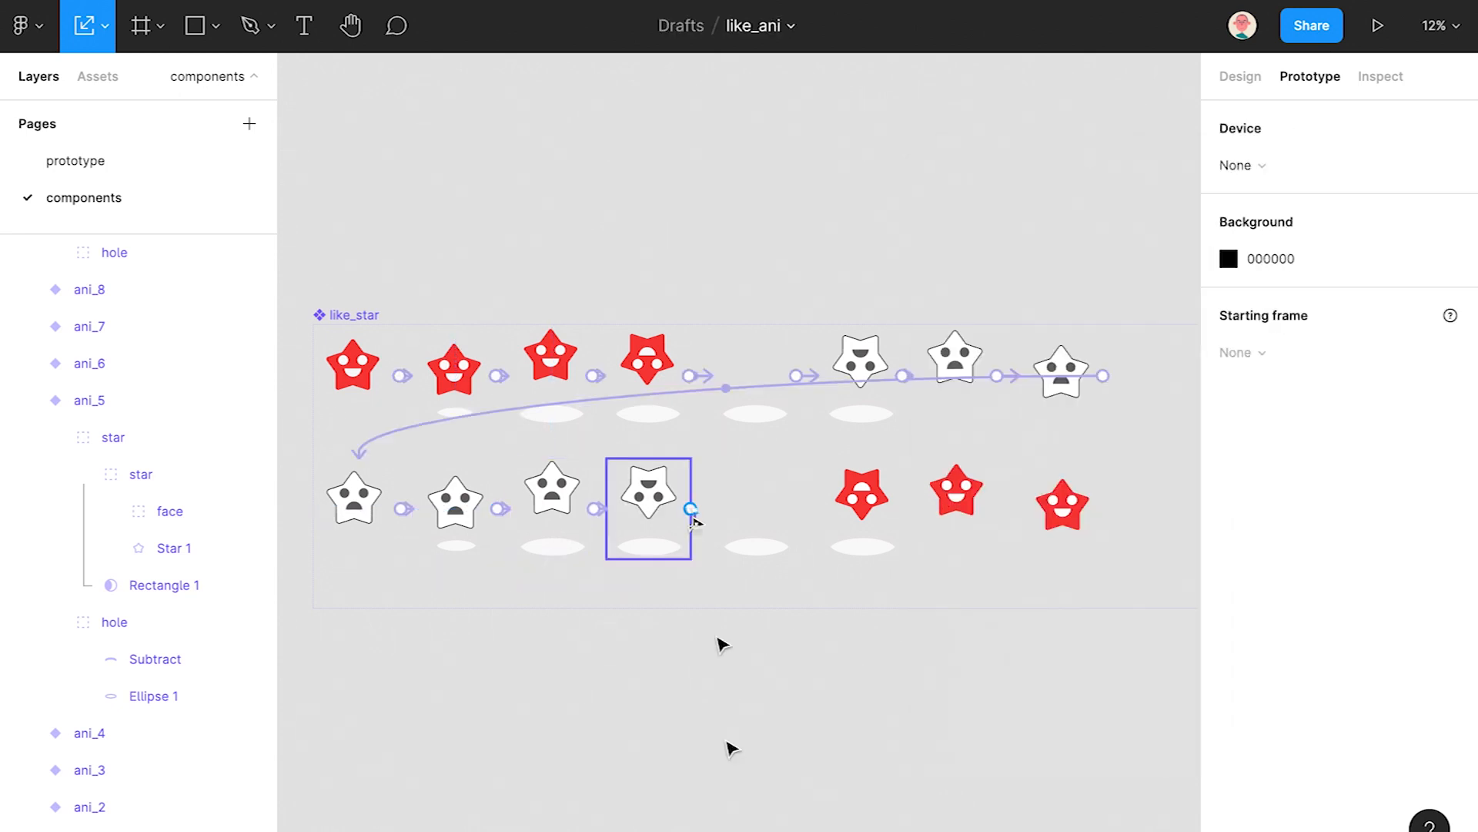
left_click(649, 493)
left_click_drag(722, 530, 755, 512)
left_click(1005, 222)
left_click(1001, 508)
left_click(1112, 221)
type("50")
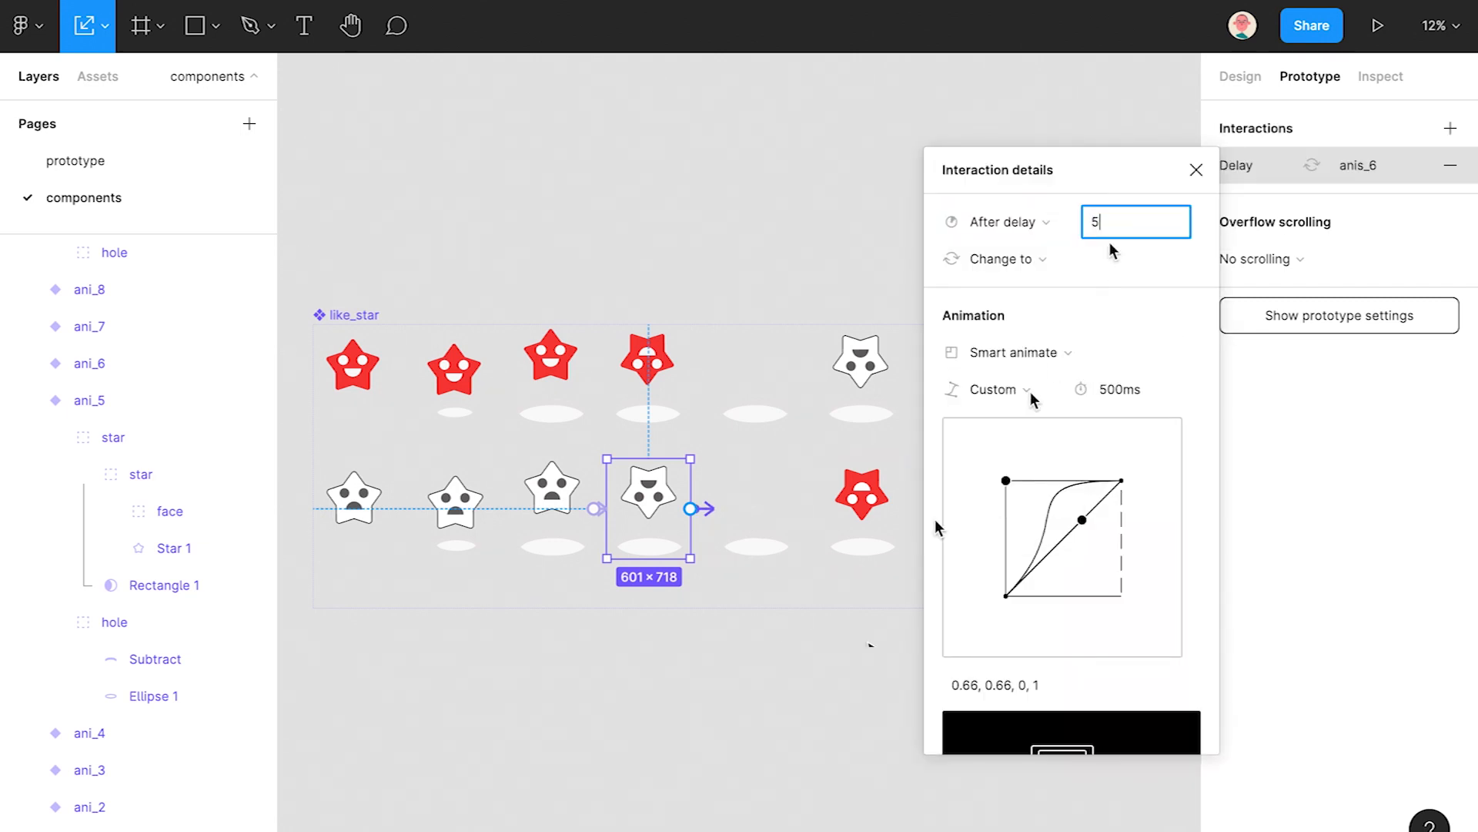
left_click(758, 638)
- Link bottom stars 5→6 (5 ms delay) and 6→7 (50 ms delay) with After delay triggers
left_click(774, 517)
left_click_drag(847, 502, 855, 504)
left_click(1005, 222)
left_click(1032, 504)
left_click(1122, 222)
type("5")
left_click(823, 777)
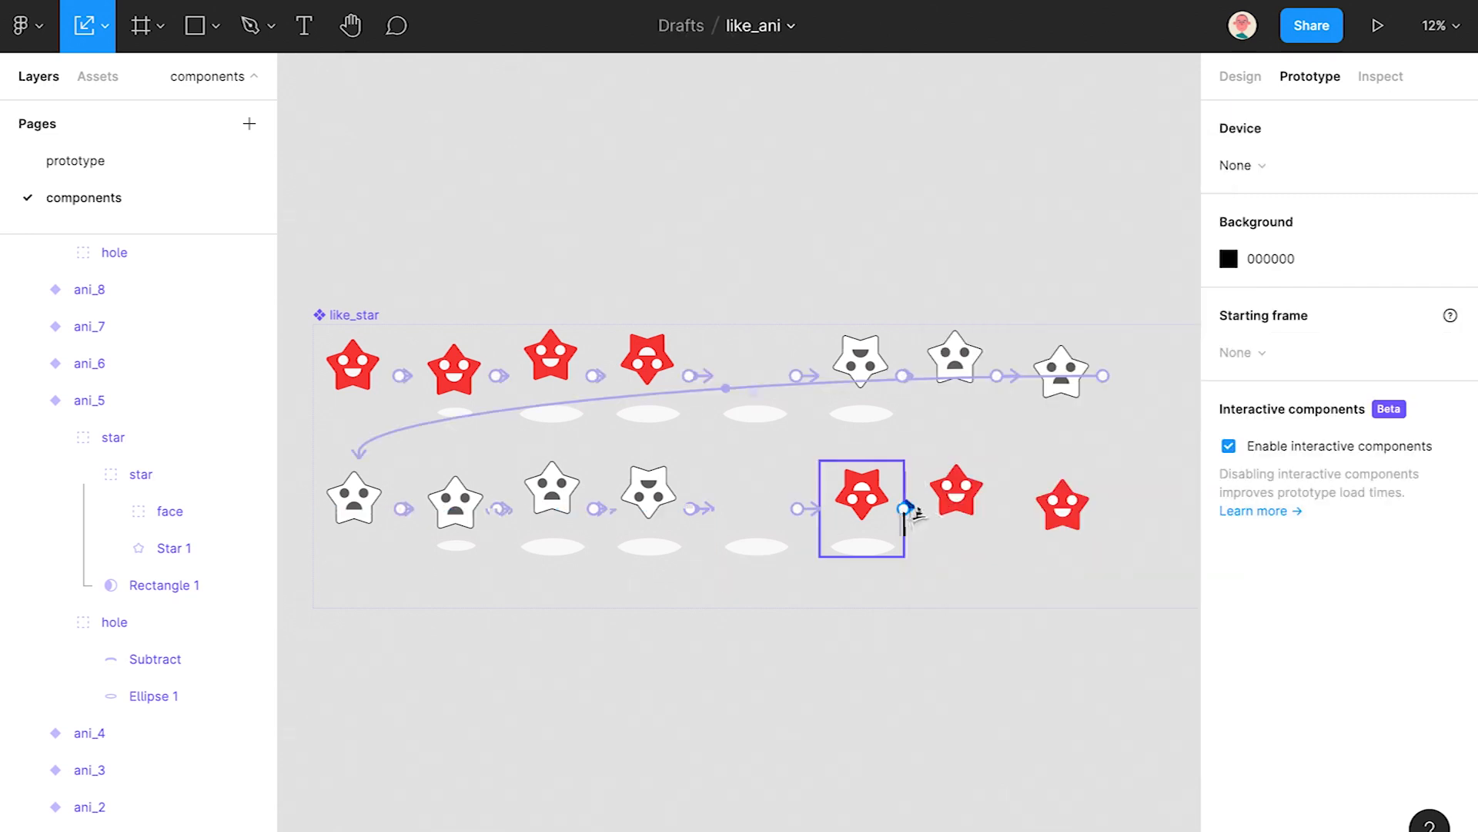
left_click_drag(905, 509, 941, 513)
left_click(1036, 221)
left_click(1009, 511)
left_click(1121, 221)
type("50")
left_click(765, 782)
- Link bottom star 7→8, then loop the last bottom star back to ani_1, both 50 ms After delay
left_click(990, 531)
left_click_drag(1001, 510, 1035, 512)
left_click(1032, 222)
left_click(1008, 508)
left_click(1122, 222)
type("50")
left_click(857, 736)
left_click_drag(1105, 509, 346, 379)
left_click(1009, 222)
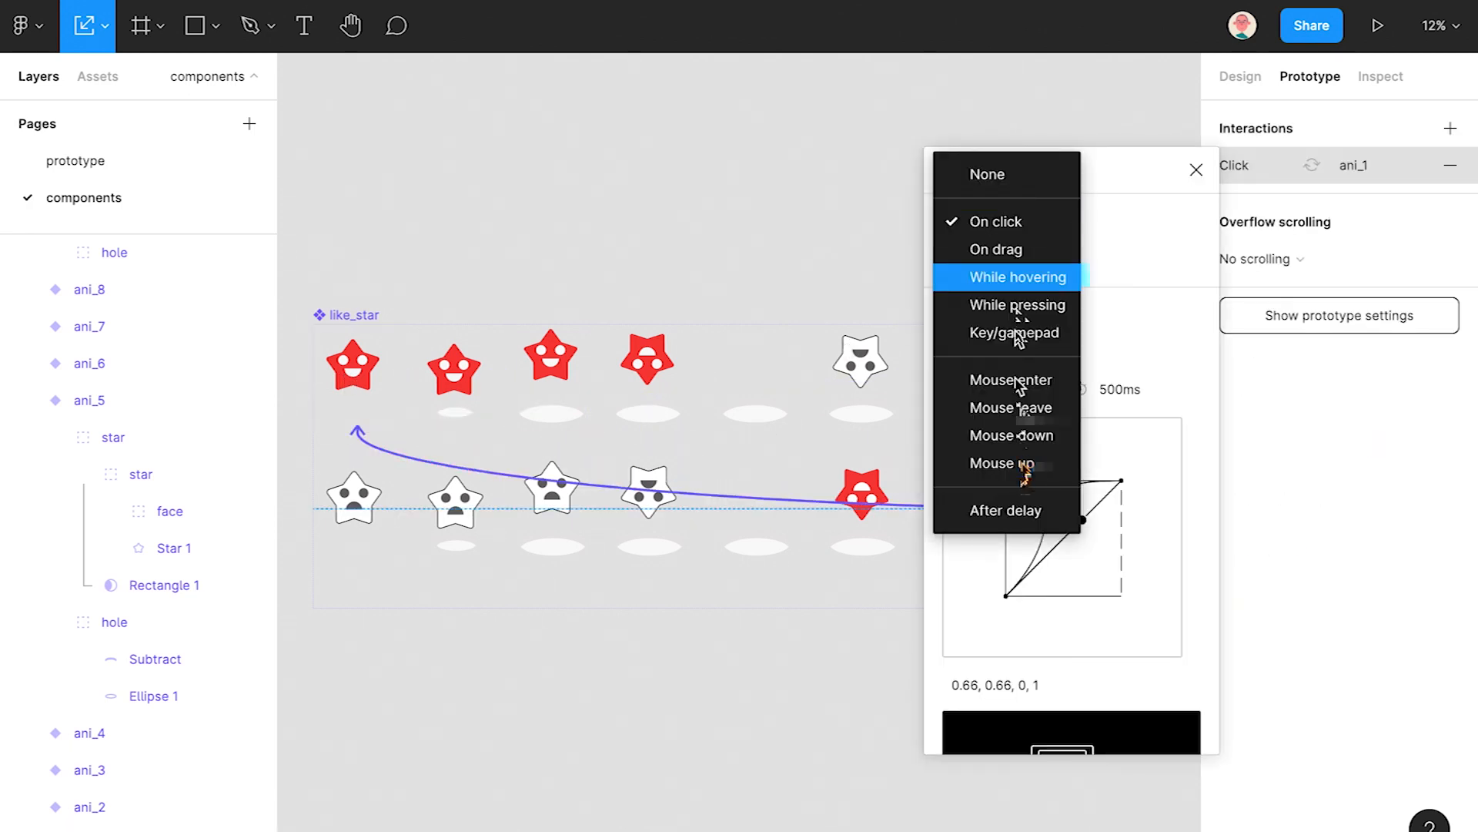
left_click(1027, 508)
type("50")
left_click(706, 700)
scroll(673, 709, "down", 2)
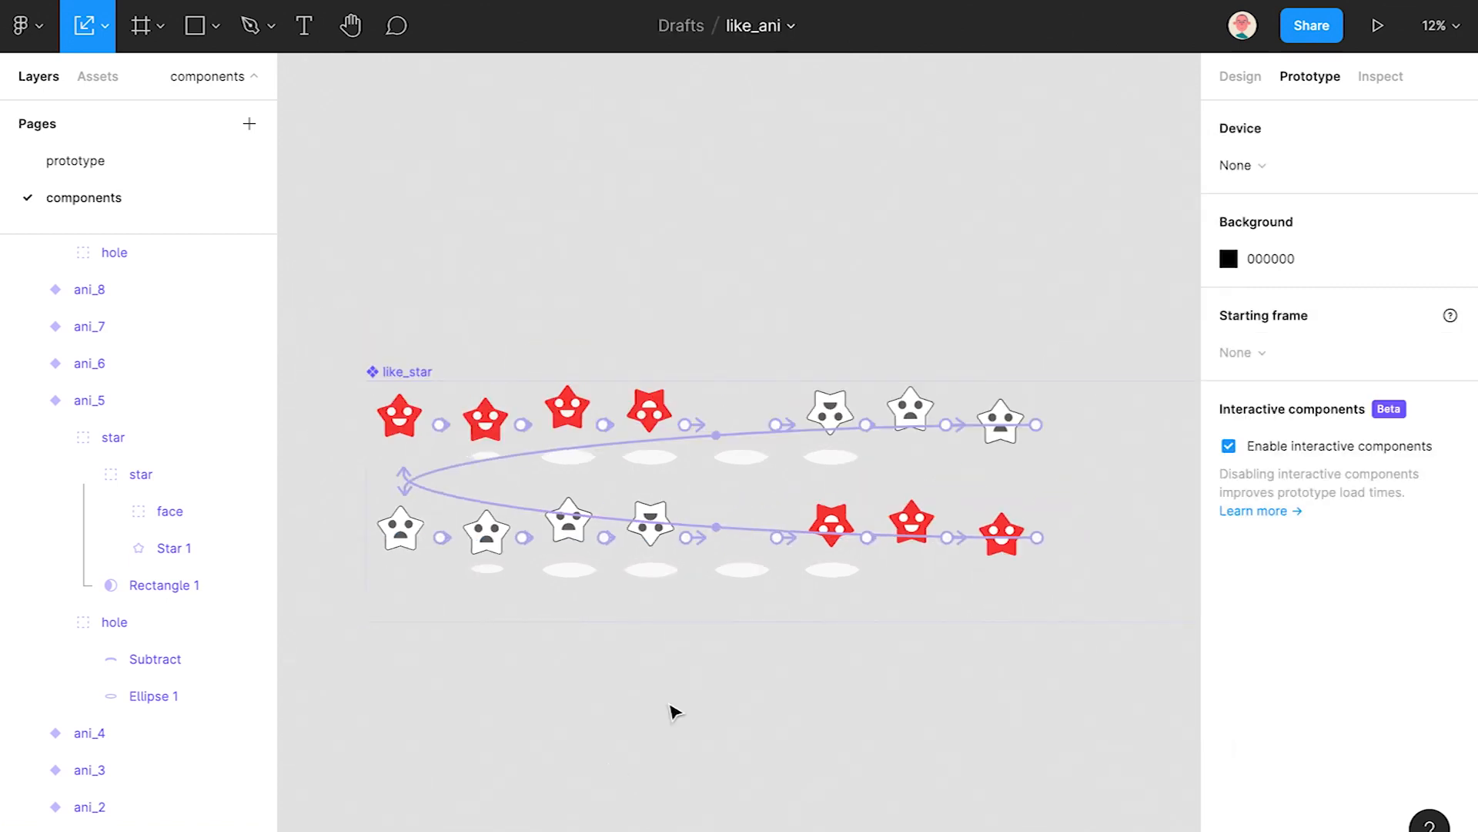
scroll(28, 364, "up", 10)
- Enlarge the like_star component set upward to make room above the top row
left_click_drag(1056, 446, 531, 477)
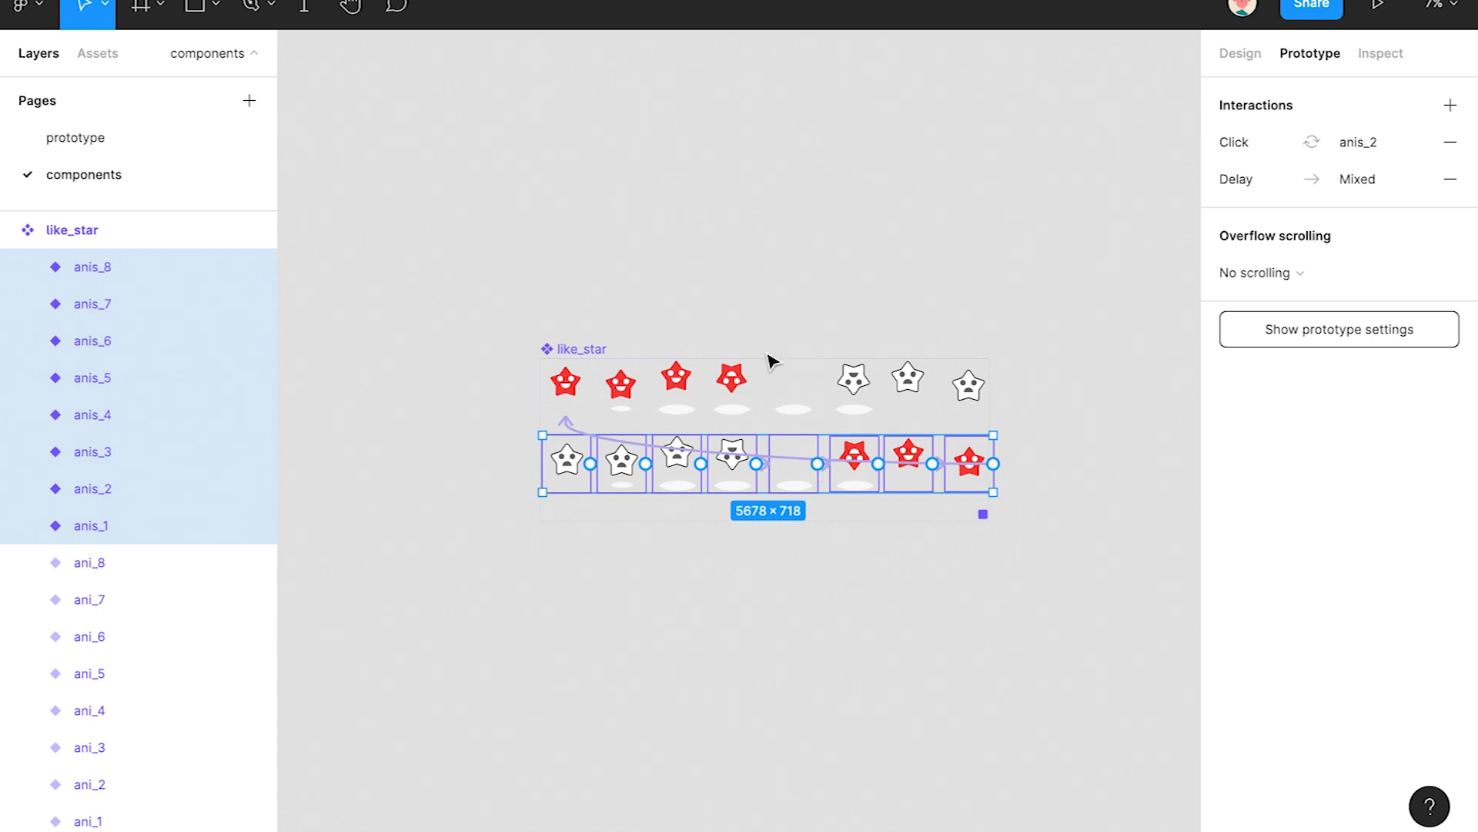
left_click(678, 321)
left_click(594, 347)
left_click_drag(721, 357, 736, 245)
- Move the eight gray-to-red star variants above the red-to-gray row
left_click_drag(1021, 451, 563, 454)
left_click(793, 460)
left_click_drag(792, 459, 795, 356)
key("ctrl+z")
left_click_drag(907, 487, 889, 338)
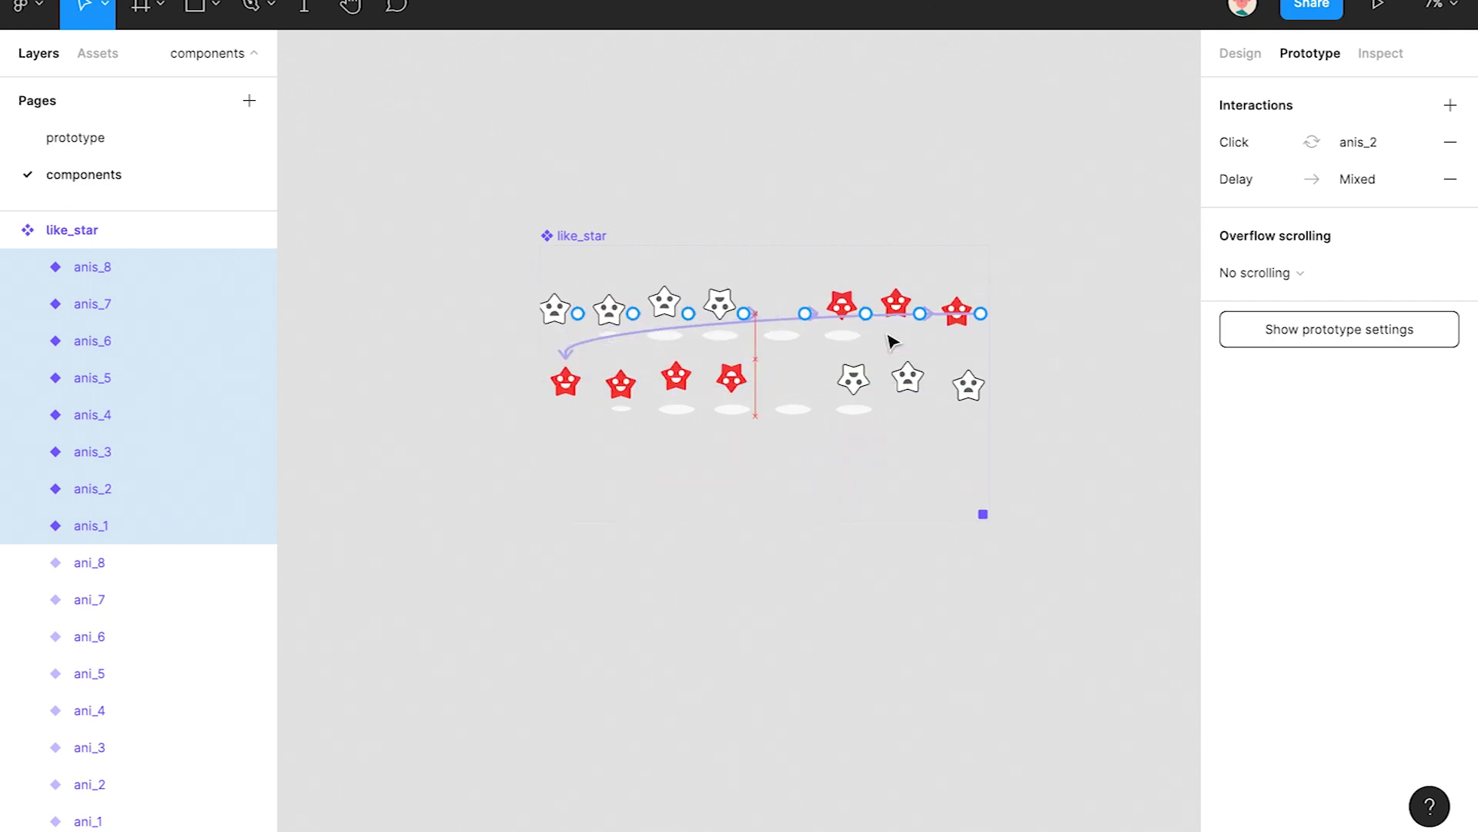
left_click(1005, 402)
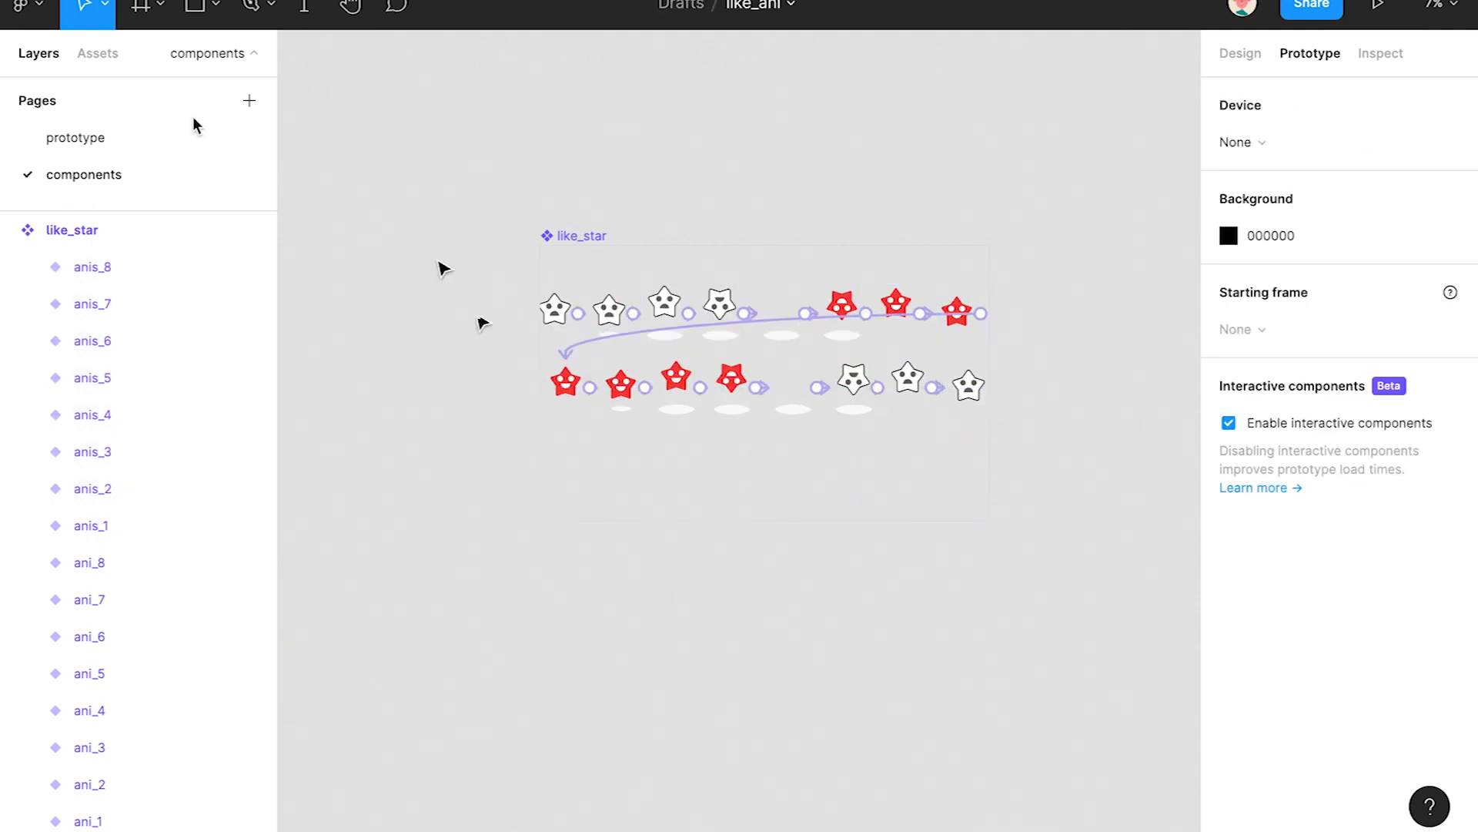
- On the prototype page, replace the post's star like icon with the like_star component from Assets
left_click(93, 137)
left_click(98, 53)
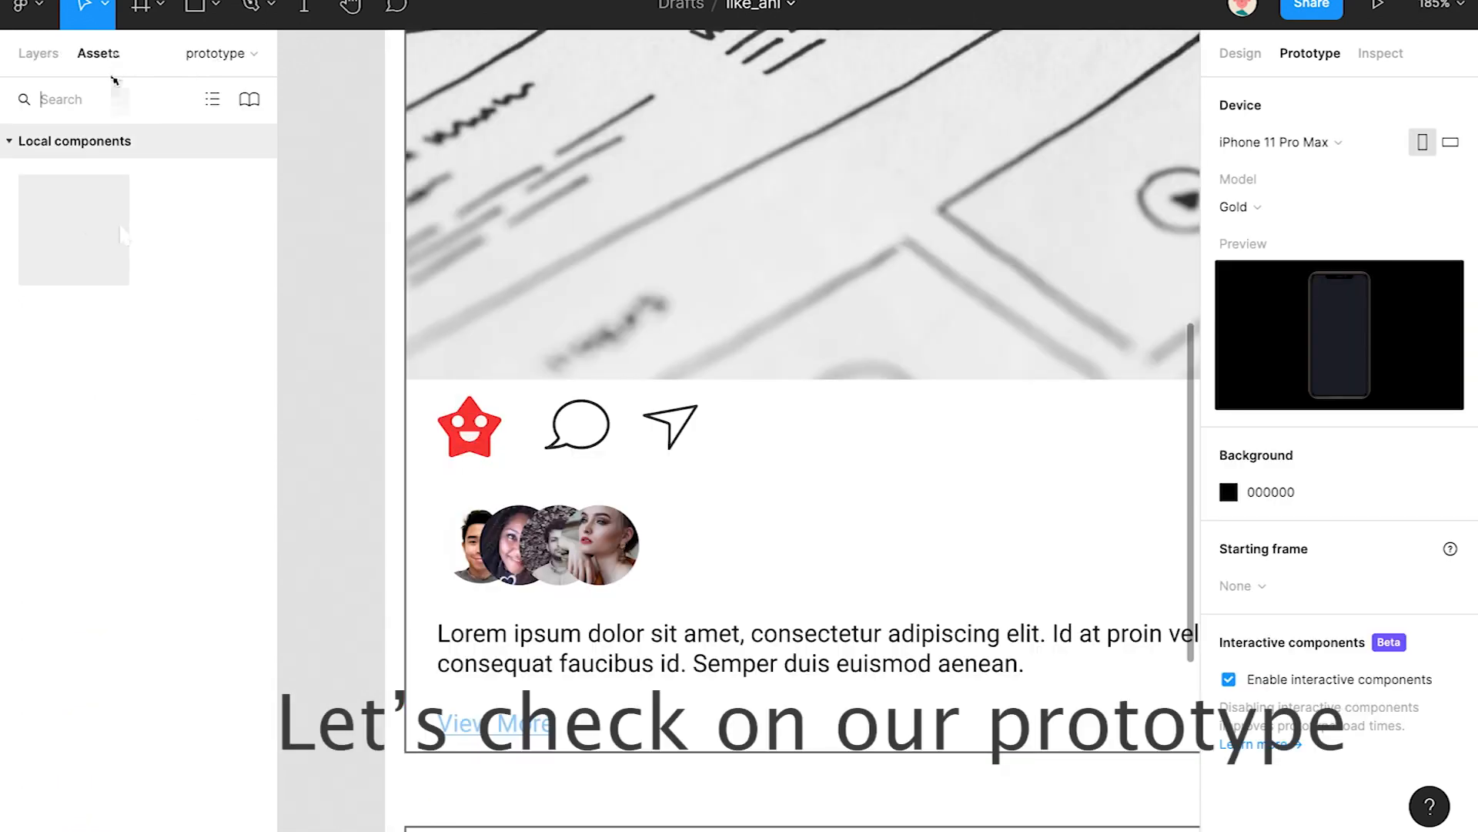
left_click(462, 431)
left_click_drag(91, 241, 447, 424)
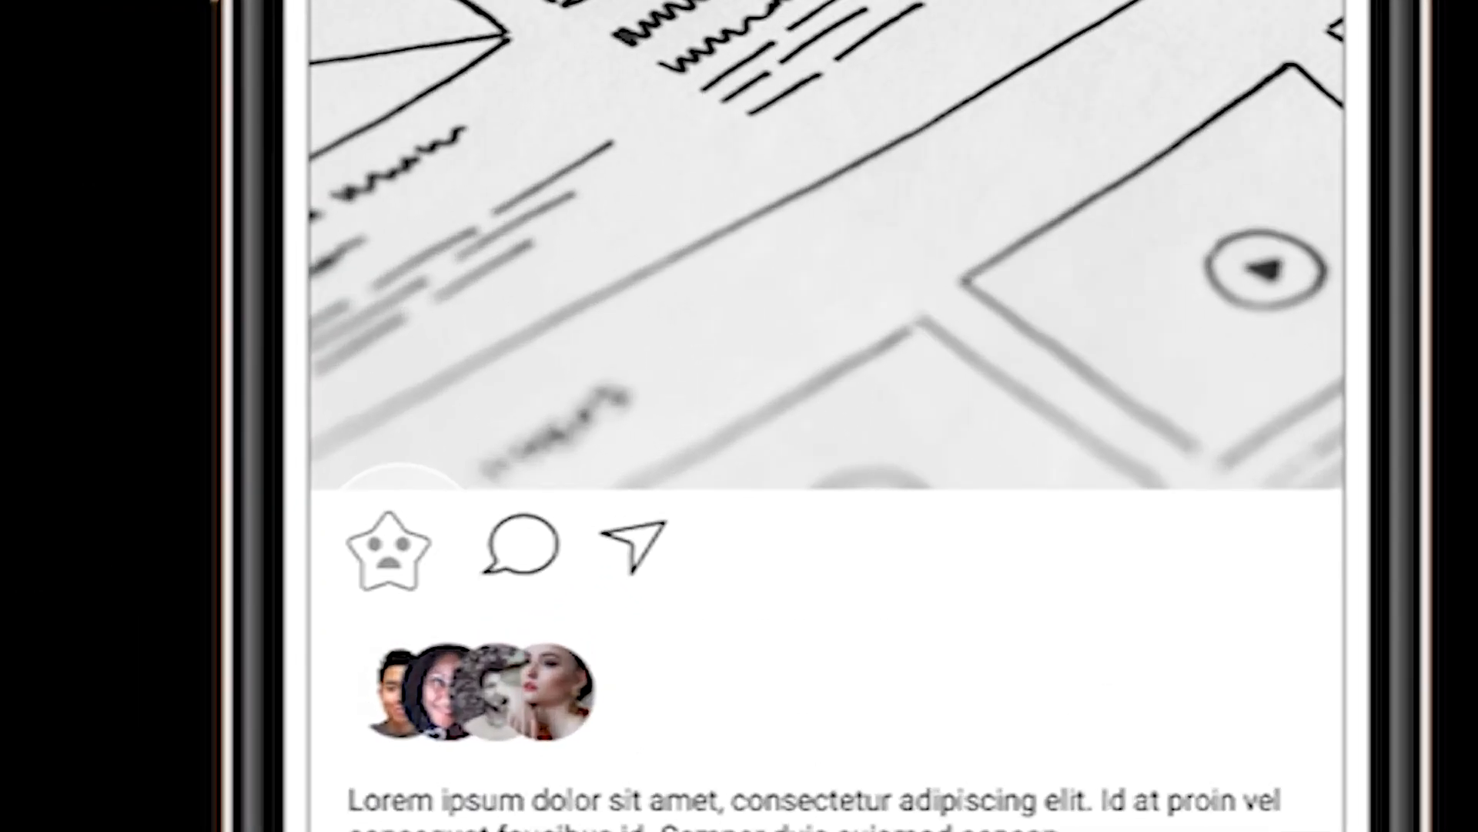